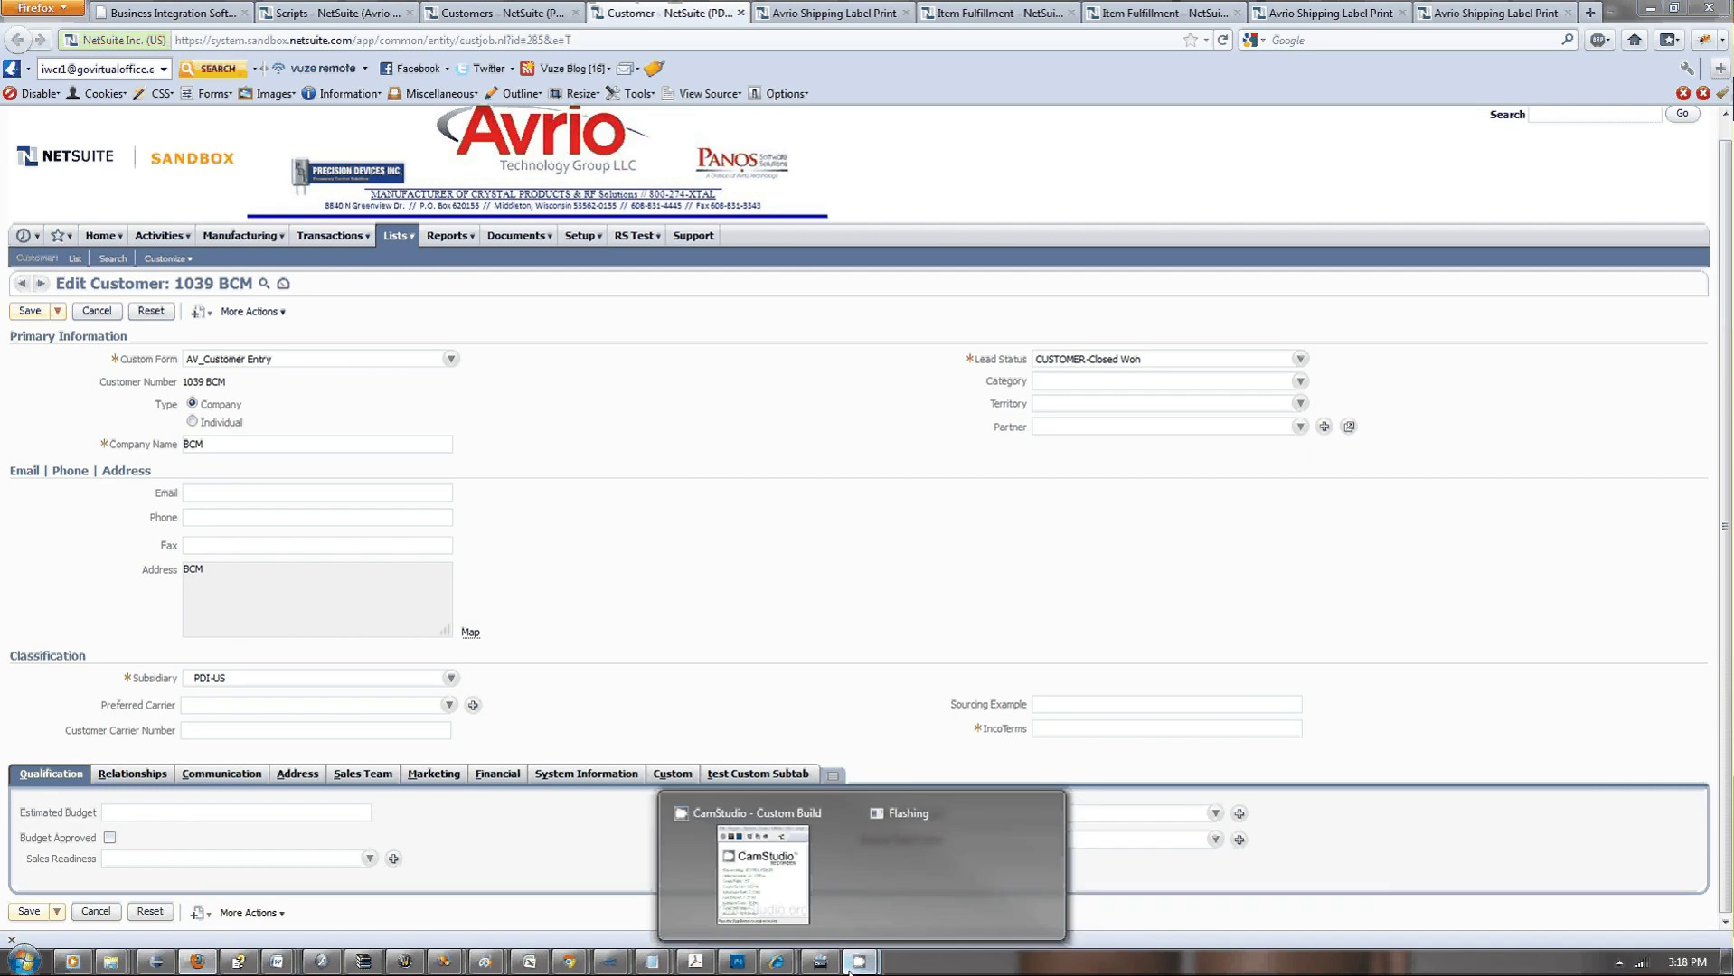
# Open the customer record and reveal the Customize menu with Customize Form and New Field.
pyautogui.click(789, 908)
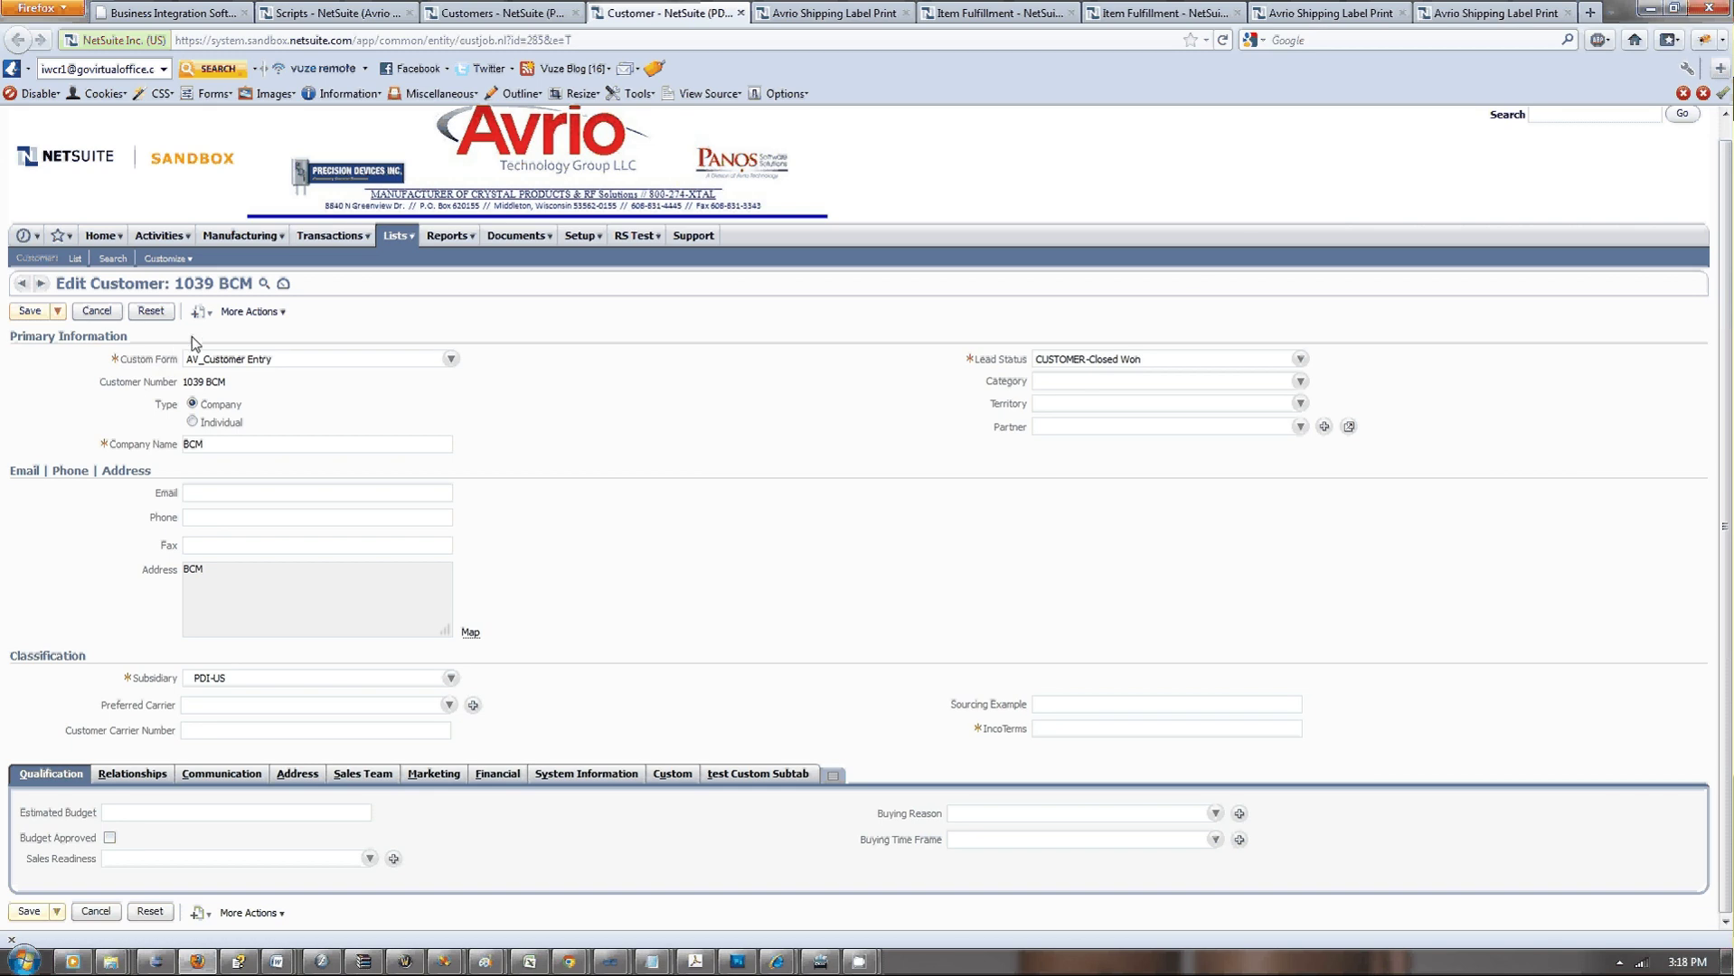
pyautogui.moveTo(168, 258)
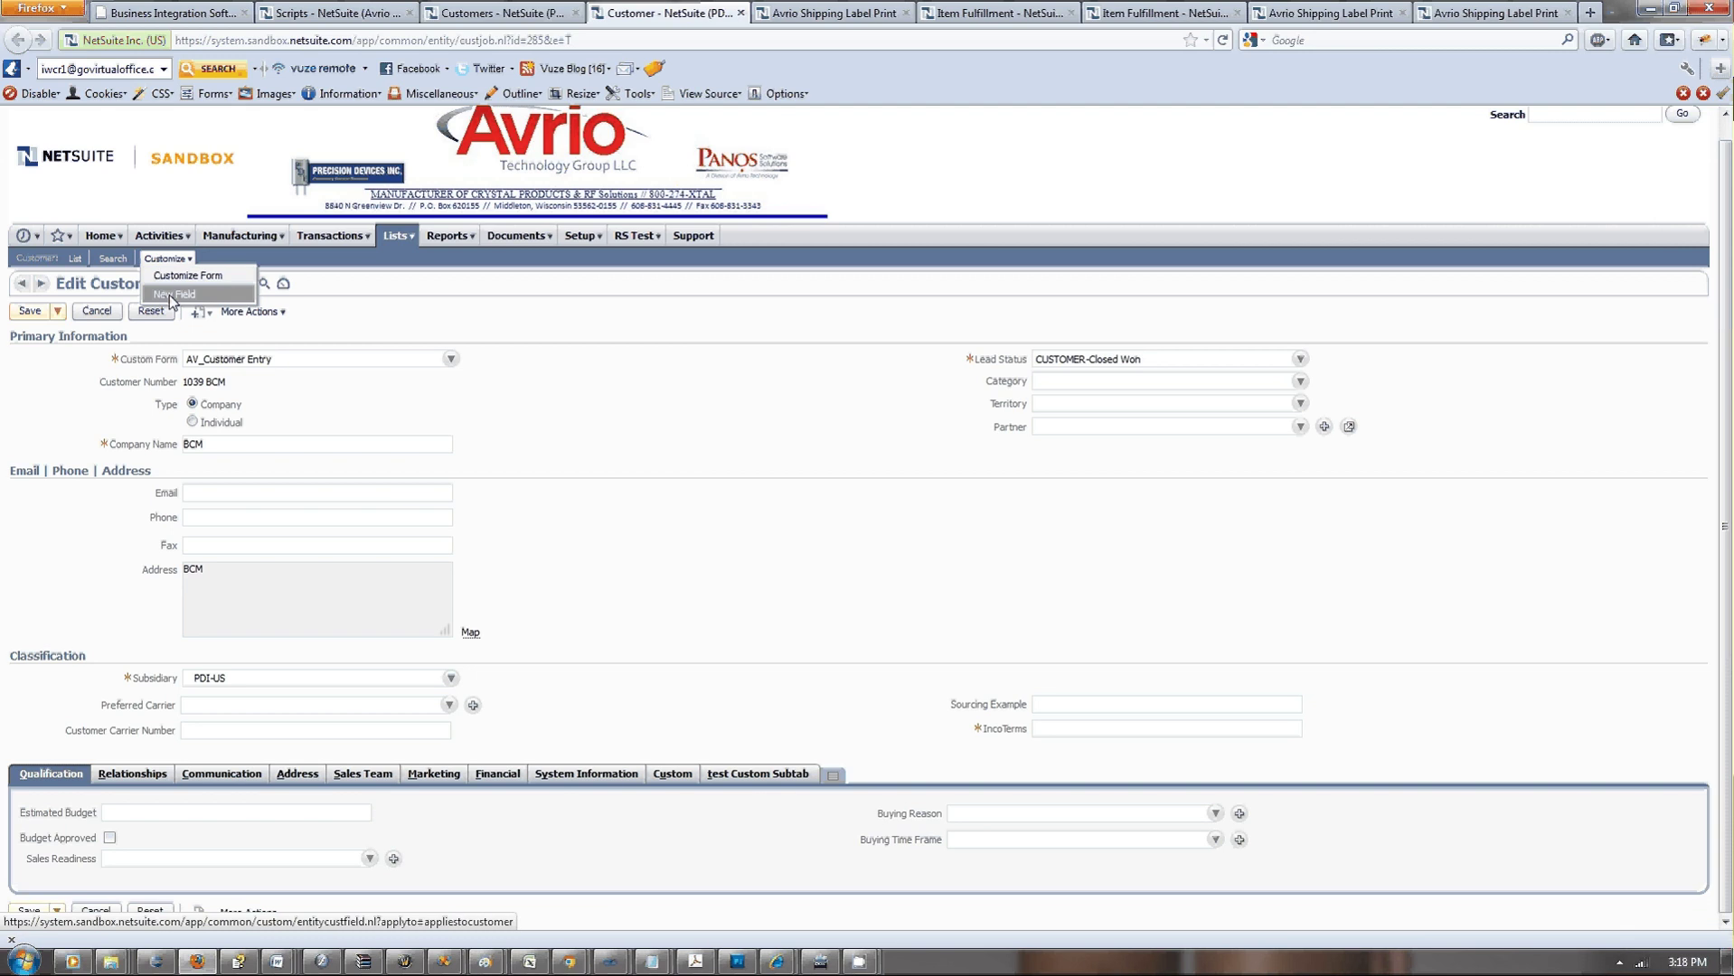
# Start a new customer field with label Terms and ID _terms.
pyautogui.click(169, 296)
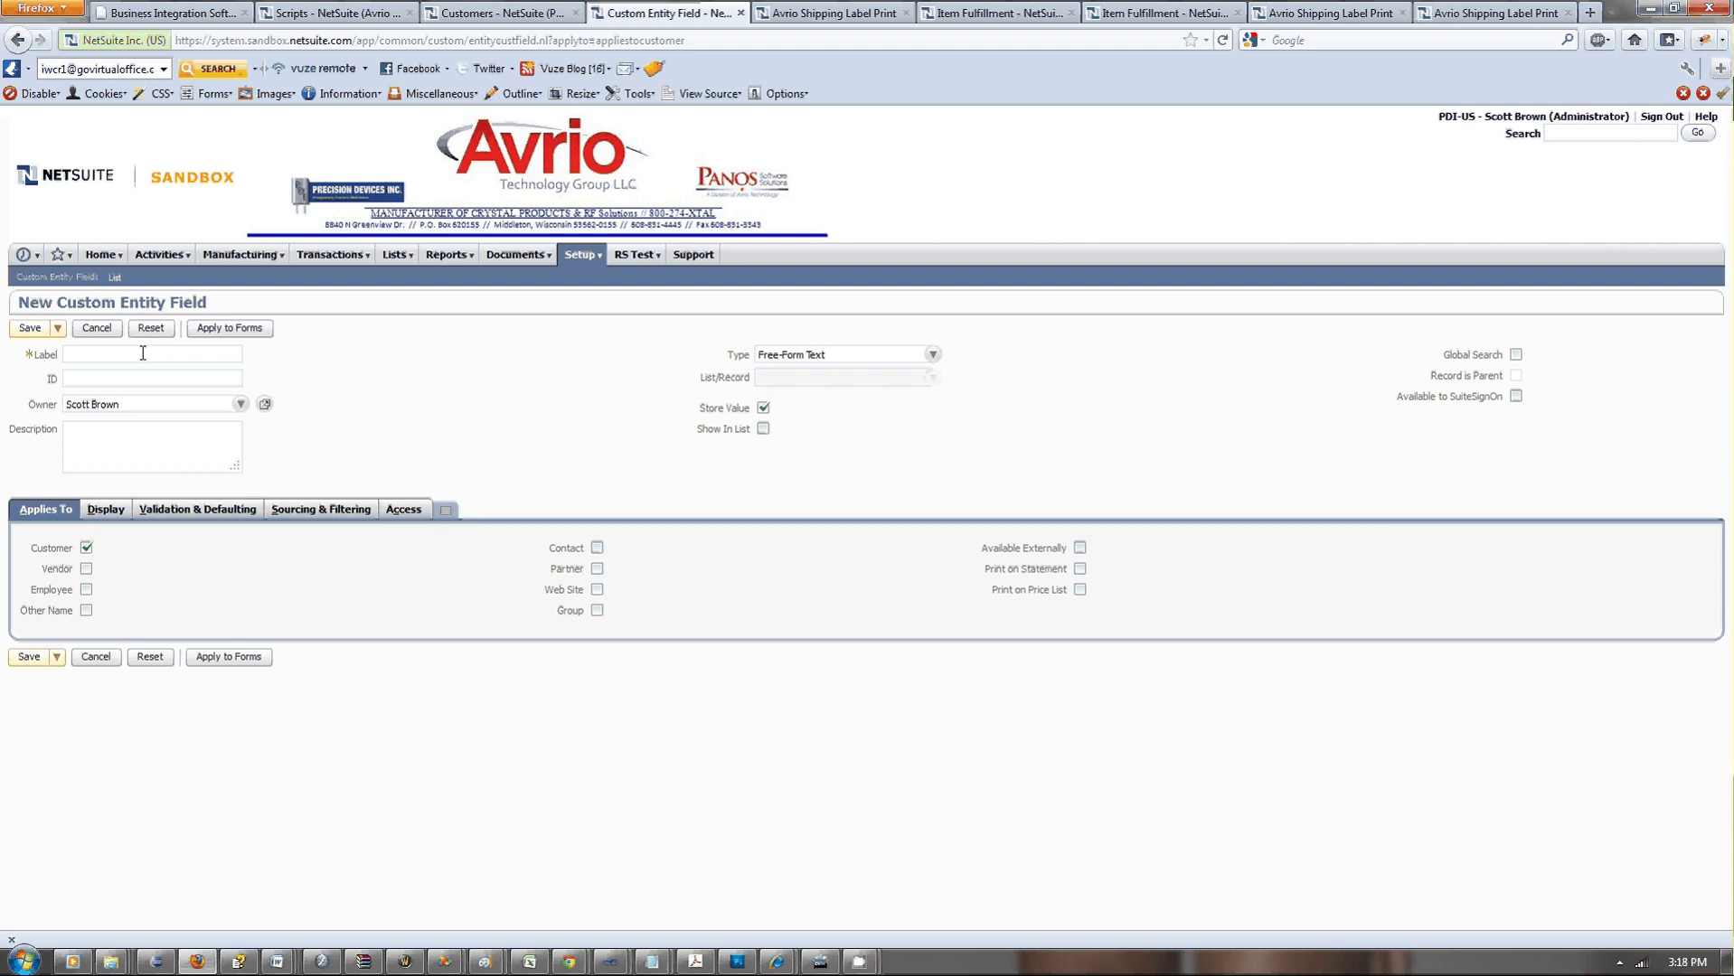
pyautogui.click(143, 353)
pyautogui.write('Terms_terms')
pyautogui.press('Tab')
pyautogui.press('Tab')
# Make the field Long Text and describe it as 'Terms for specific customer'.
pyautogui.click(875, 356)
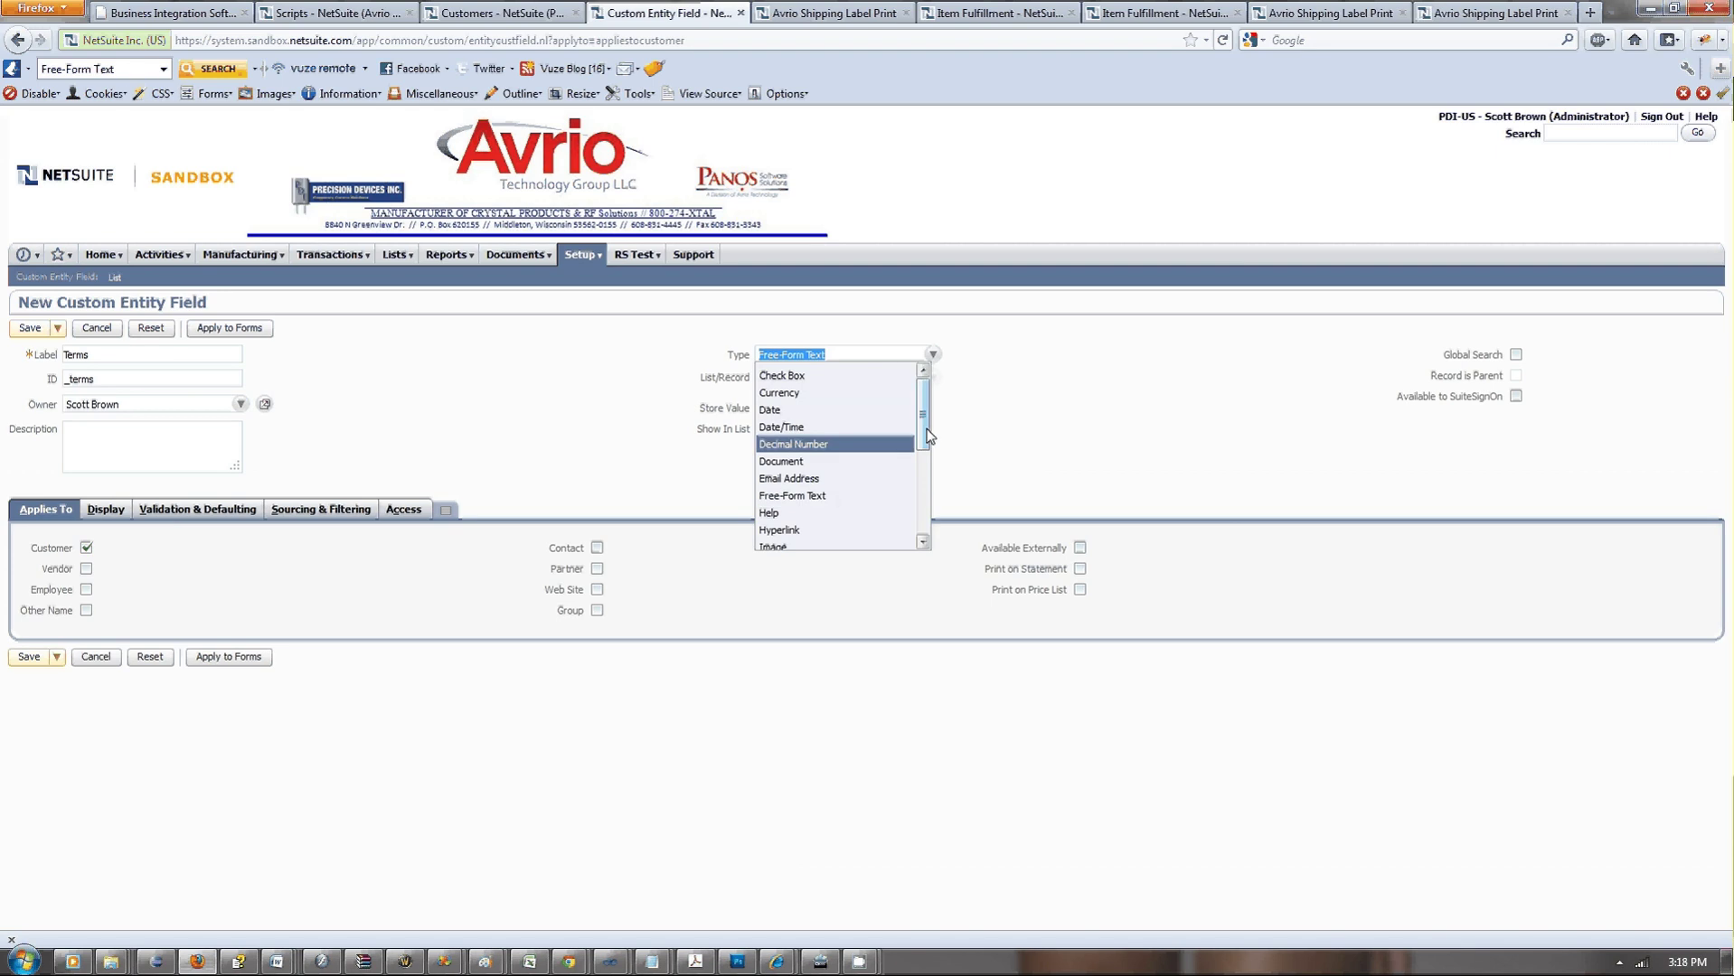
pyautogui.moveTo(926, 432); pyautogui.dragTo(927, 500)
pyautogui.click(867, 465)
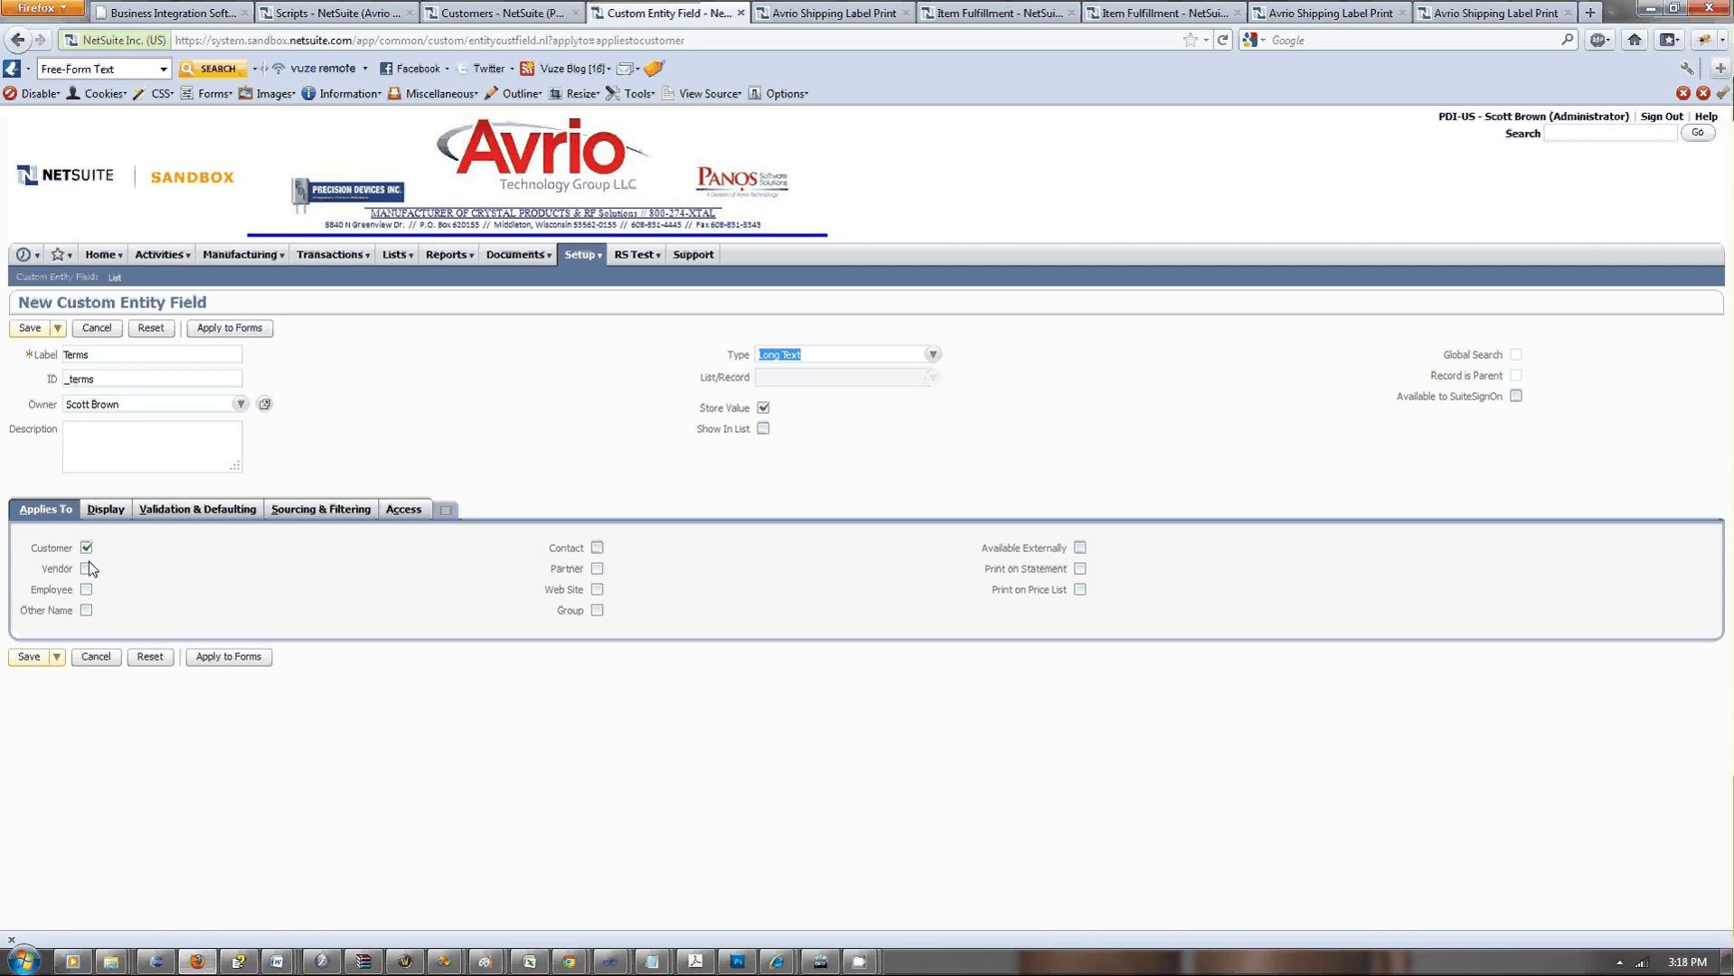
pyautogui.click(112, 498)
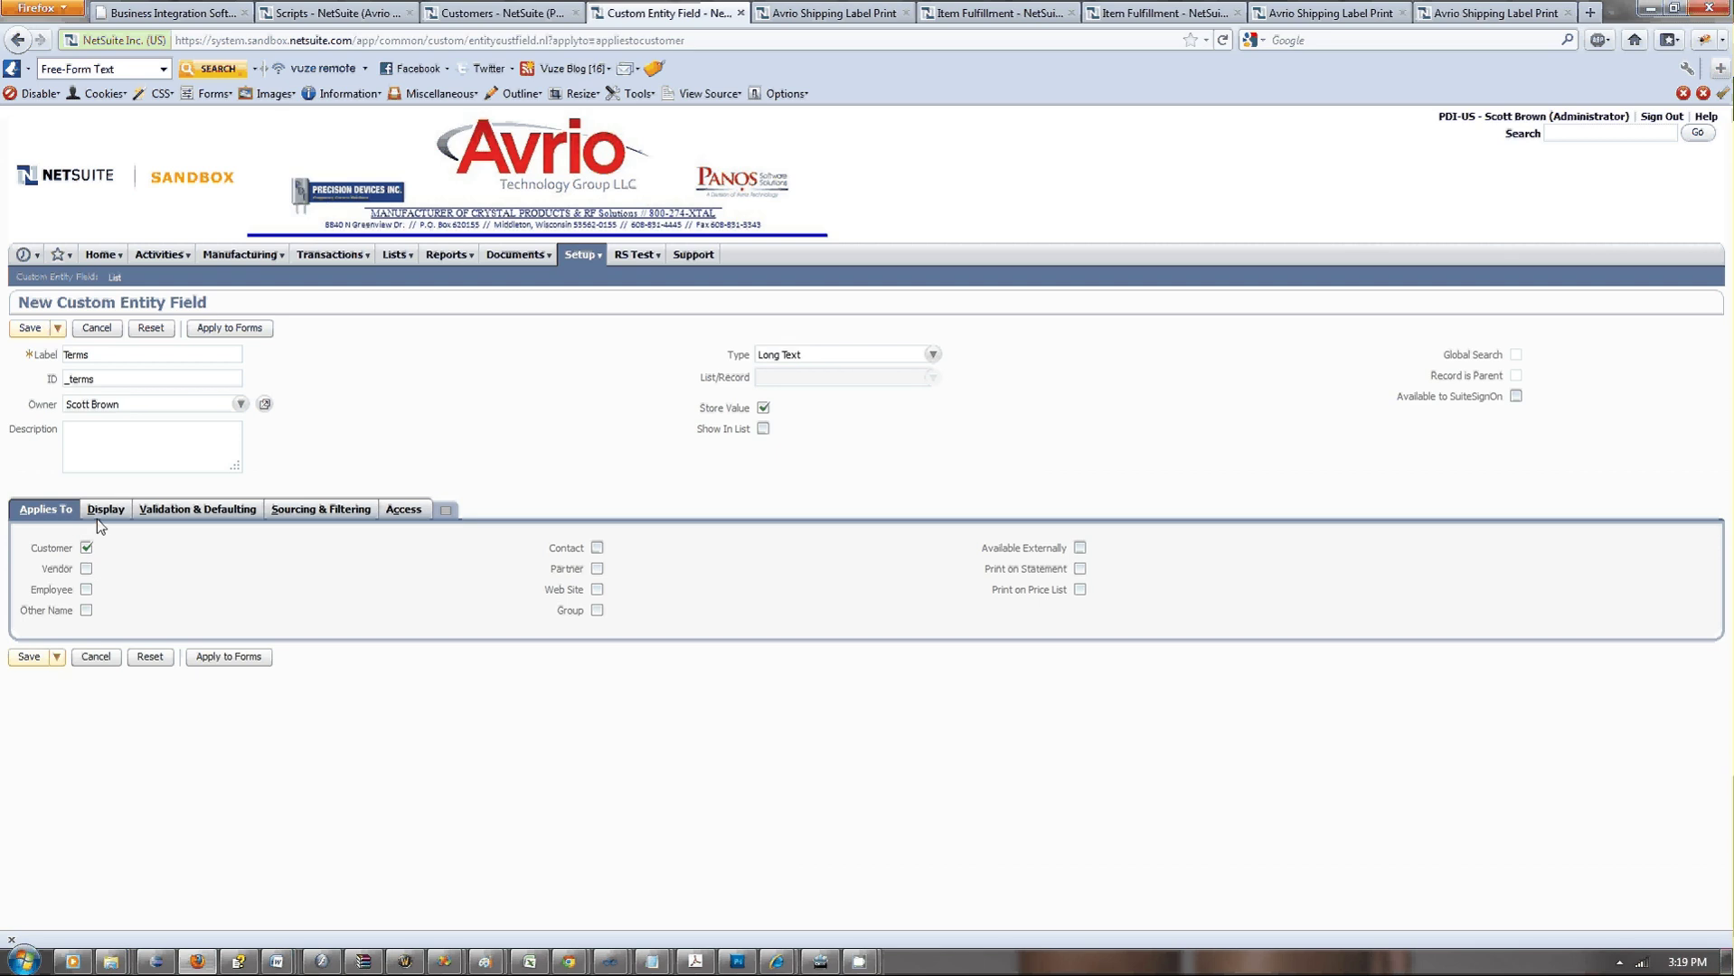
pyautogui.click(97, 454)
pyautogui.write('Terms for specific customer')
pyautogui.click(103, 510)
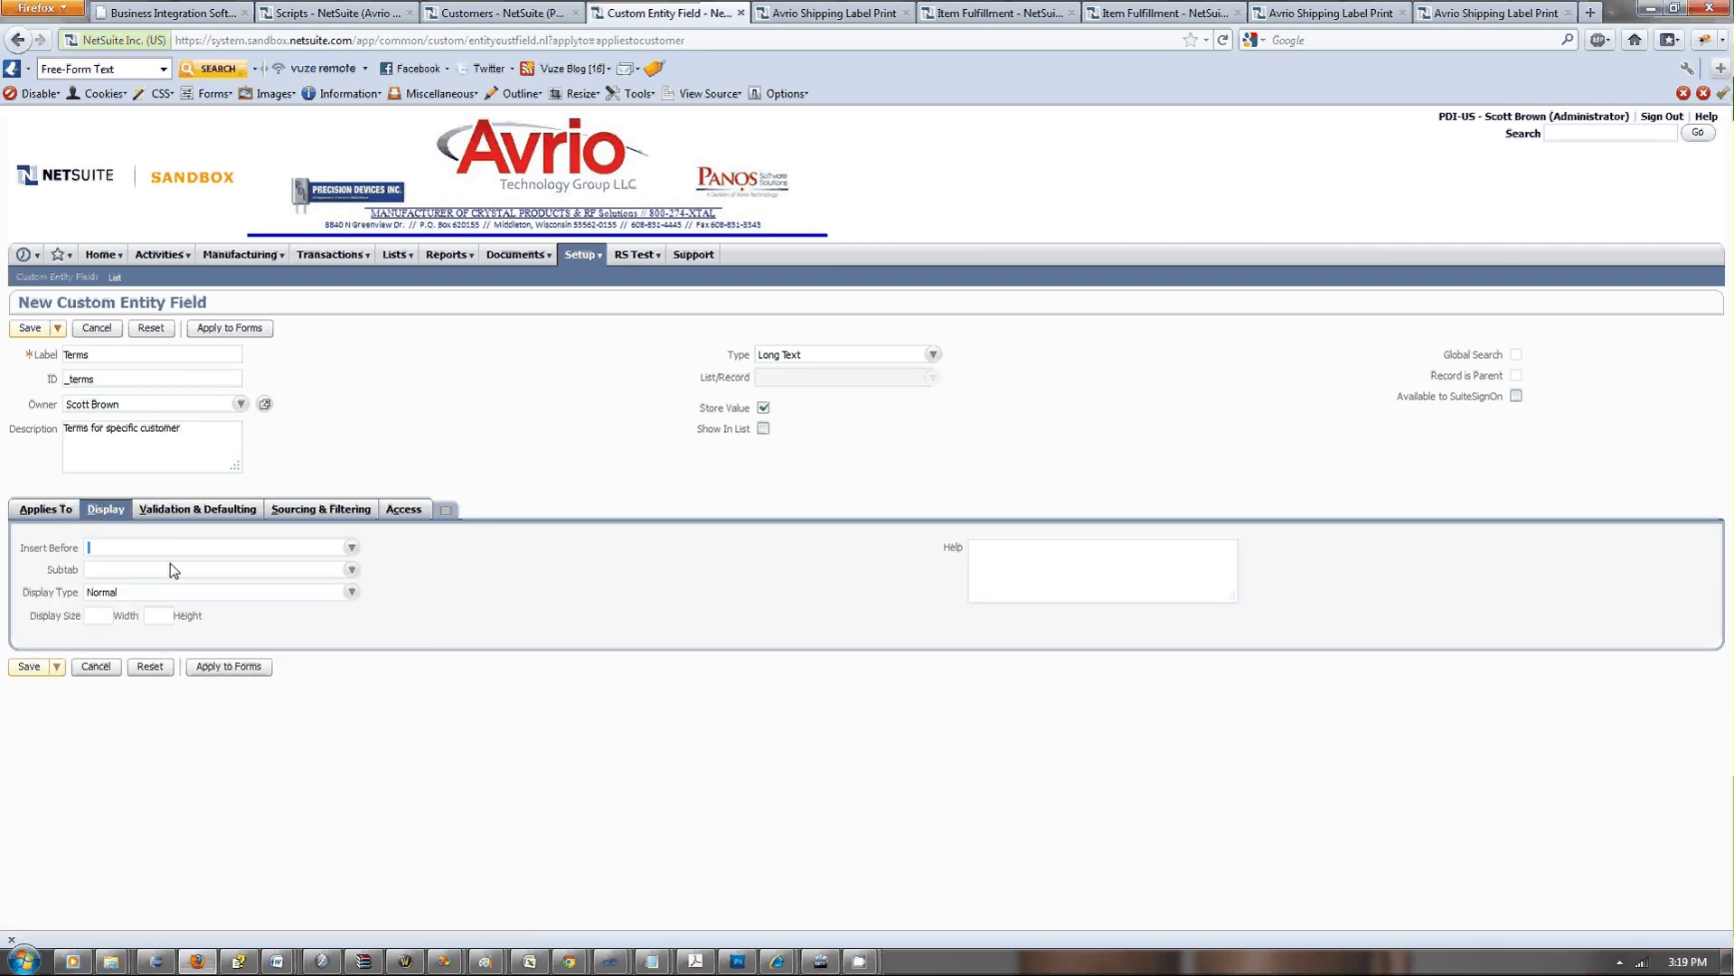
# Add an access row granting Administrator Edit access and Edit search/reporting level.
pyautogui.click(393, 521)
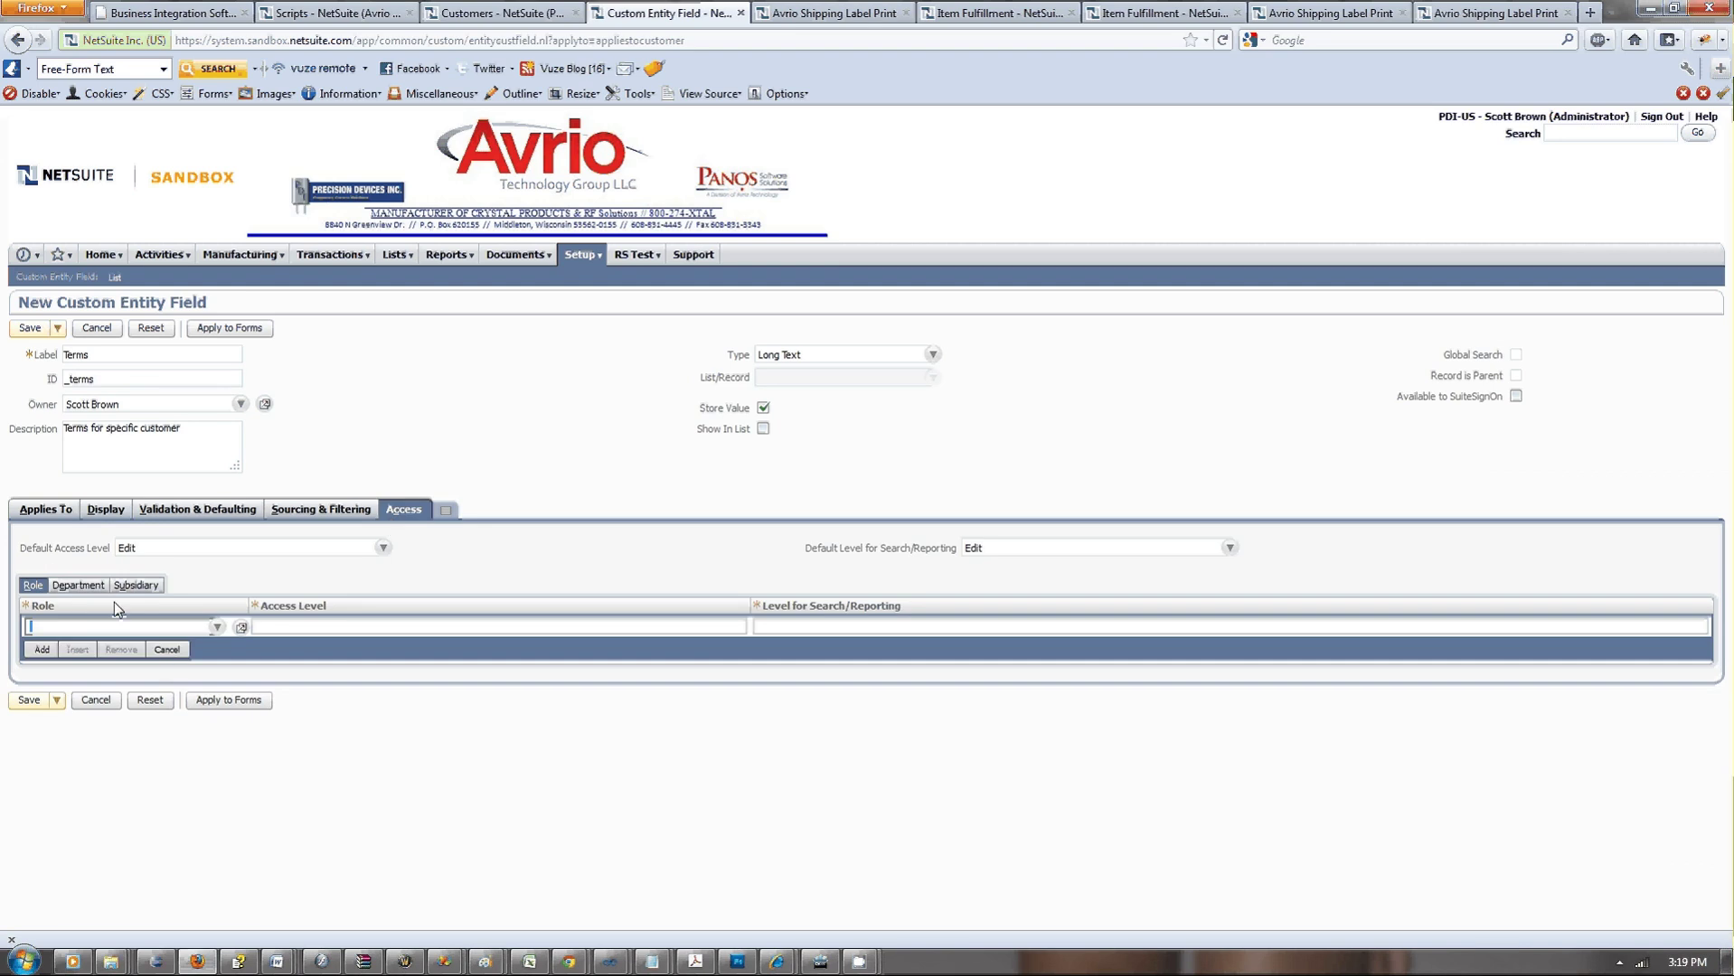
pyautogui.write('adm')
pyautogui.press('Tab')
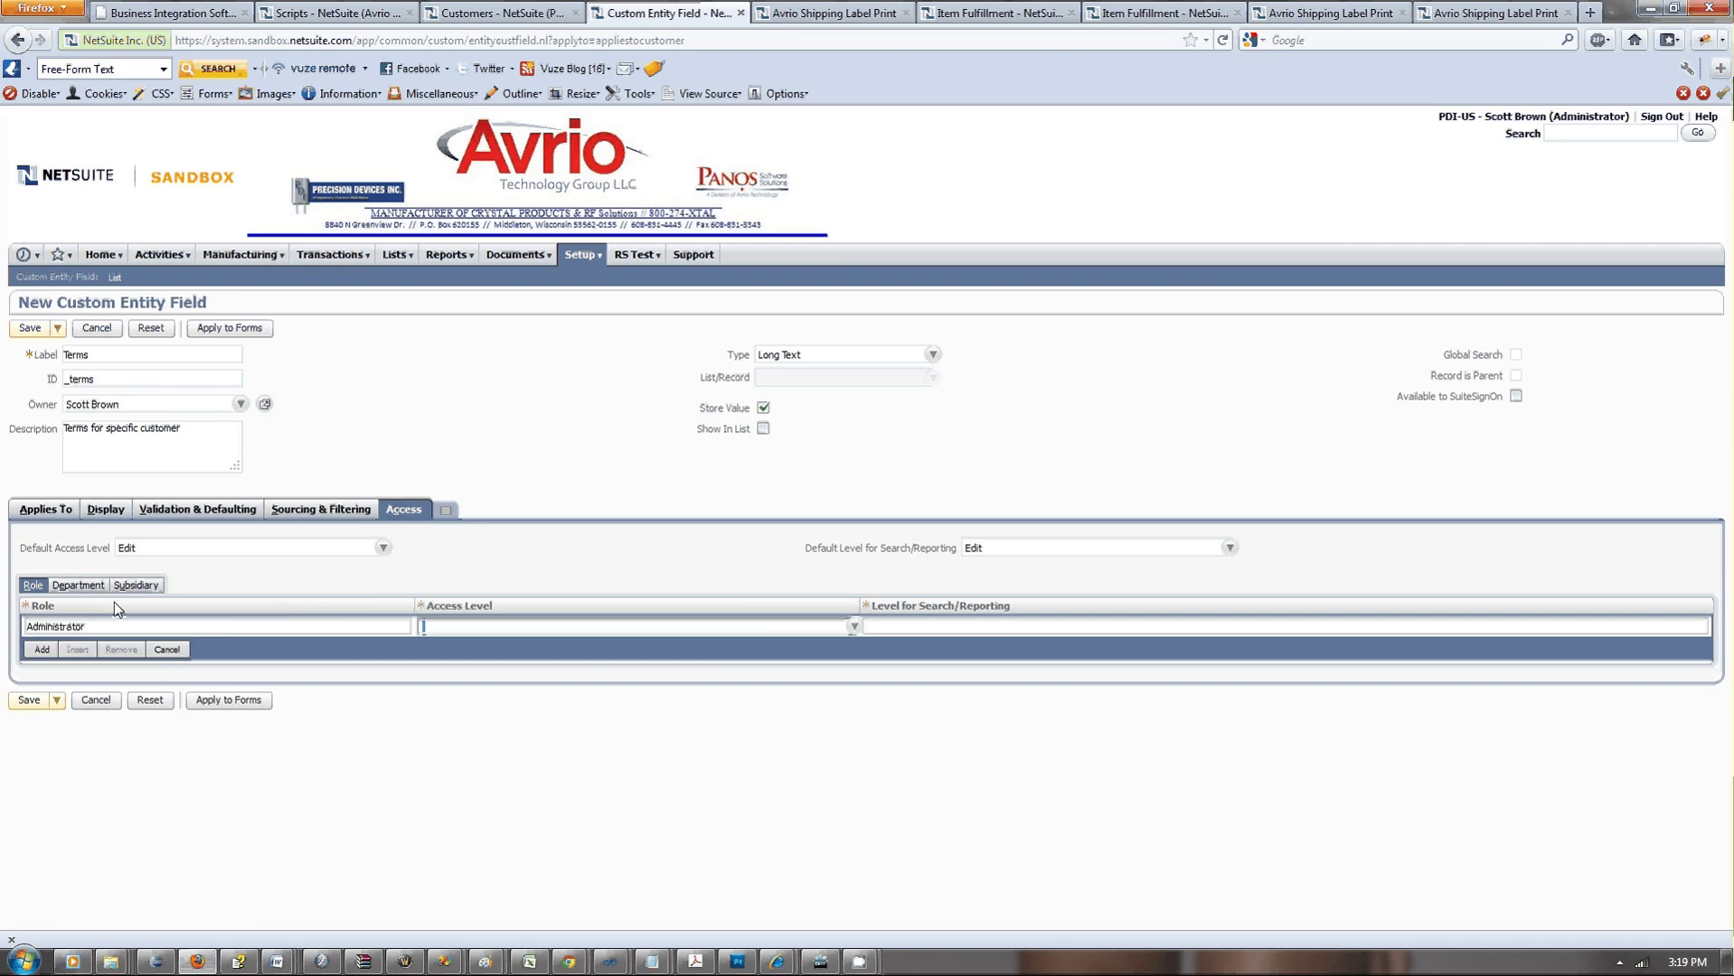
pyautogui.click(601, 632)
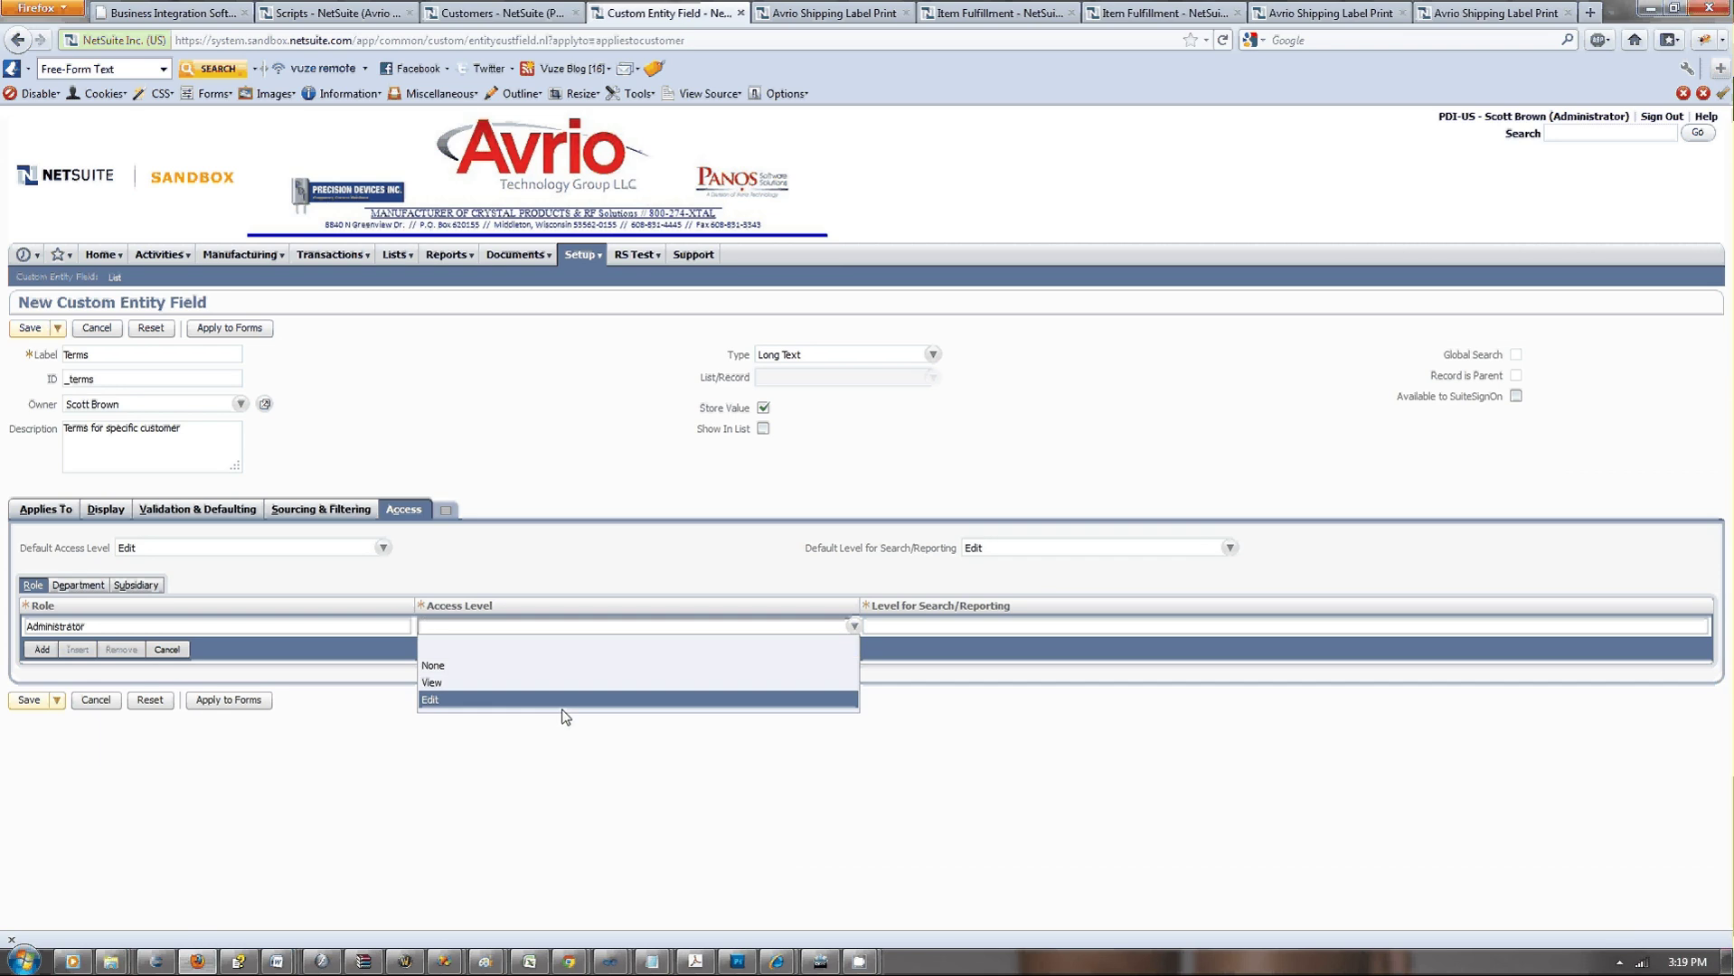
pyautogui.click(572, 702)
pyautogui.press('Tab')
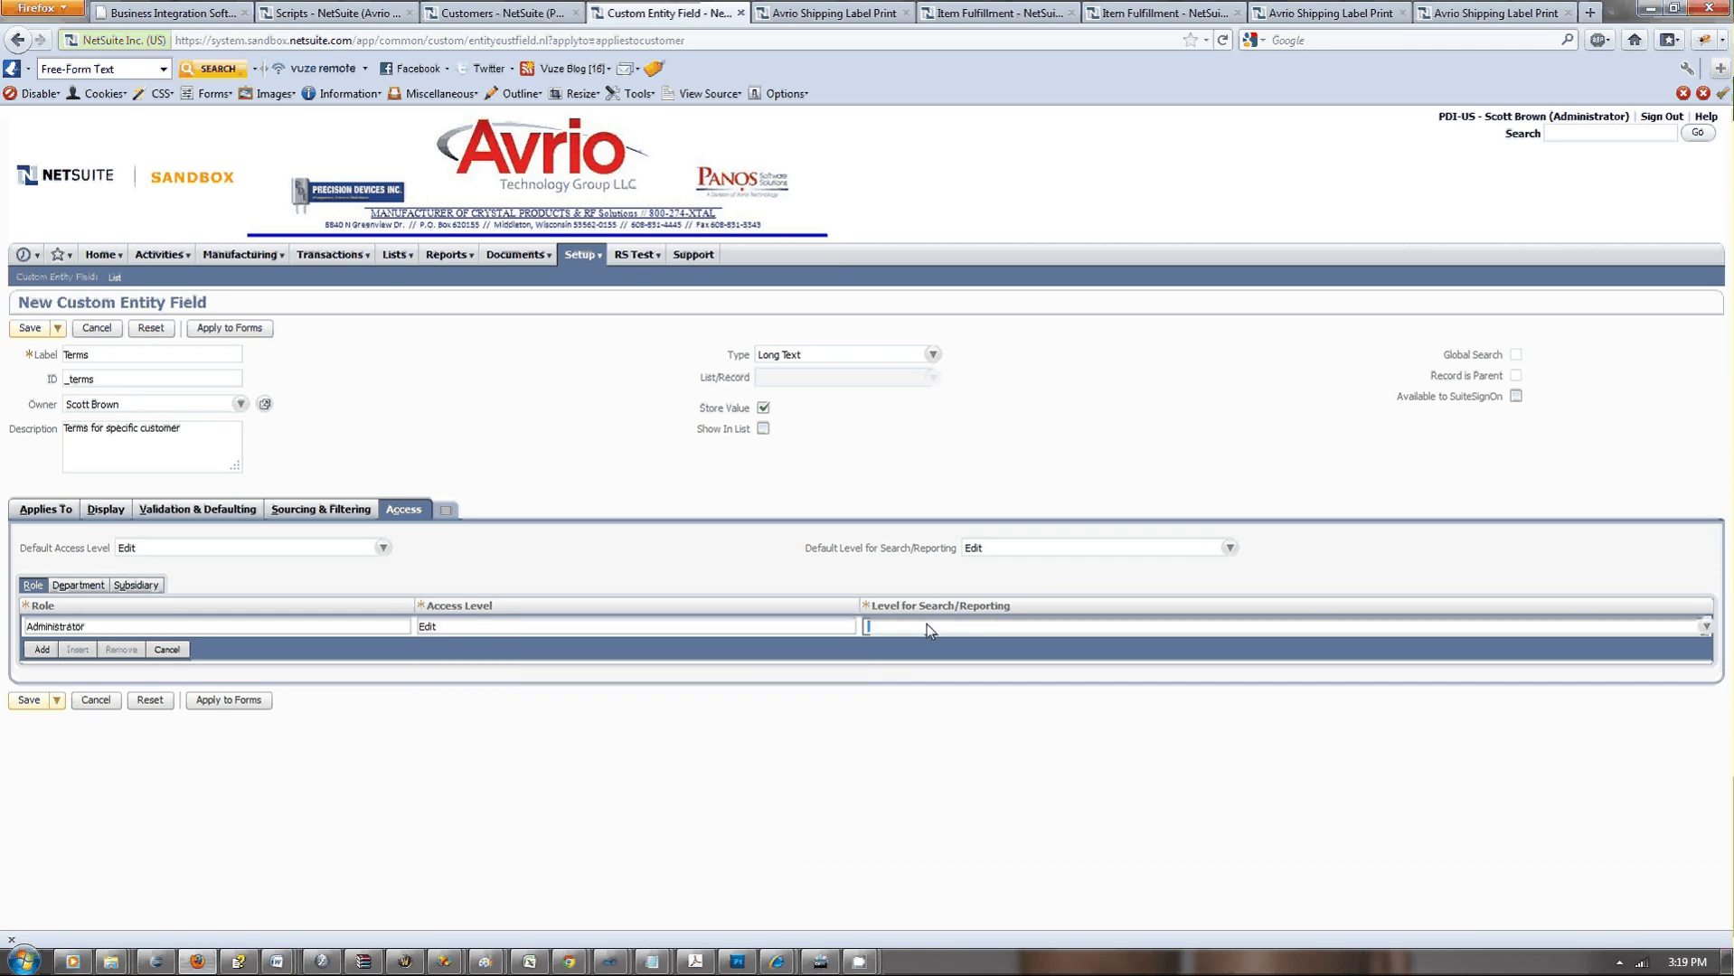
pyautogui.click(927, 623)
pyautogui.click(895, 701)
pyautogui.click(42, 649)
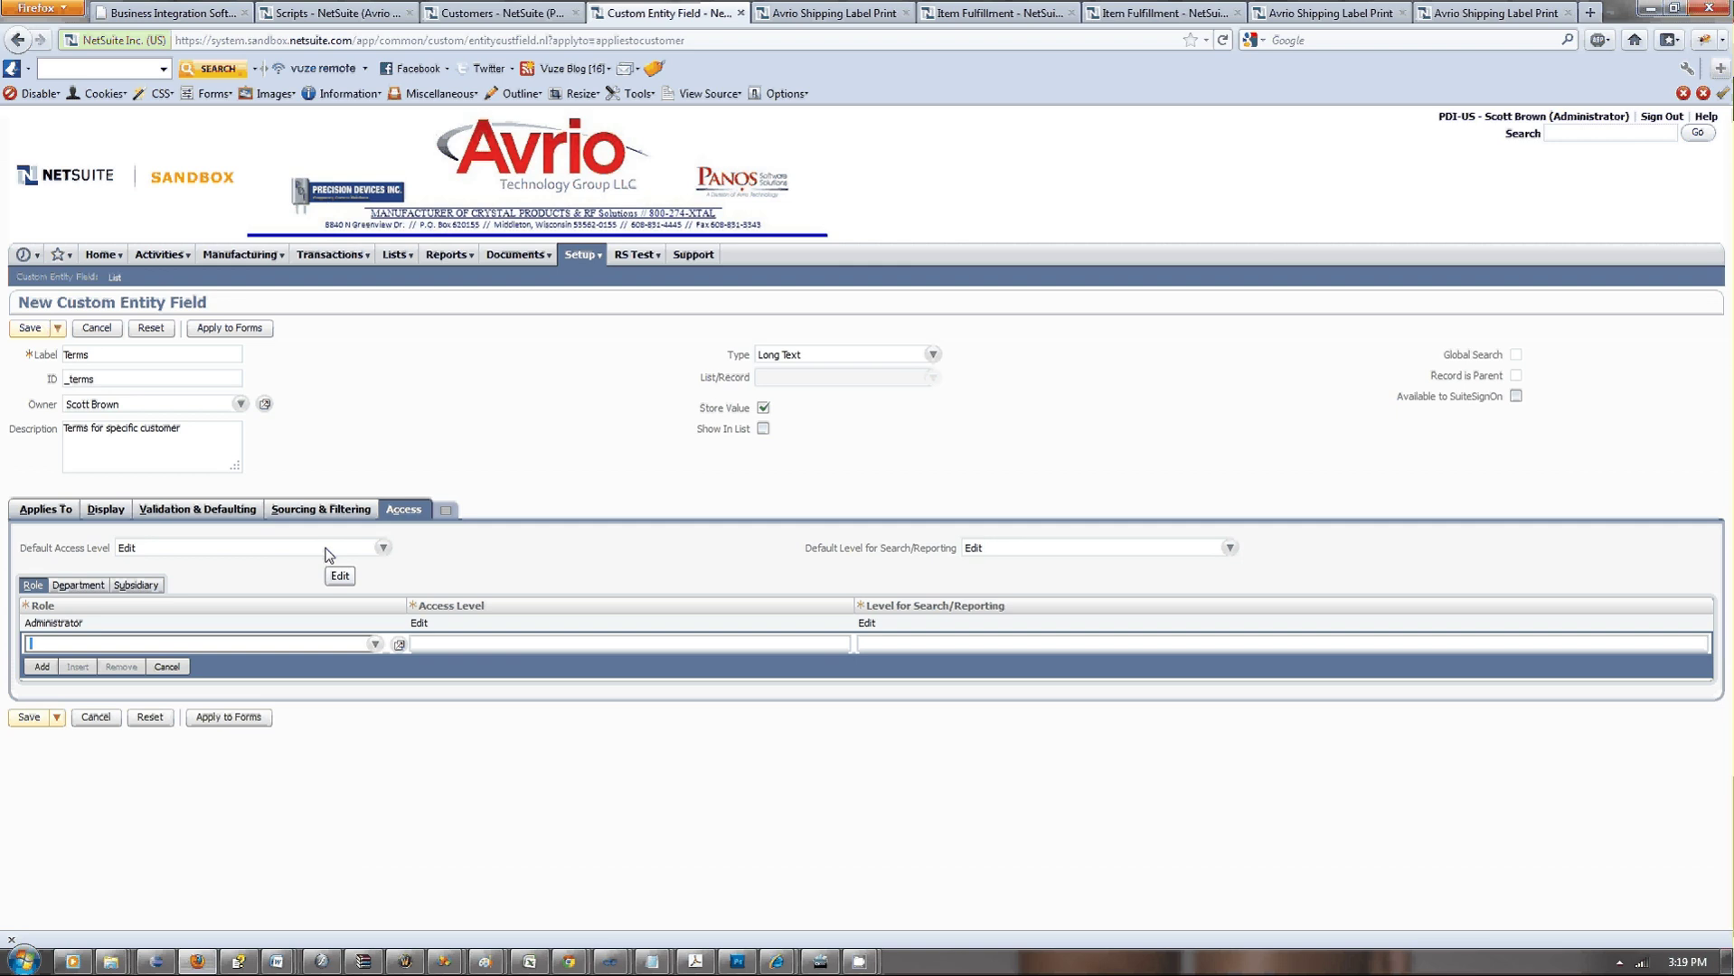
# Place Terms on the Main subtab before IncoTerms, then Save & Apply to Forms.
pyautogui.click(106, 512)
pyautogui.click(152, 569)
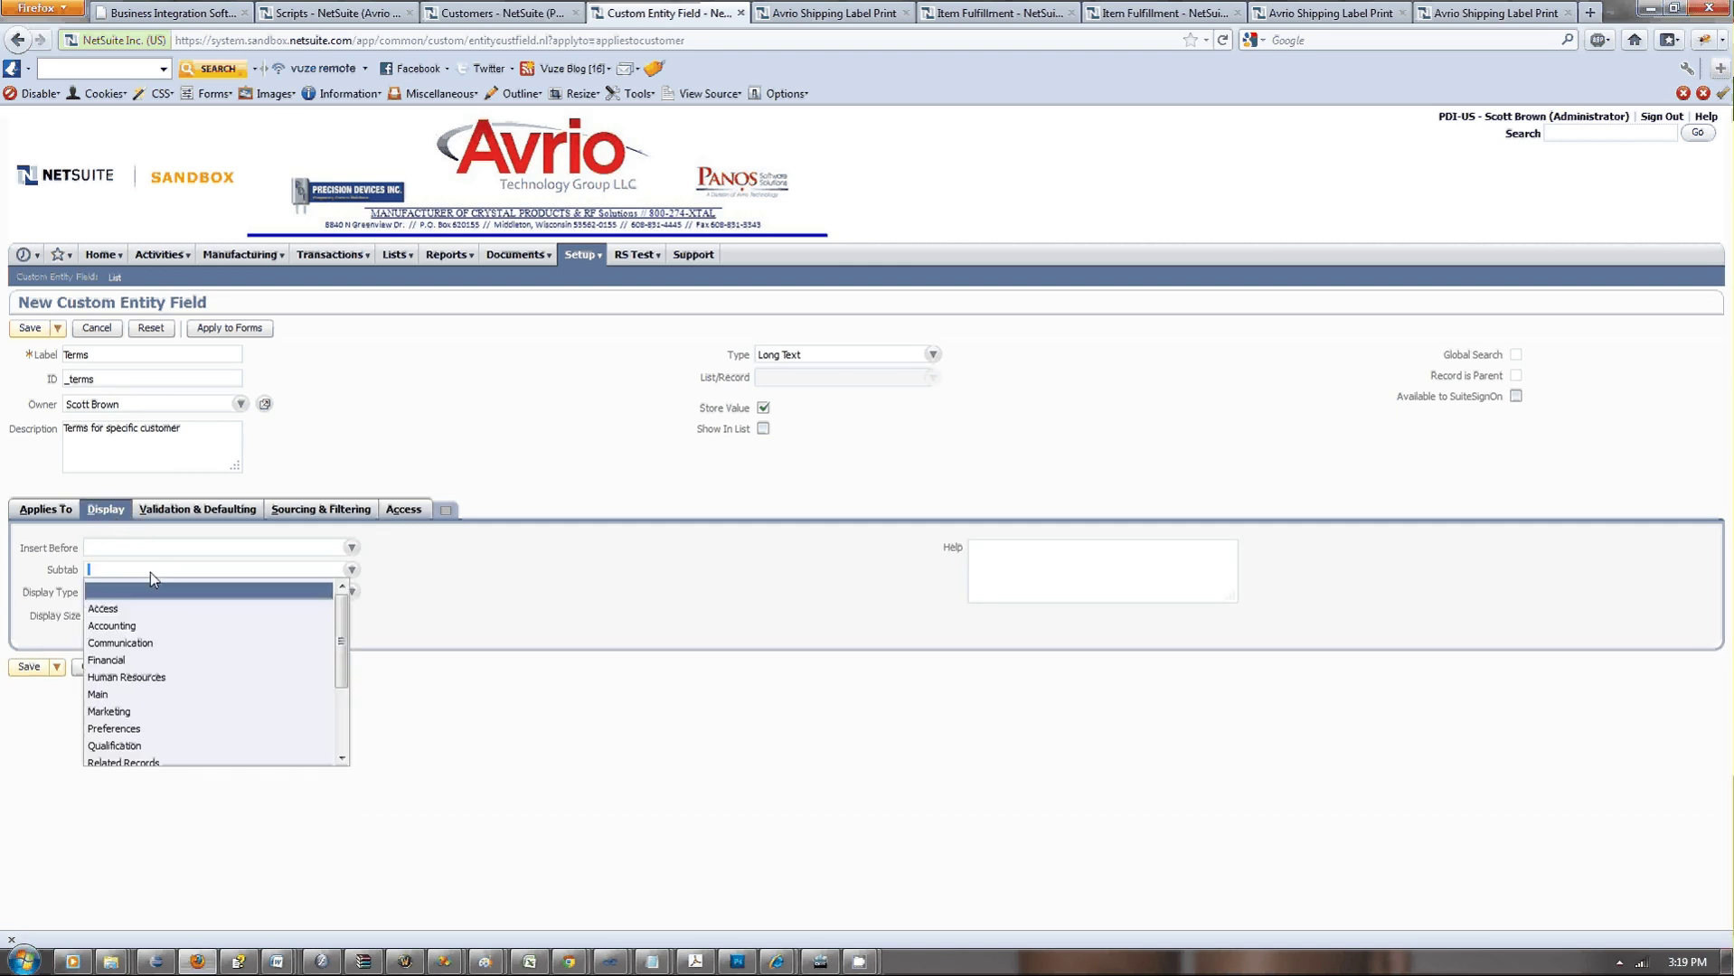
pyautogui.write('Main')
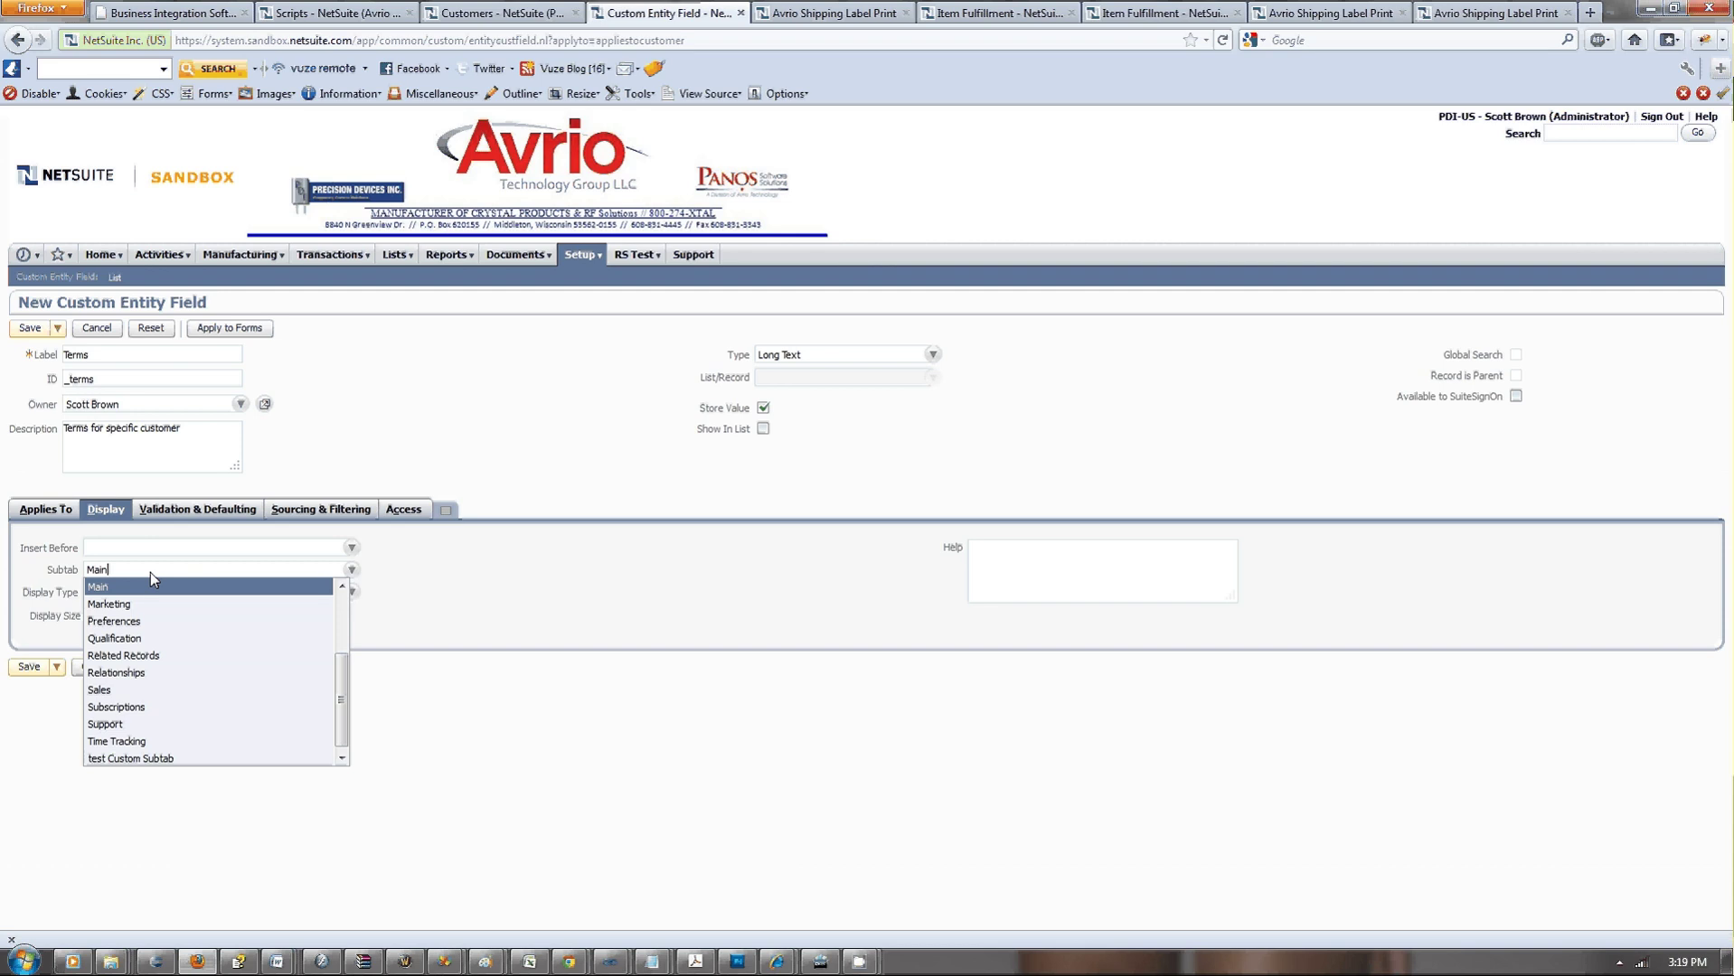
pyautogui.click(163, 590)
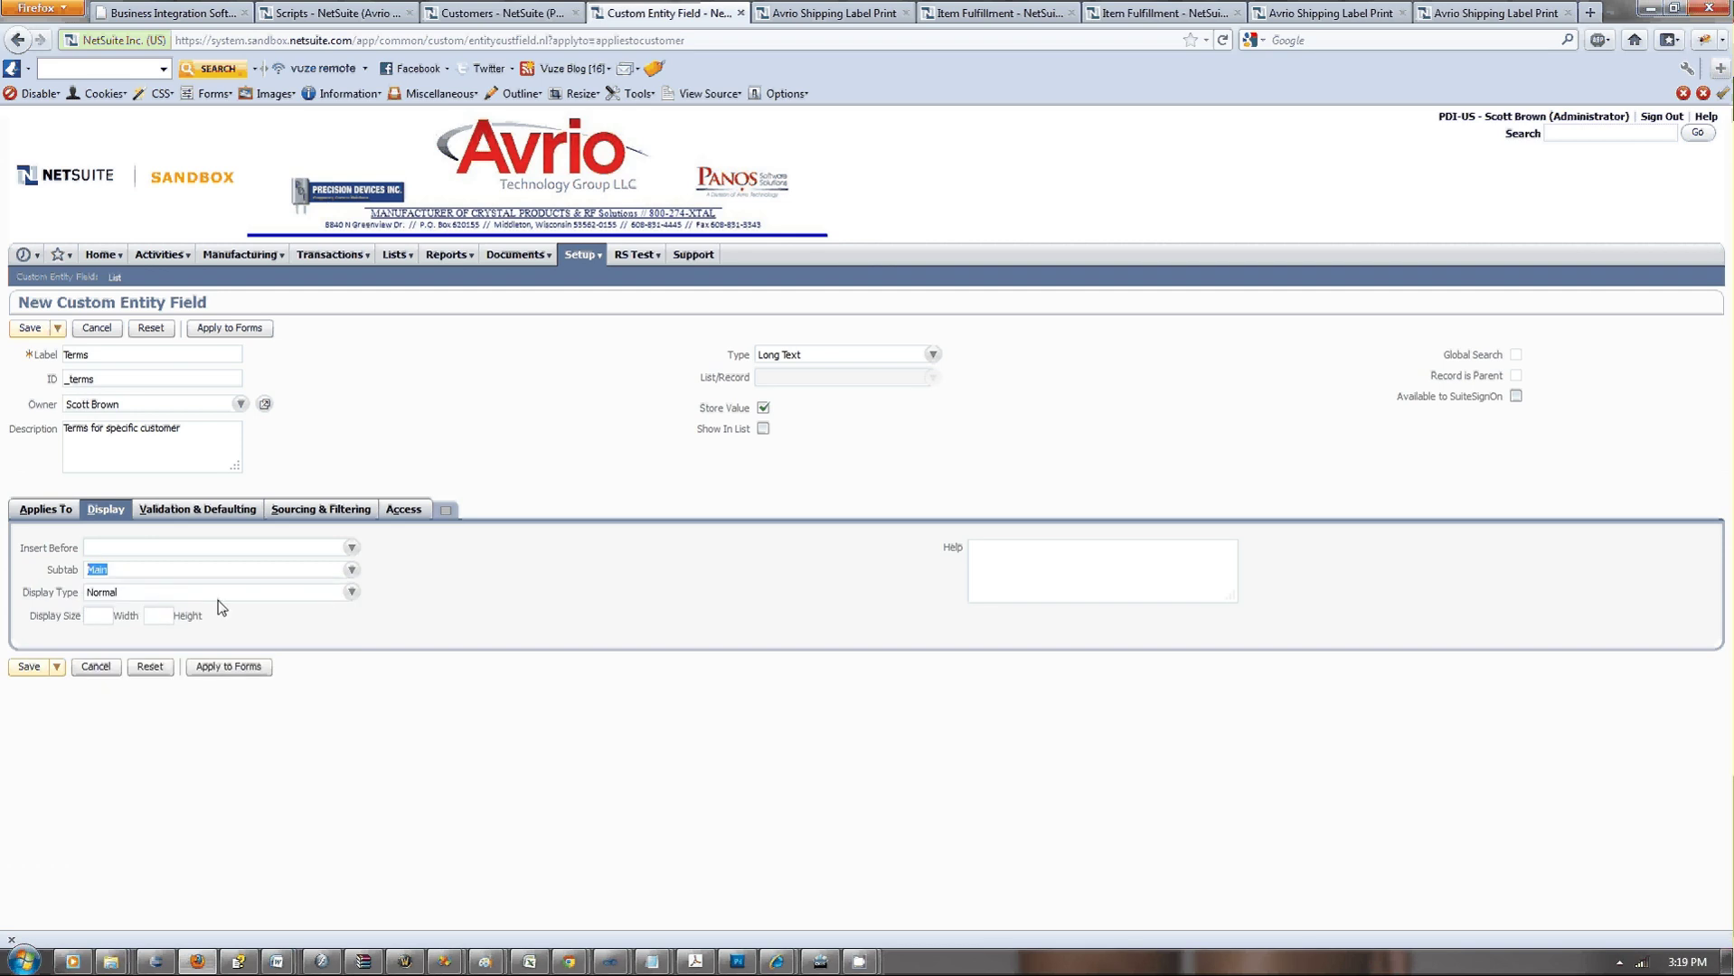
pyautogui.click(176, 547)
pyautogui.scroll(-2, 182, 695)
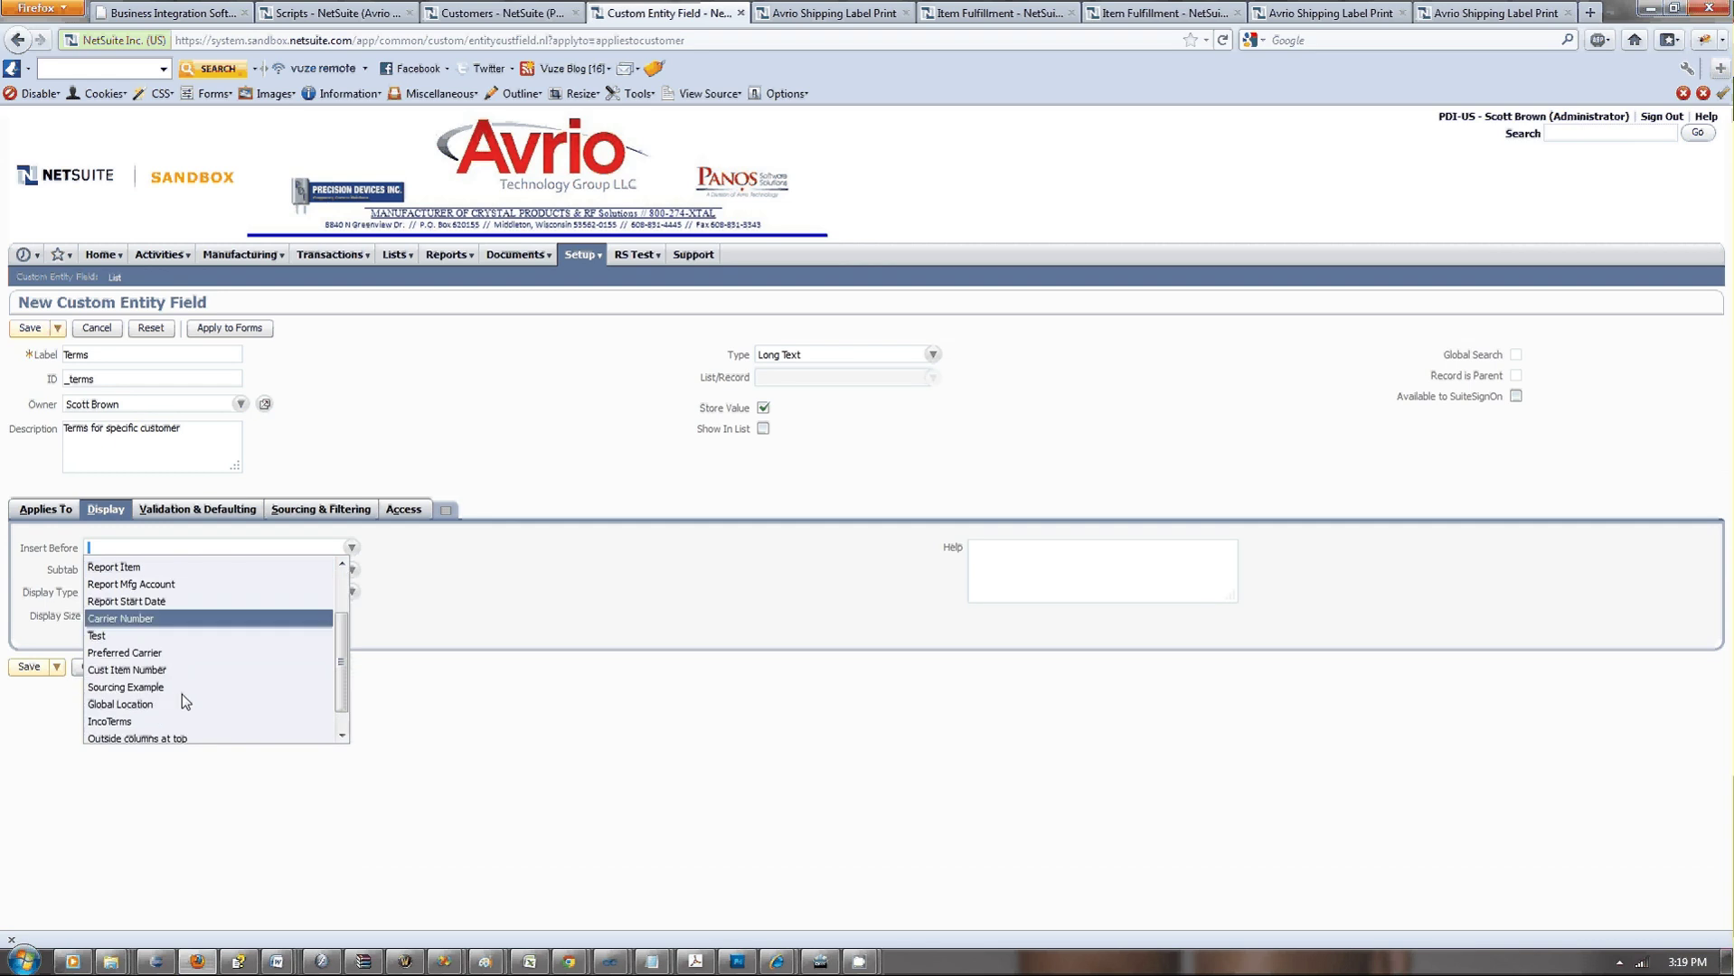
pyautogui.scroll(3, 179, 715)
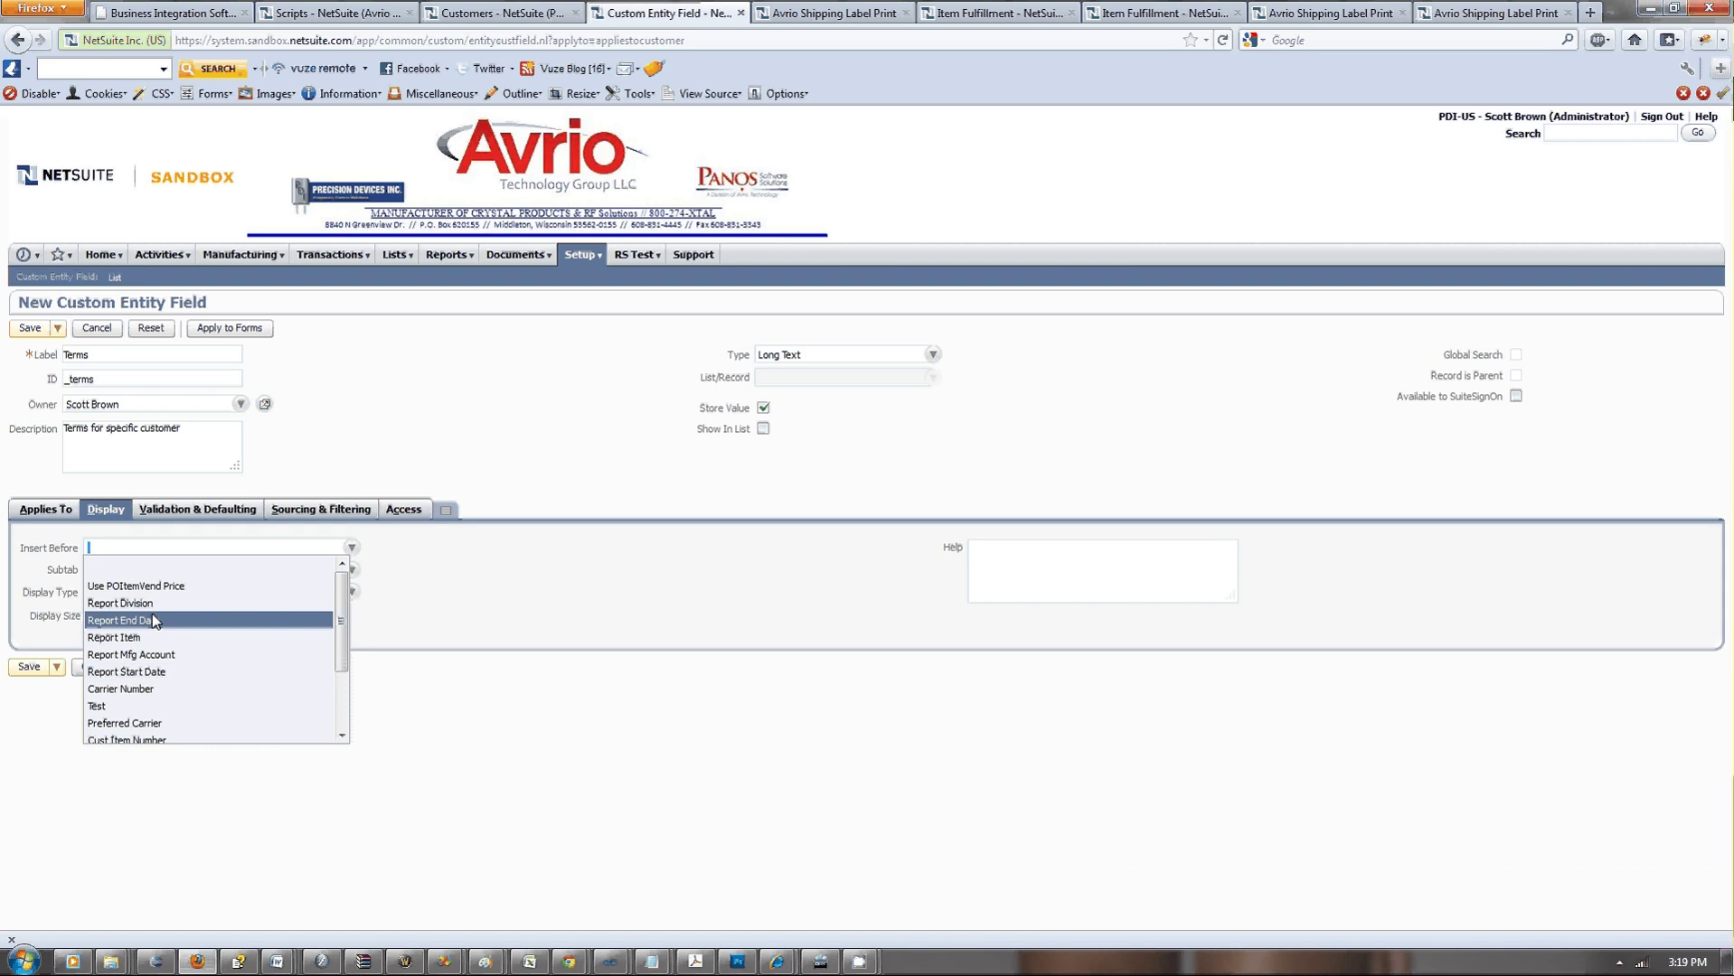
pyautogui.scroll(-2, 159, 687)
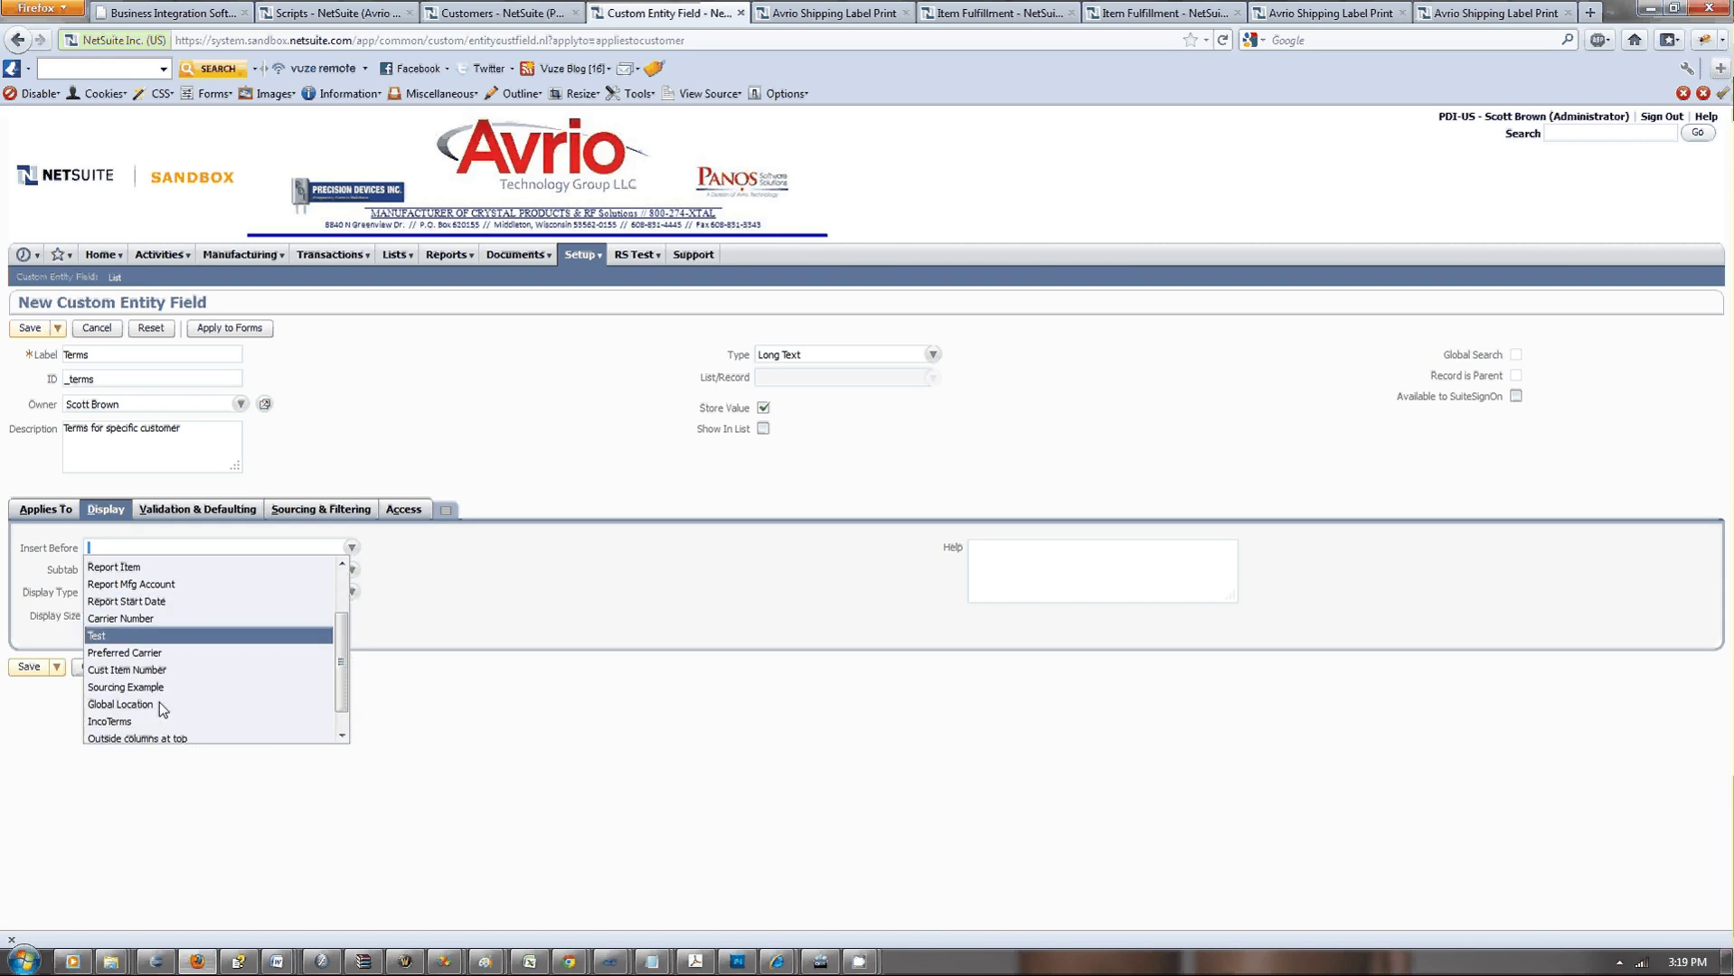
pyautogui.scroll(-1, 161, 711)
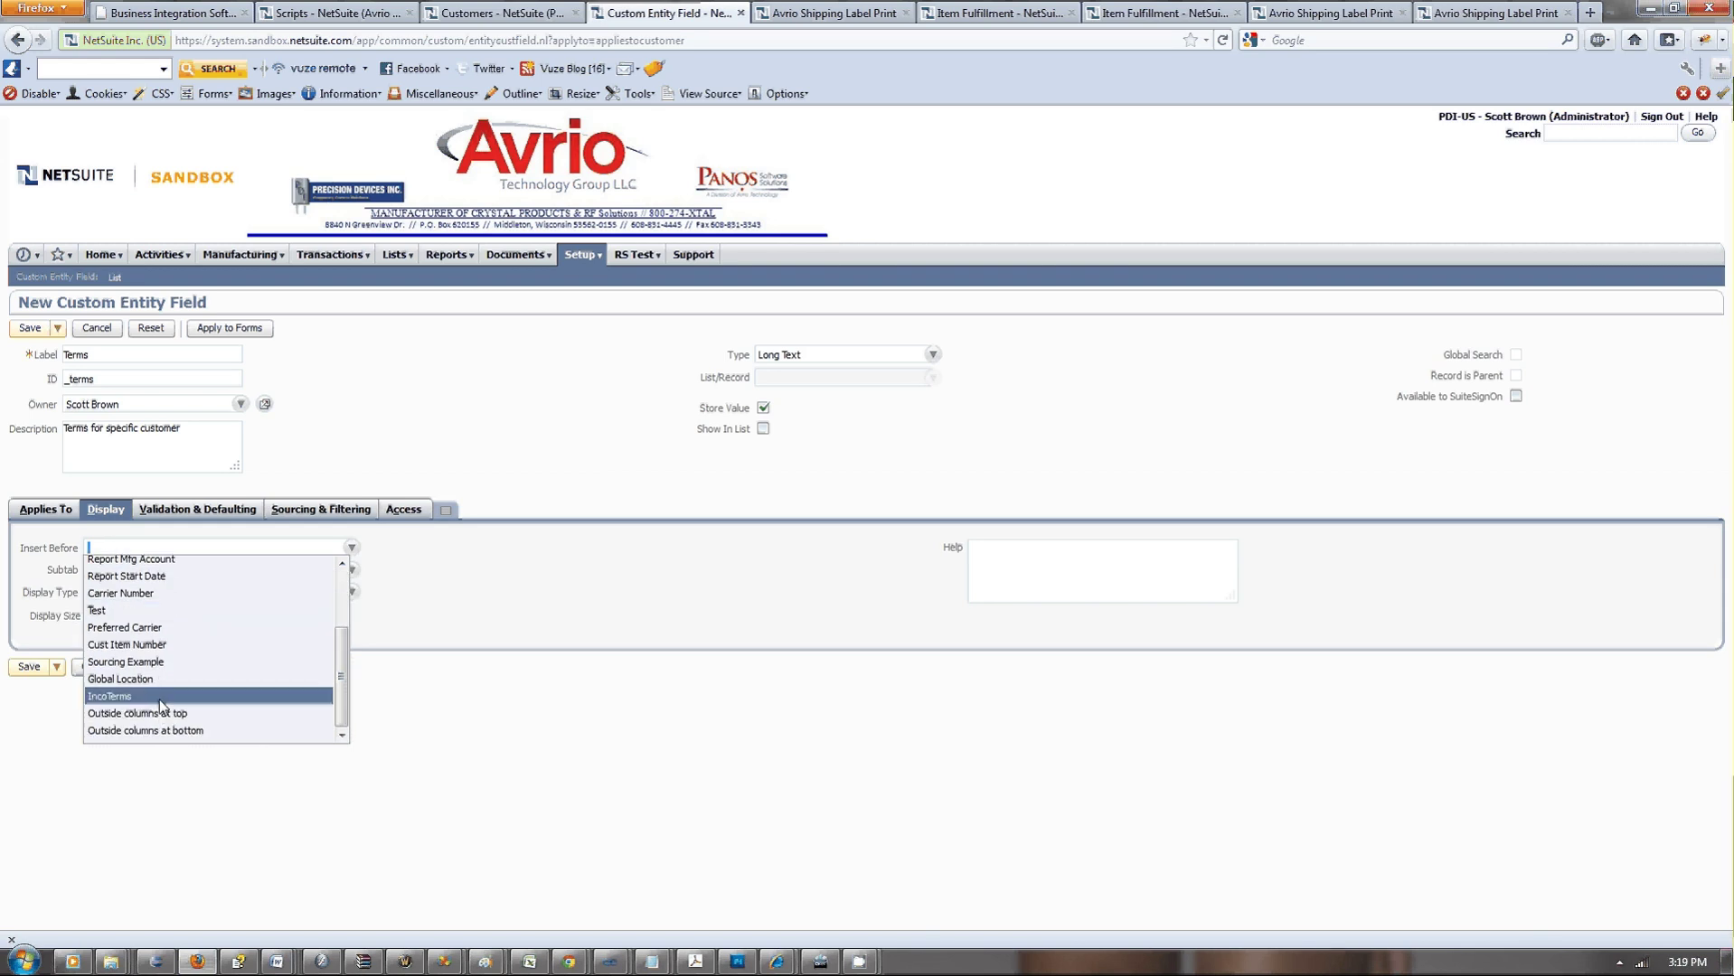
pyautogui.click(158, 697)
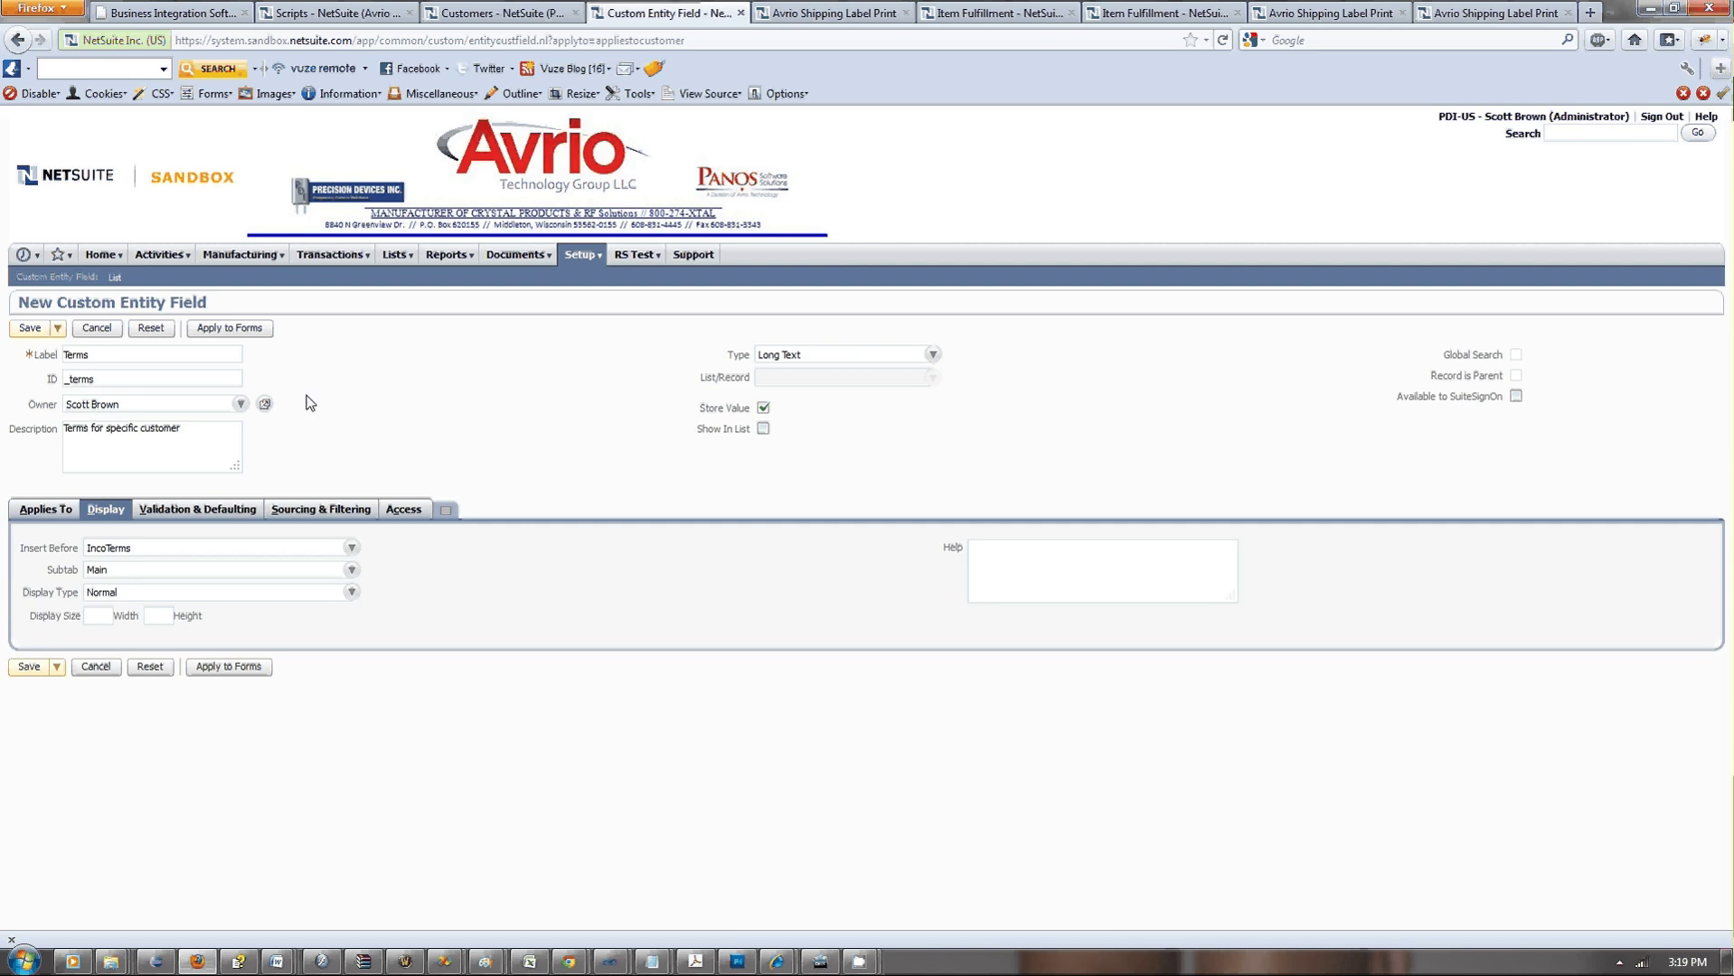
pyautogui.click(59, 359)
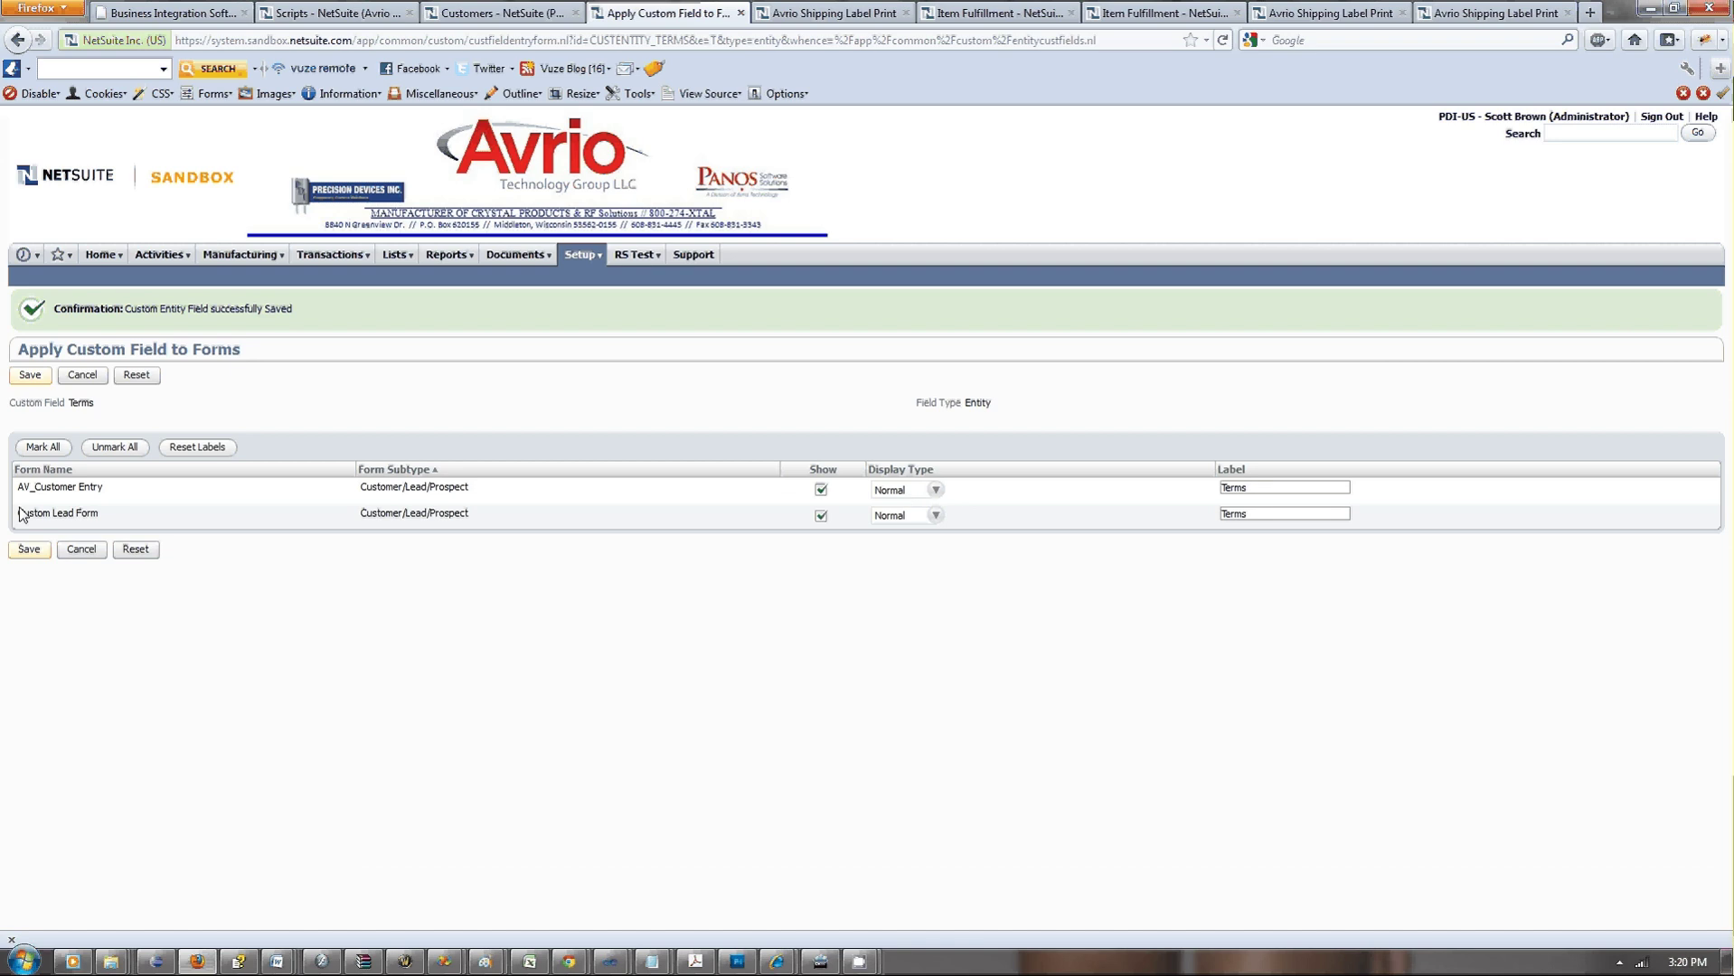
# Save Terms on the AV_Customer Entry and Custom Lead Form assignments and confirm.
pyautogui.click(30, 375)
pyautogui.click(899, 439)
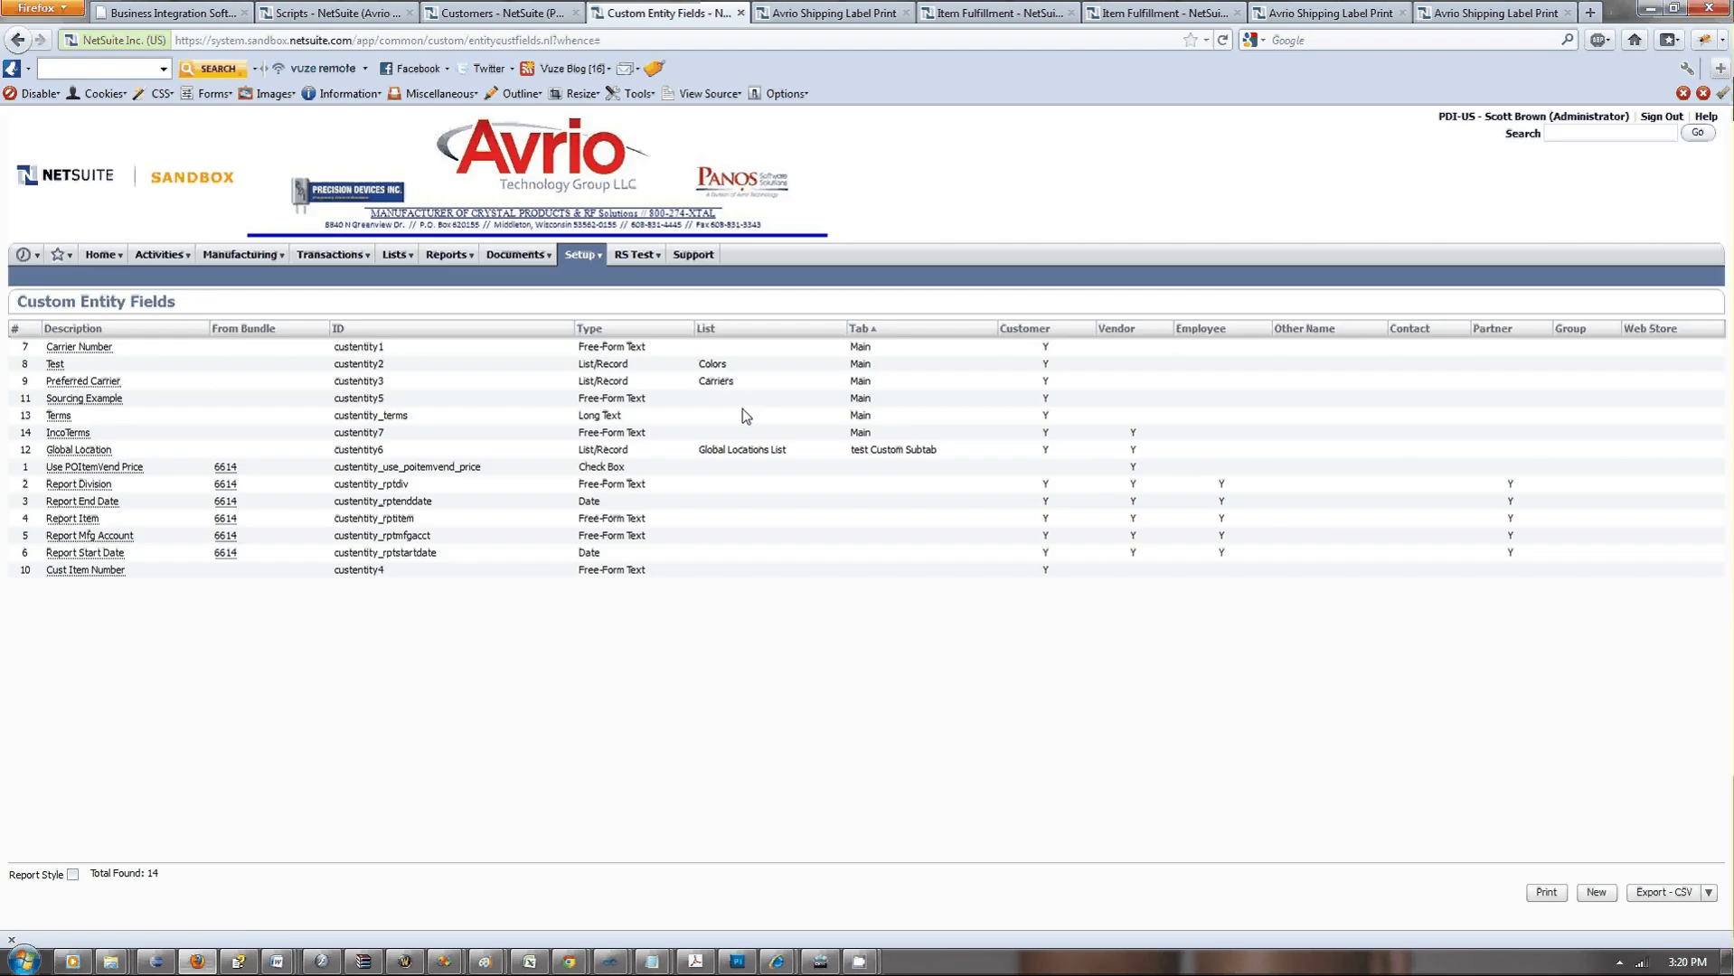
# Open the test customer's record for editing from the Customers list.
pyautogui.click(507, 11)
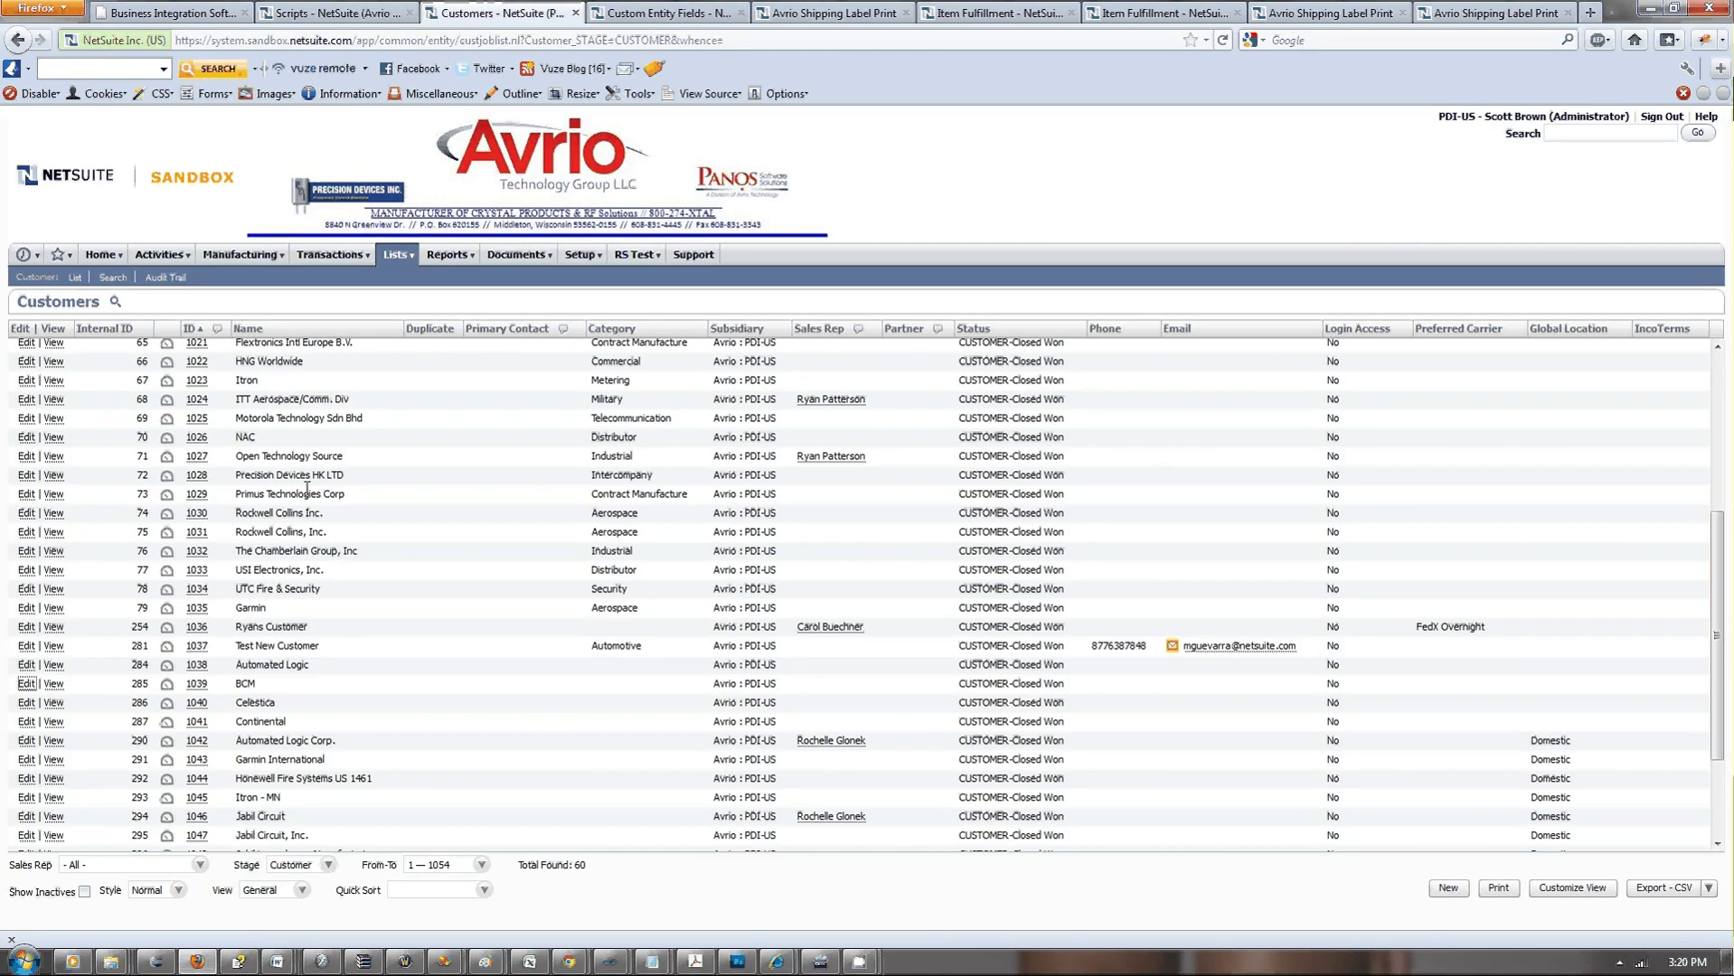
pyautogui.scroll(3, 307, 496)
pyautogui.scroll(3, 307, 495)
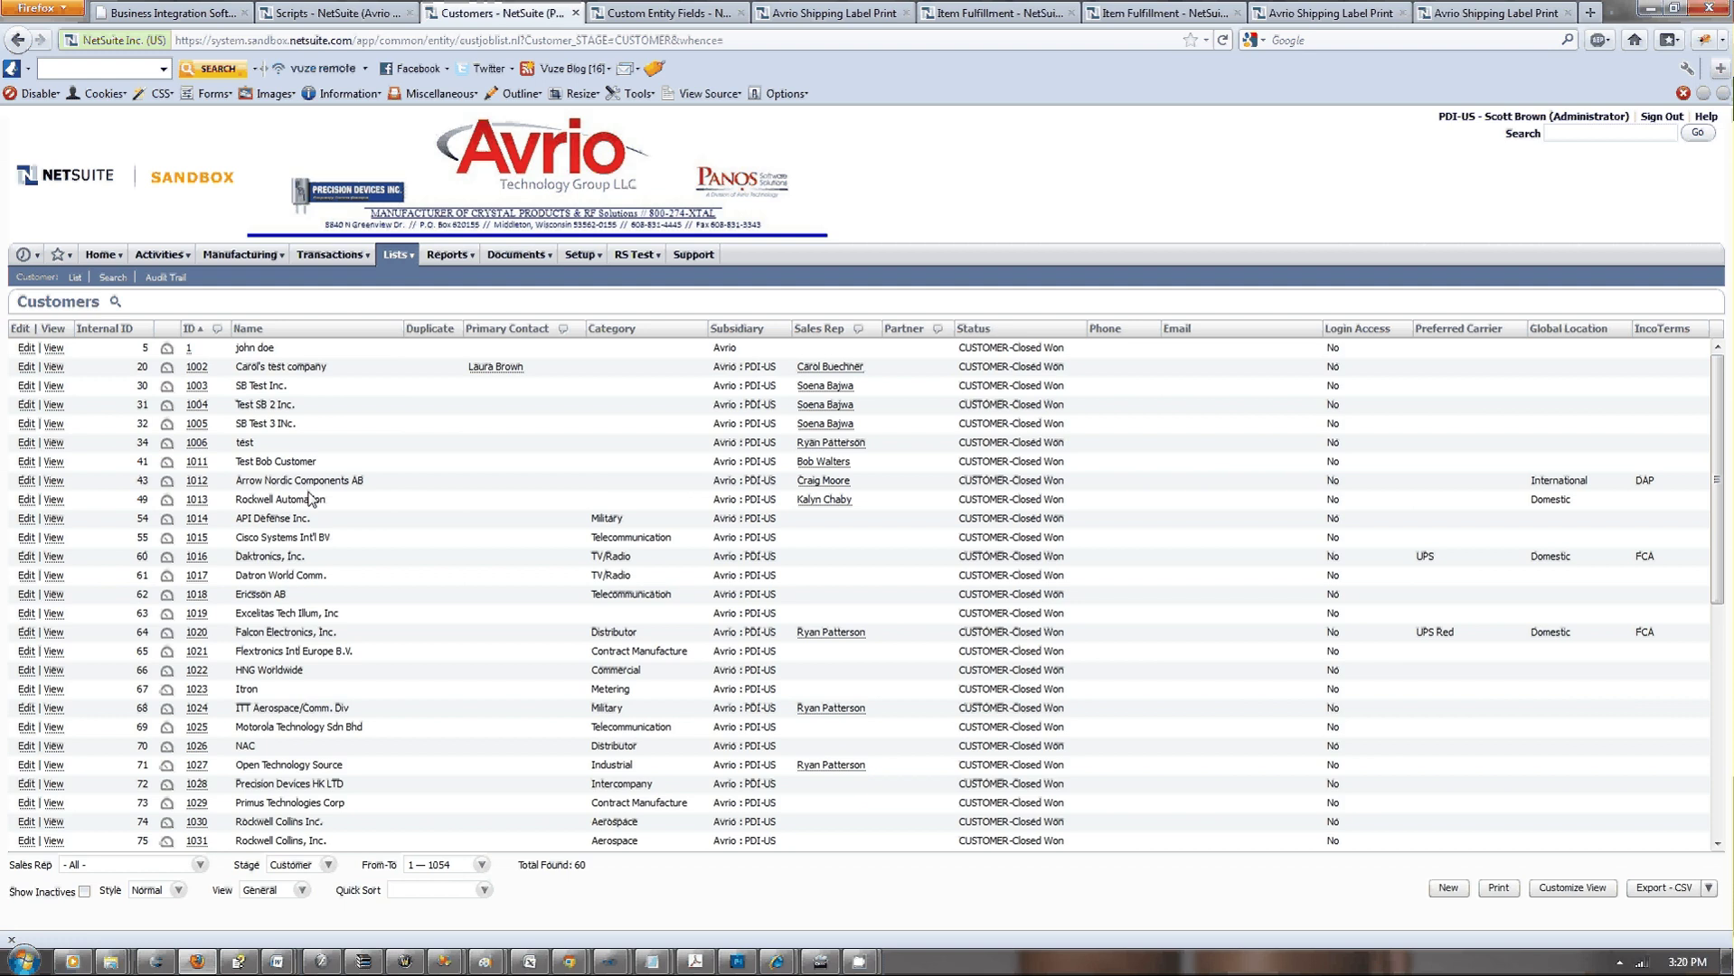
pyautogui.click(26, 463)
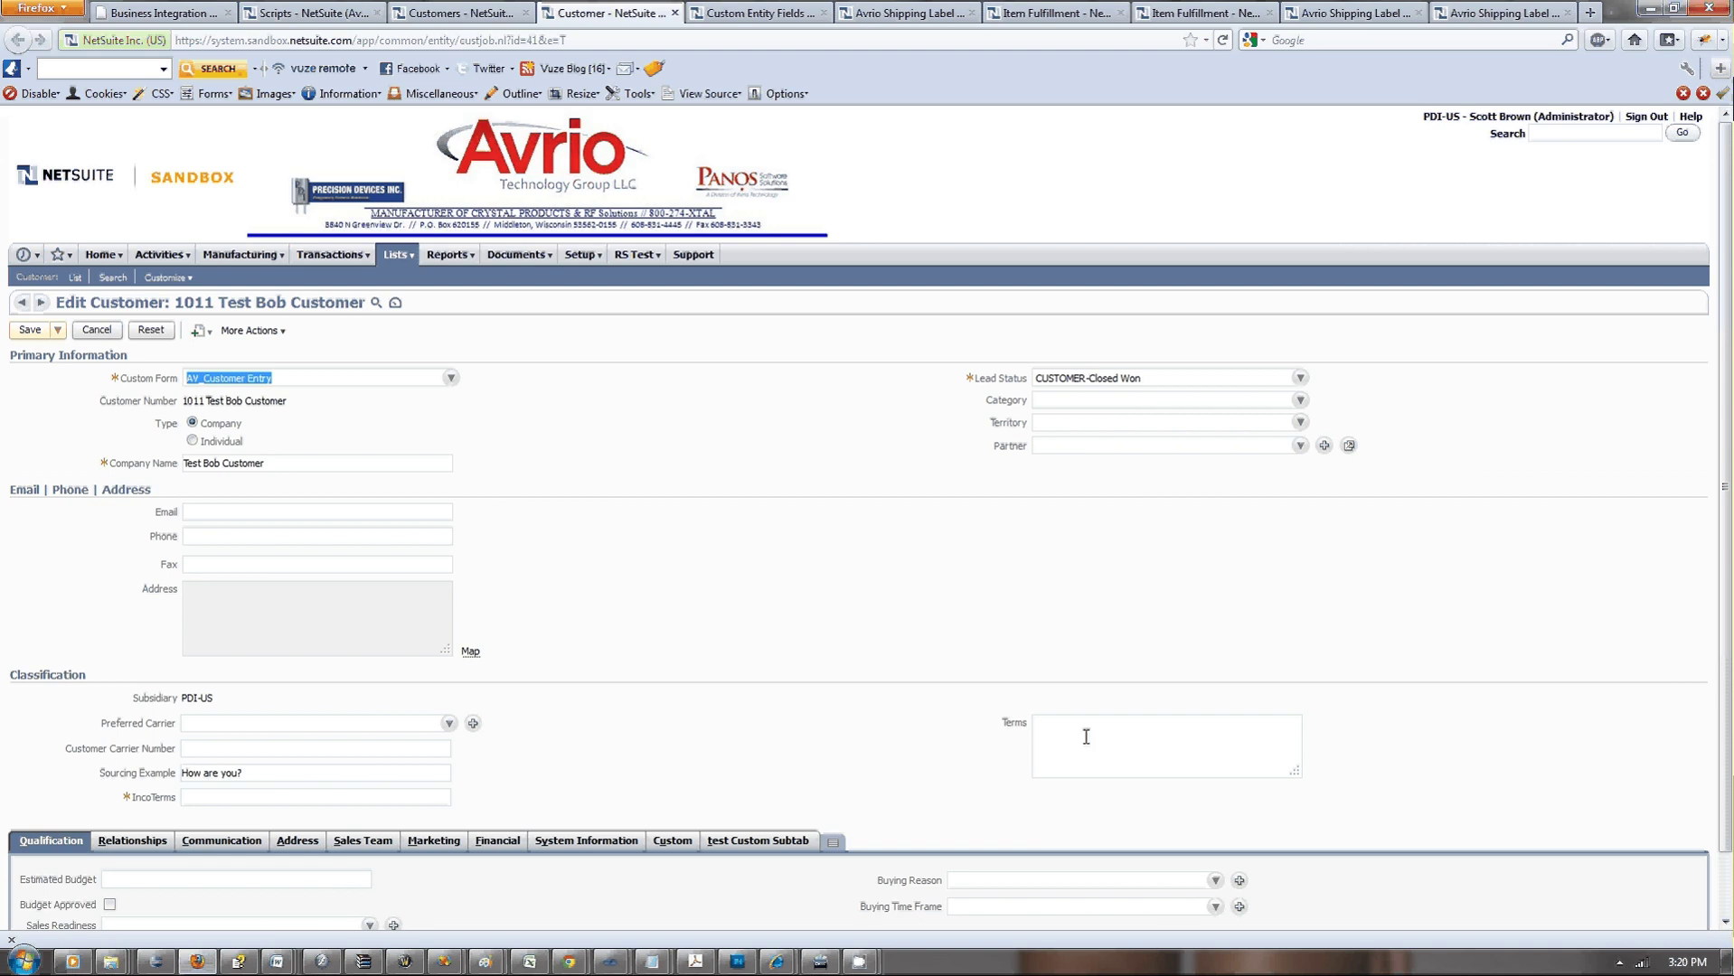
# Enter 'Auto-Populate' in the customer's new Terms field.
pyautogui.click(1084, 732)
pyautogui.scroll(-2, 1084, 732)
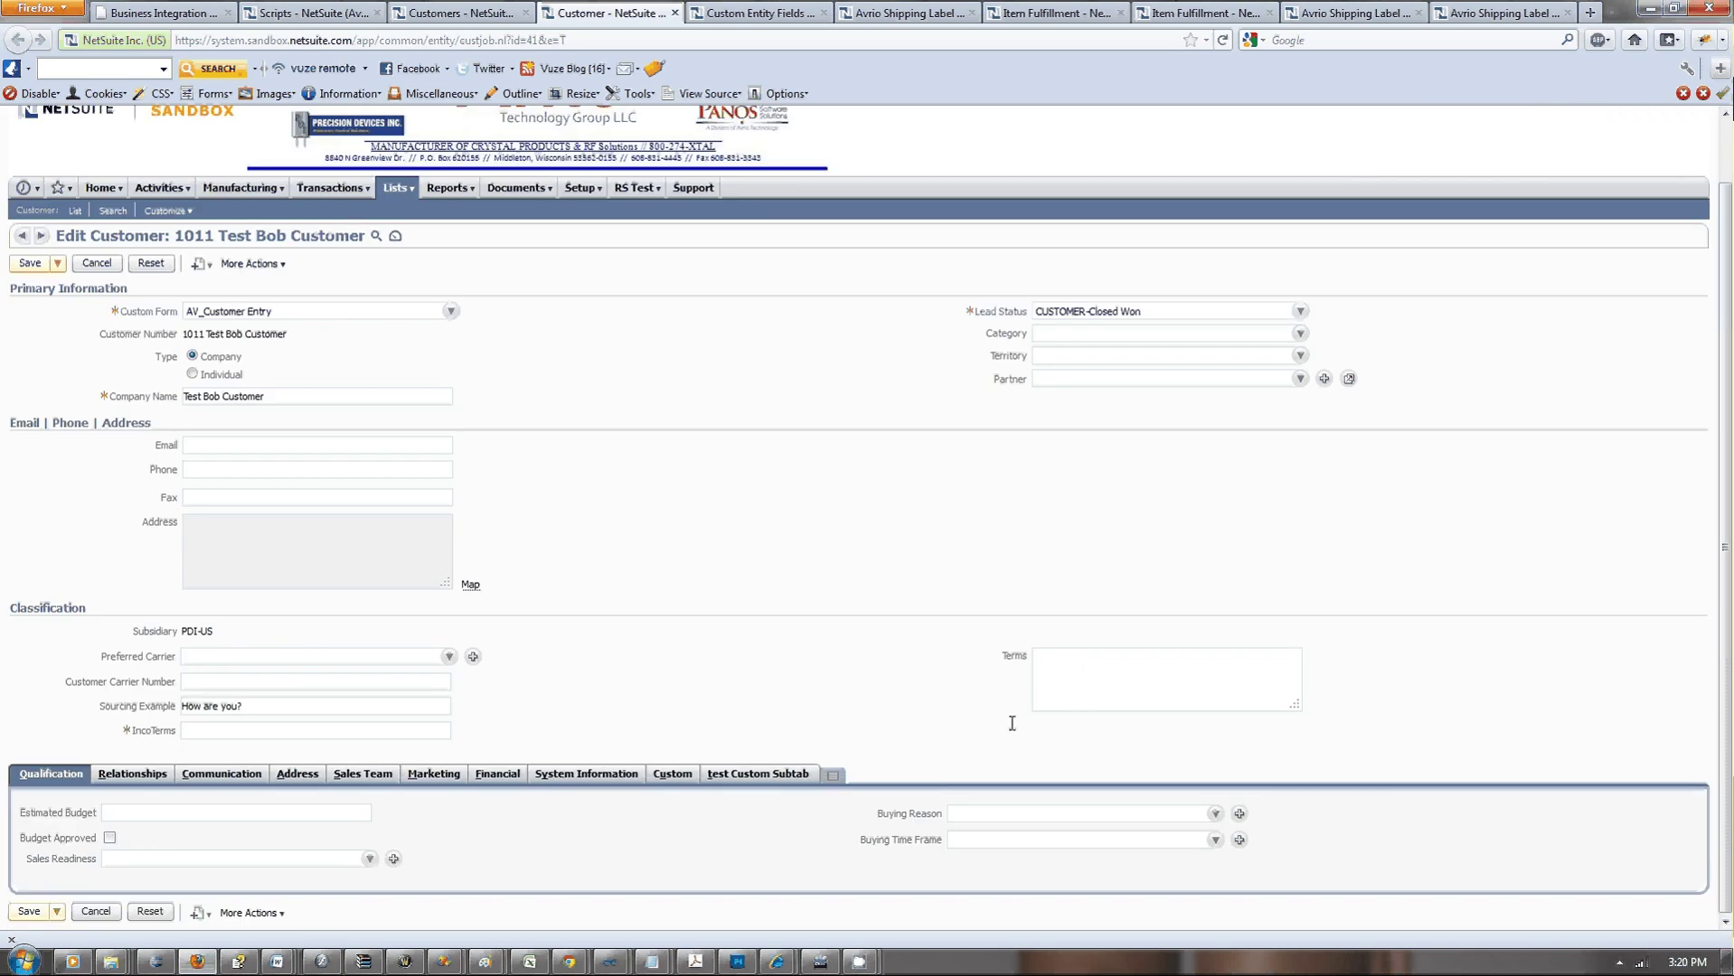
pyautogui.write('Auto-Populate')
pyautogui.scroll(2, 985, 677)
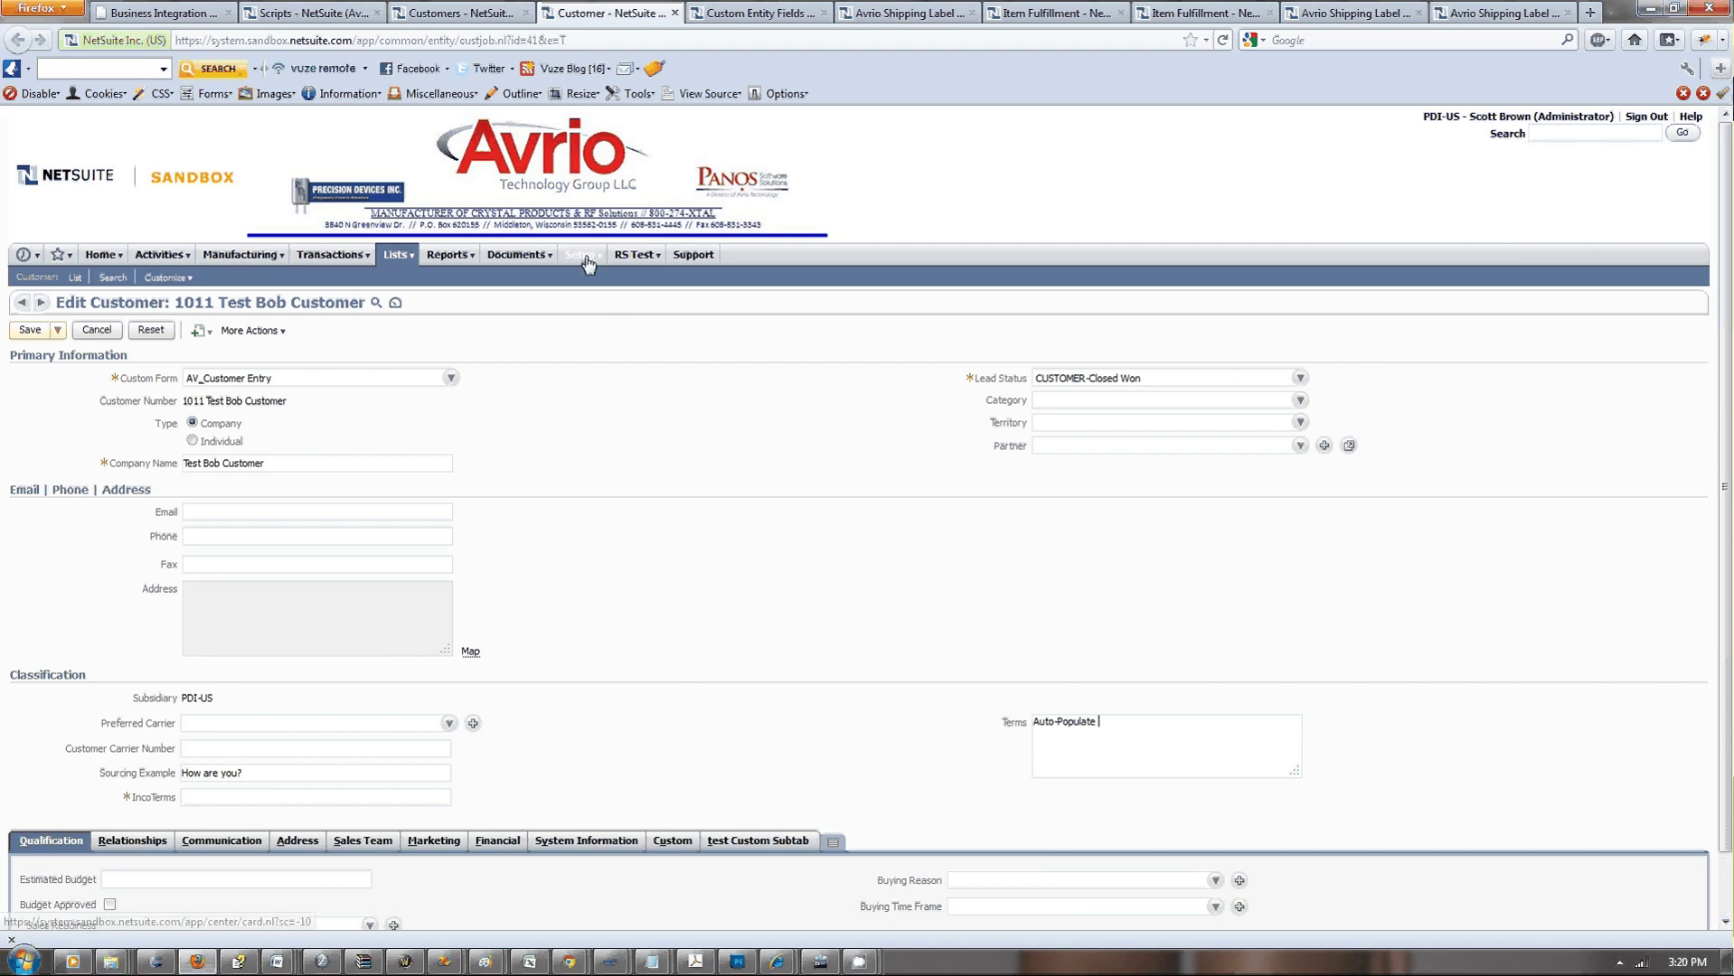
# Go to Setup > Company > Enable Features, discarding the unsaved customer changes.
pyautogui.moveTo(588, 262)
pyautogui.moveTo(669, 440)
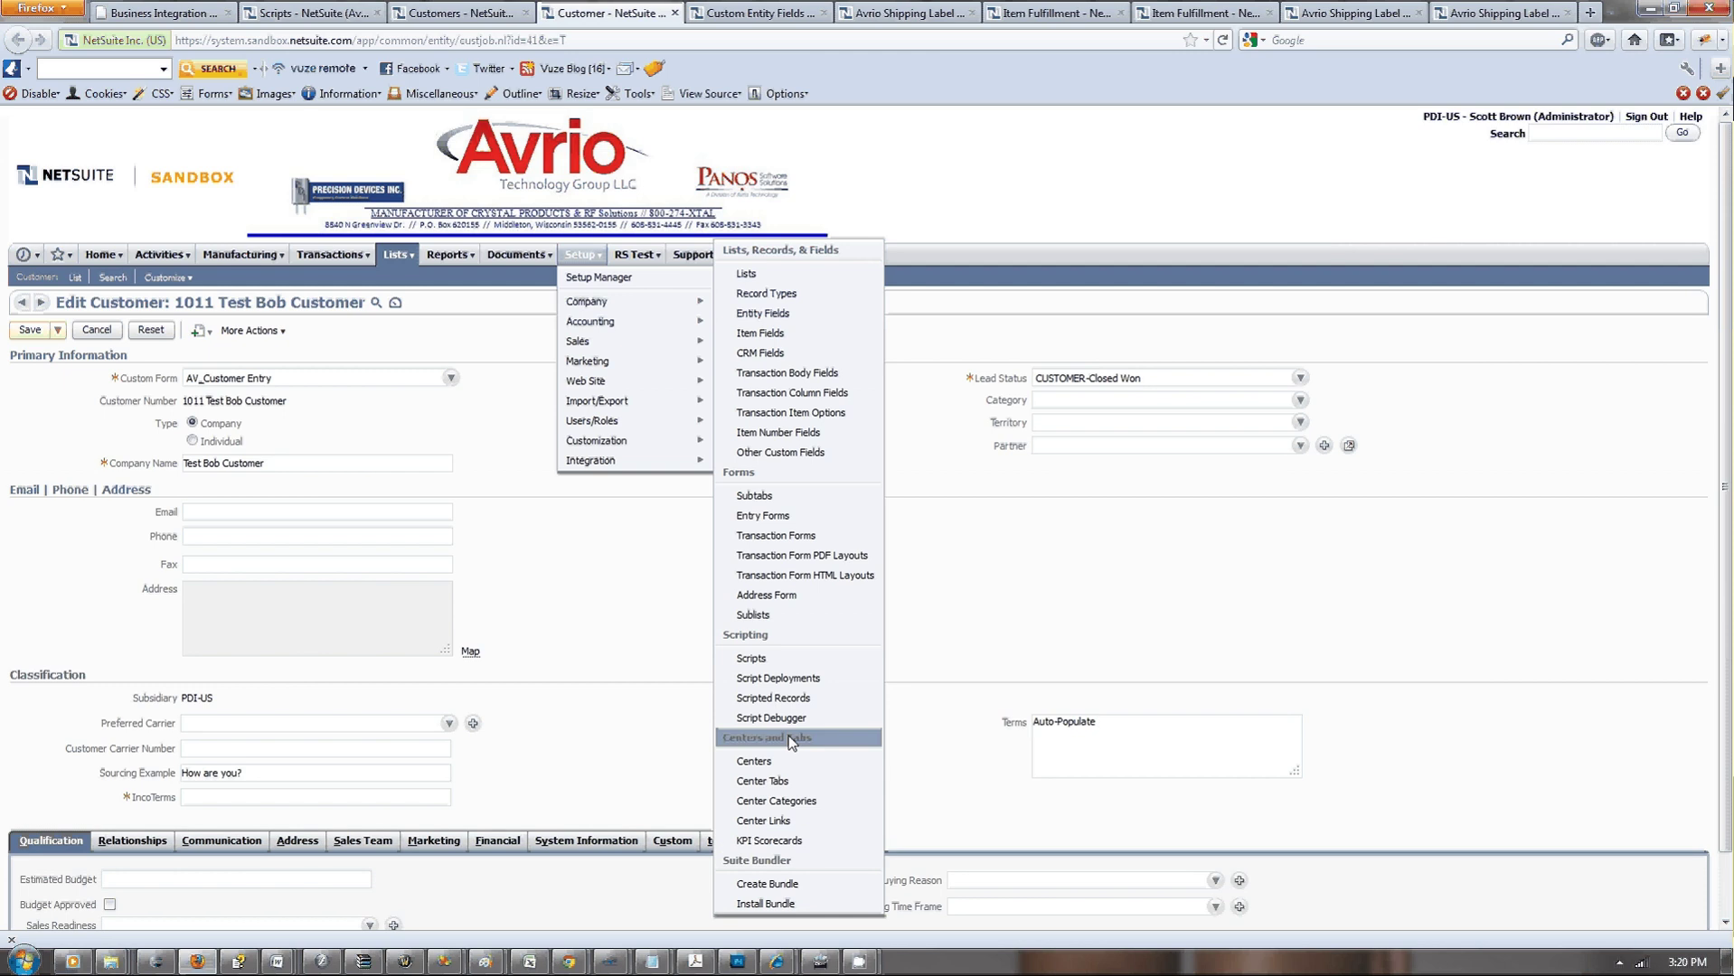
pyautogui.moveTo(810, 807)
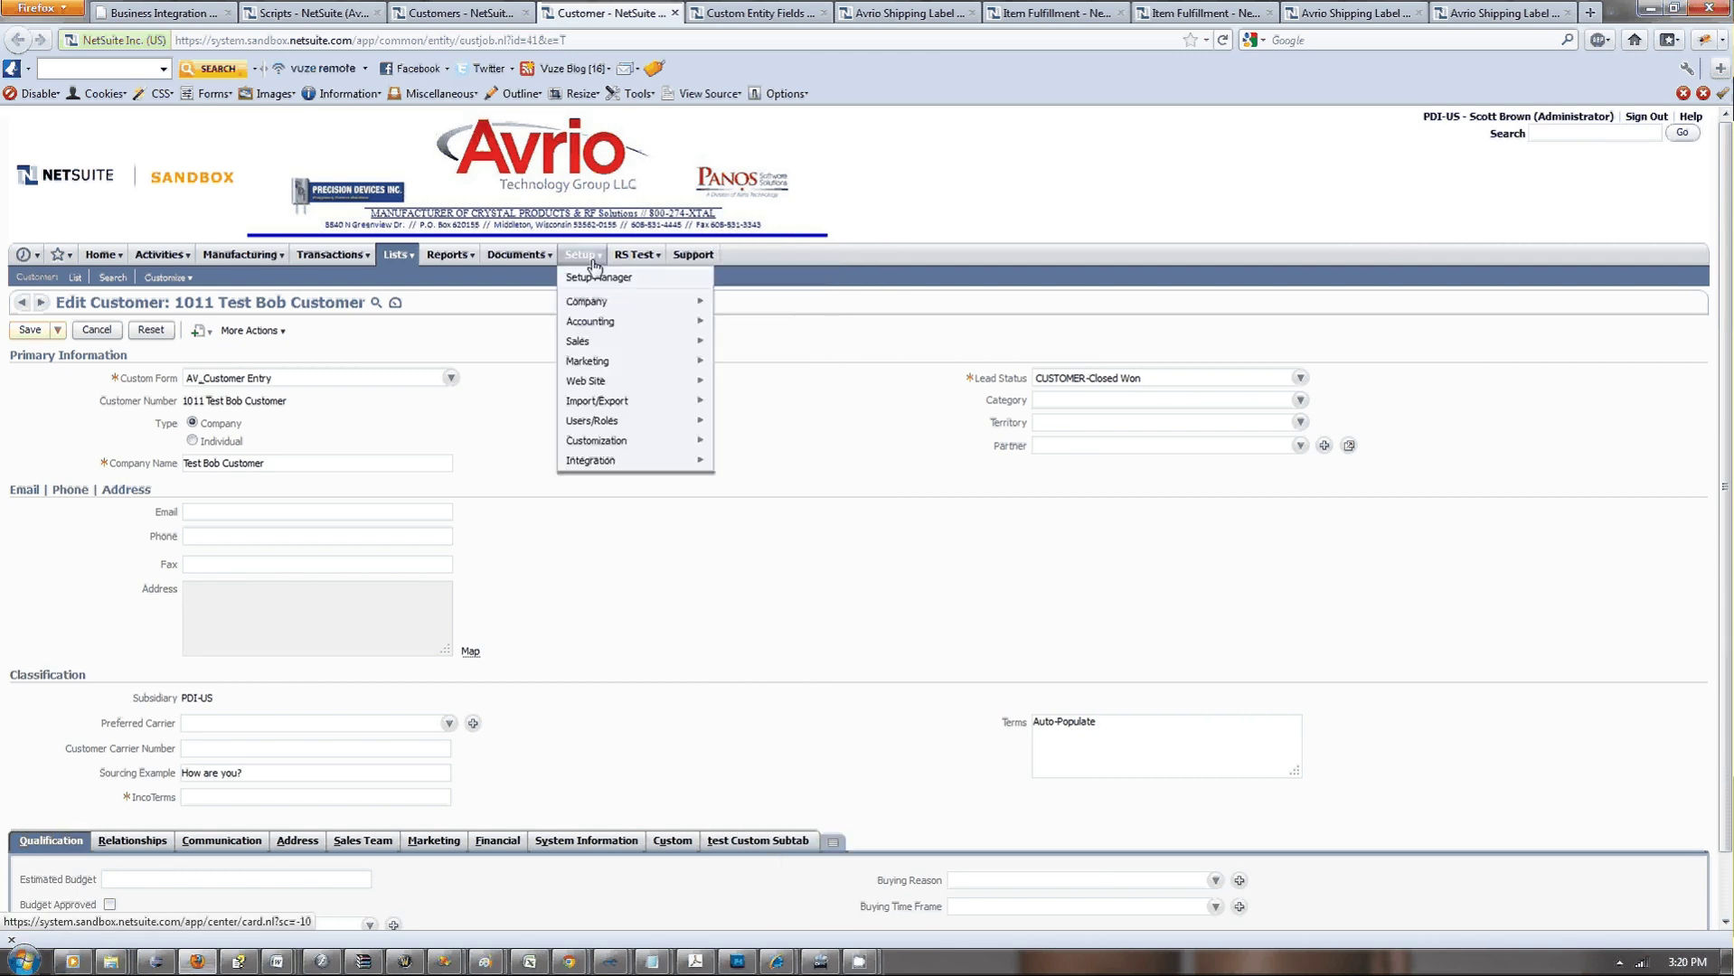
pyautogui.moveTo(593, 308)
pyautogui.click(826, 358)
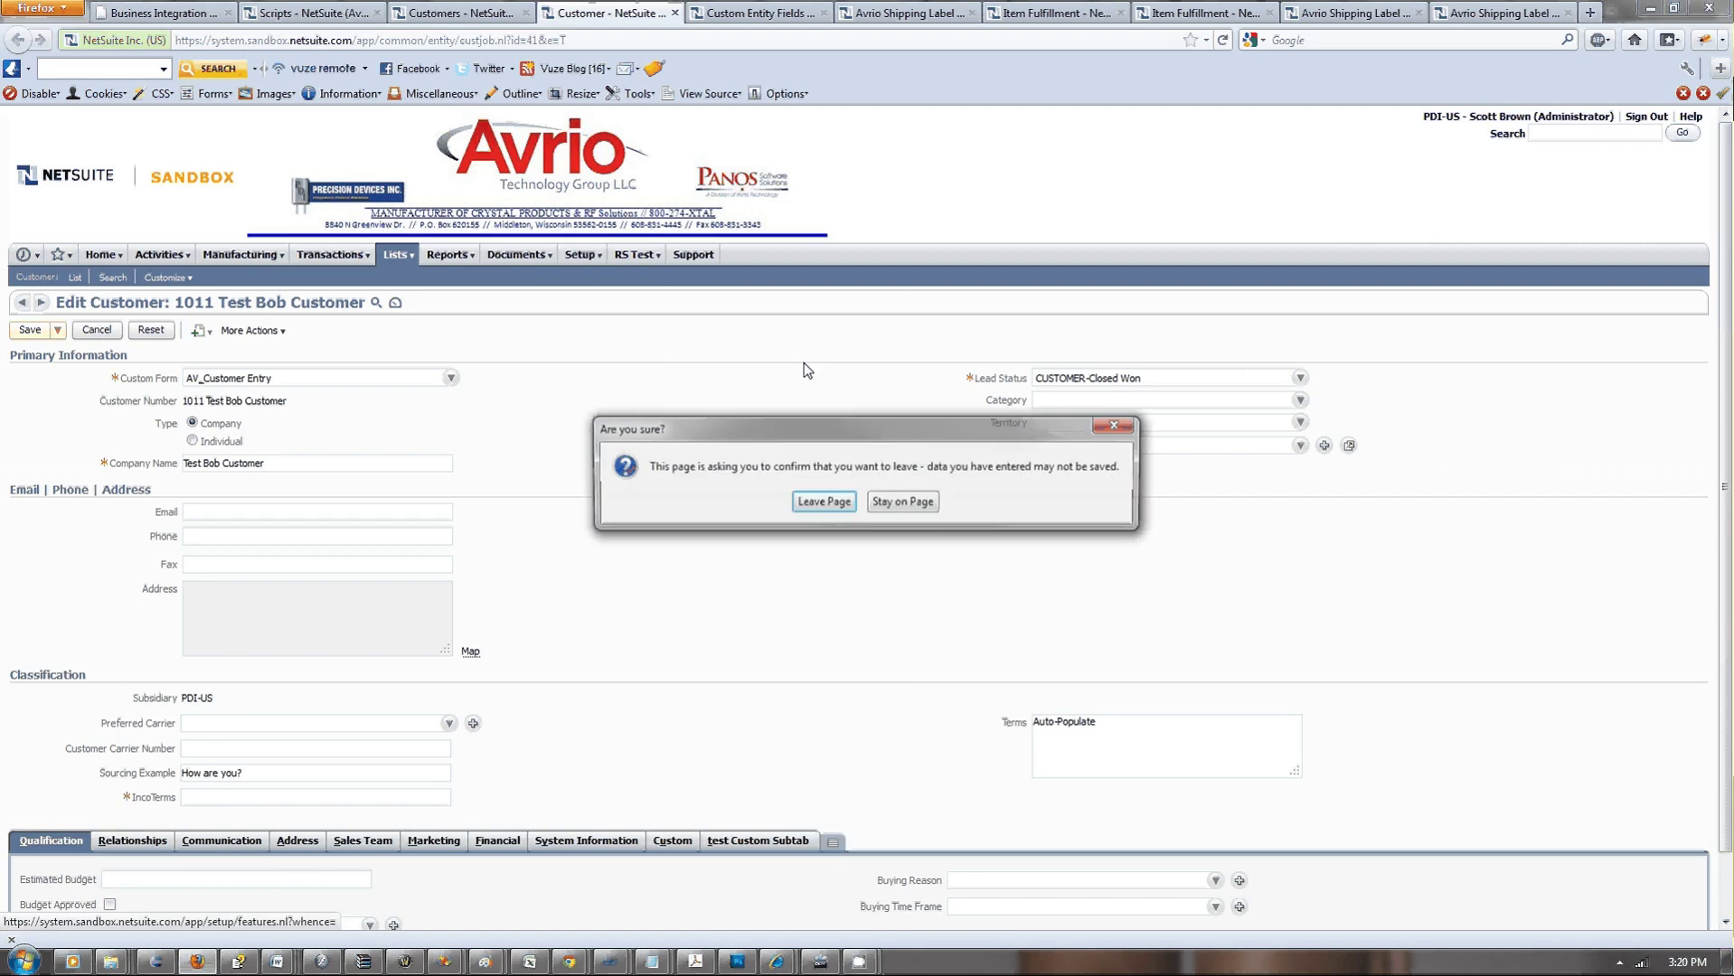
pyautogui.click(824, 501)
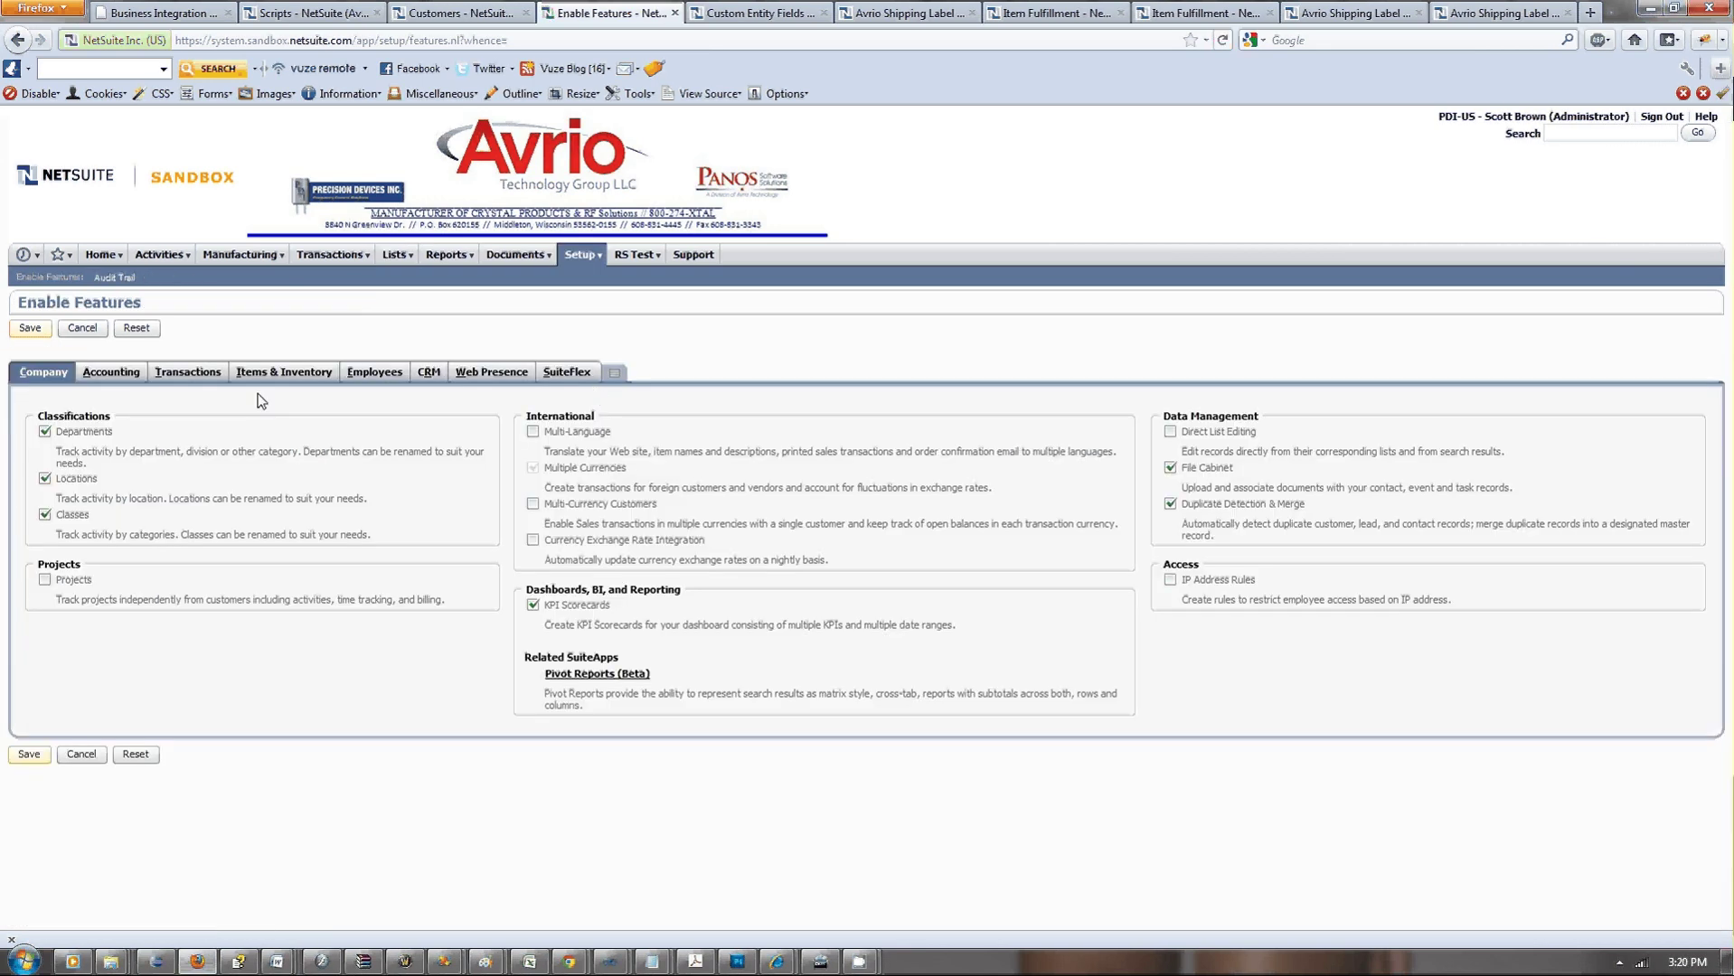
# Check SuiteFlow on the SuiteFlex tab and save the enabled features.
pyautogui.click(565, 373)
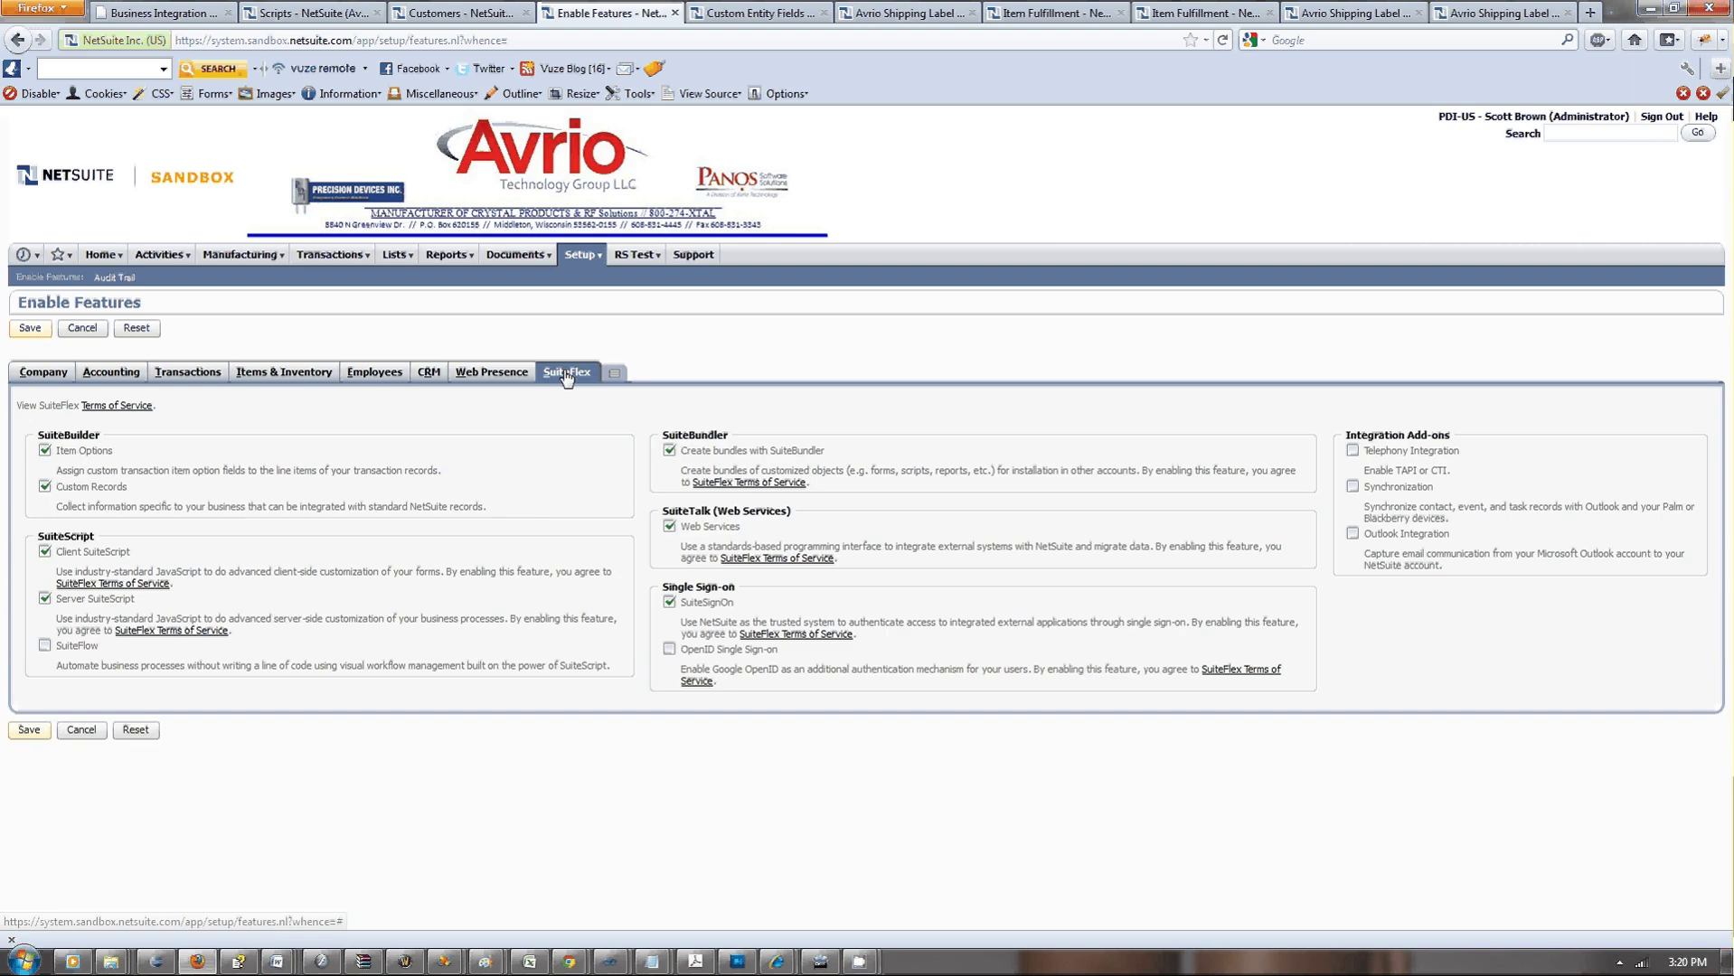
pyautogui.click(45, 646)
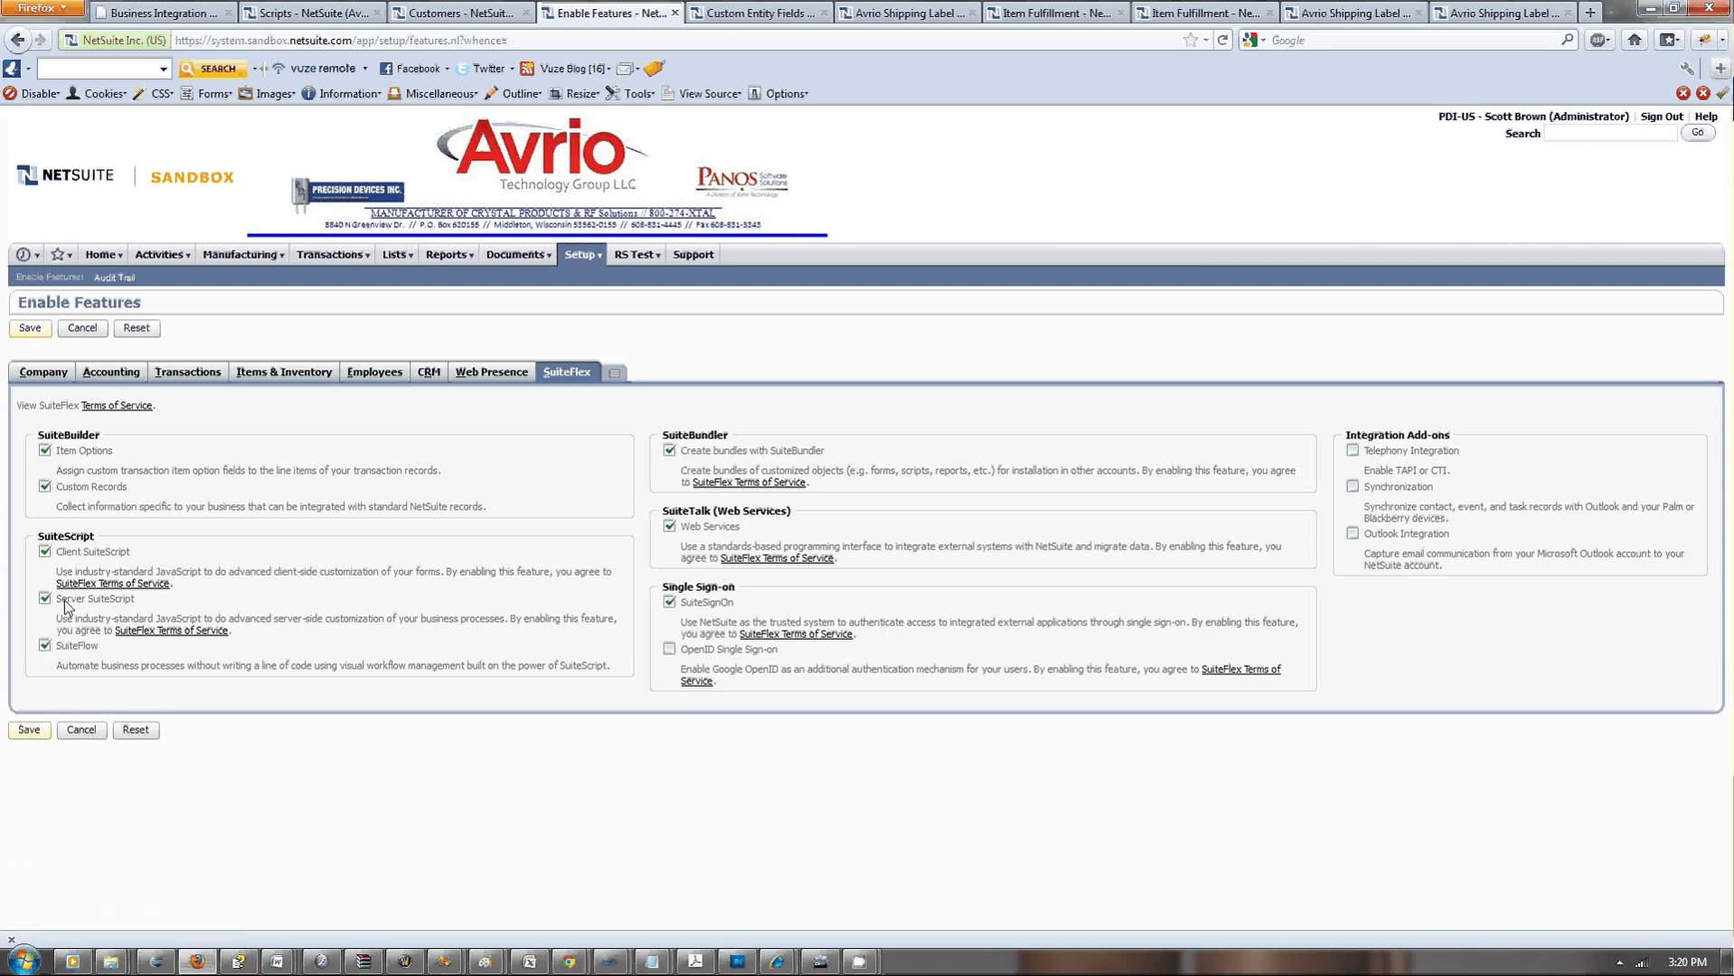
pyautogui.click(29, 327)
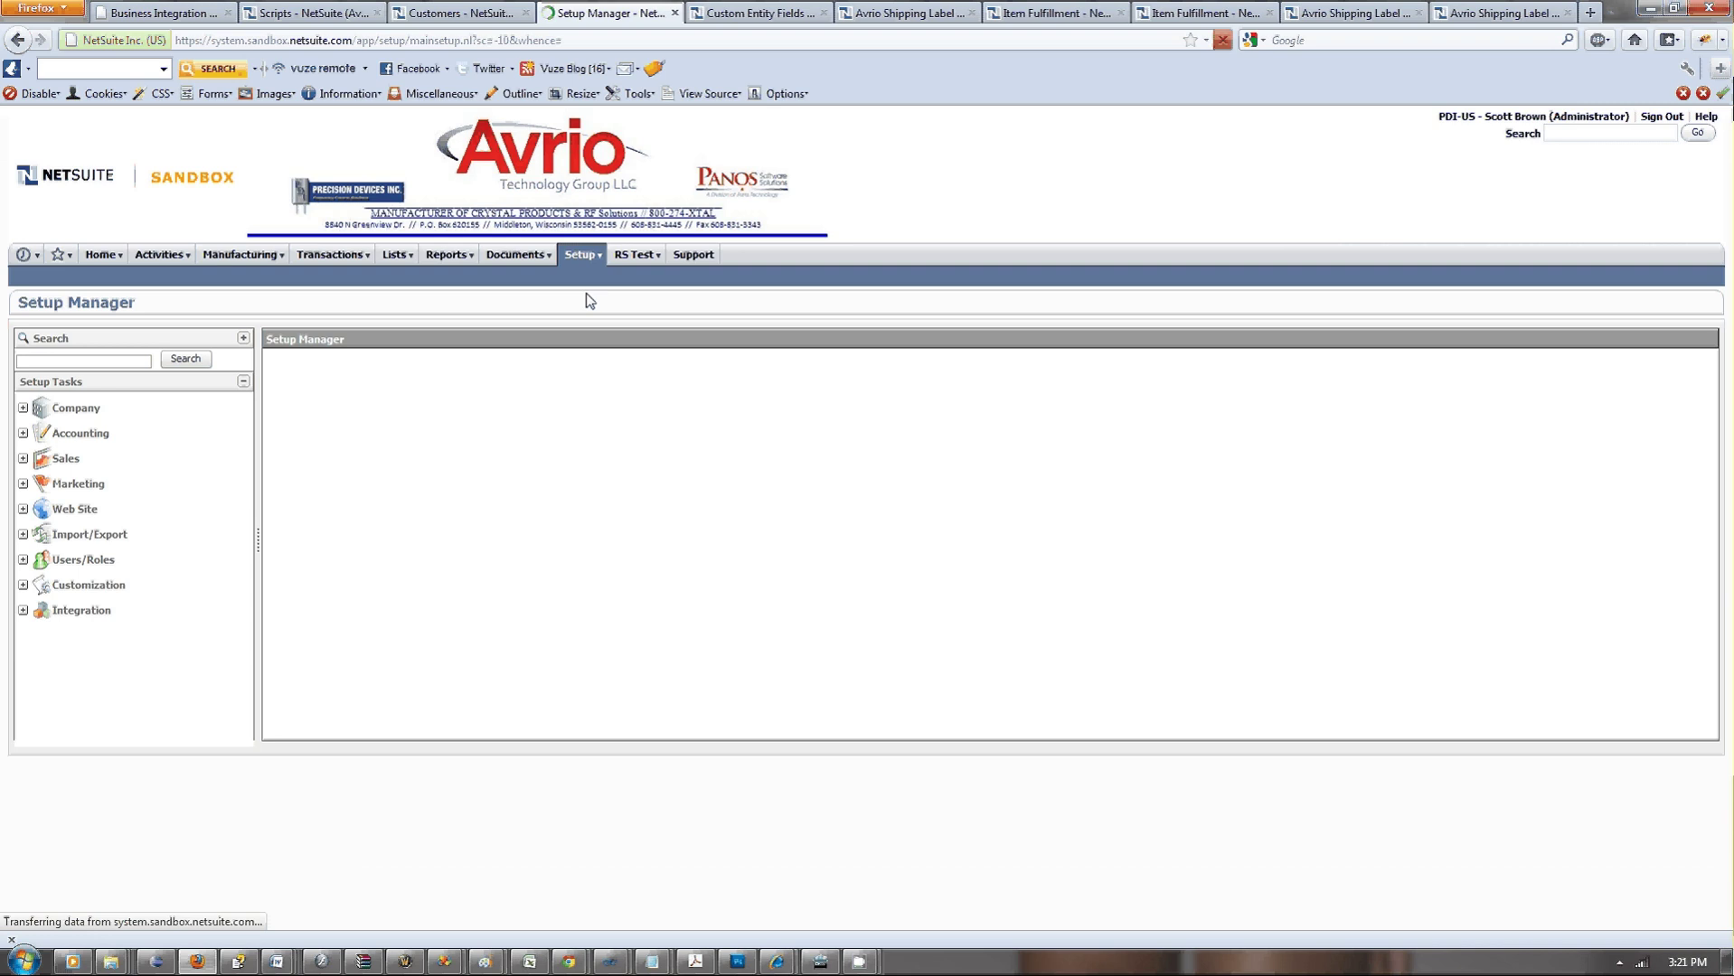
pyautogui.moveTo(581, 261)
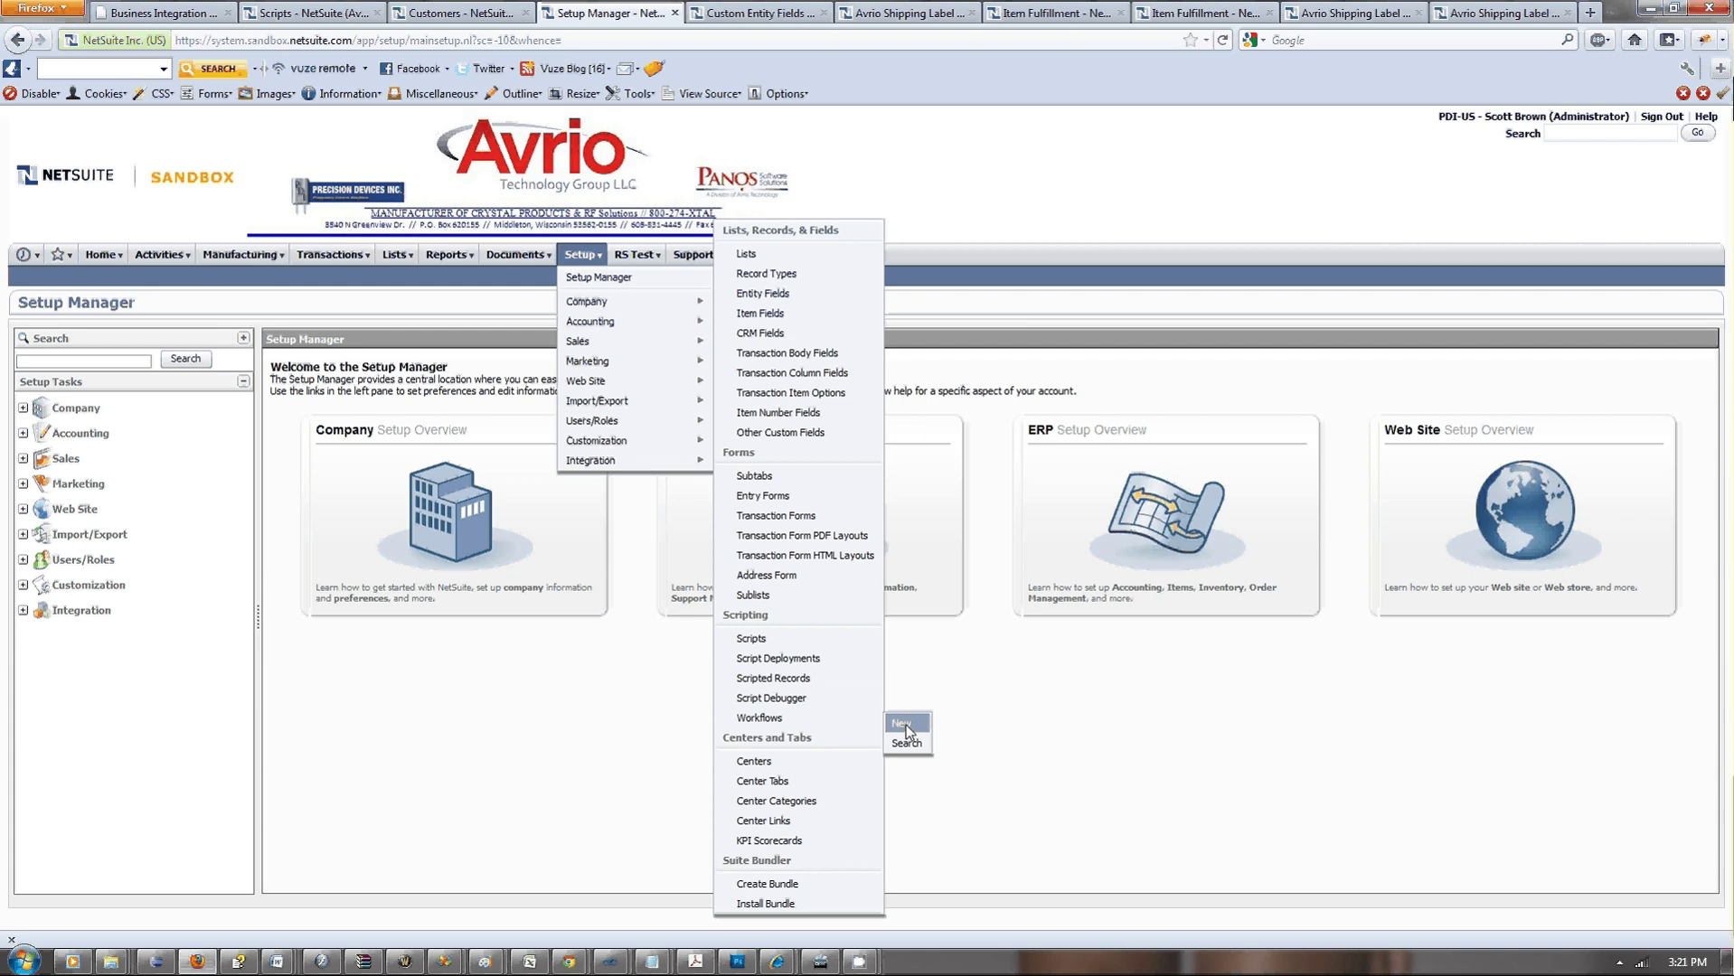
# Start a new workflow named 'Auto-Populate Terms' and enter its ID.
pyautogui.click(796, 719)
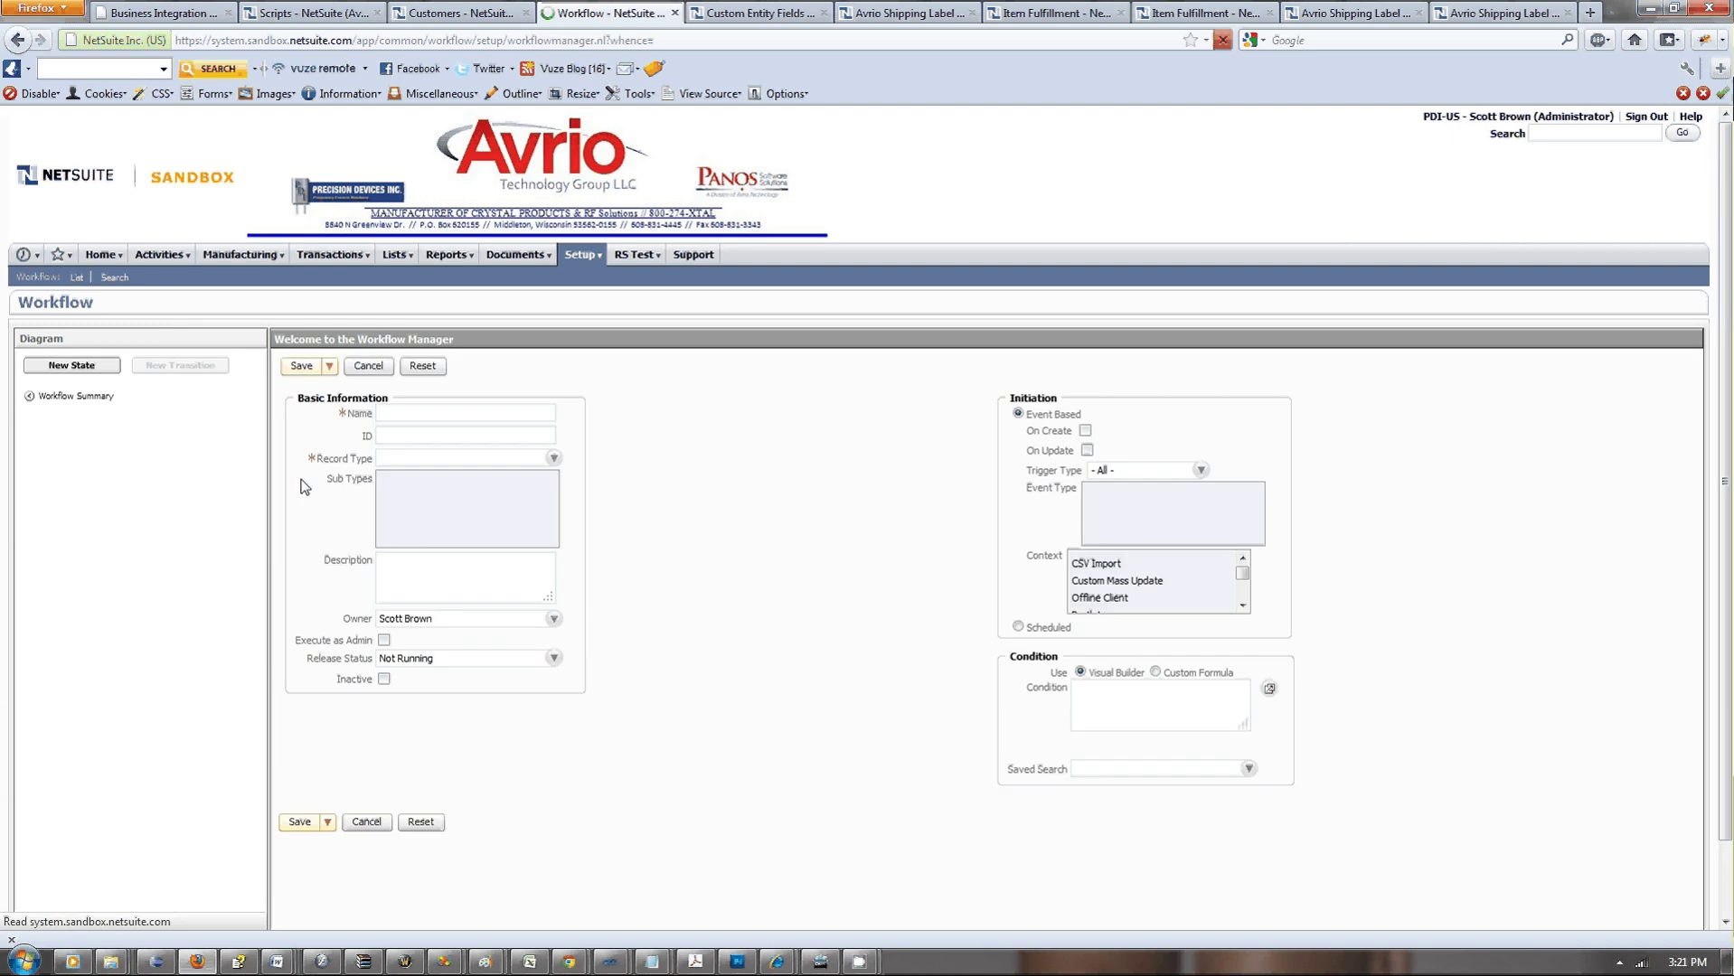
pyautogui.write('A')
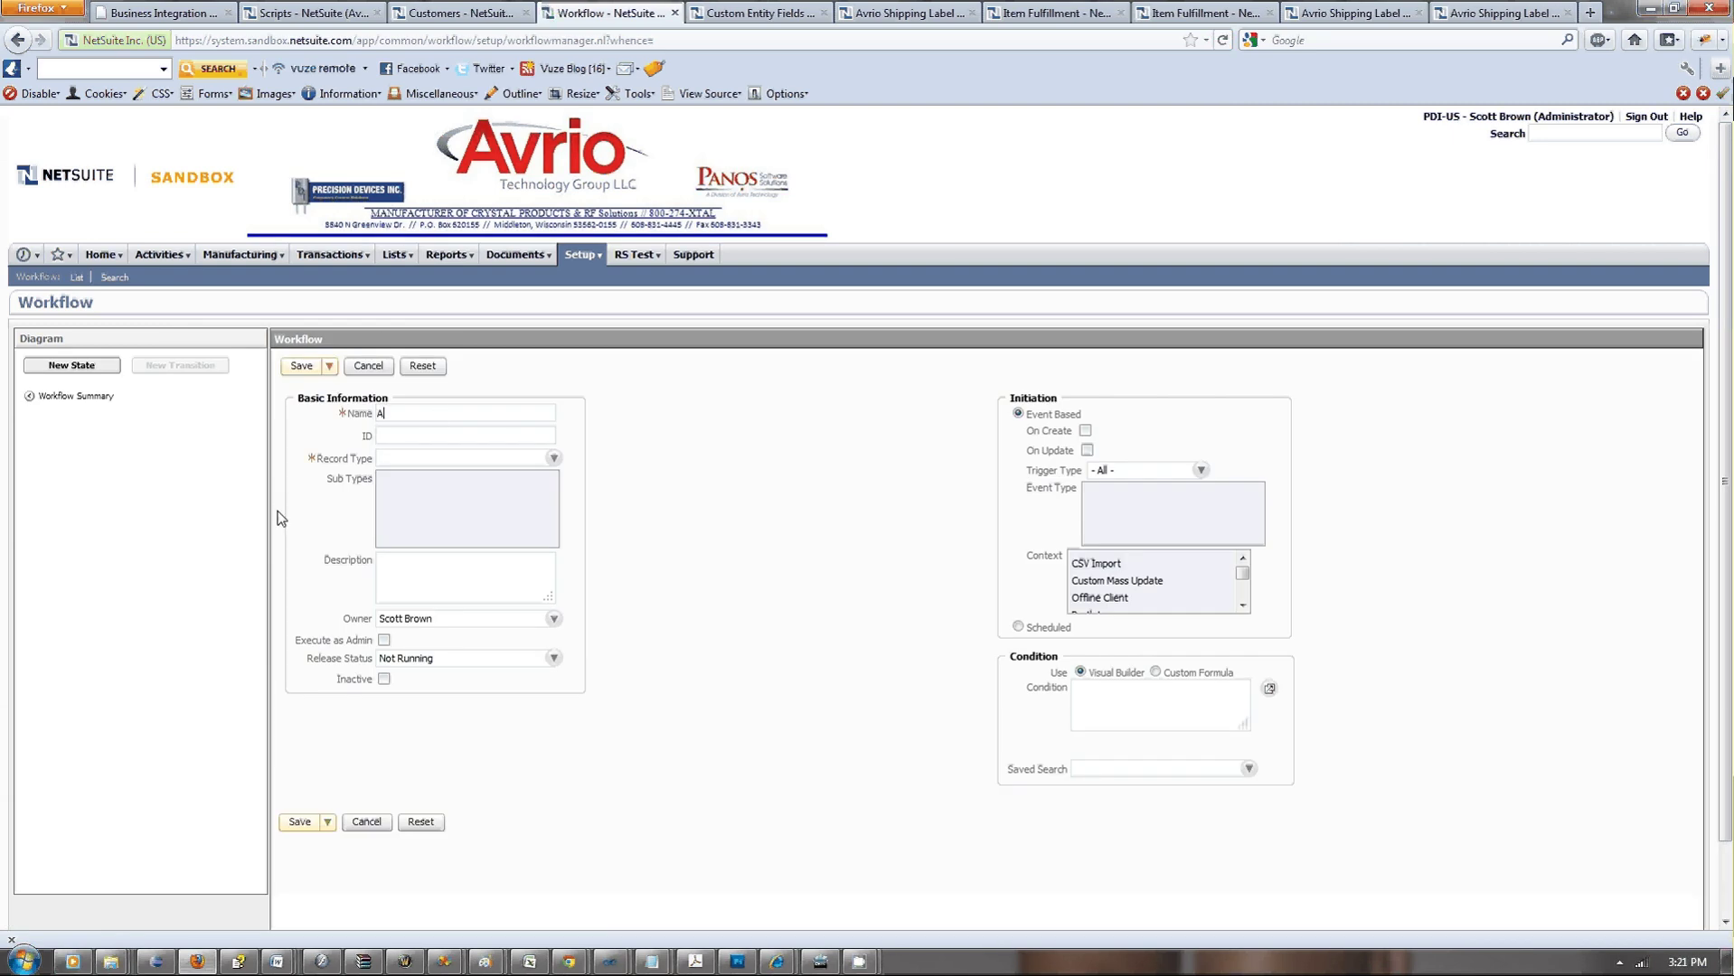
pyautogui.write('uto-Populate Terms')
pyautogui.press('Tab')
pyautogui.write('_auto_')
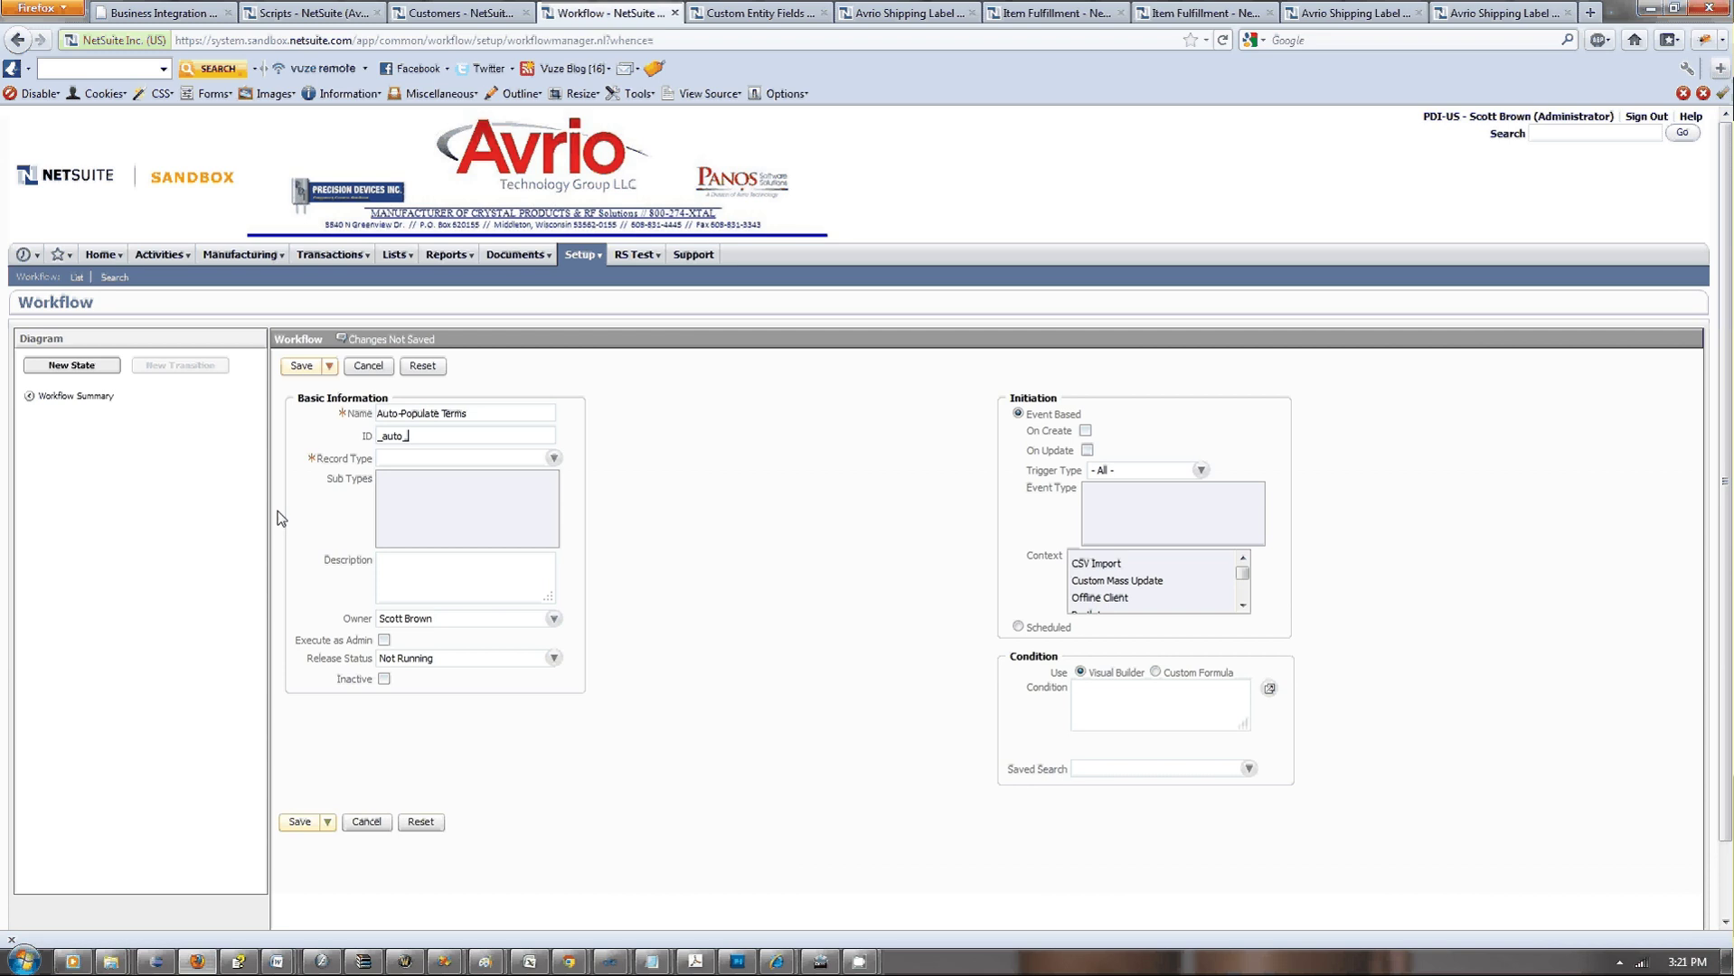
pyautogui.write('populate_')
pyautogui.write('terms')
# Set record type and sub type to Customer, description 'Auto-Populating Terms', release status Testing.
pyautogui.click(389, 459)
pyautogui.write('Customer')
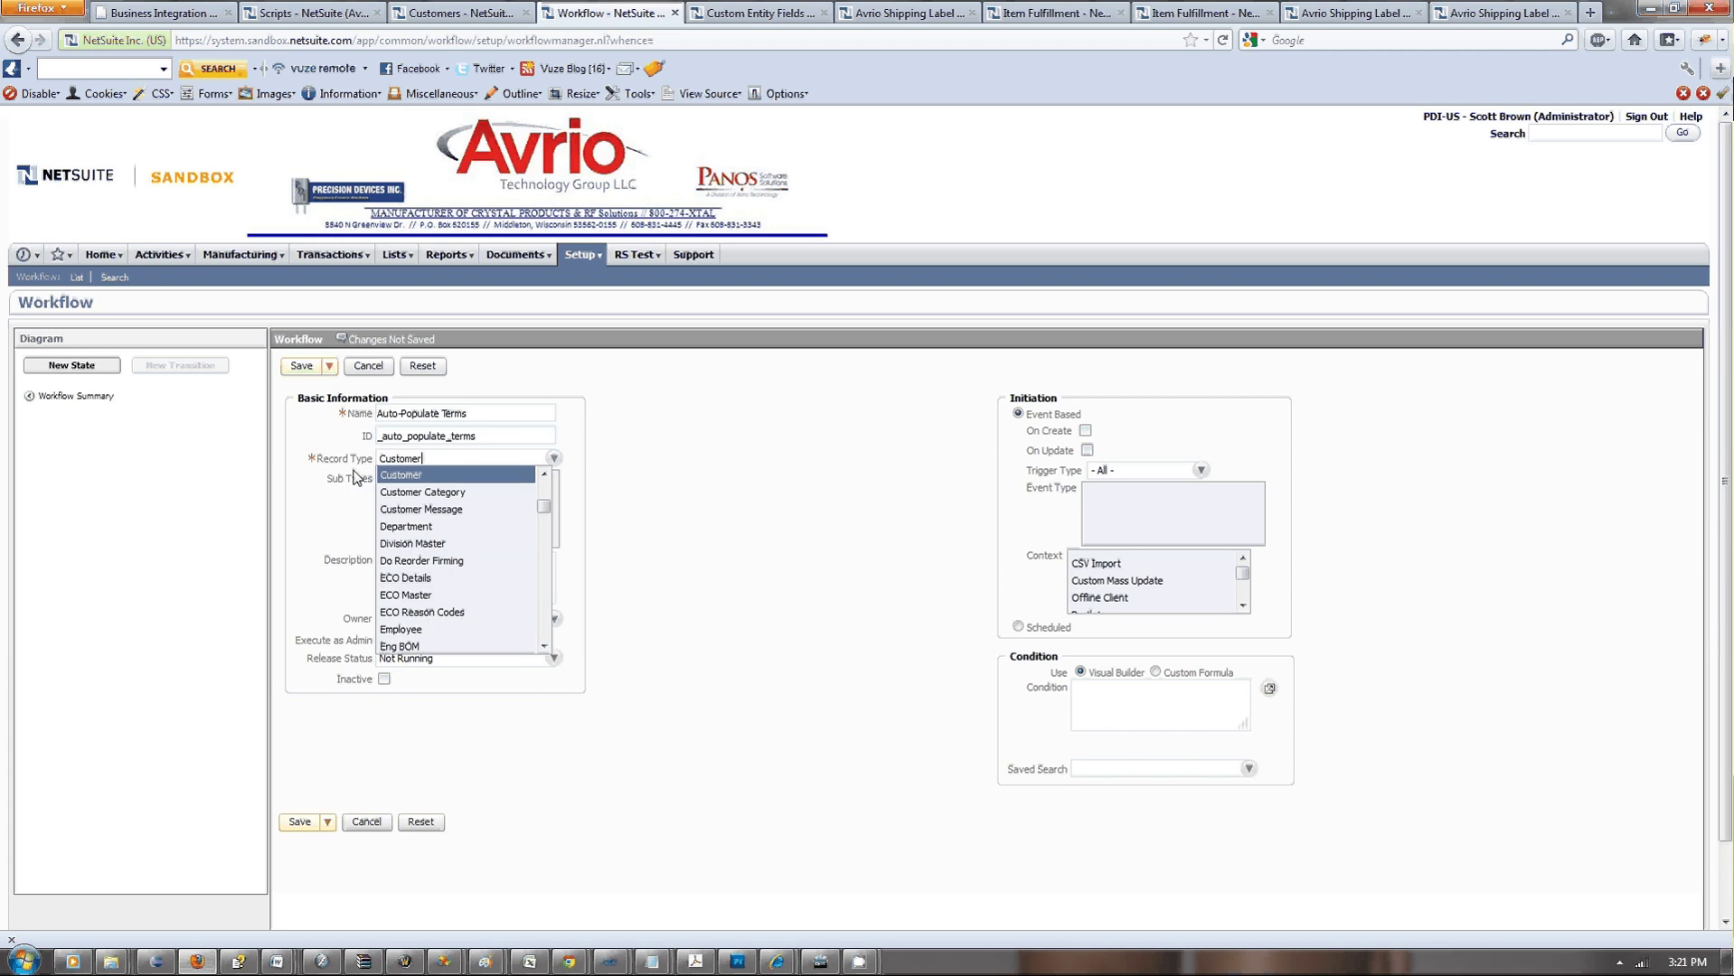
pyautogui.click(398, 478)
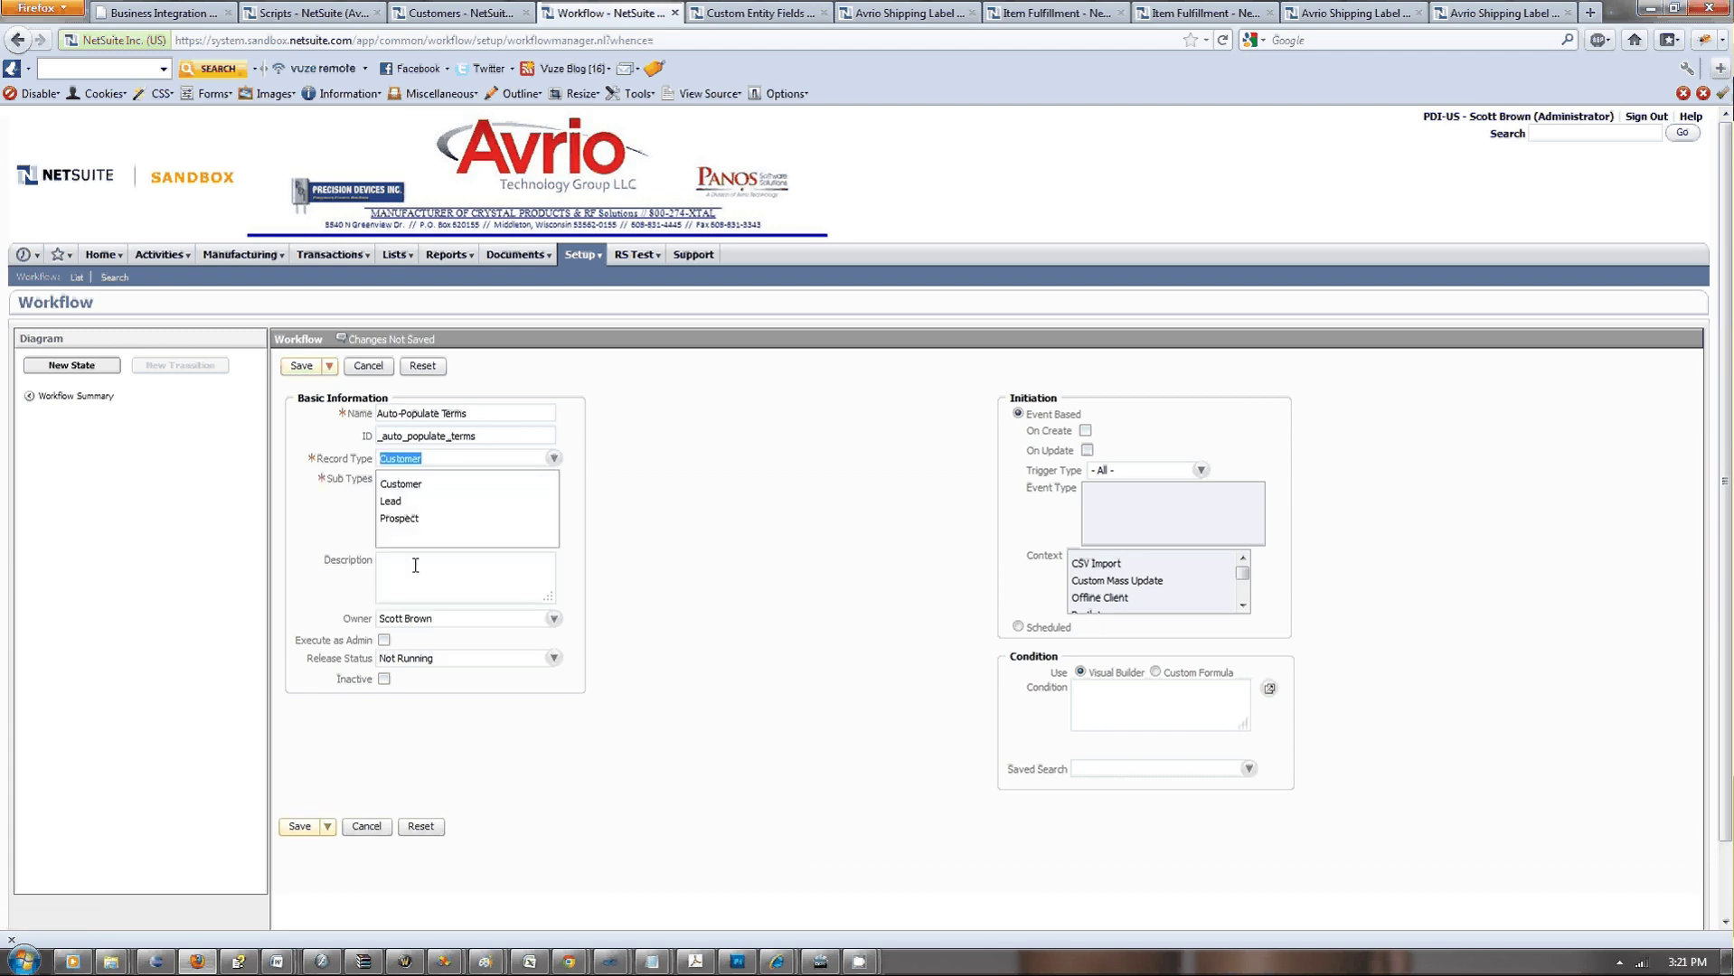
pyautogui.click(404, 485)
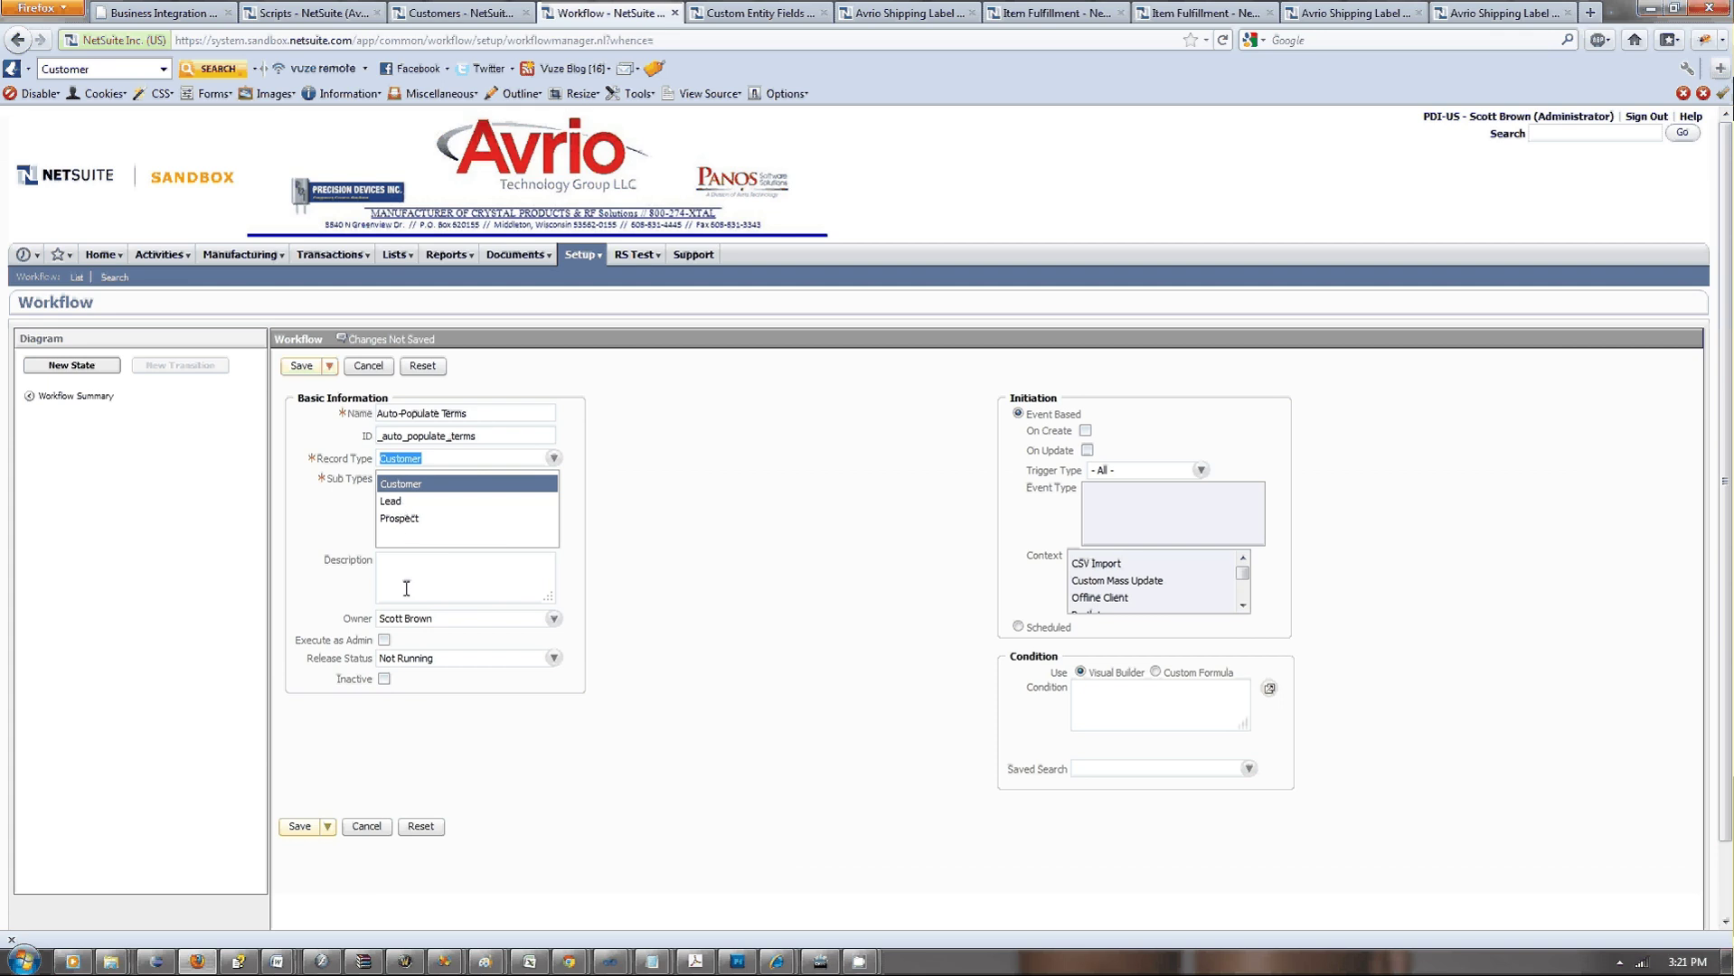
pyautogui.click(406, 577)
pyautogui.write('Auto-Populating Terms')
pyautogui.click(479, 662)
pyautogui.click(459, 712)
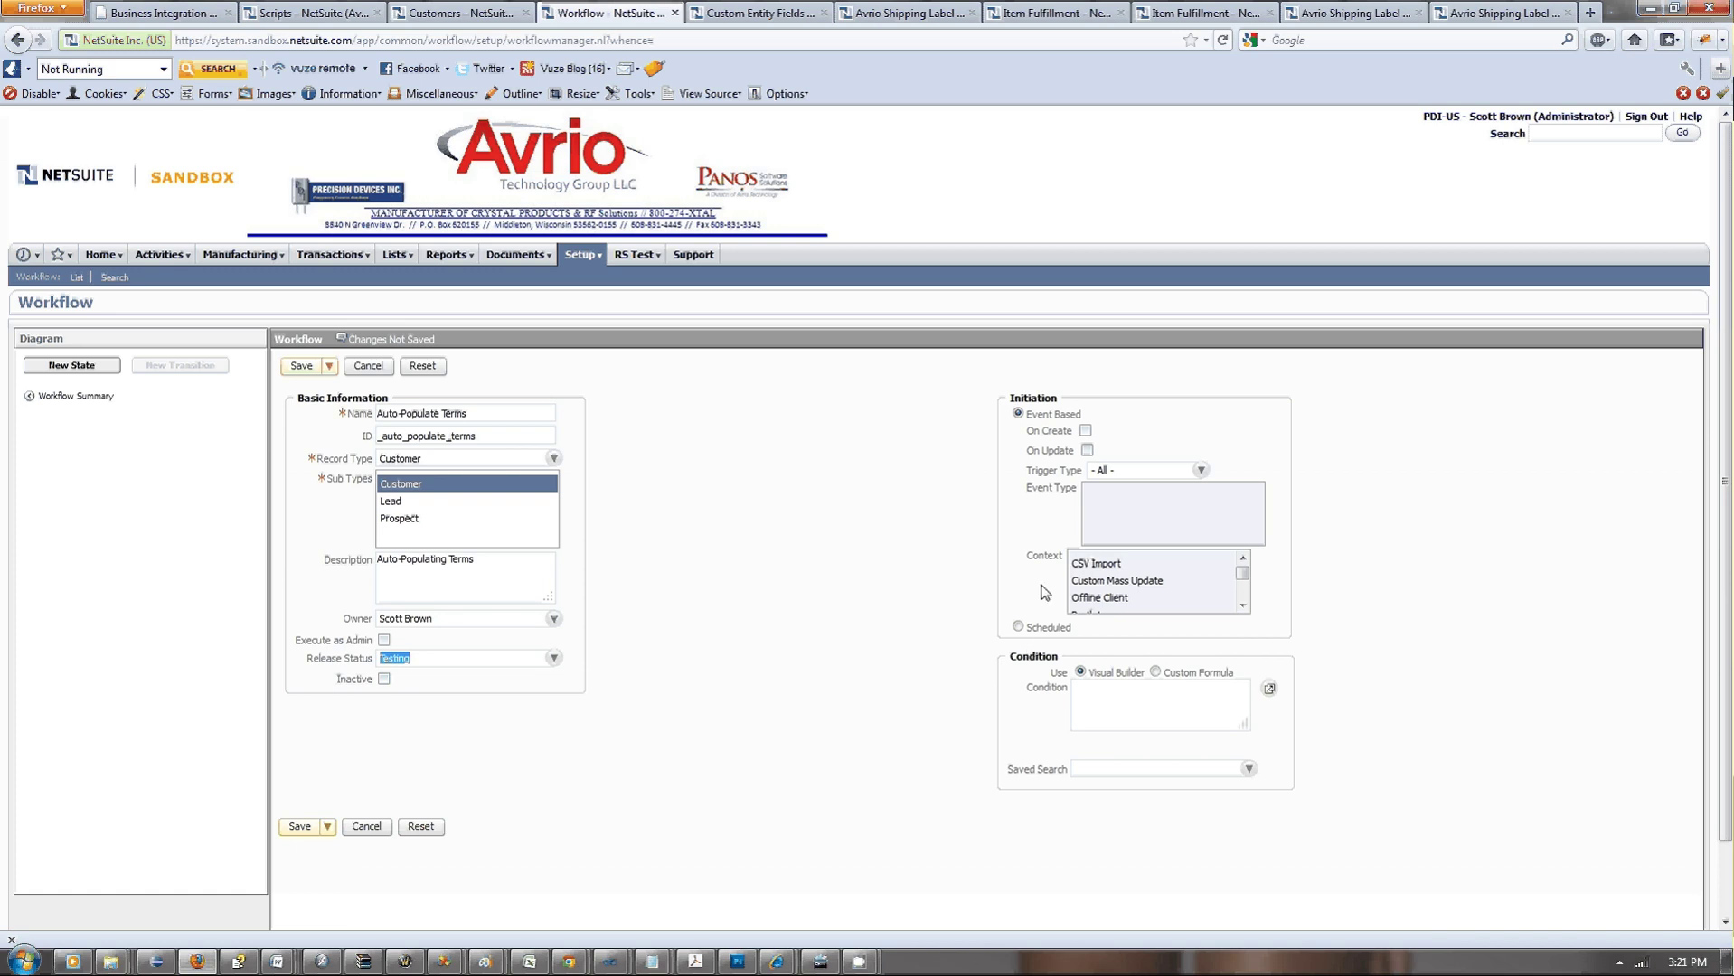
# Trigger On Create, Before Record Load, for Create, Edit and View events, then save.
pyautogui.click(1085, 431)
pyautogui.click(1108, 470)
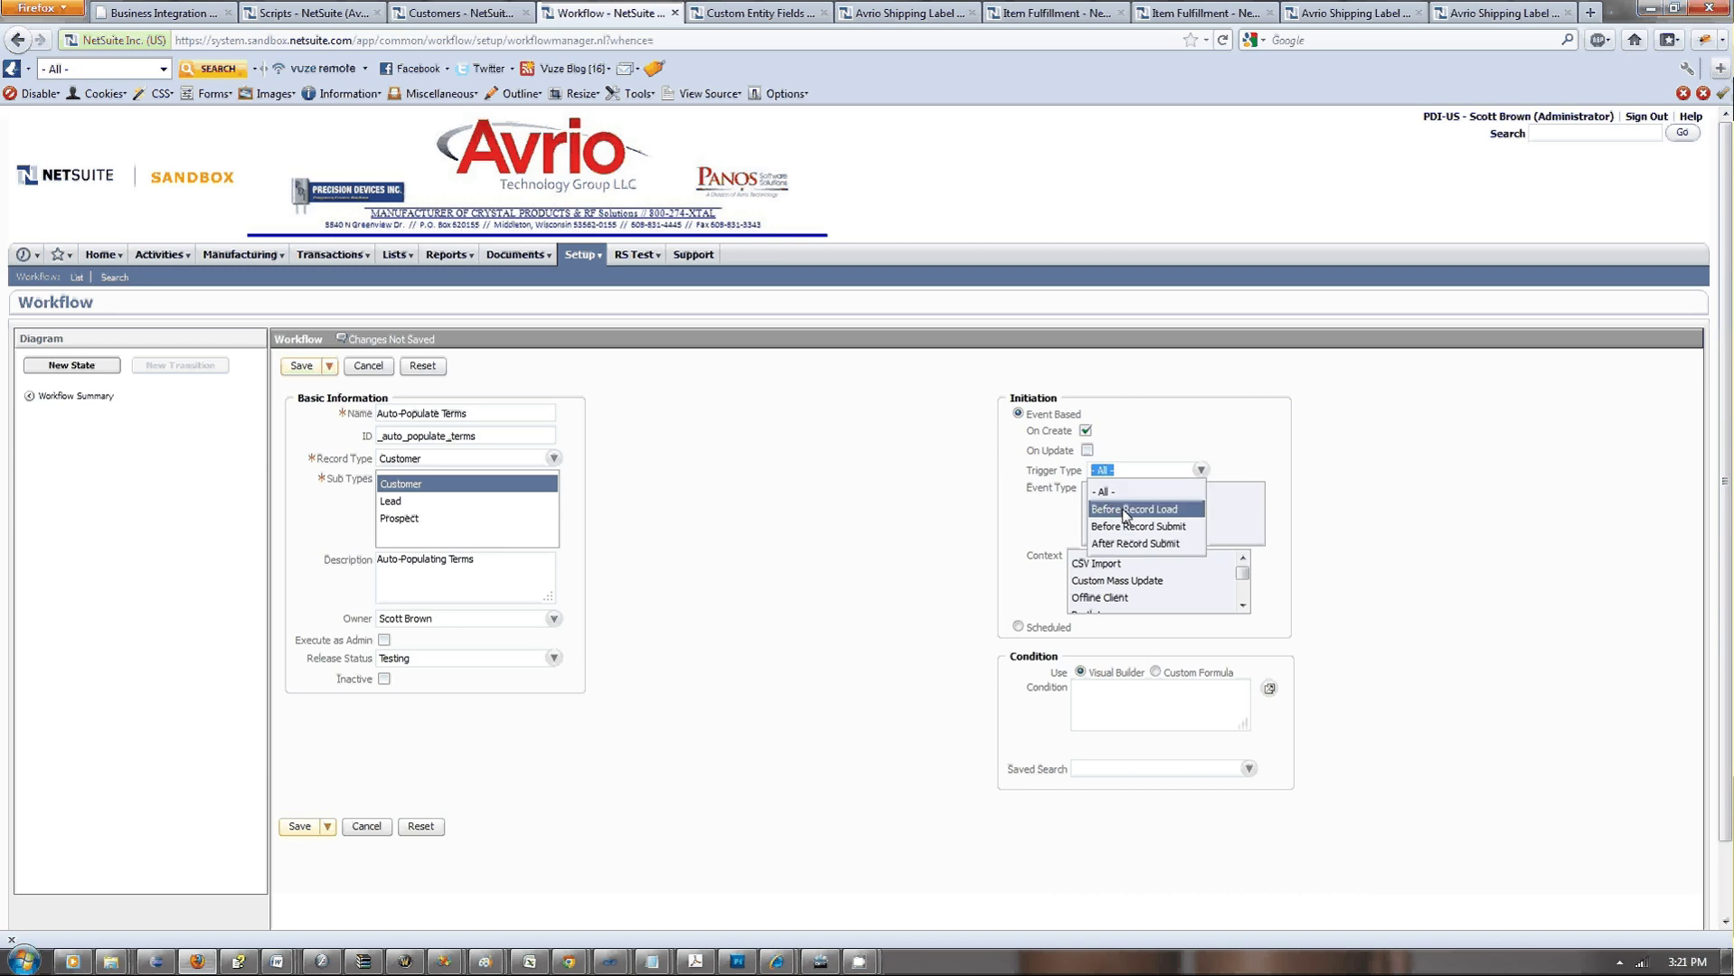
pyautogui.click(1125, 511)
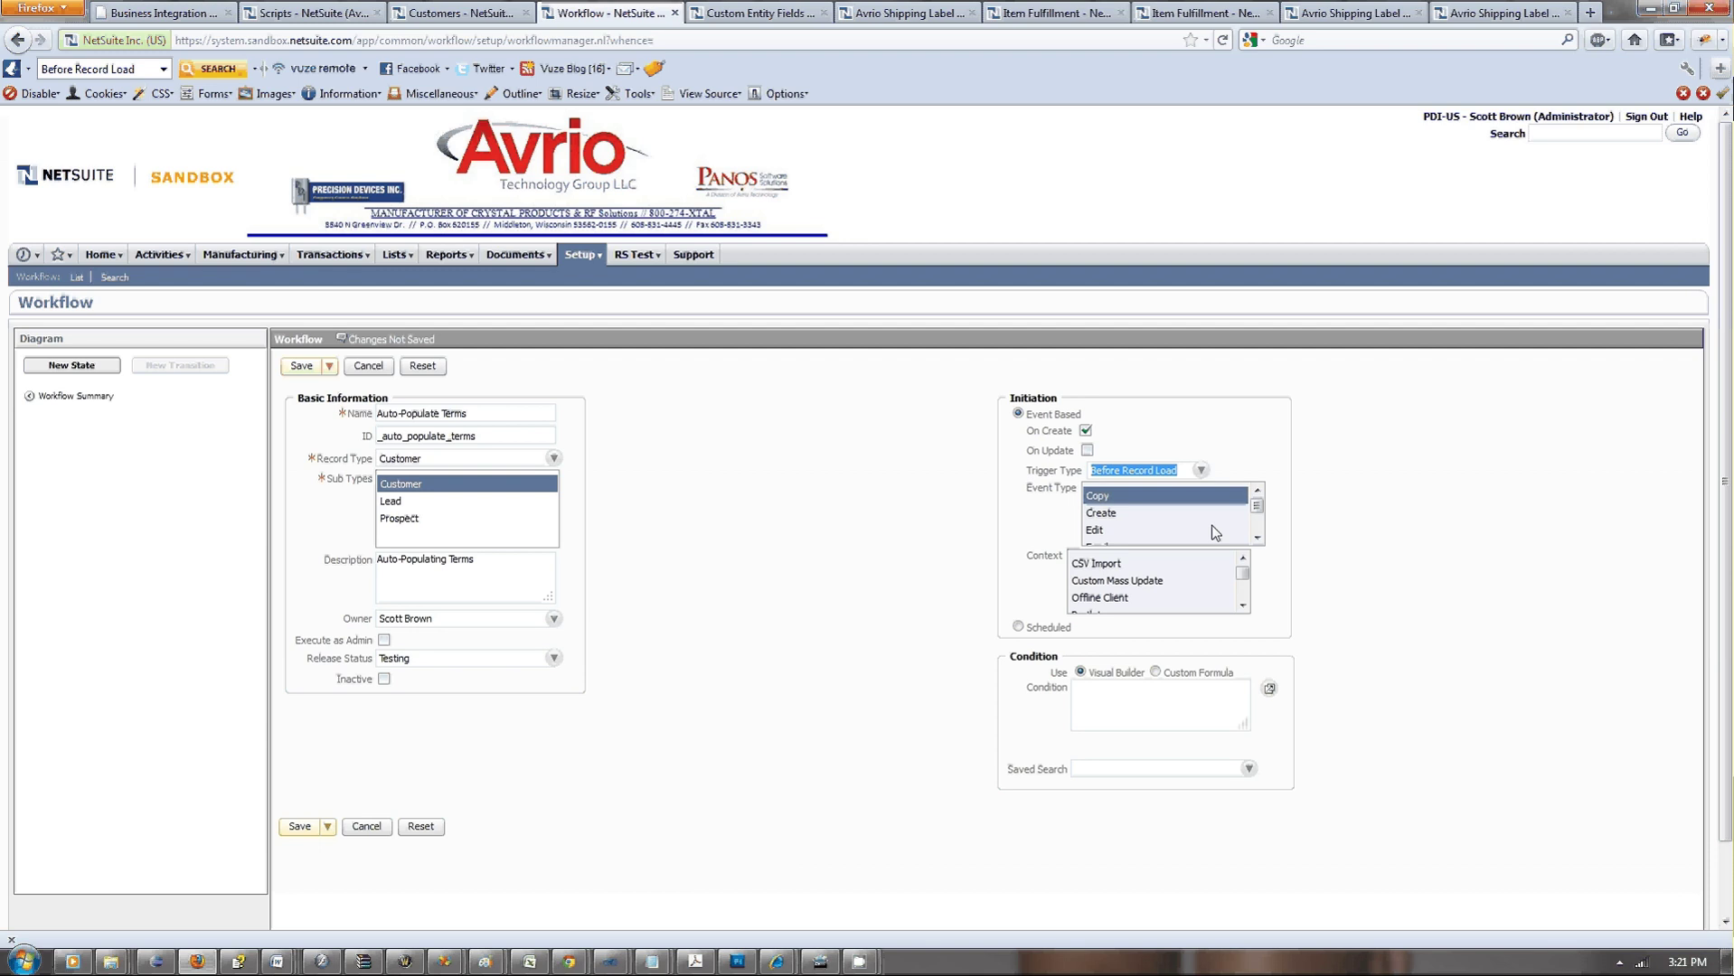
pyautogui.keyDown('ctrl'); pyautogui.click(1172, 516); pyautogui.keyUp('ctrl')
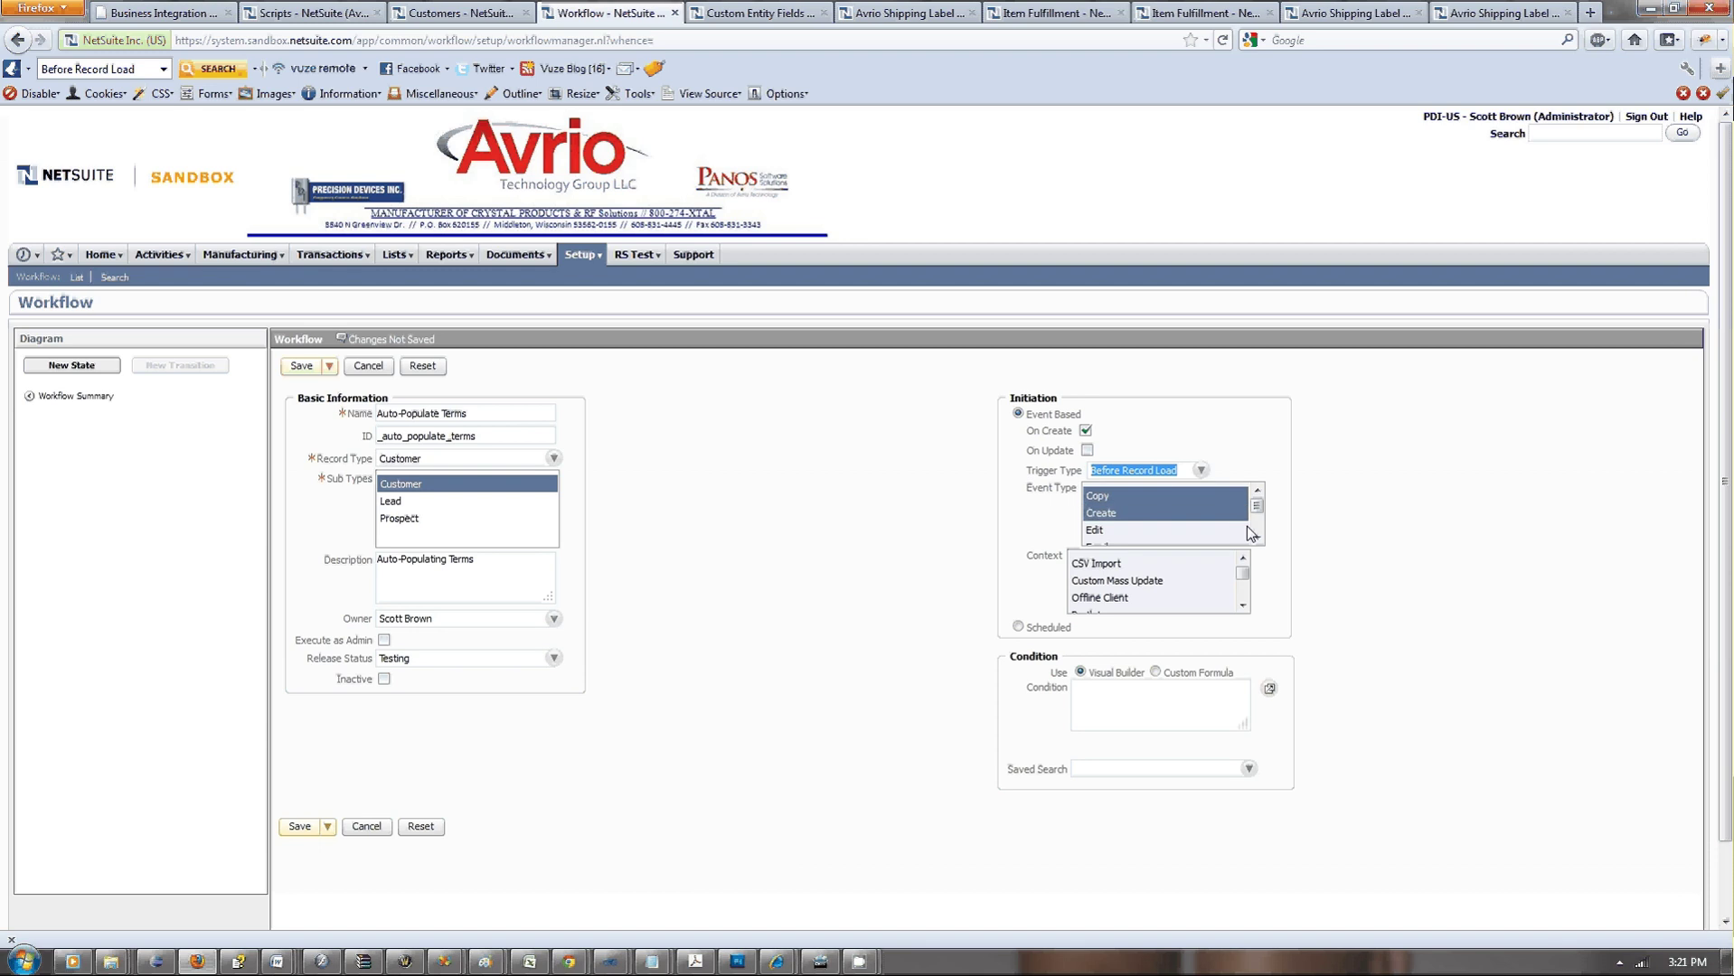
pyautogui.click(1257, 539)
pyautogui.keyDown('ctrl'); pyautogui.click(1161, 529); pyautogui.keyUp('ctrl')
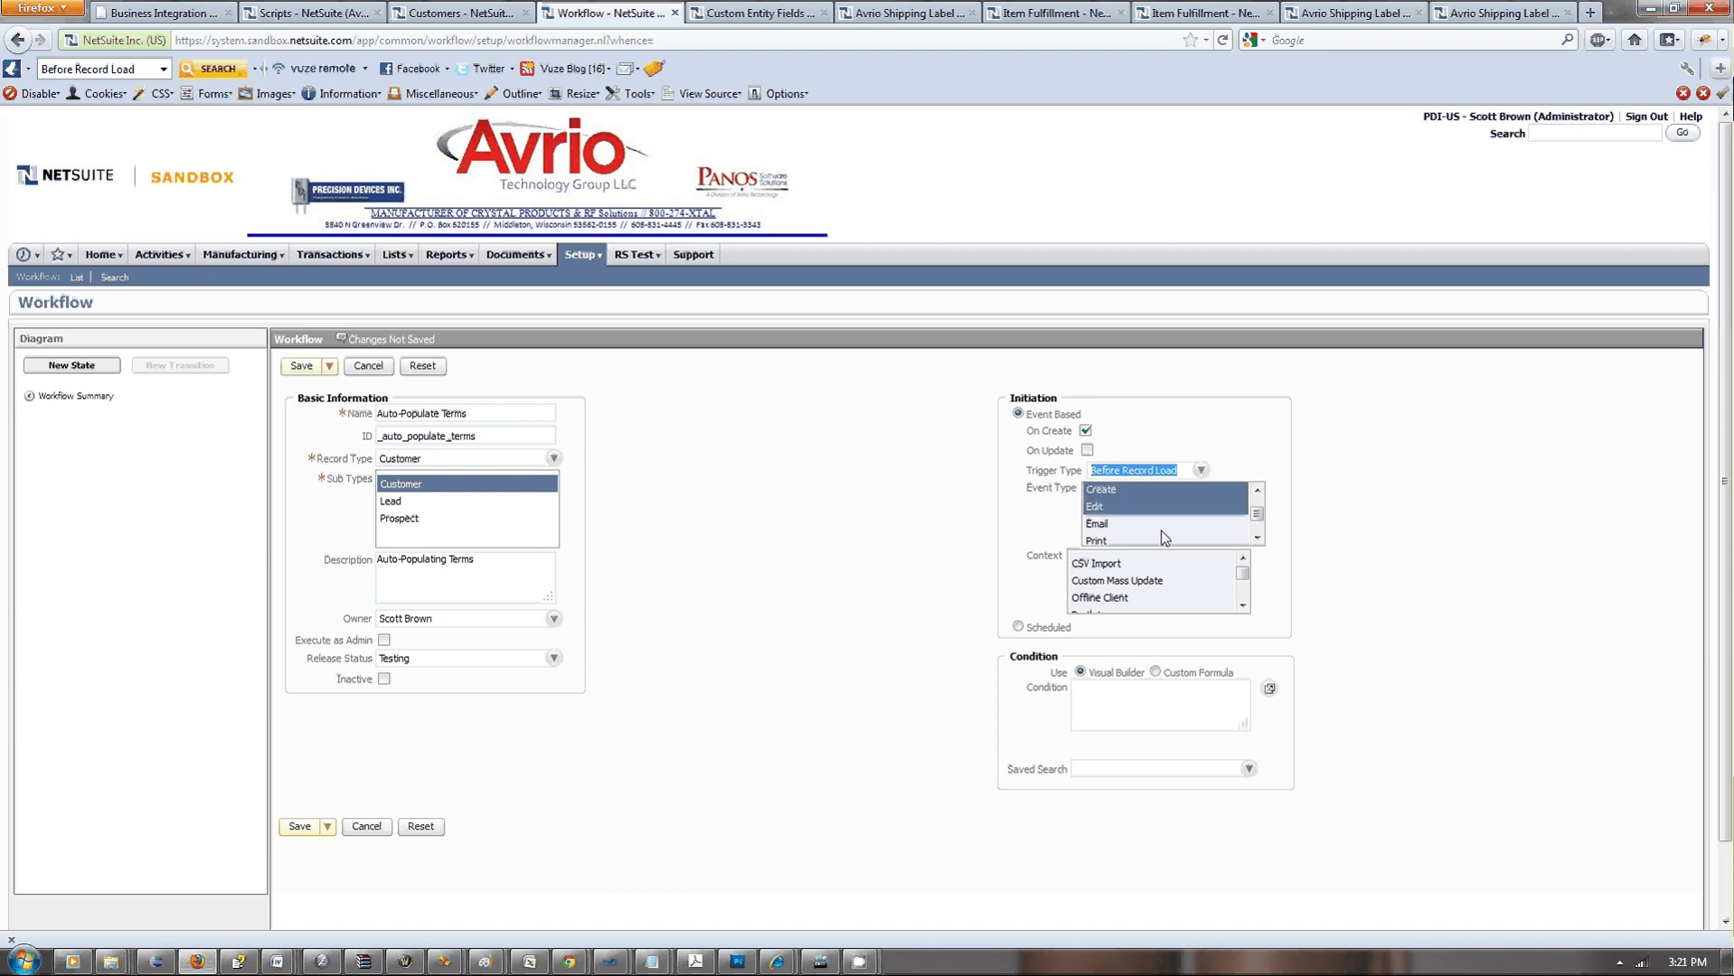
pyautogui.click(1257, 538)
pyautogui.click(1257, 539)
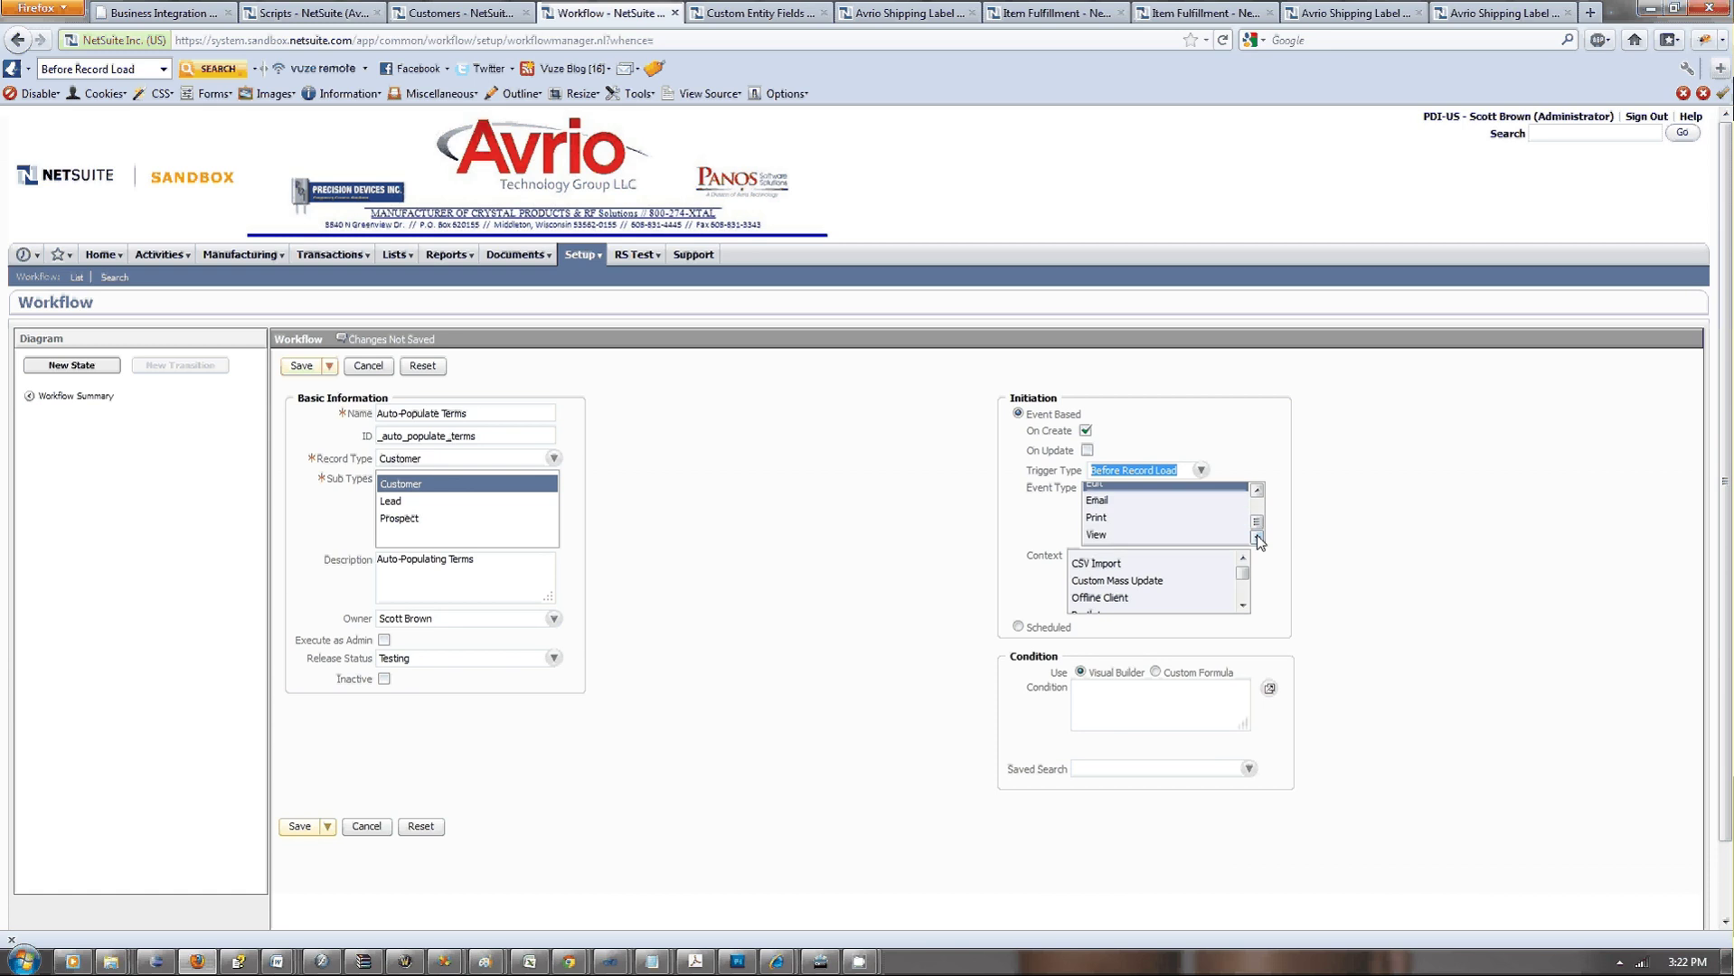
pyautogui.keyDown('ctrl'); pyautogui.click(1094, 536); pyautogui.keyUp('ctrl')
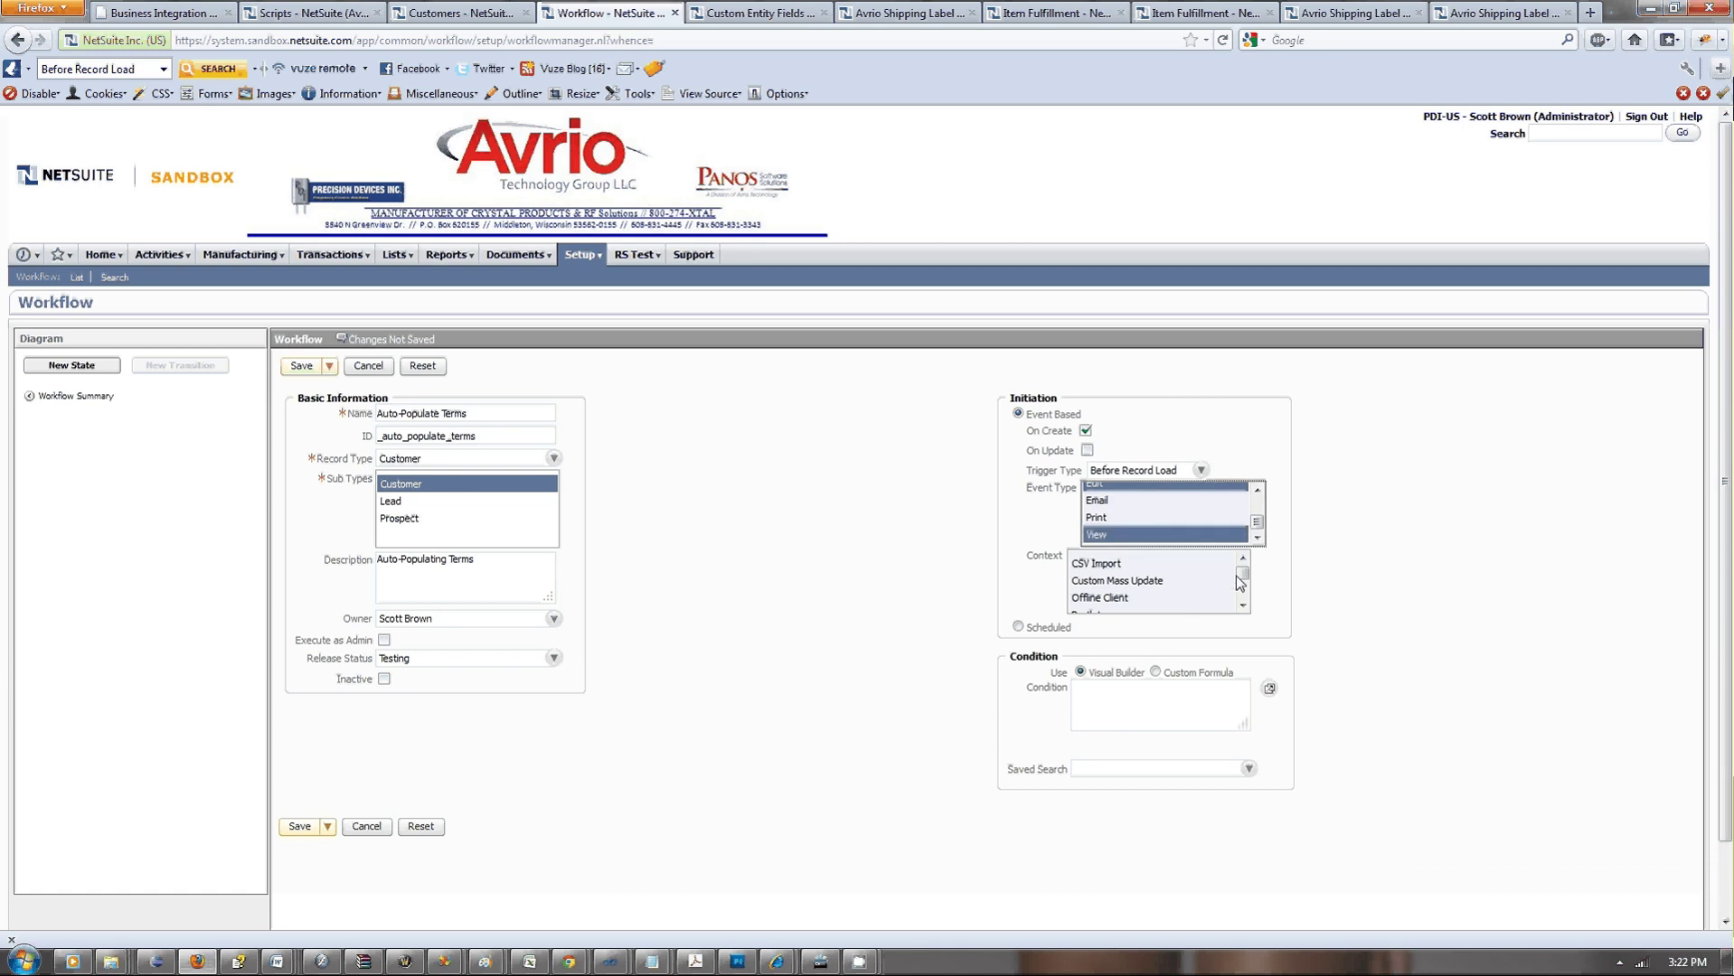
pyautogui.moveTo(1240, 581)
pyautogui.mouseDown()
pyautogui.moveTo(1242, 601)
pyautogui.moveTo(1240, 575)
pyautogui.mouseUp()
pyautogui.click(772, 577)
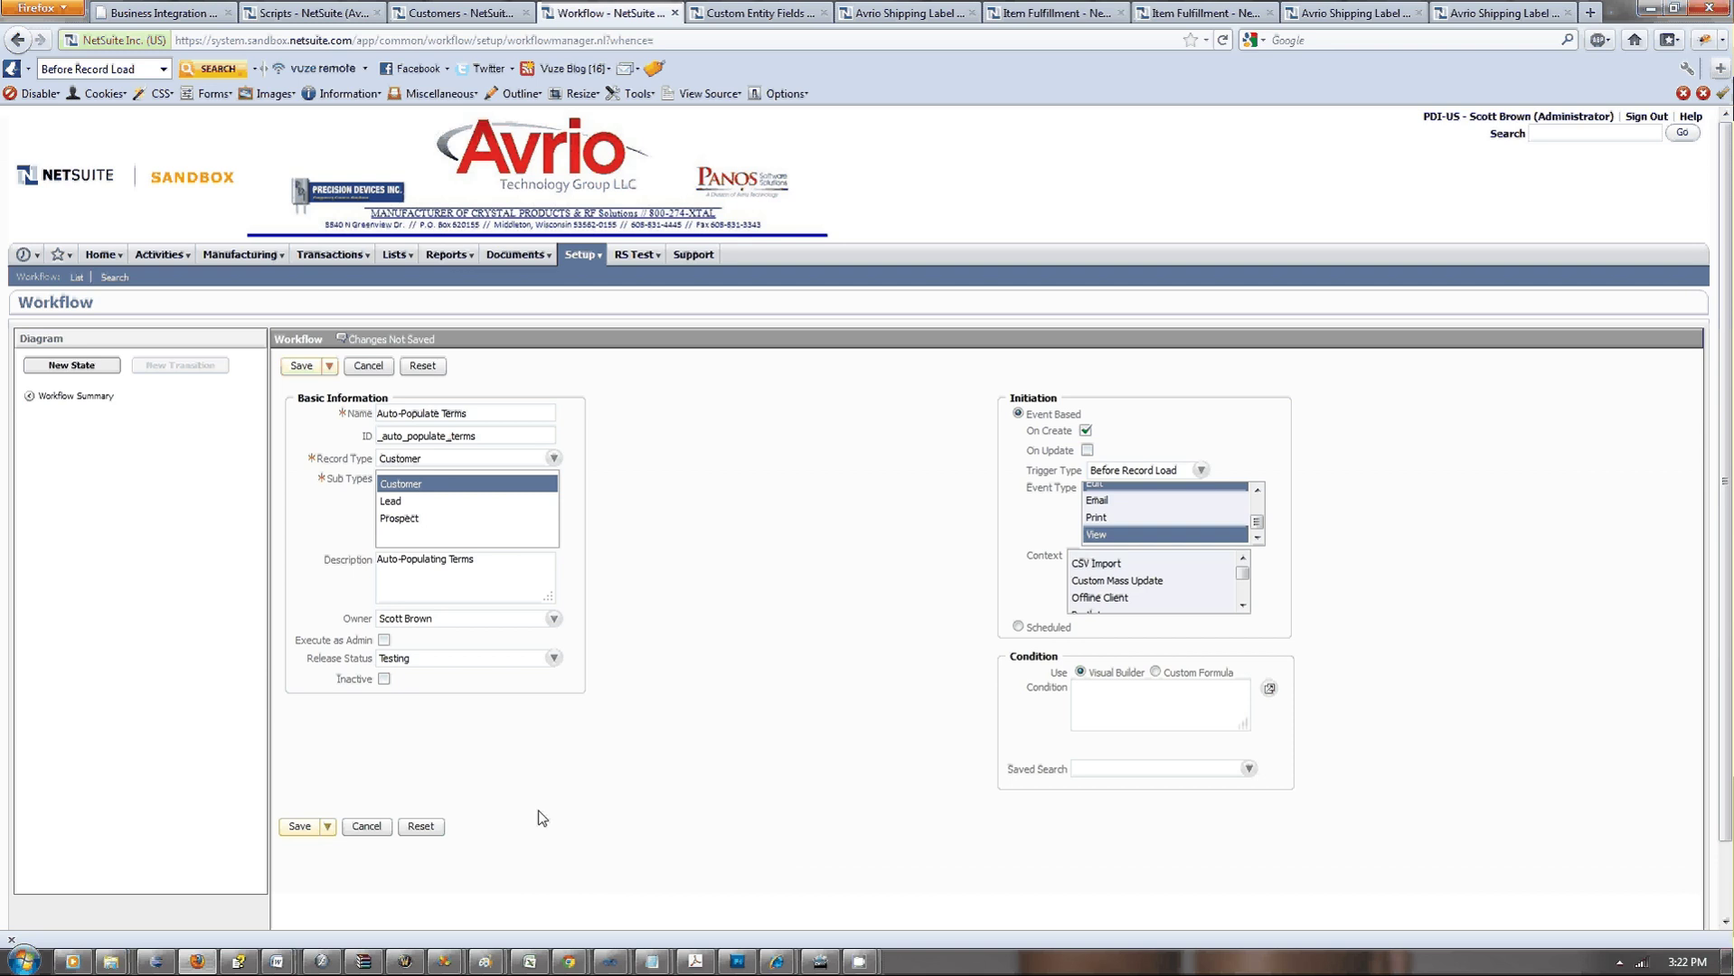
pyautogui.click(300, 827)
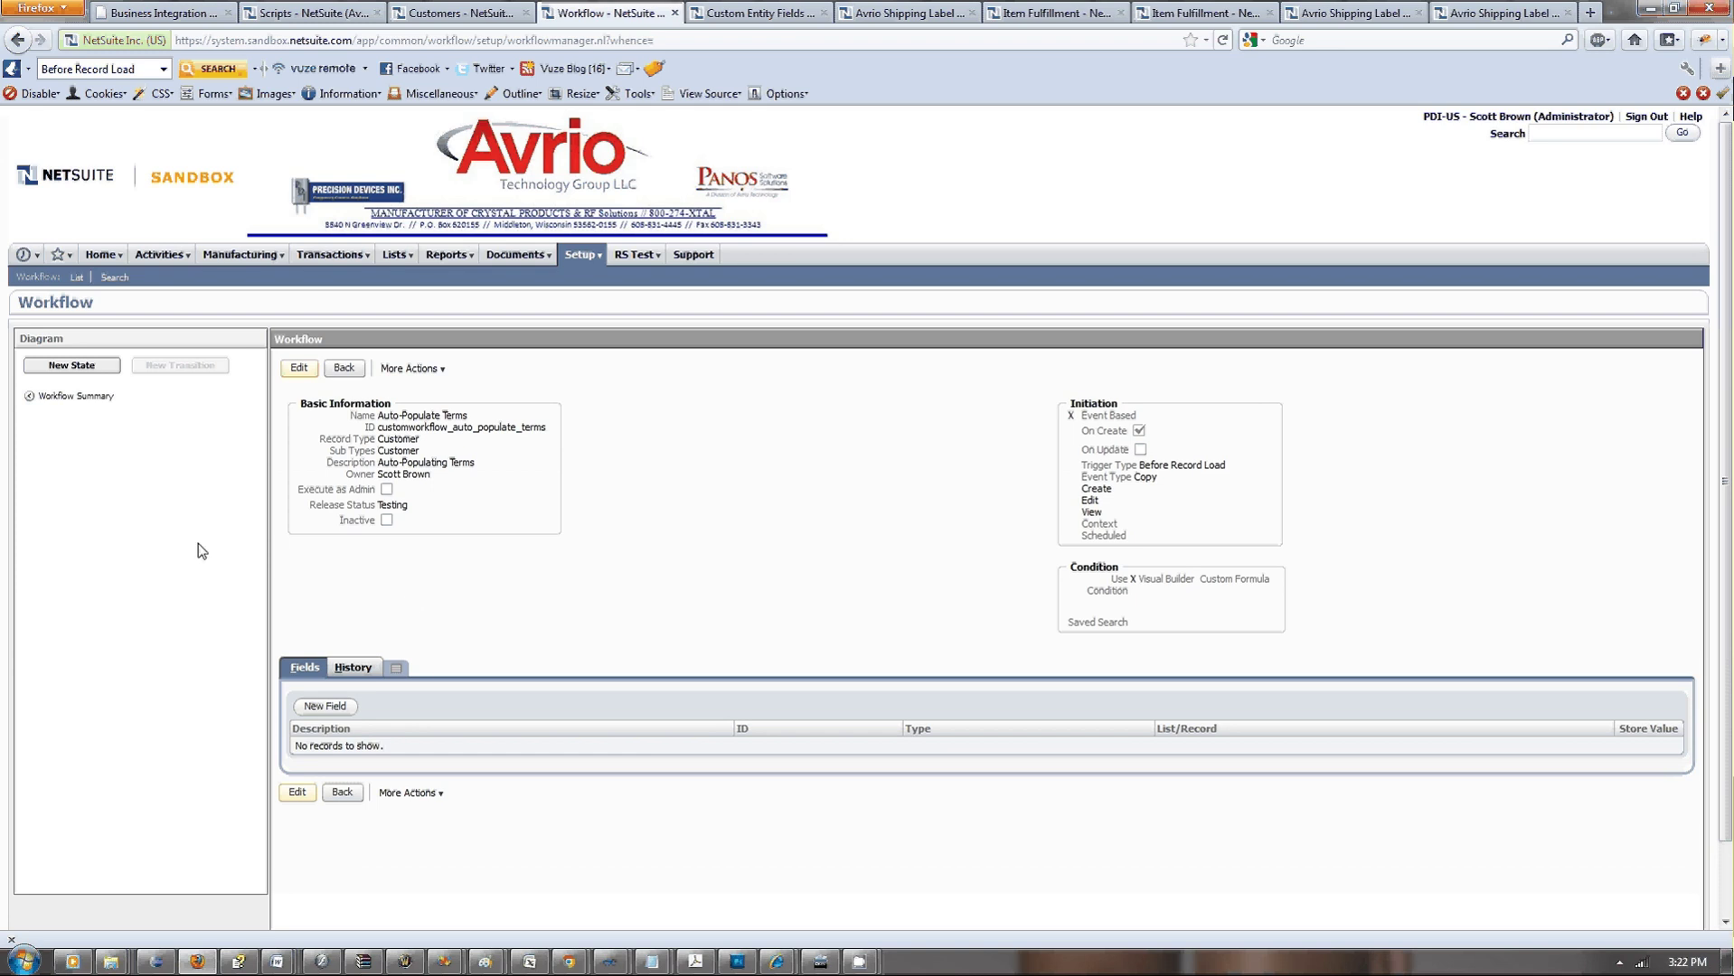
# Add a new state, rename State 1 to 'Auto-Pop', and save it.
pyautogui.click(70, 367)
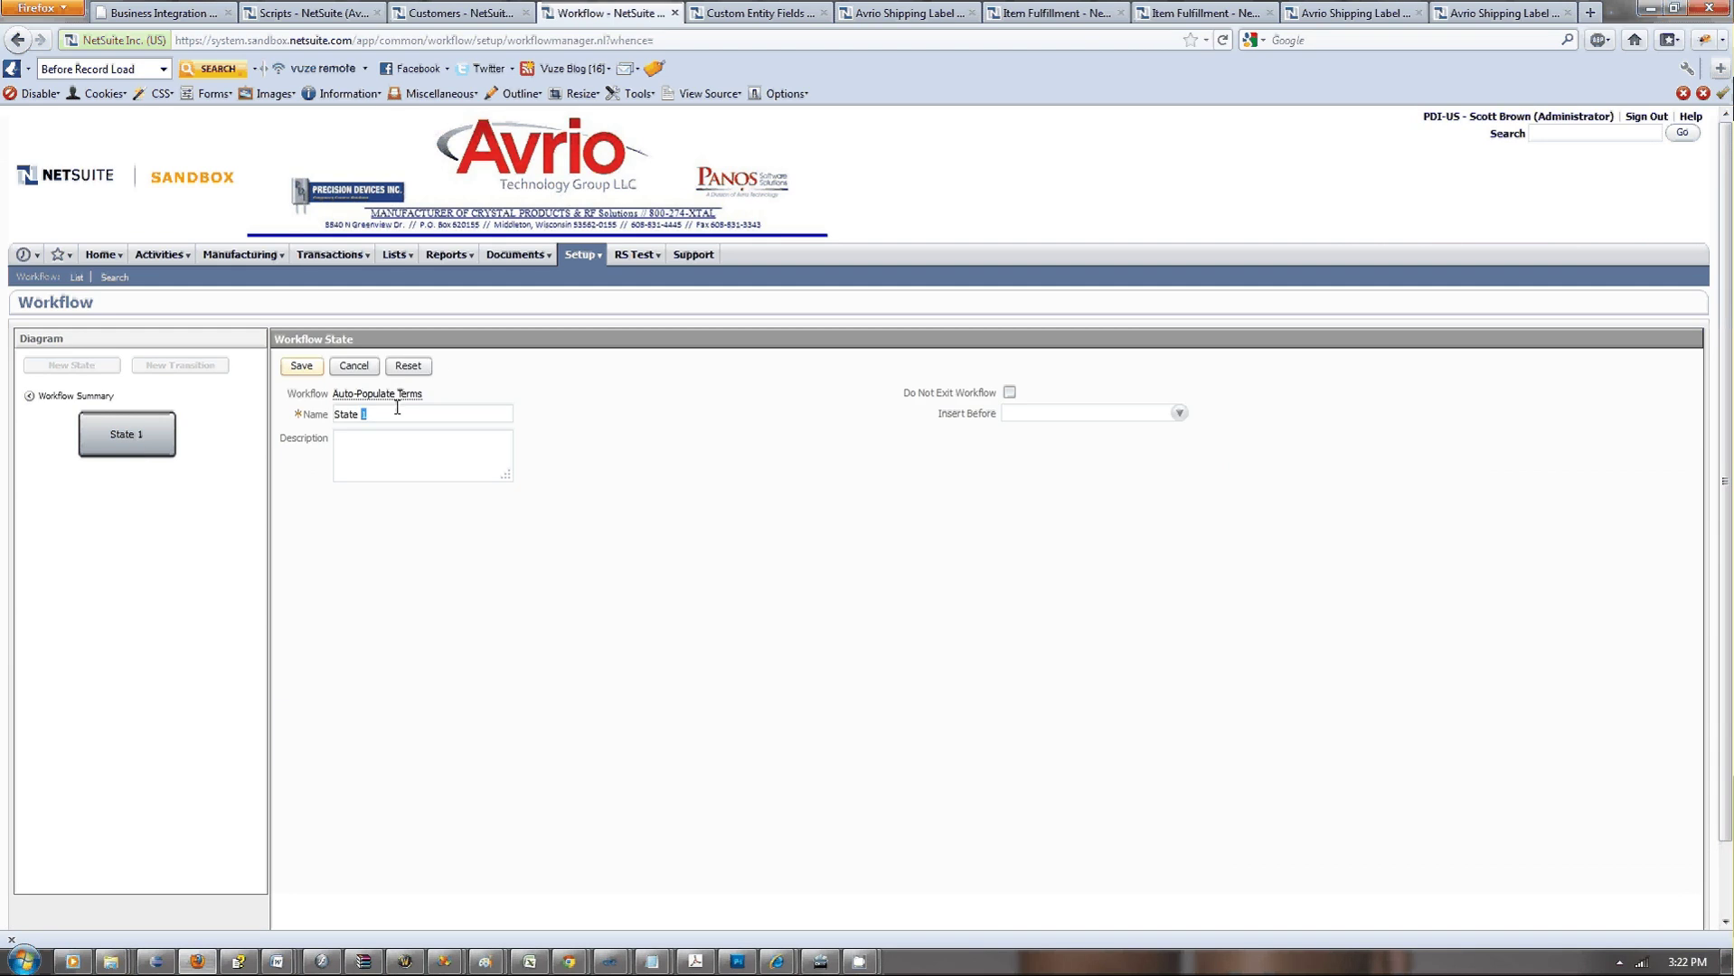
pyautogui.press('BackSpace')
pyautogui.write('Auto-Pop')
pyautogui.click(1068, 413)
pyautogui.click(1067, 421)
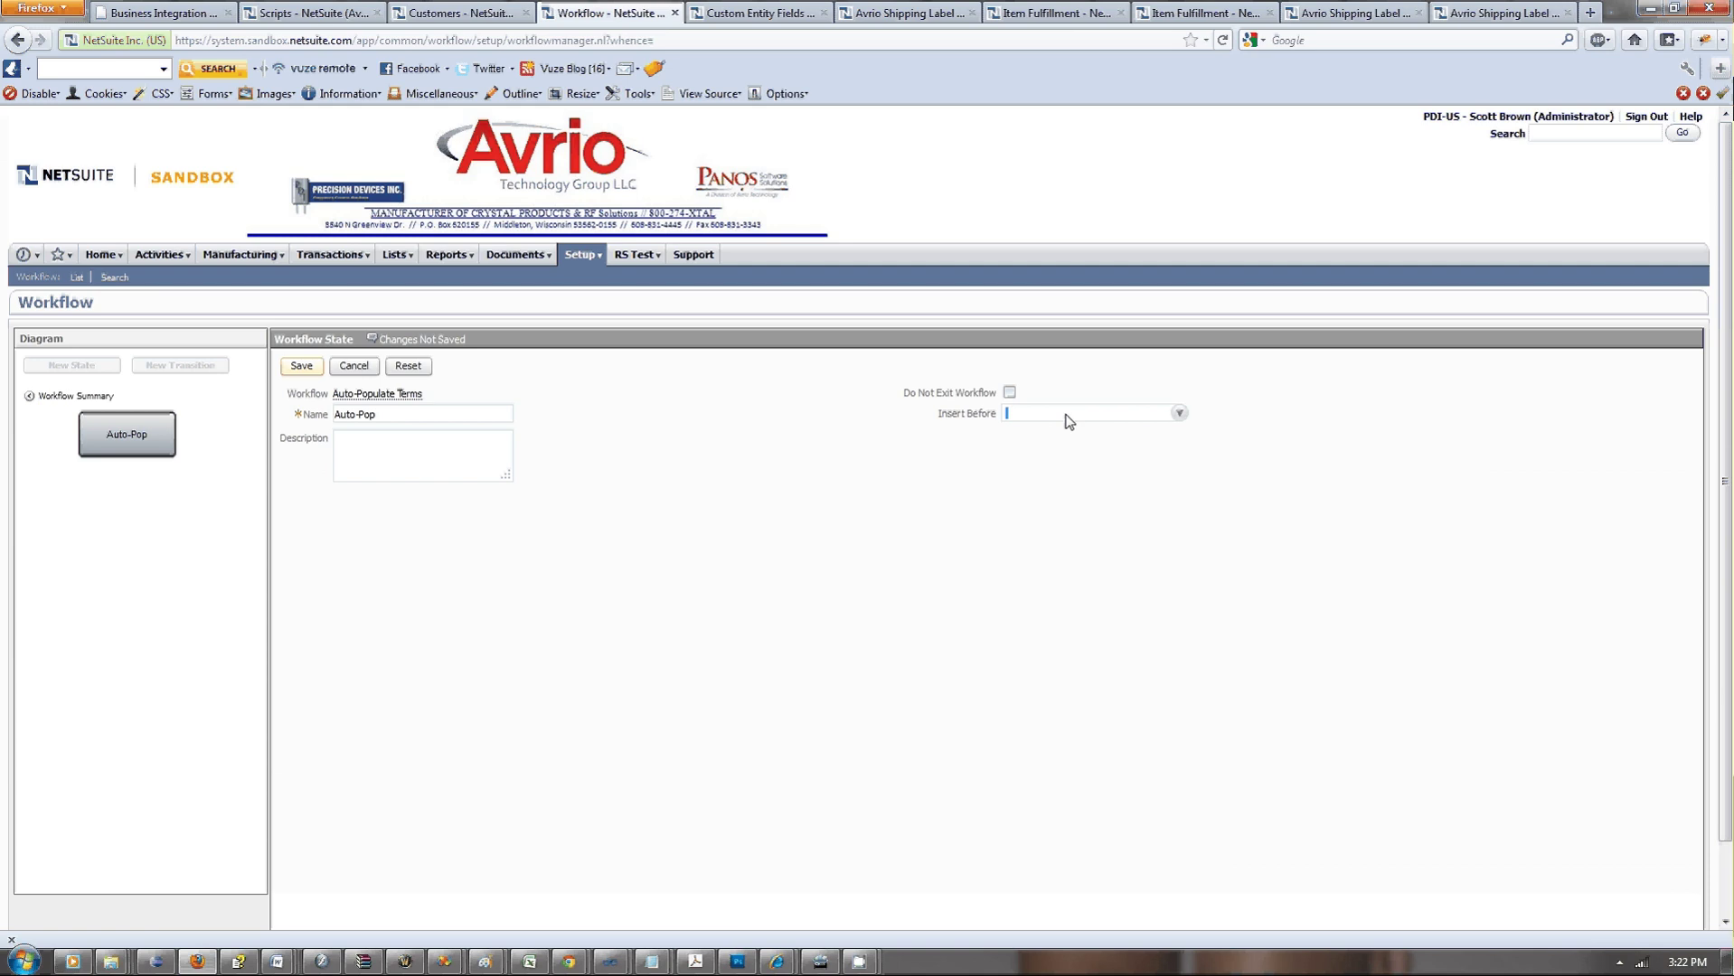
pyautogui.click(317, 367)
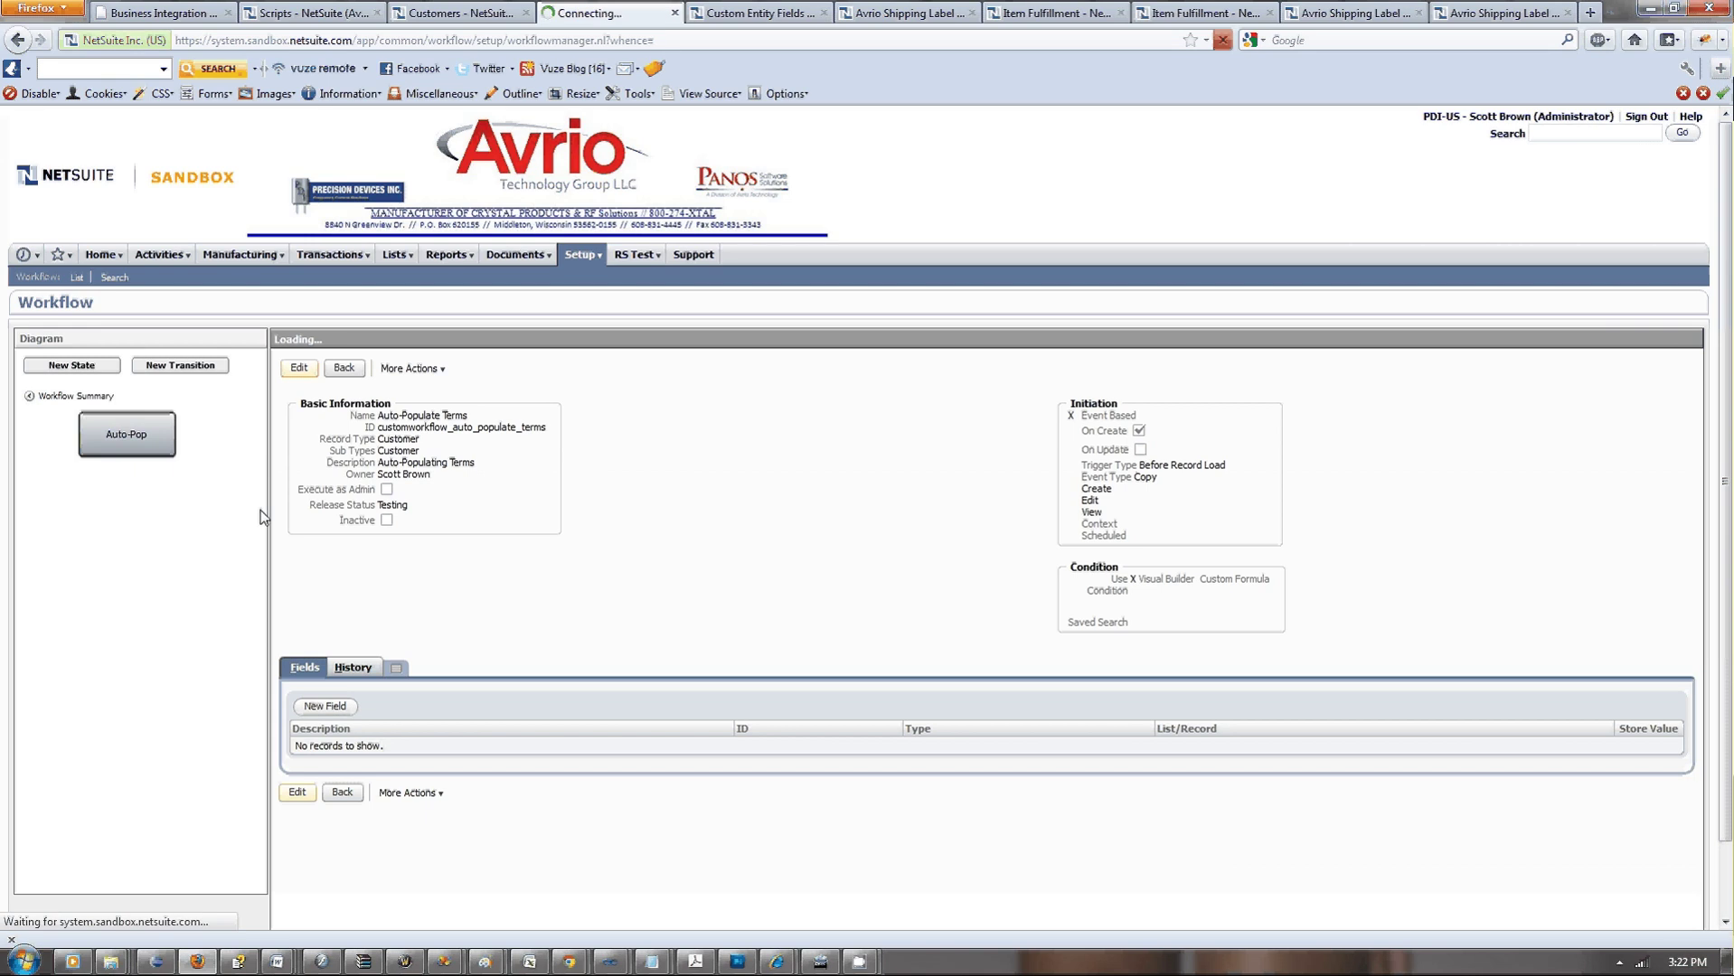
# Open the Auto-Pop state and add a new Set Field Value action.
pyautogui.click(148, 431)
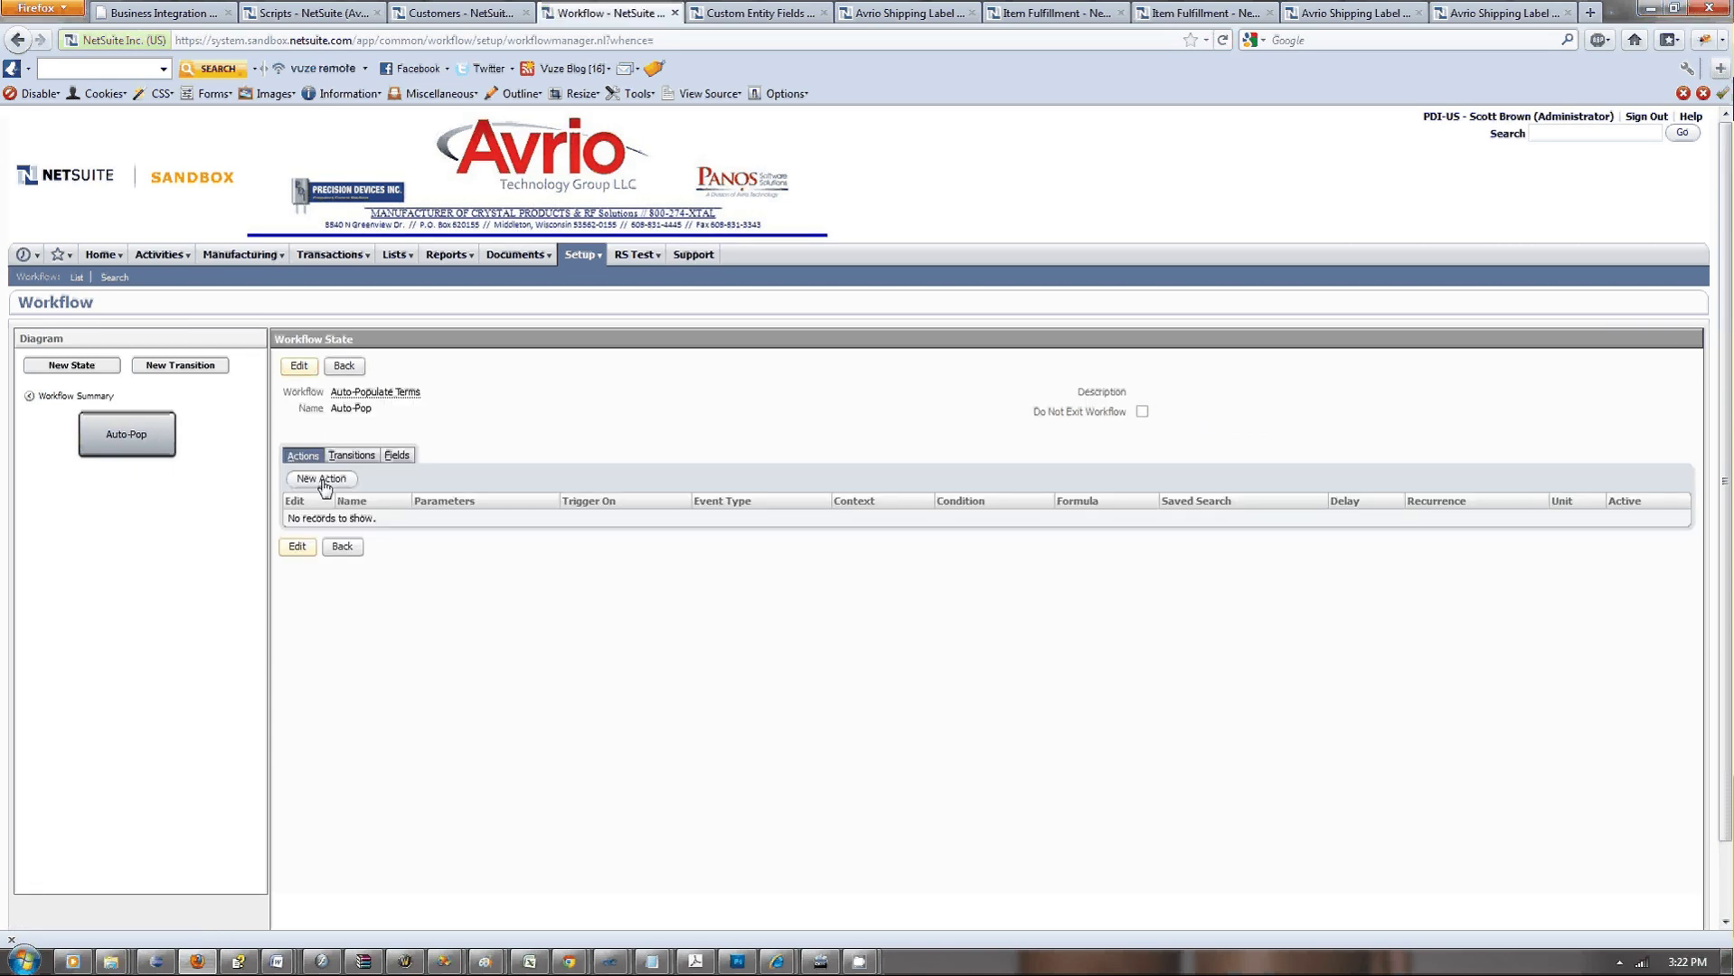
pyautogui.click(357, 485)
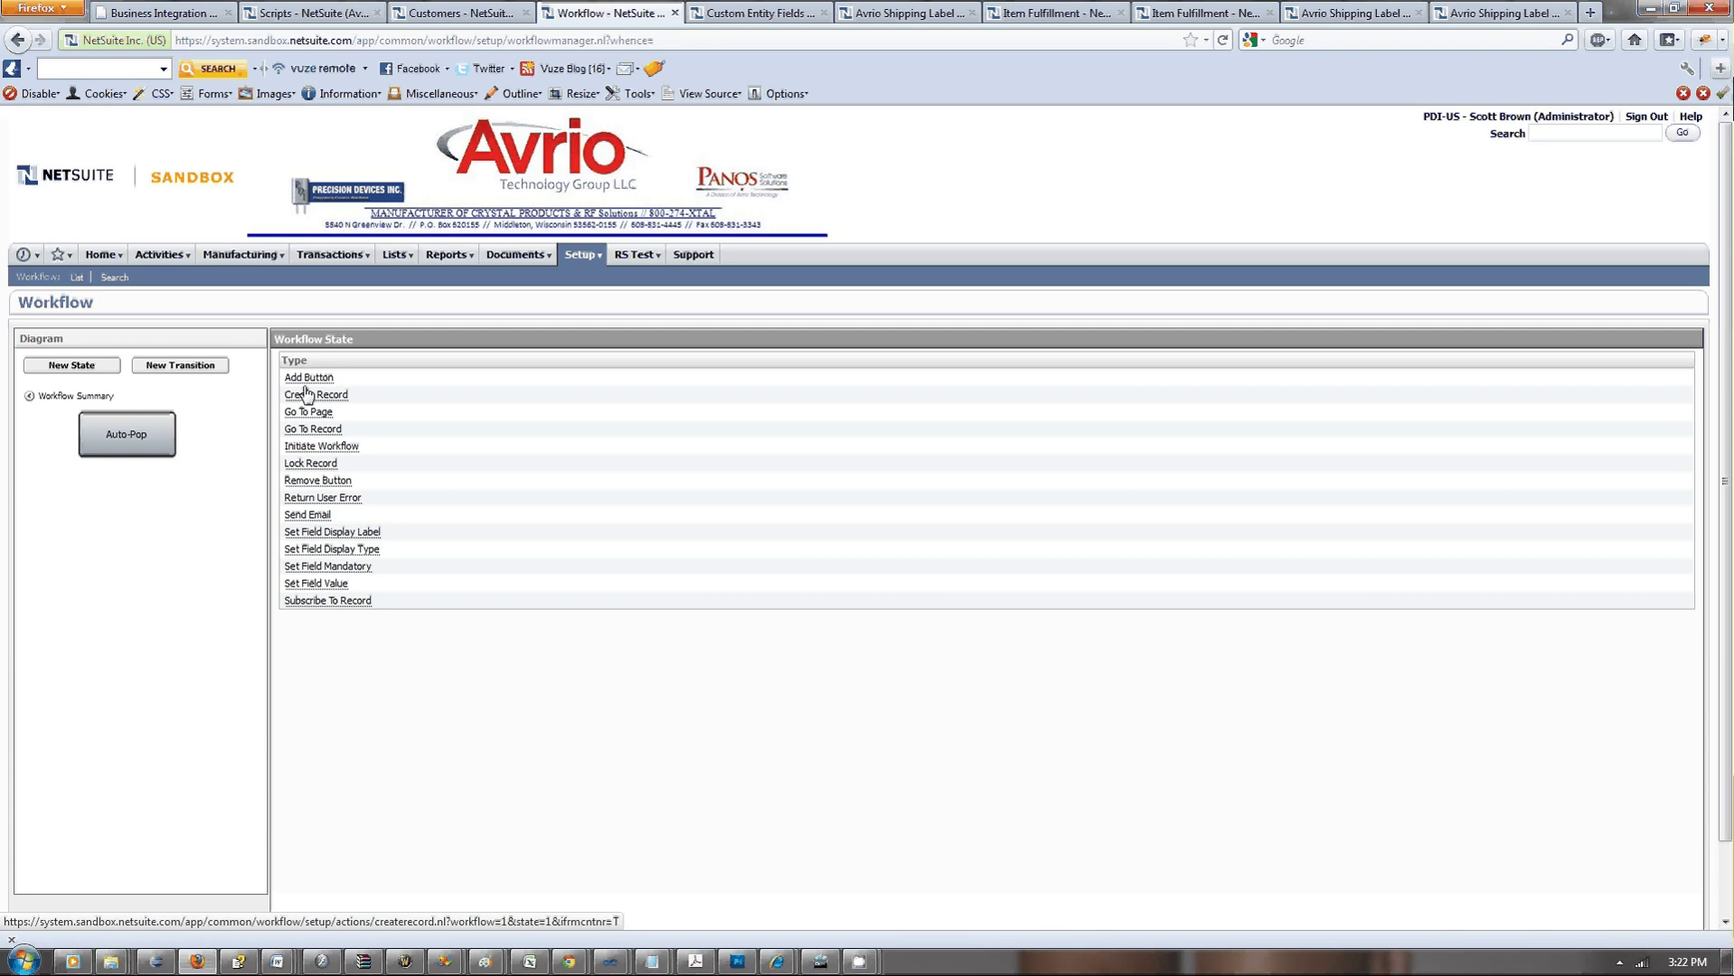
pyautogui.click(317, 585)
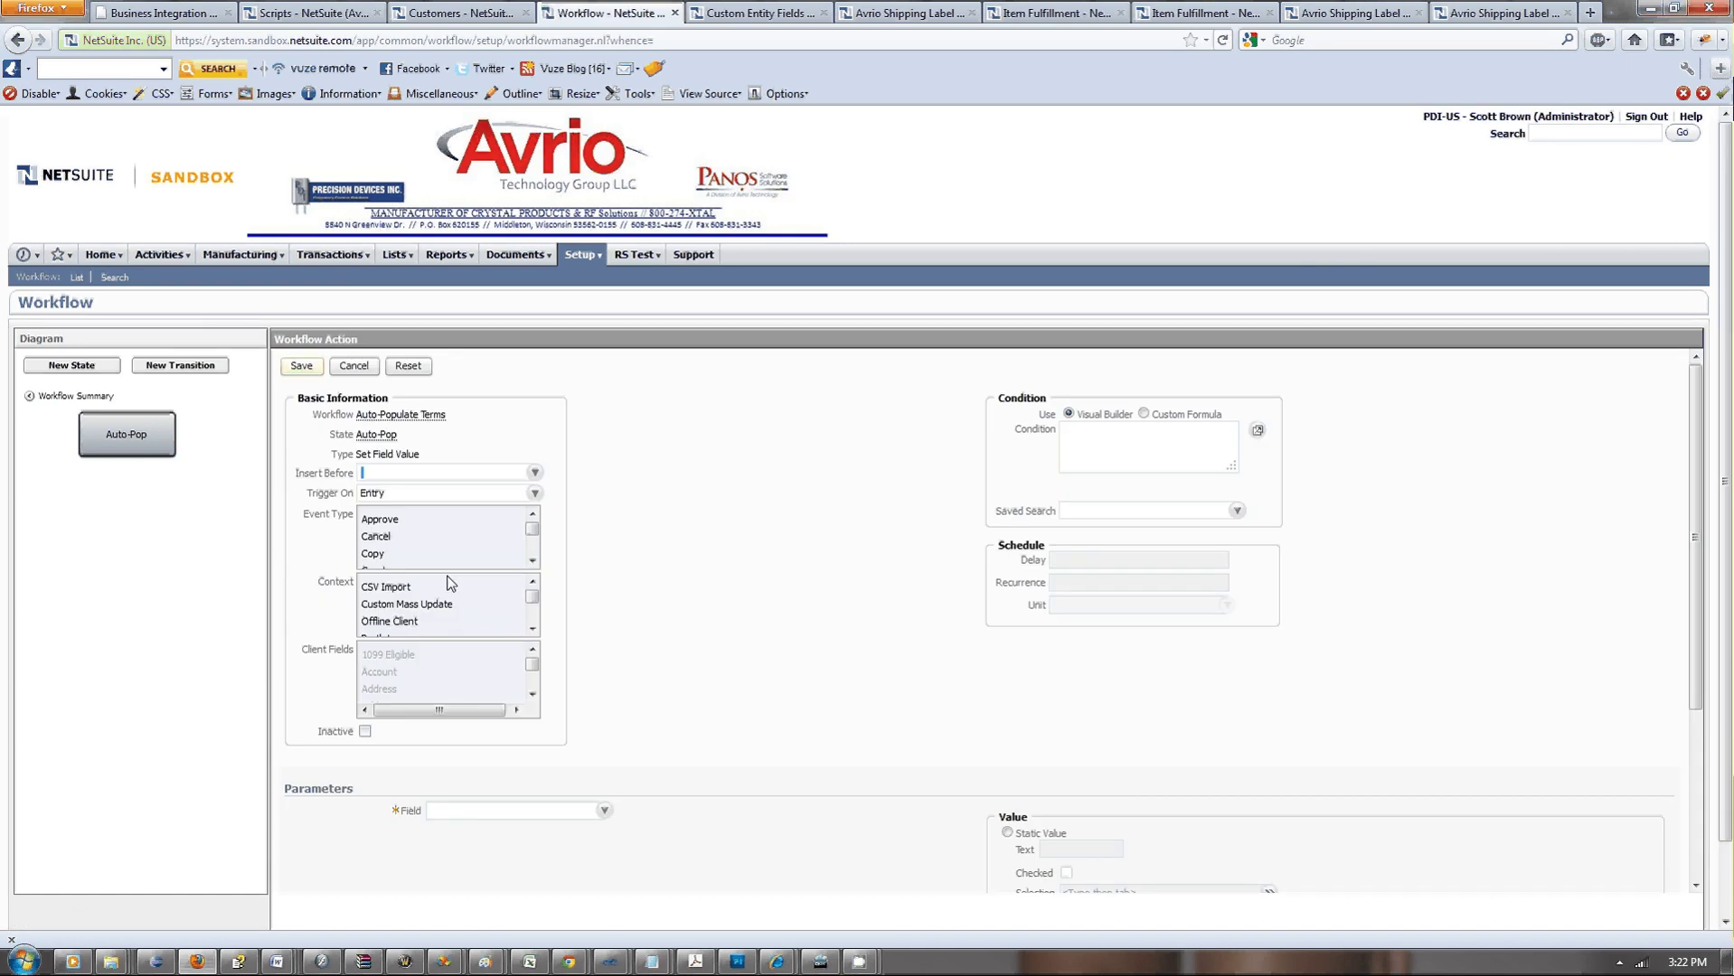
# Set the action's Trigger On to Entry.
pyautogui.click(461, 473)
pyautogui.click(461, 493)
pyautogui.click(456, 493)
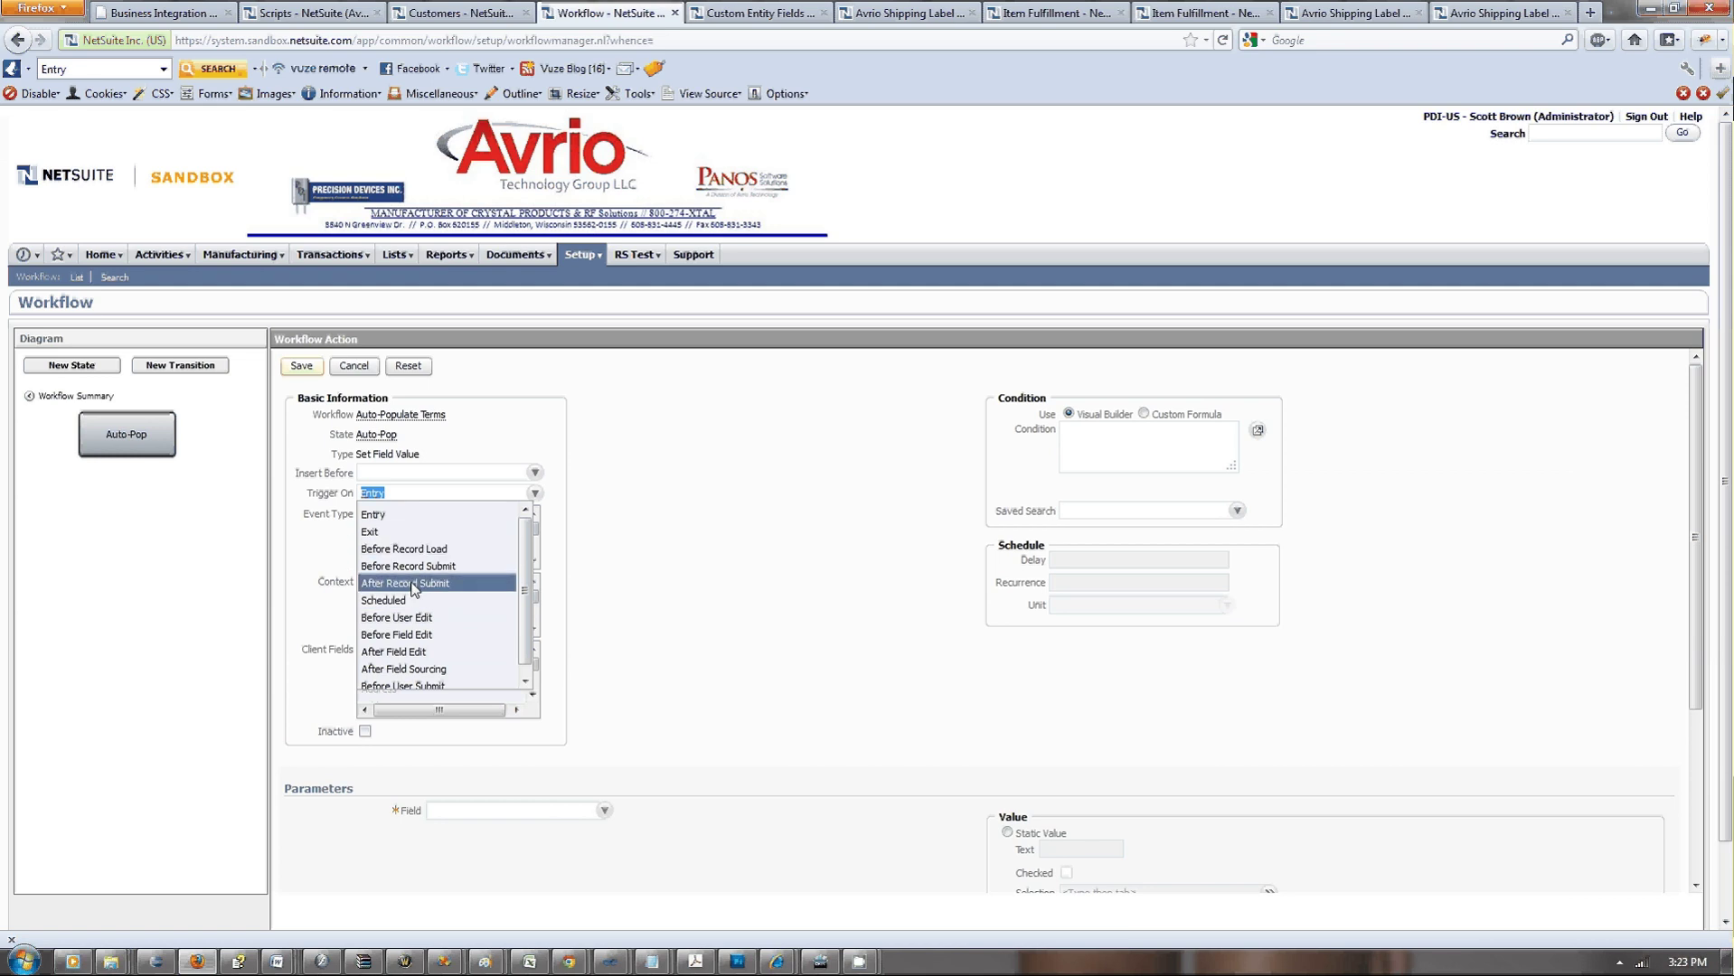
pyautogui.click(420, 551)
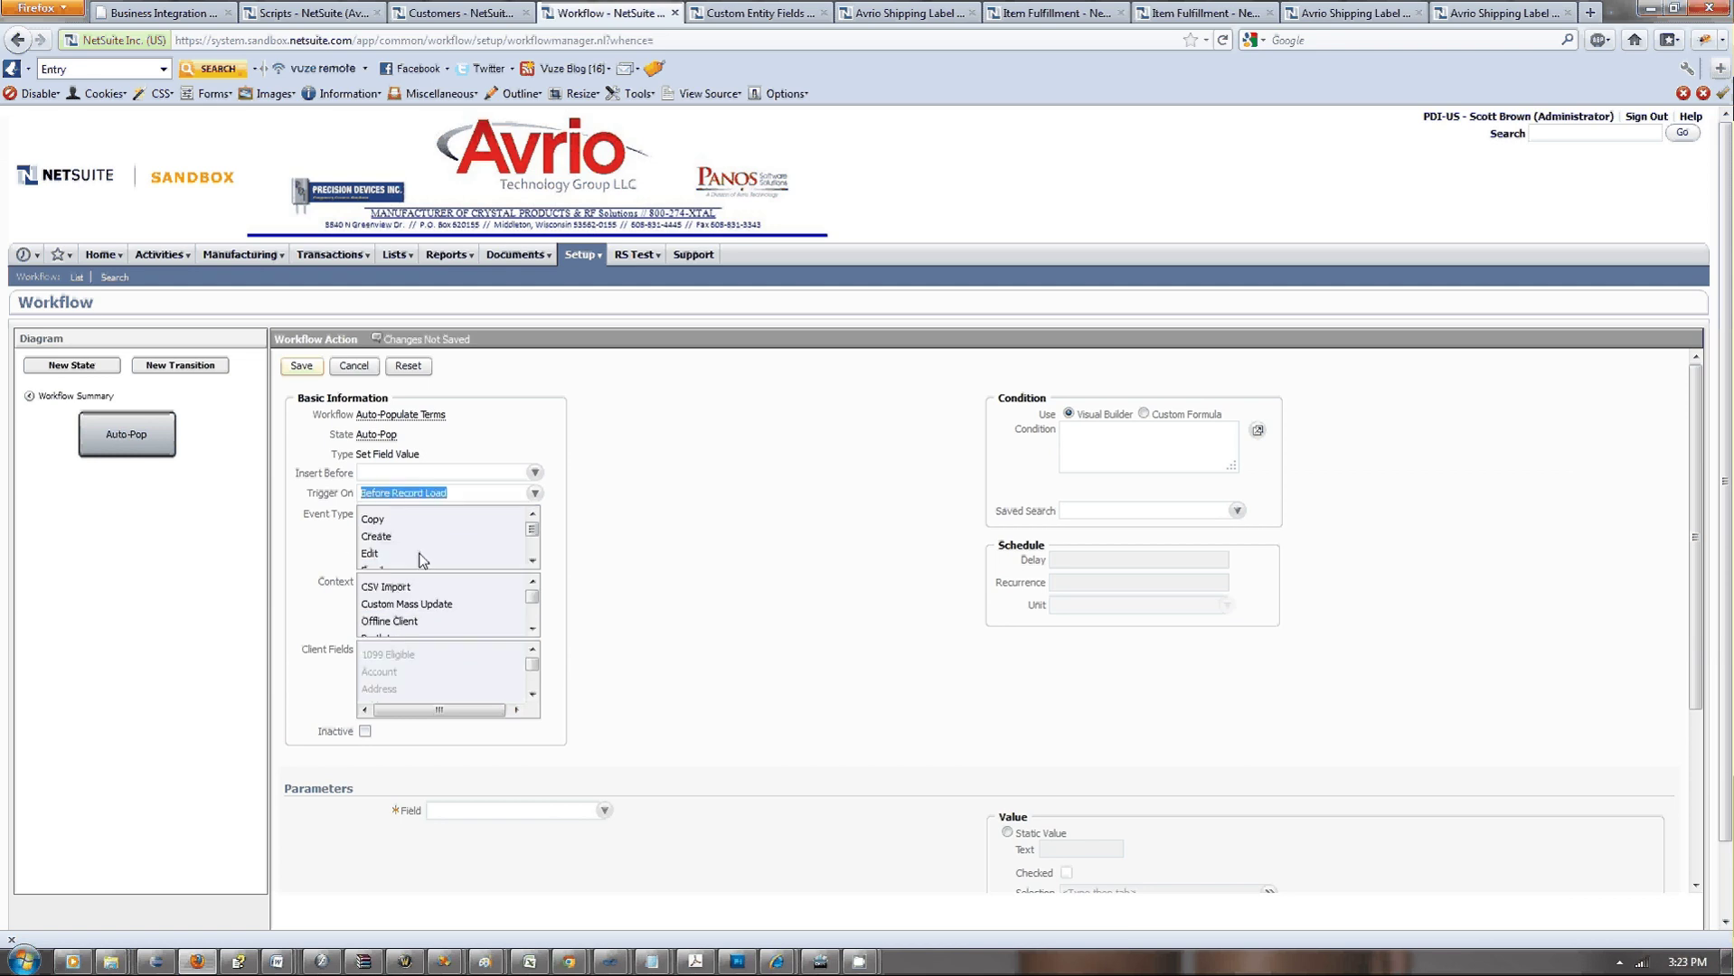
pyautogui.click(502, 493)
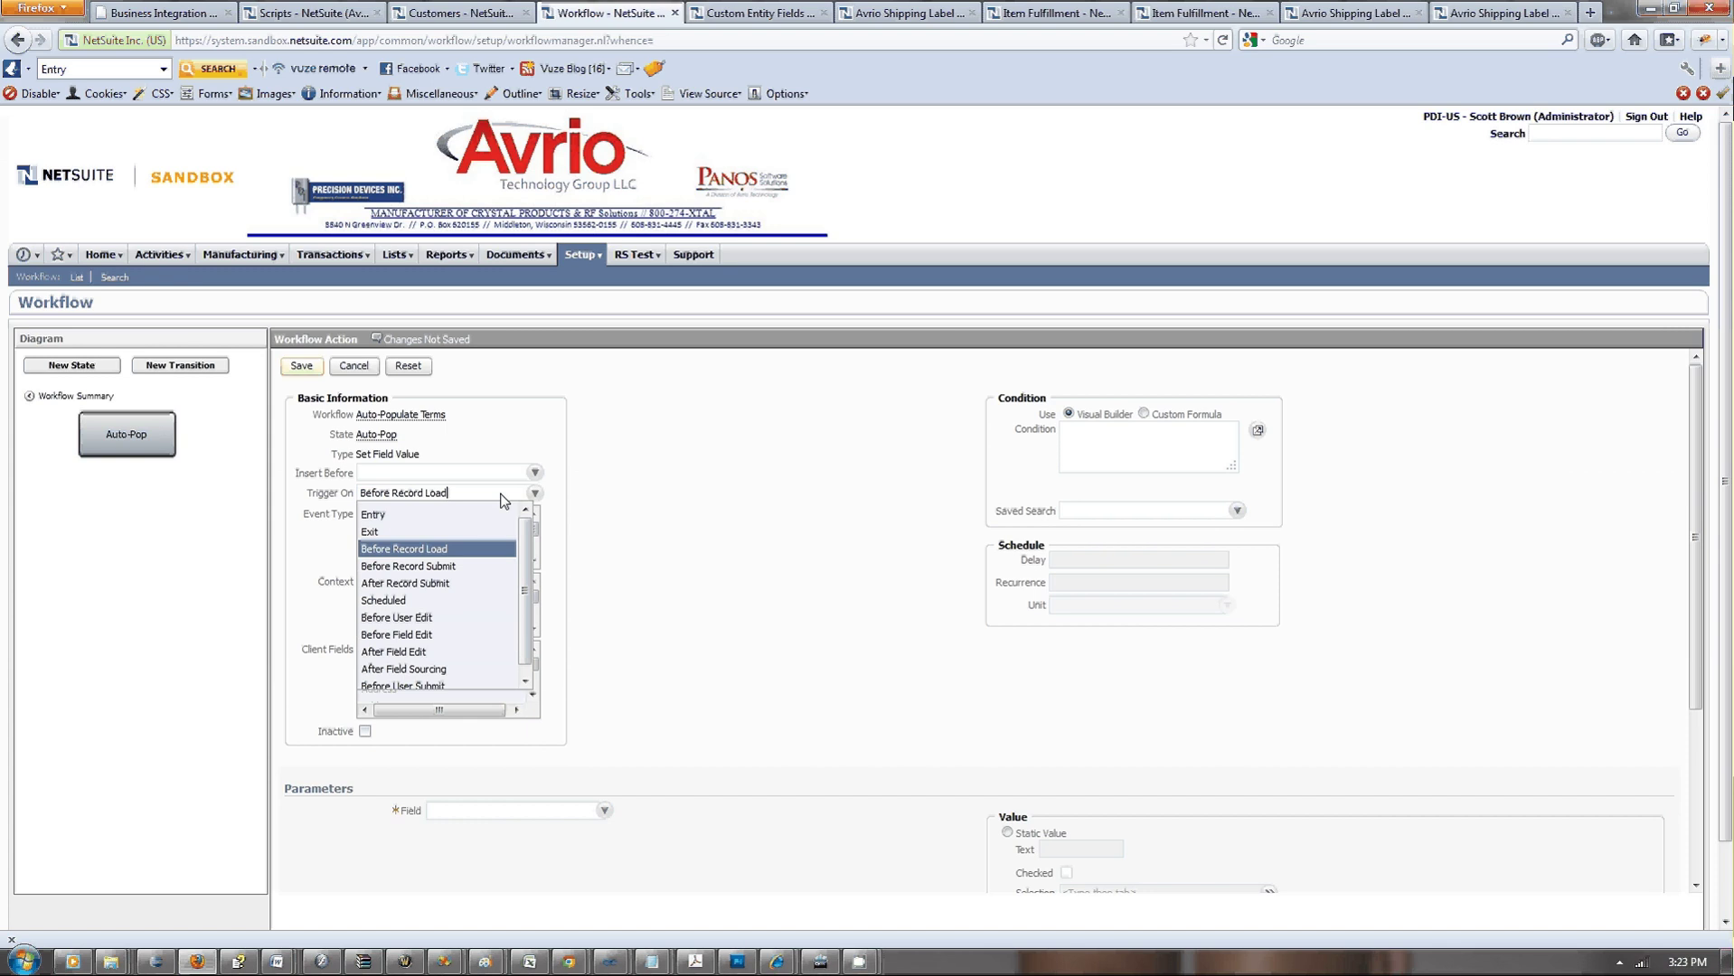
pyautogui.click(462, 515)
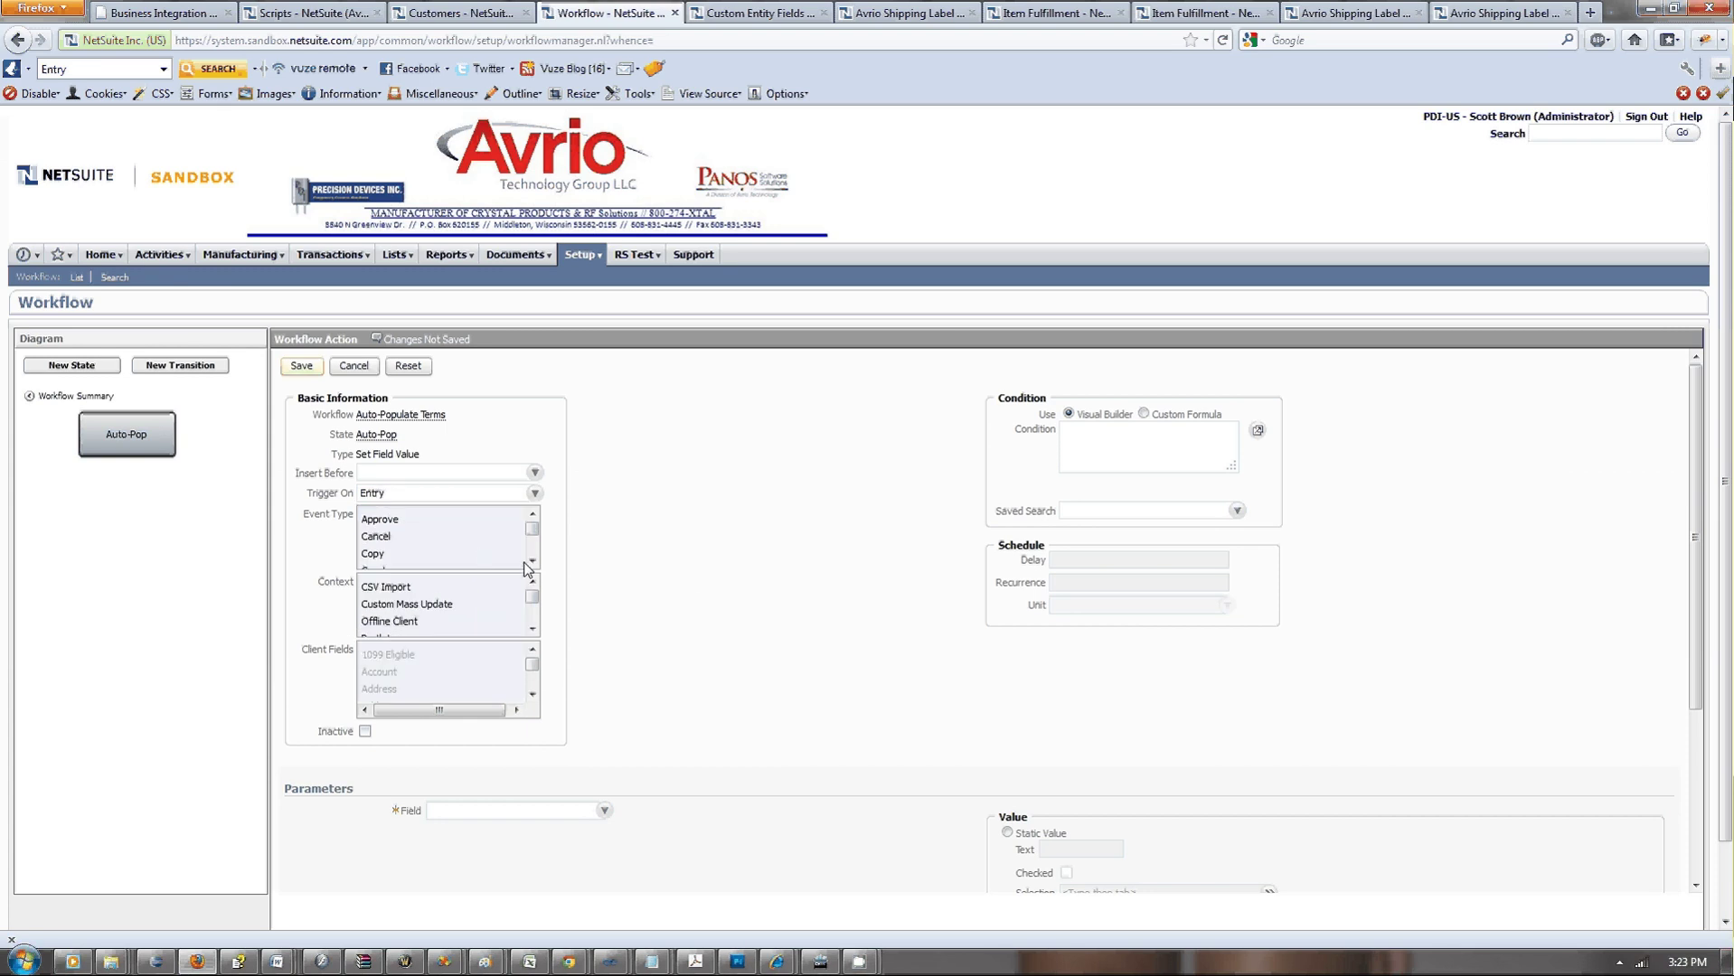
# Select Create and Edit as the action's event types.
pyautogui.scroll(-3, 400, 533)
pyautogui.click(399, 534)
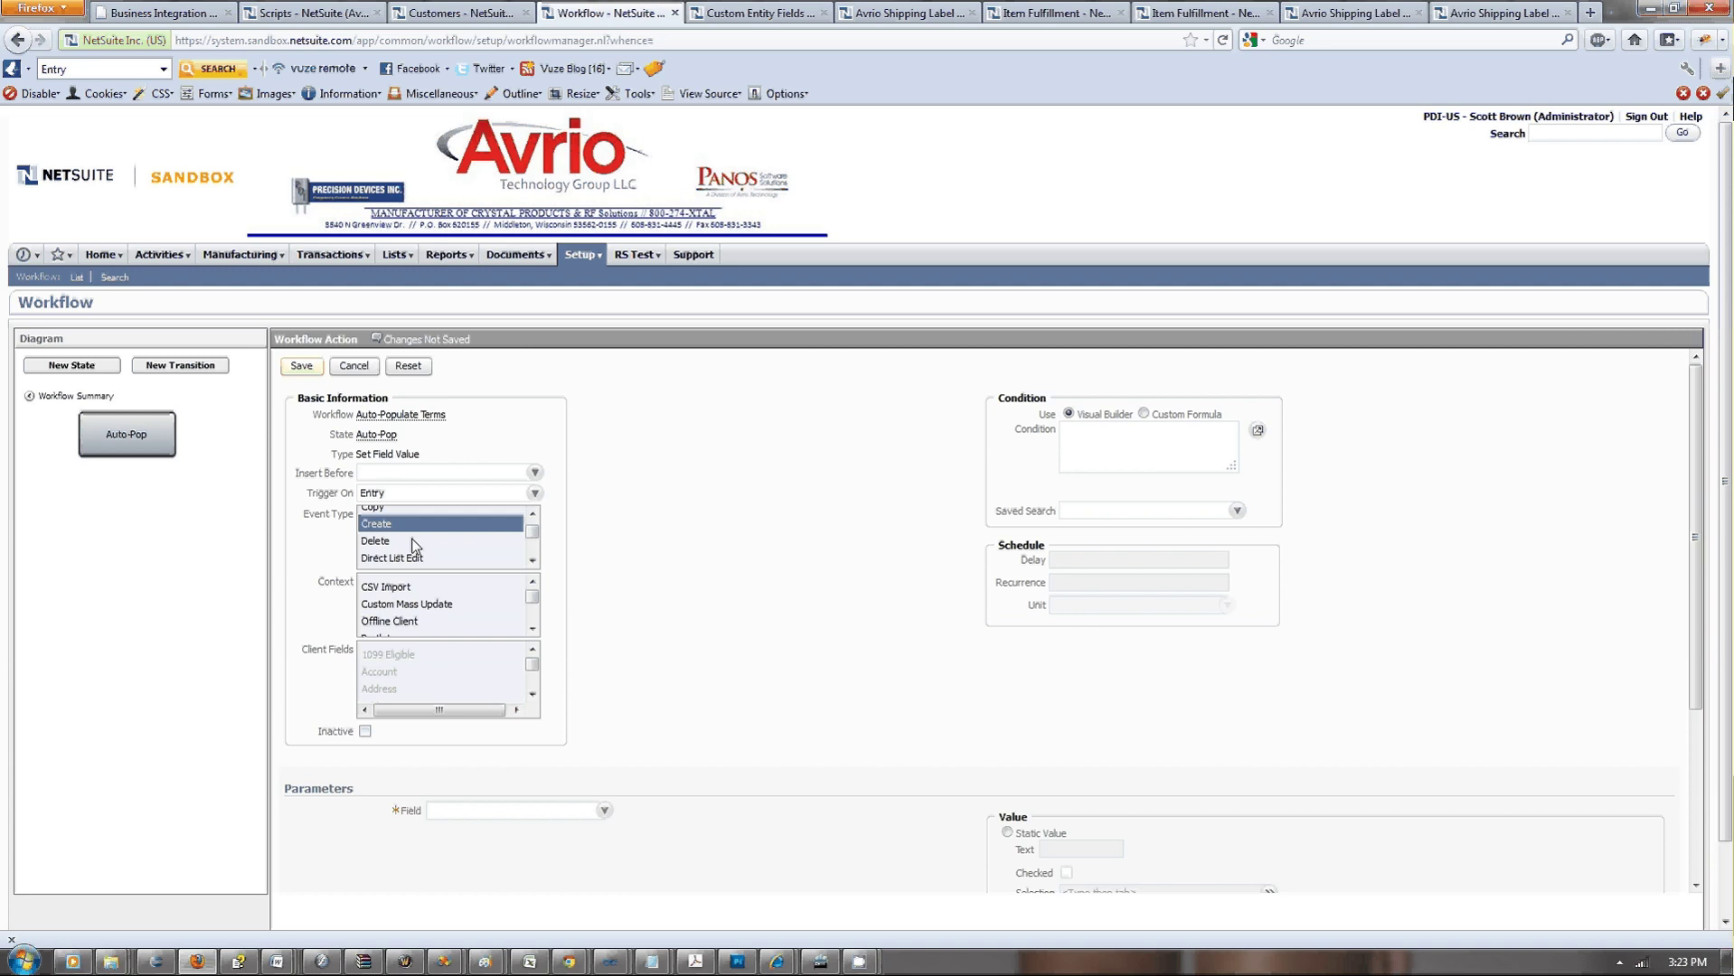
pyautogui.click(535, 514)
pyautogui.scroll(1, 540, 522)
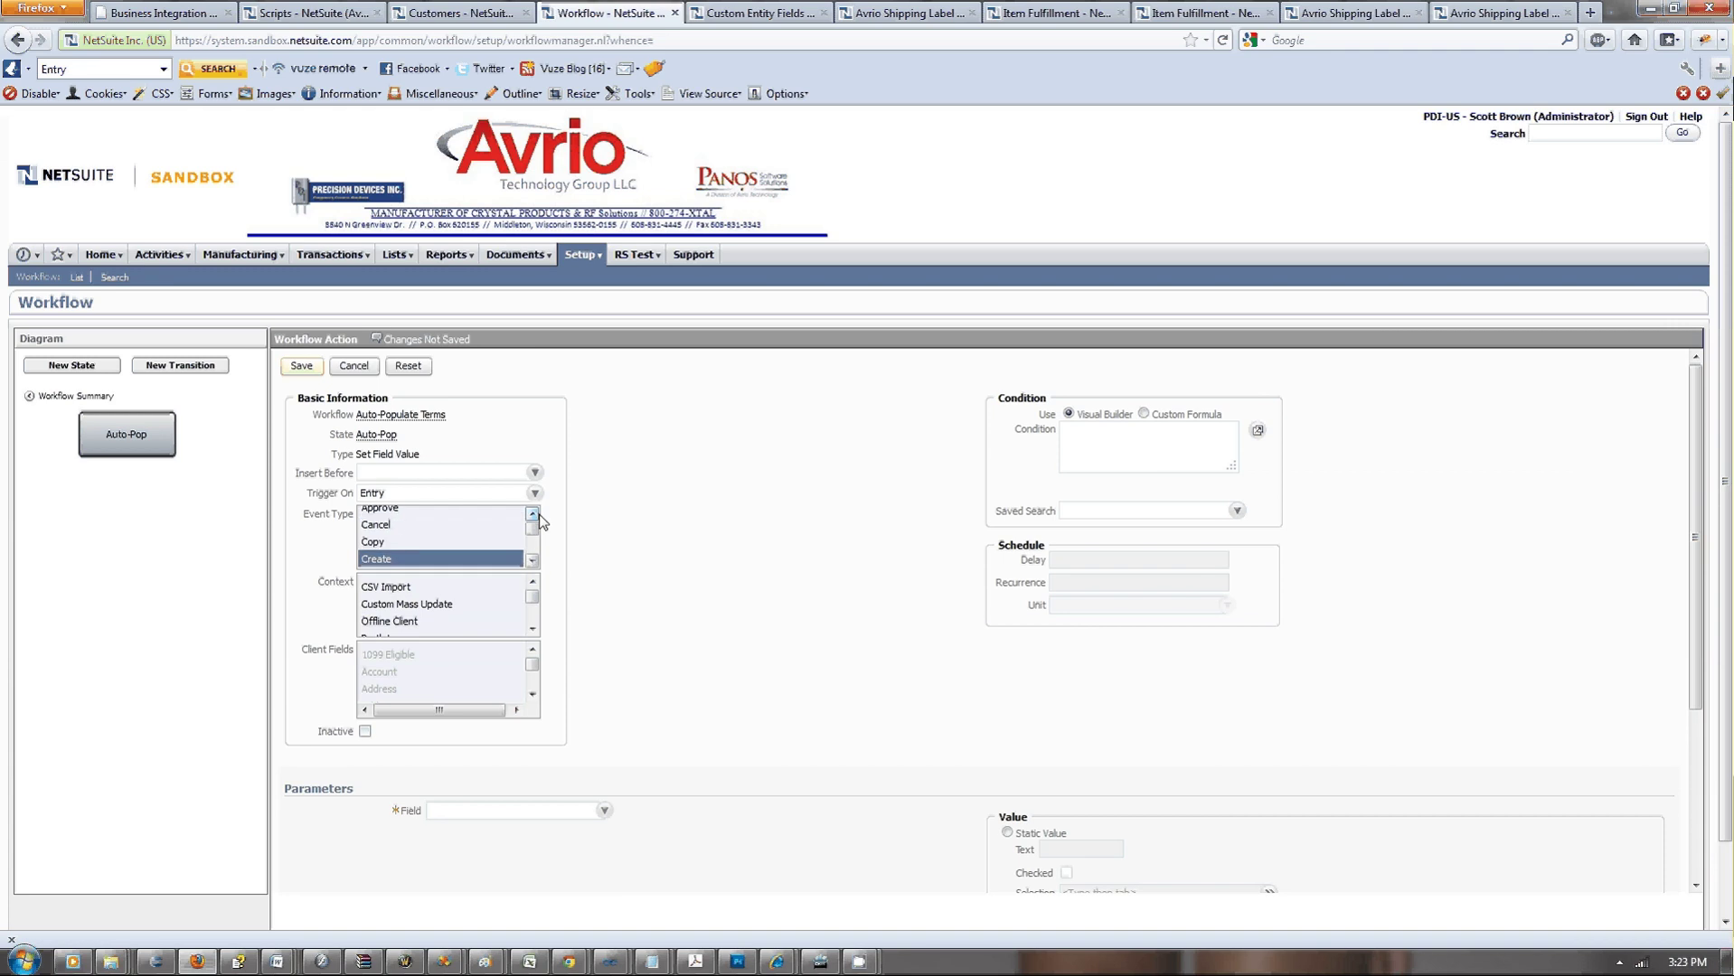
pyautogui.click(532, 561)
pyautogui.click(532, 562)
pyautogui.click(532, 562)
pyautogui.click(532, 561)
pyautogui.click(532, 561)
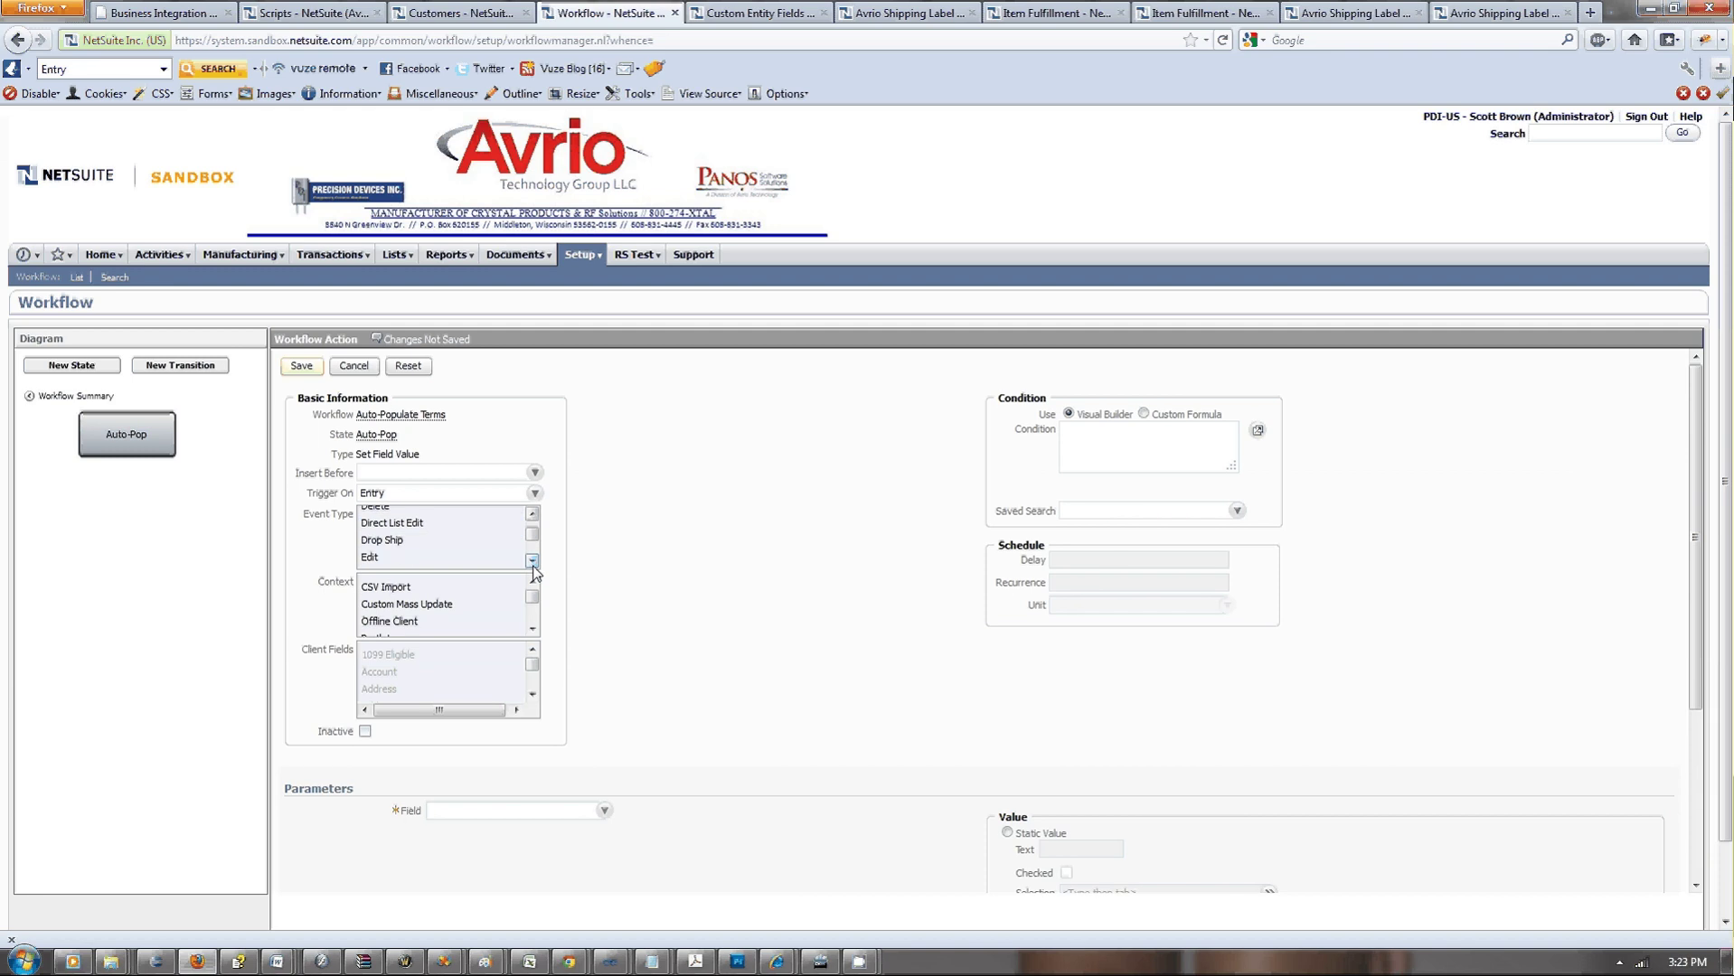
pyautogui.click(533, 562)
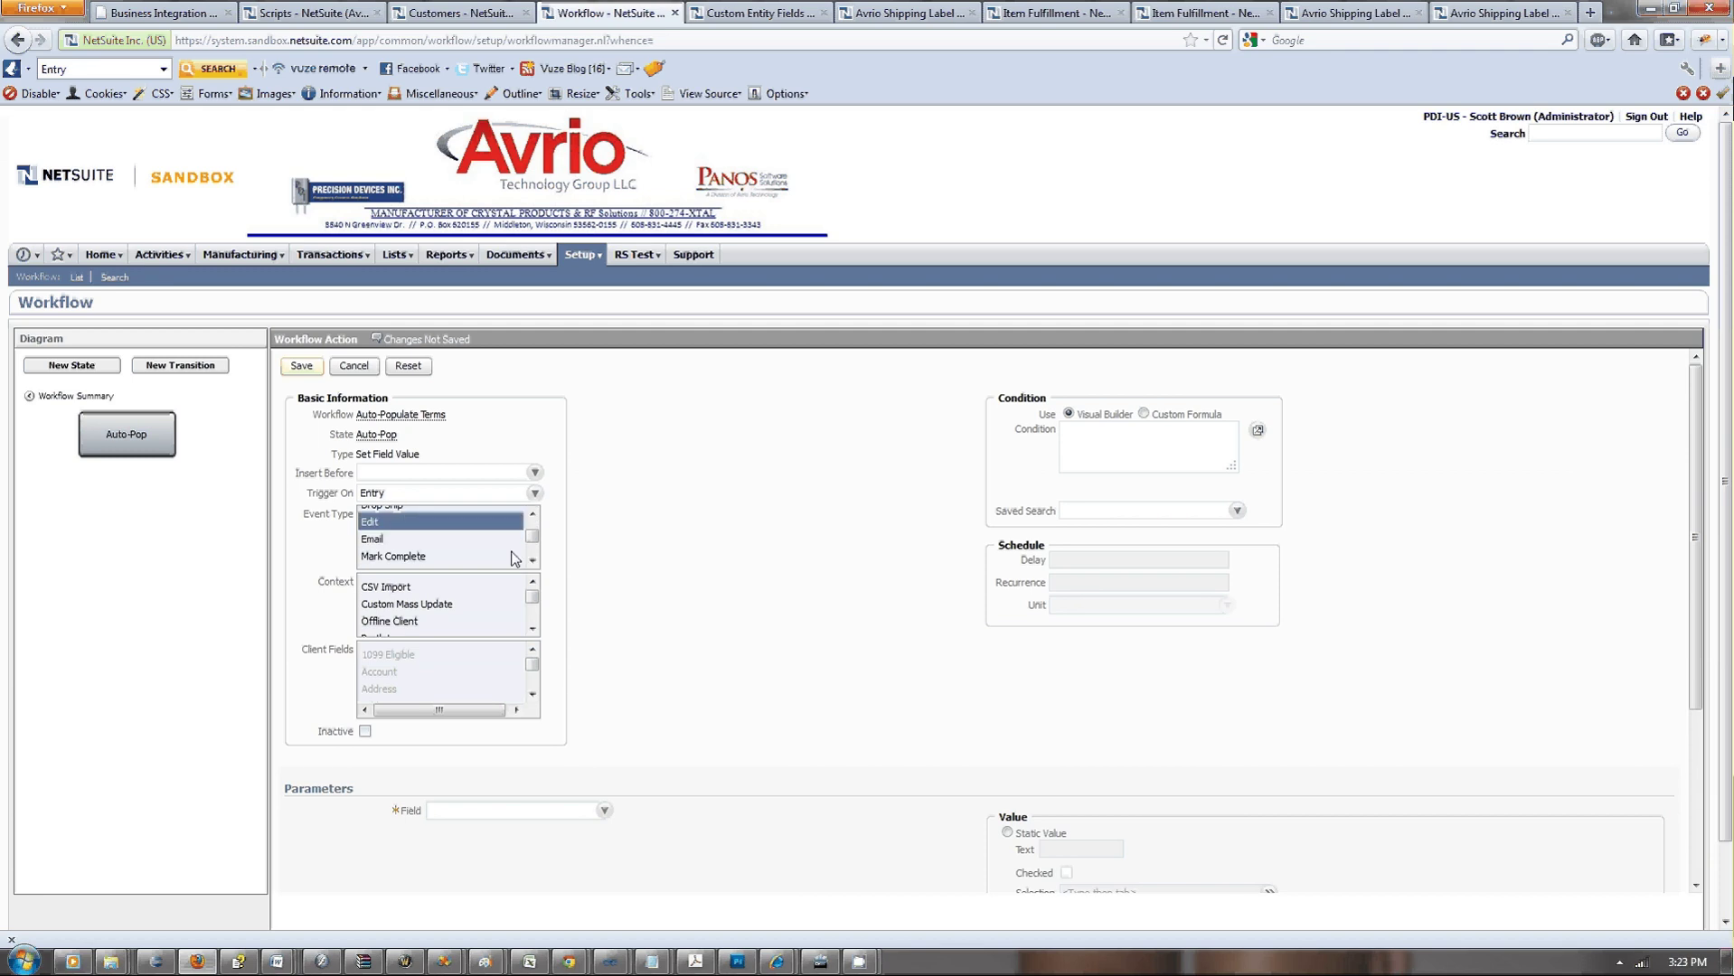
pyautogui.click(532, 562)
pyautogui.click(532, 561)
pyautogui.click(532, 562)
pyautogui.click(532, 561)
pyautogui.click(533, 561)
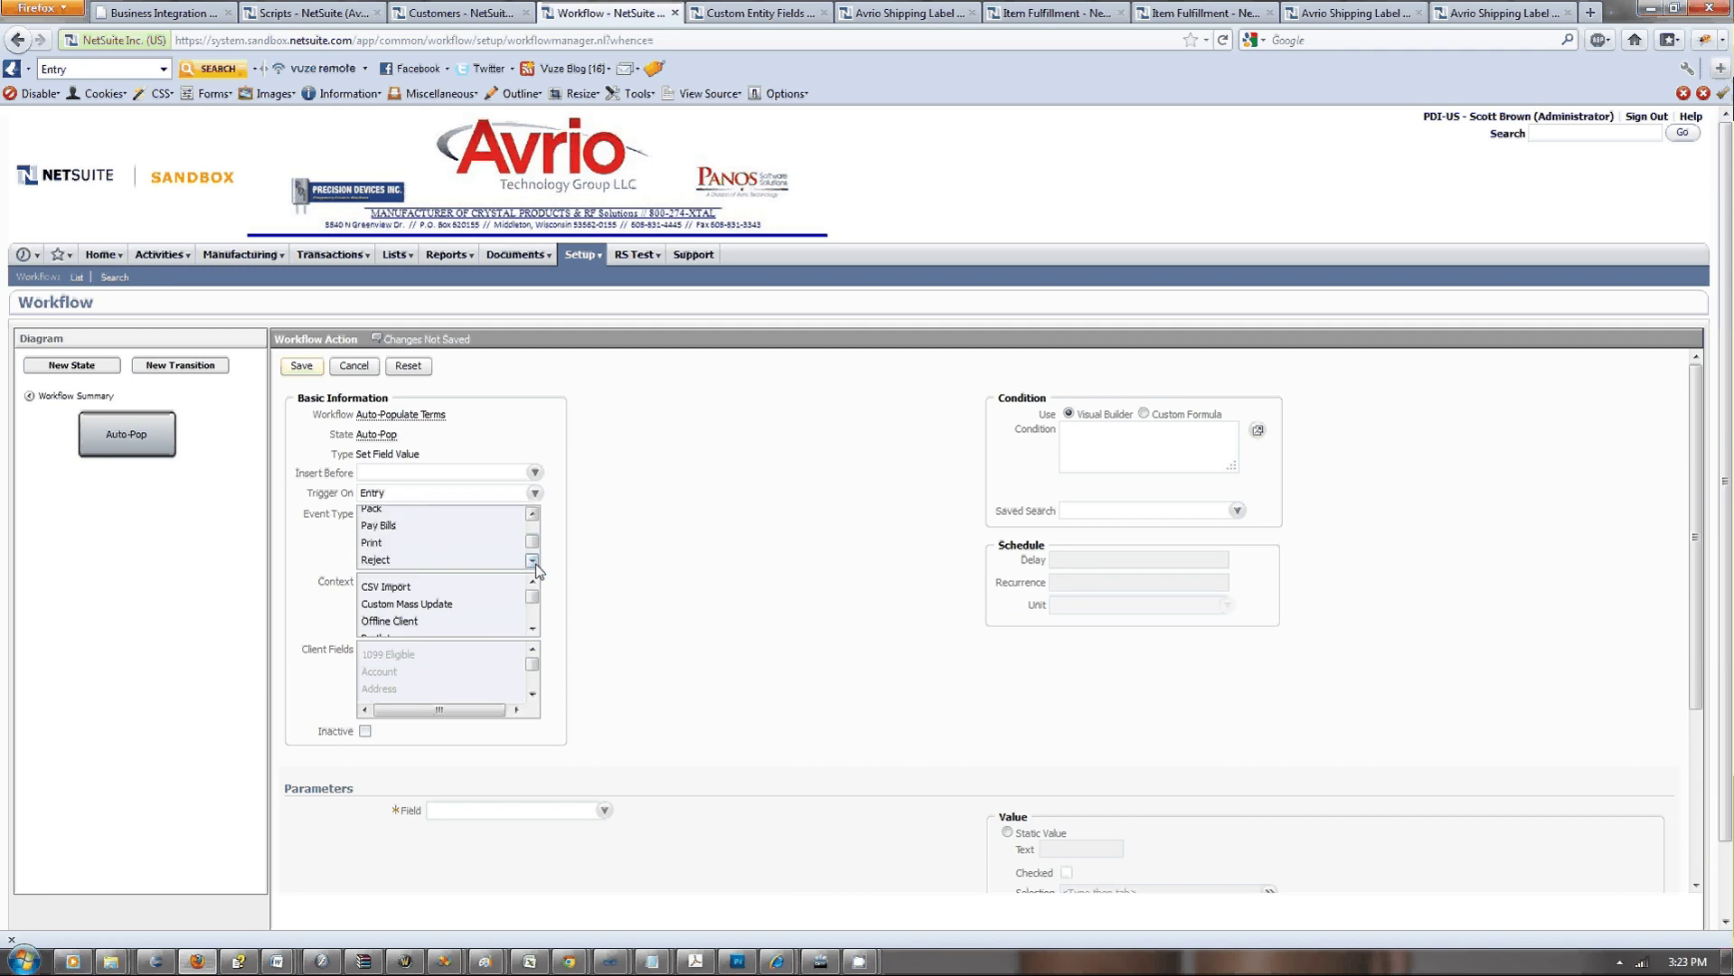
pyautogui.click(532, 561)
pyautogui.click(532, 561)
pyautogui.click(532, 561)
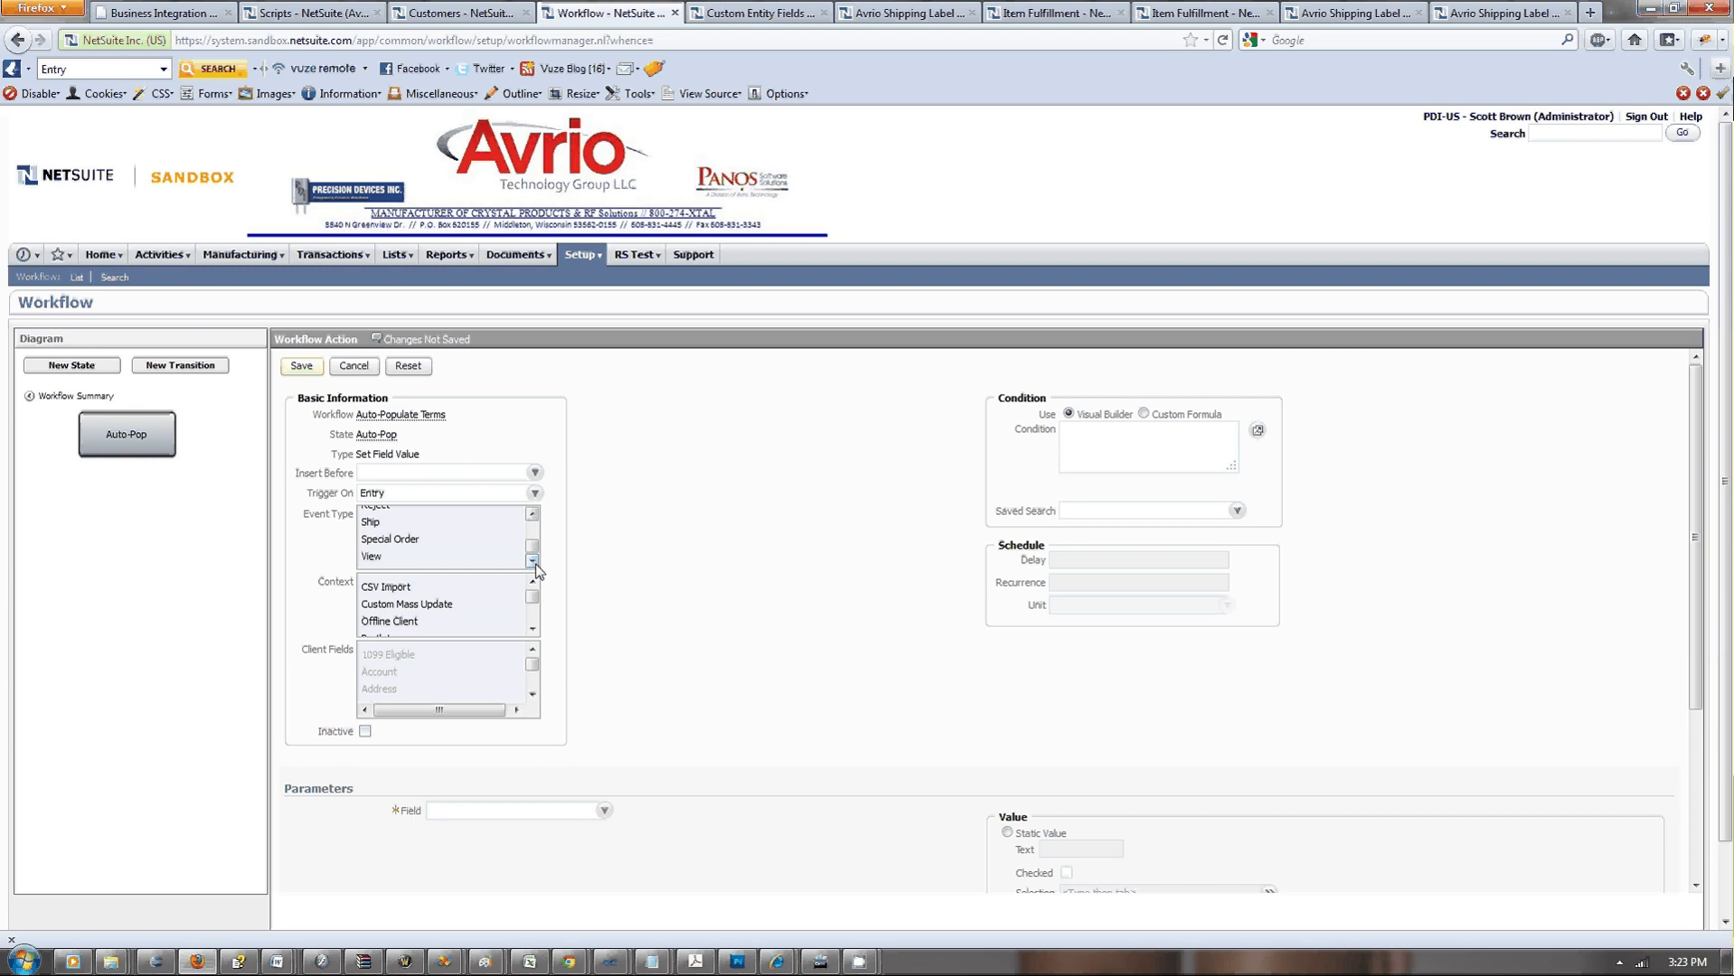
# Add View to the chosen event types alongside Create and Edit.
pyautogui.click(441, 556)
pyautogui.scroll(-2, 499, 556)
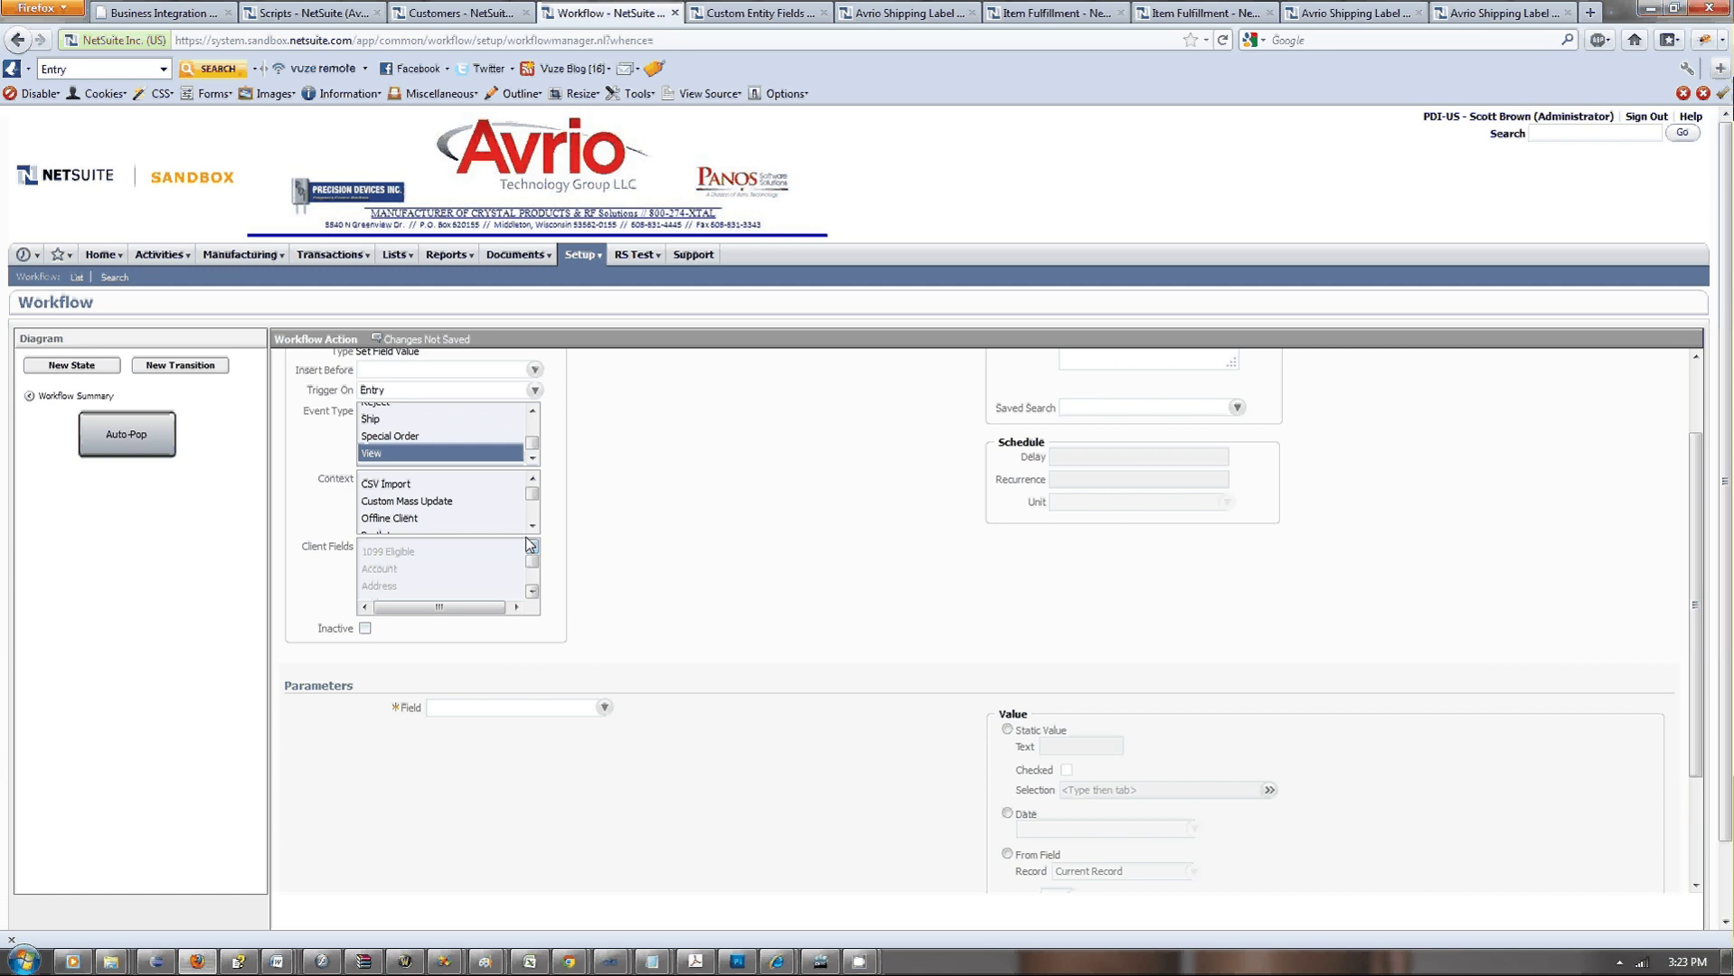
pyautogui.click(532, 526)
pyautogui.click(532, 525)
pyautogui.click(532, 525)
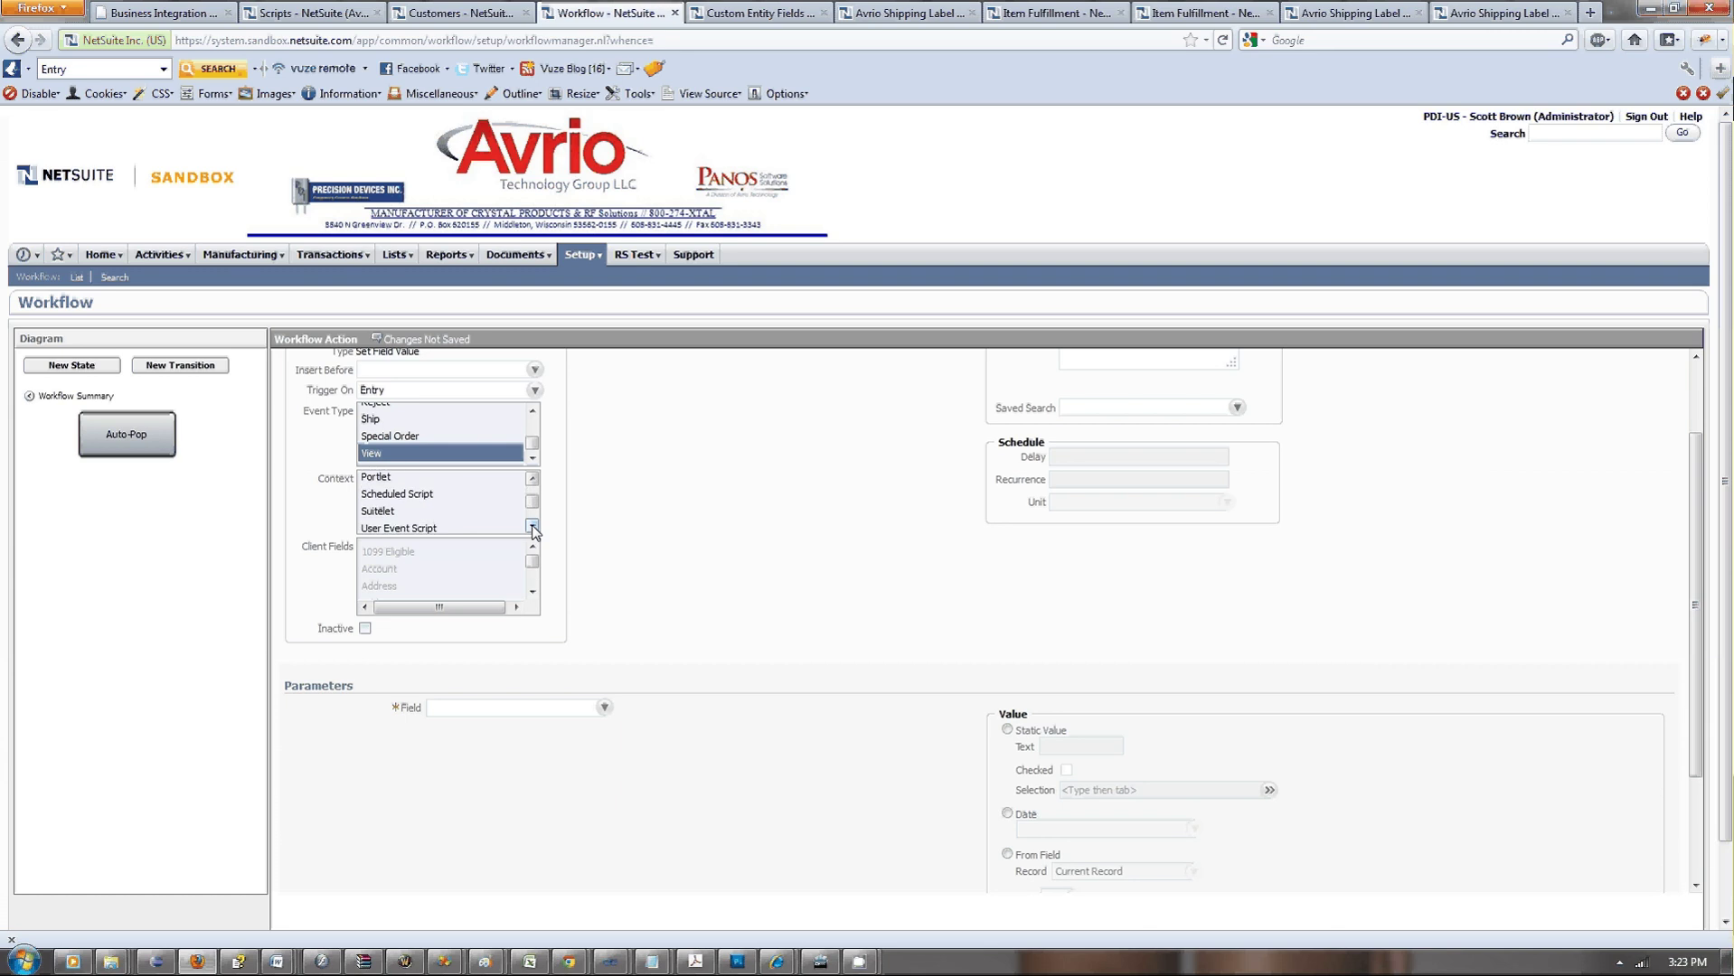
pyautogui.click(532, 526)
pyautogui.click(533, 527)
pyautogui.click(532, 528)
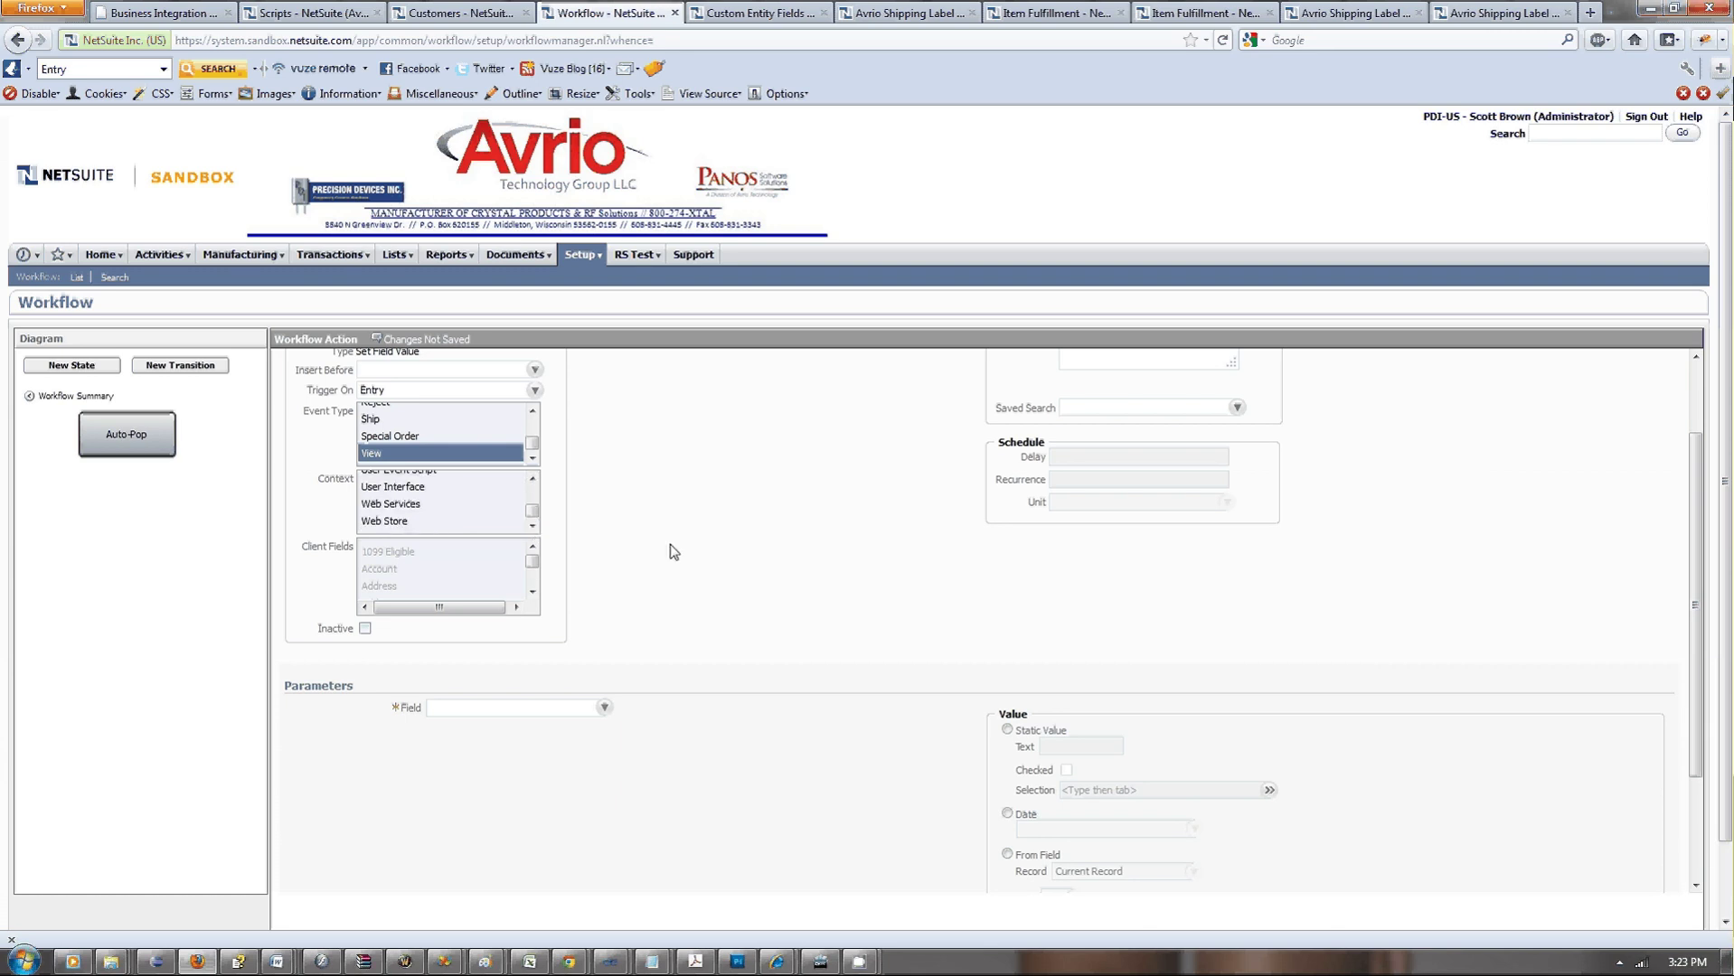
pyautogui.scroll(2, 670, 544)
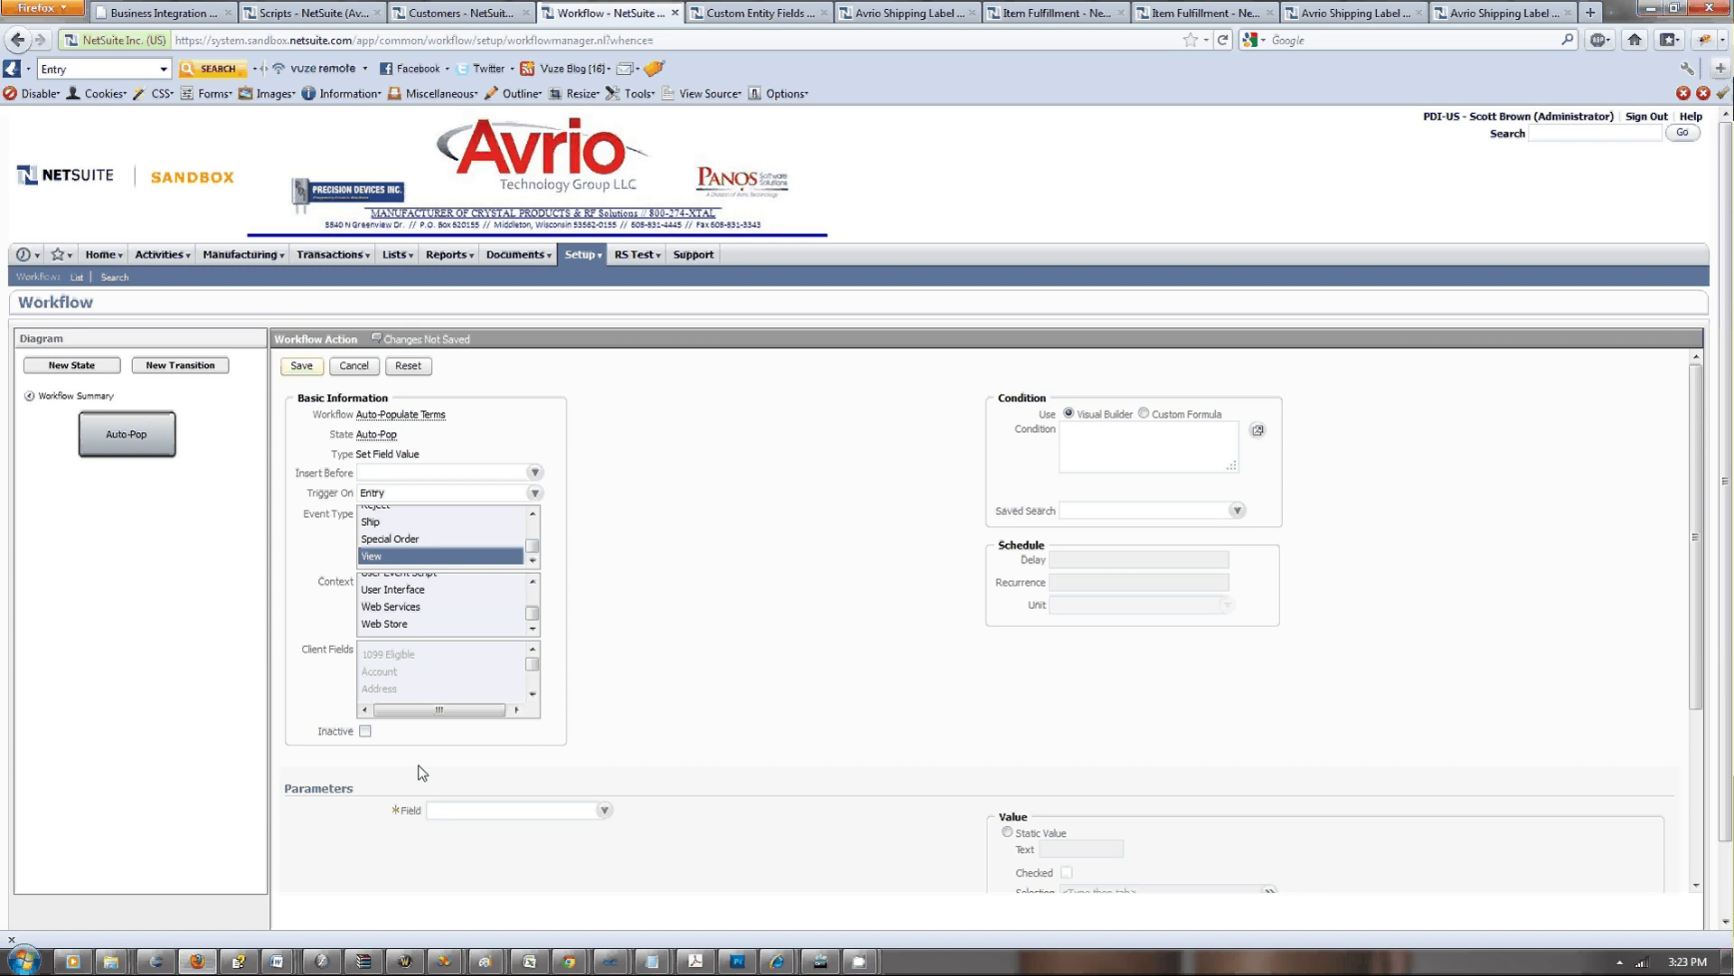
pyautogui.scroll(-2, 424, 772)
pyautogui.click(575, 711)
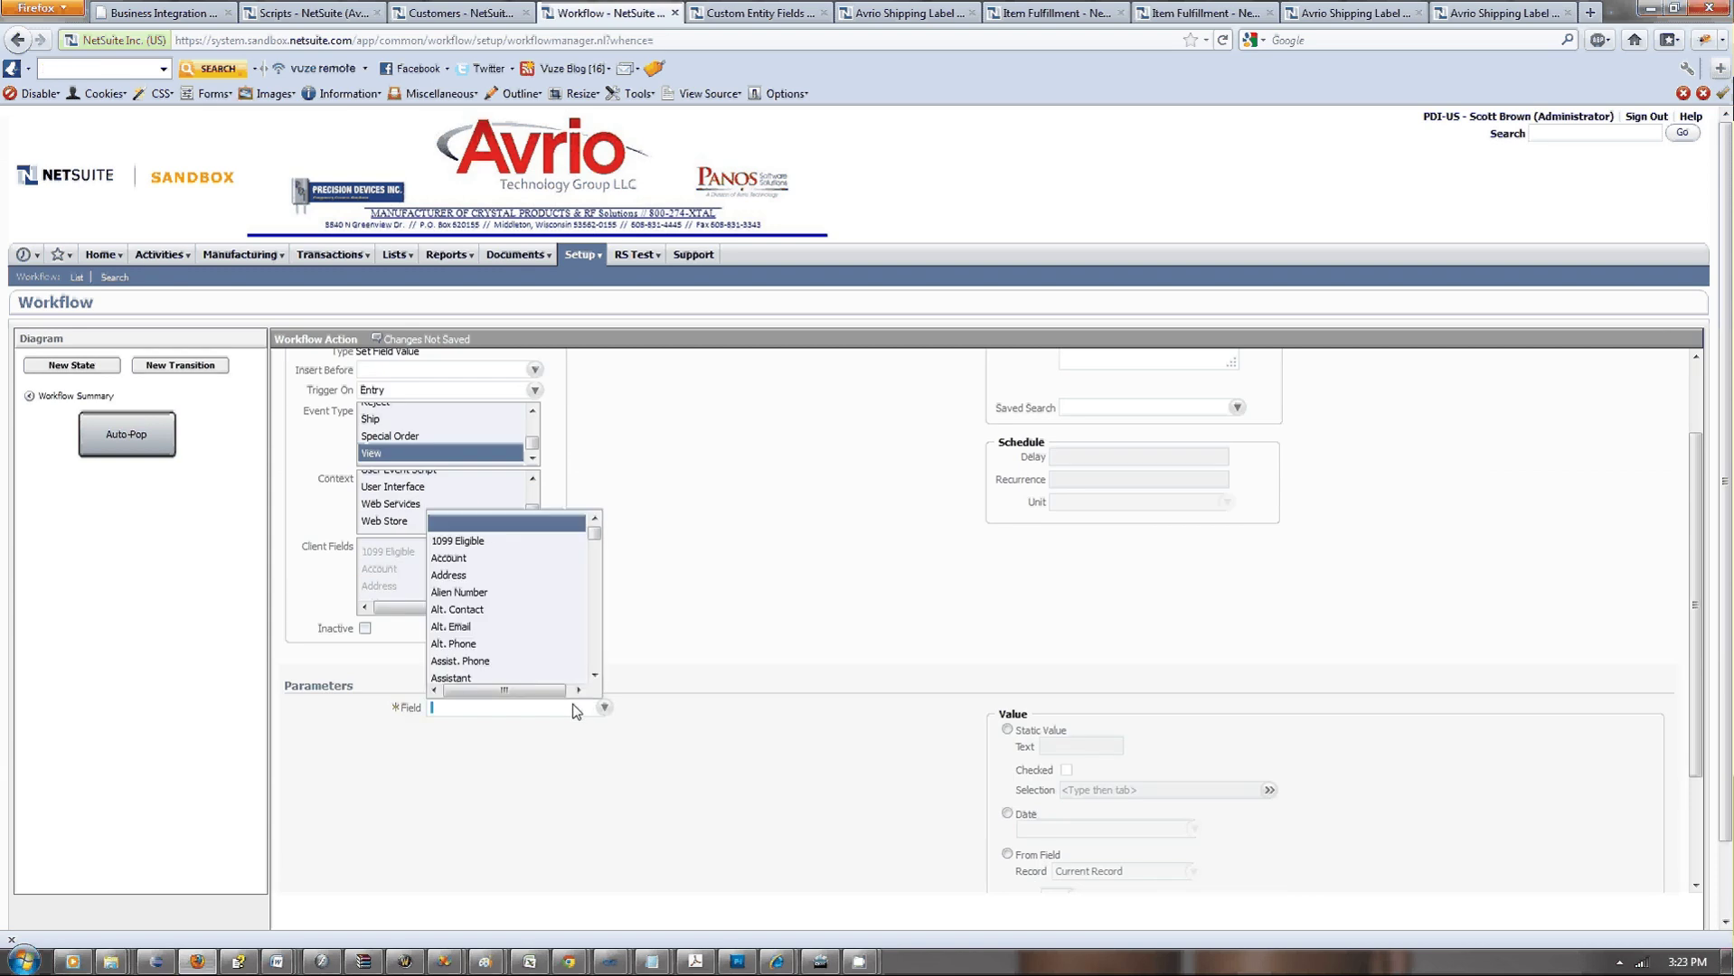
# Choose Terms as the field to set and give it a Static Value.
pyautogui.write('Terms')
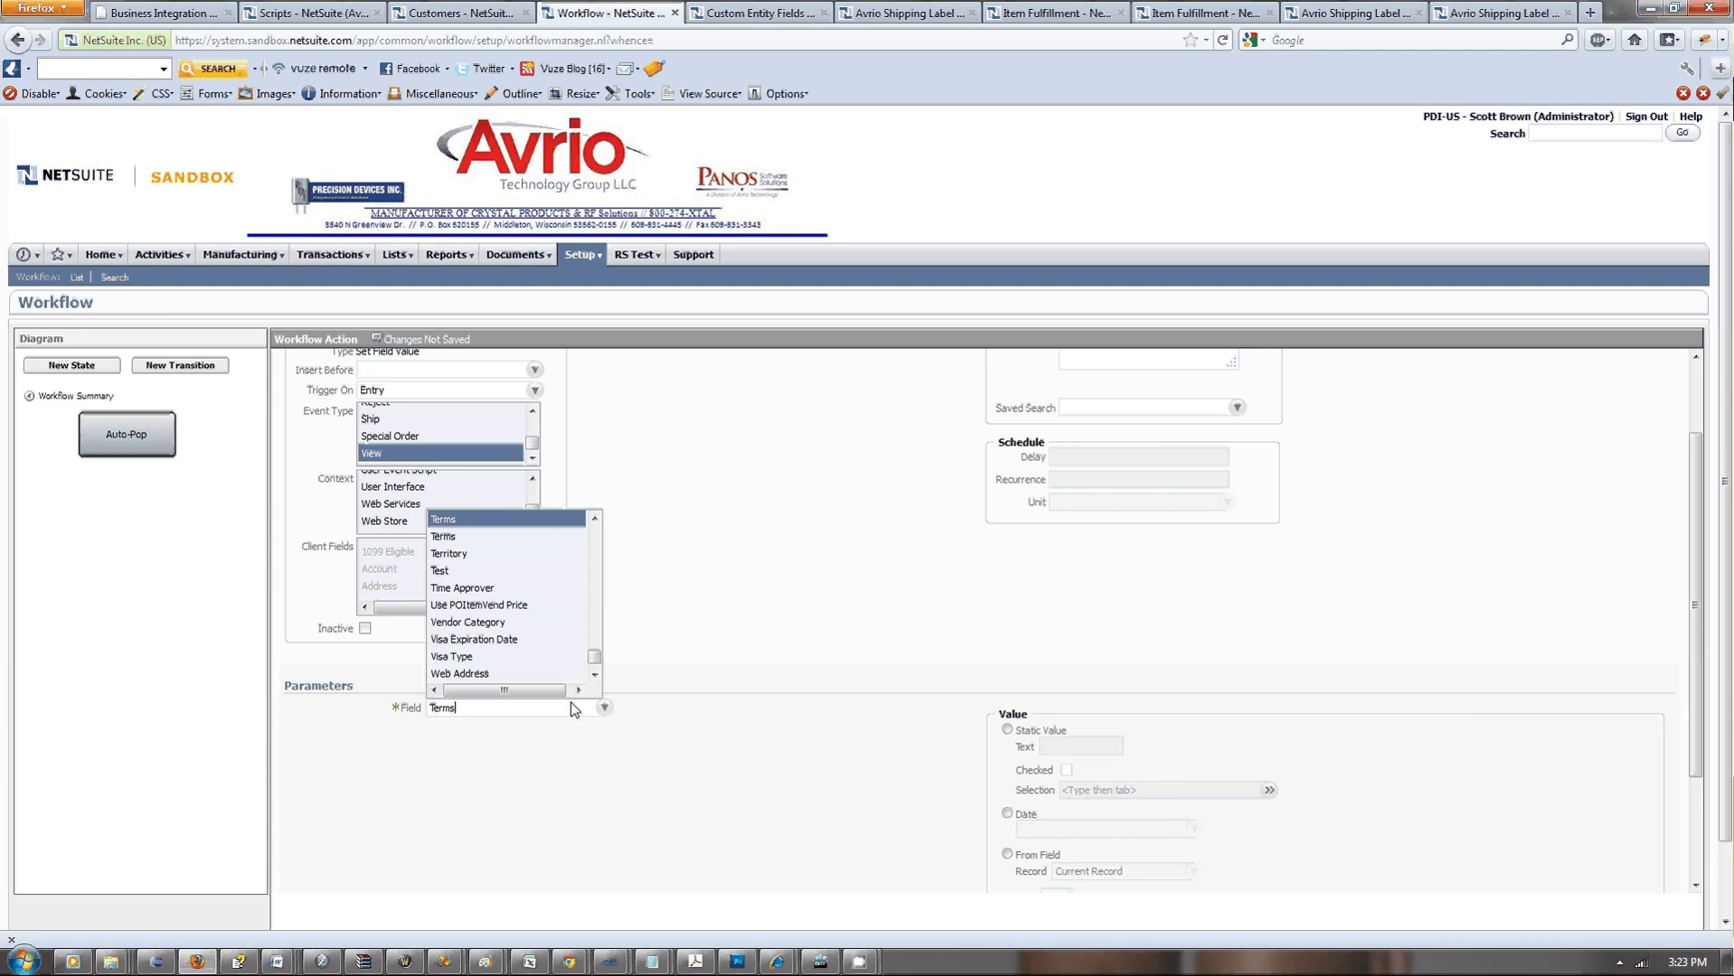
pyautogui.press('Tab')
pyautogui.scroll(-2, 823, 737)
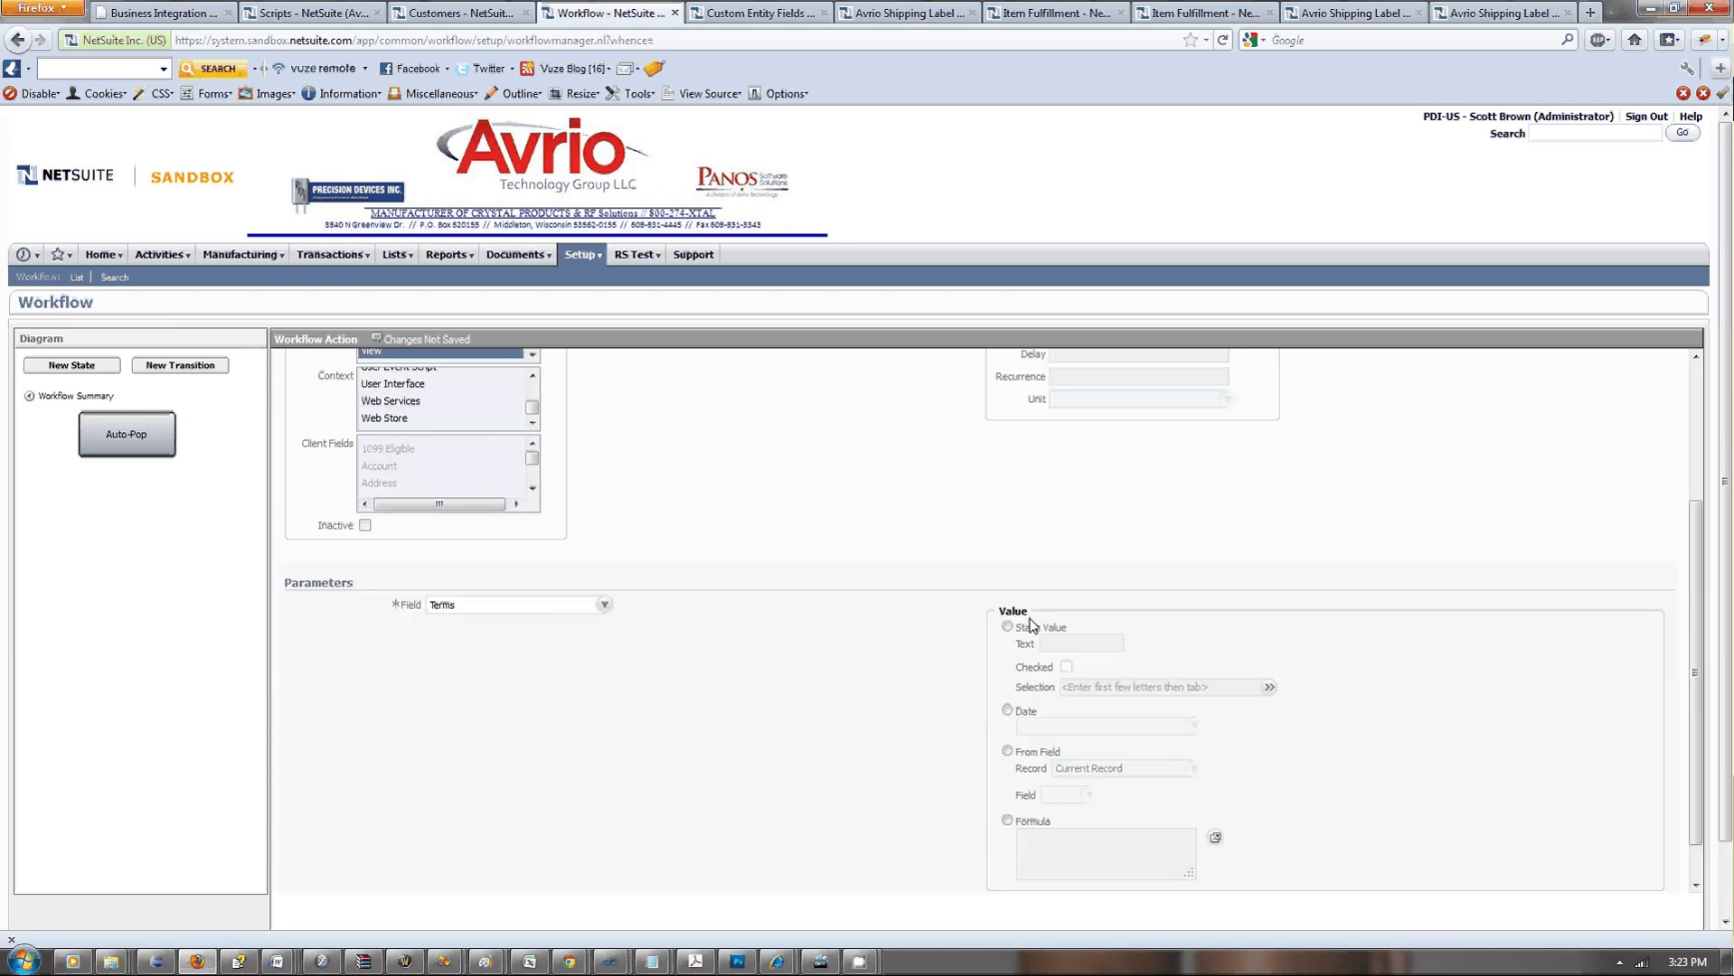
pyautogui.click(1063, 645)
pyautogui.scroll(-1, 1039, 705)
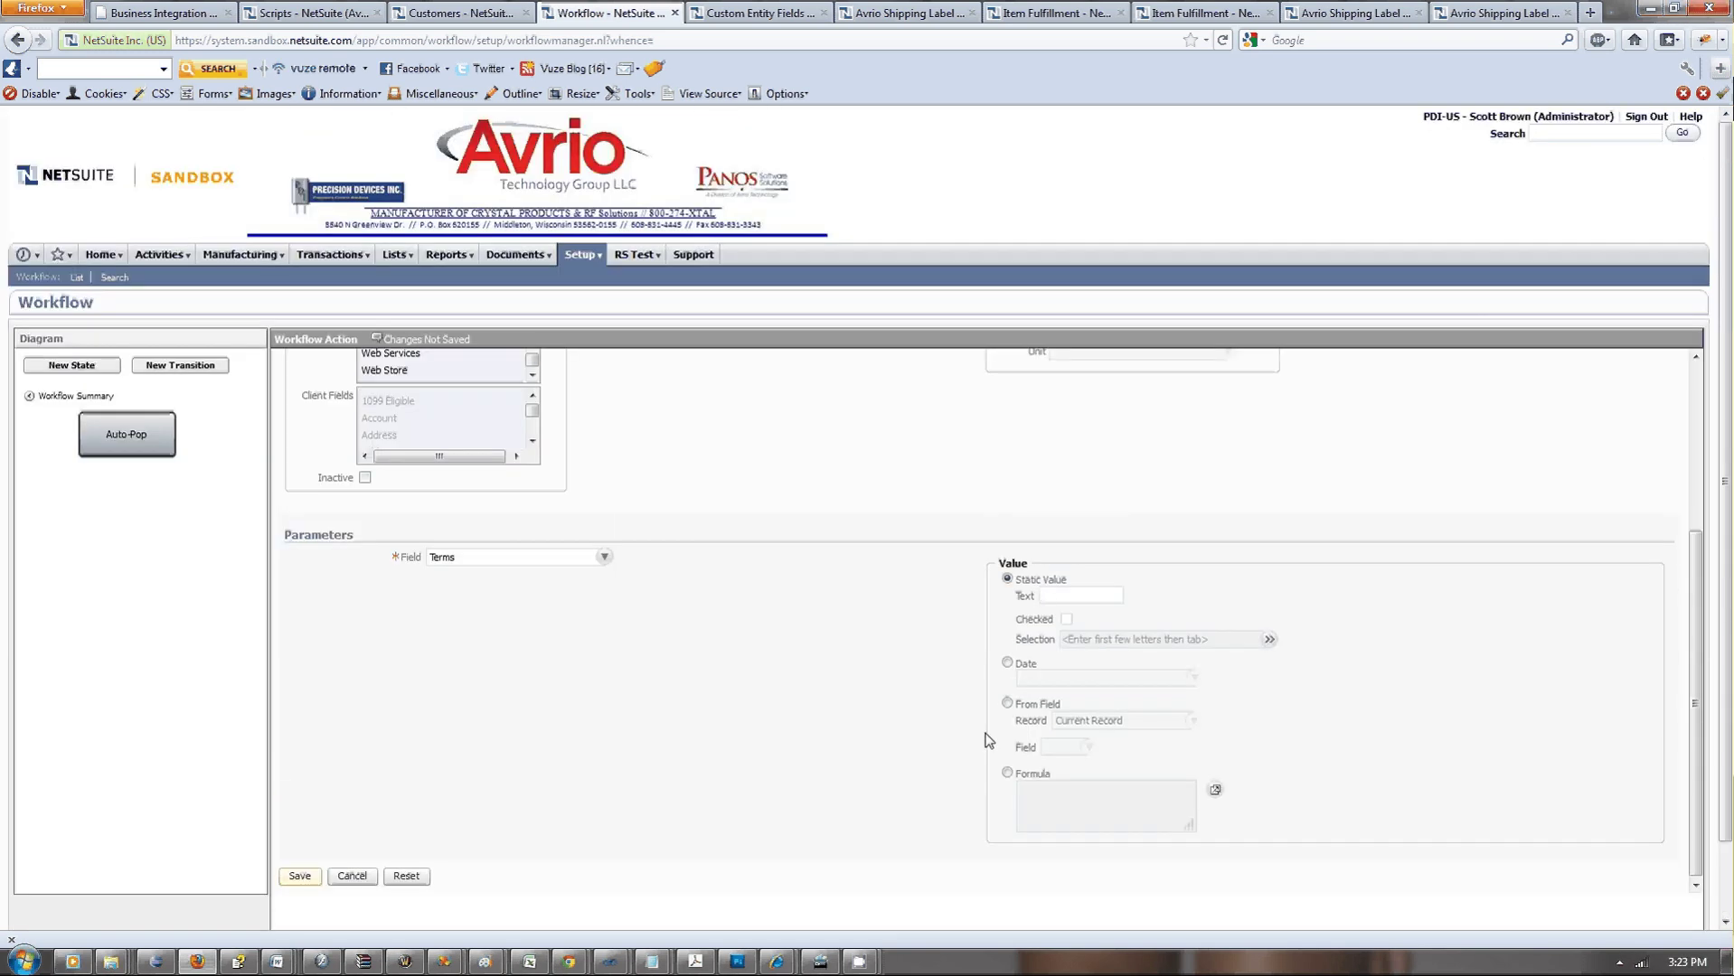
# Enter the note that terms are in the file cabinet and will be emailed, then save.
pyautogui.write('For this')
pyautogui.write(' customer please')
pyautogui.write(' look for the')
pyautogui.write(' terms ')
pyautogui.write('under the fi')
pyautogui.write('le cabinent')
pyautogui.write('. T')
pyautogui.write('he terms w')
pyautogui.write('ill')
pyautogui.write(' be attache')
pyautogui.write('d in an ')
pyautogui.write('email')
pyautogui.press('BackSpace')
pyautogui.write('l')
pyautogui.scroll(-2, 990, 741)
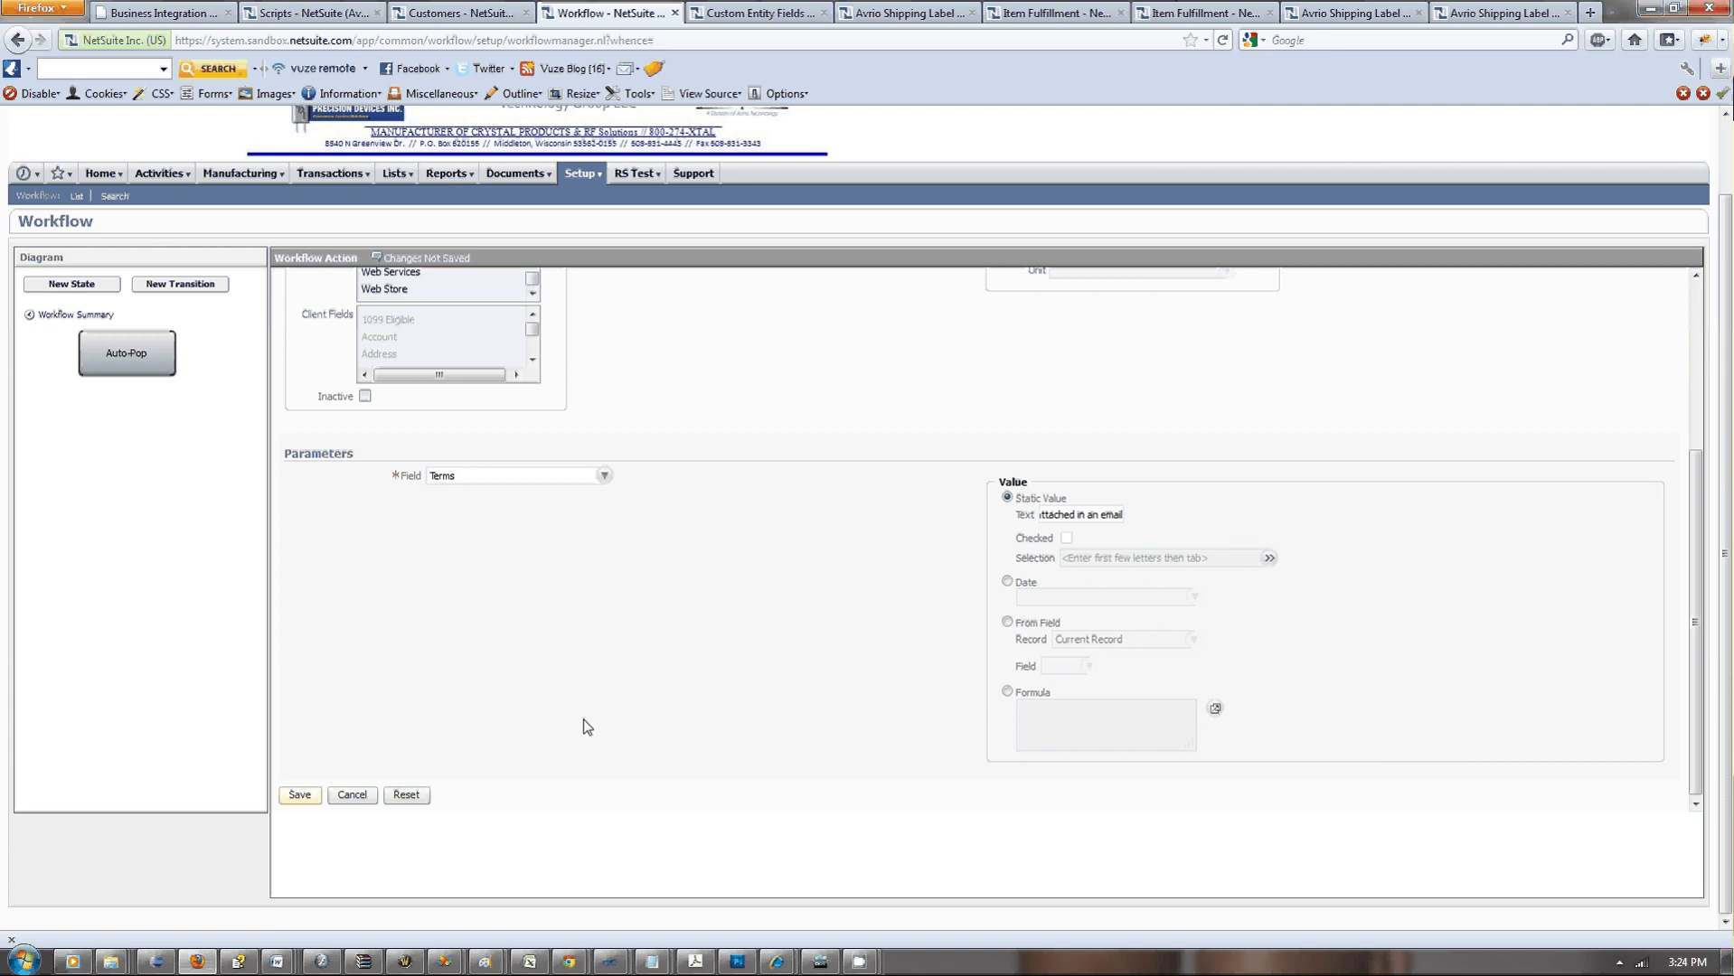
pyautogui.scroll(6, 747, 620)
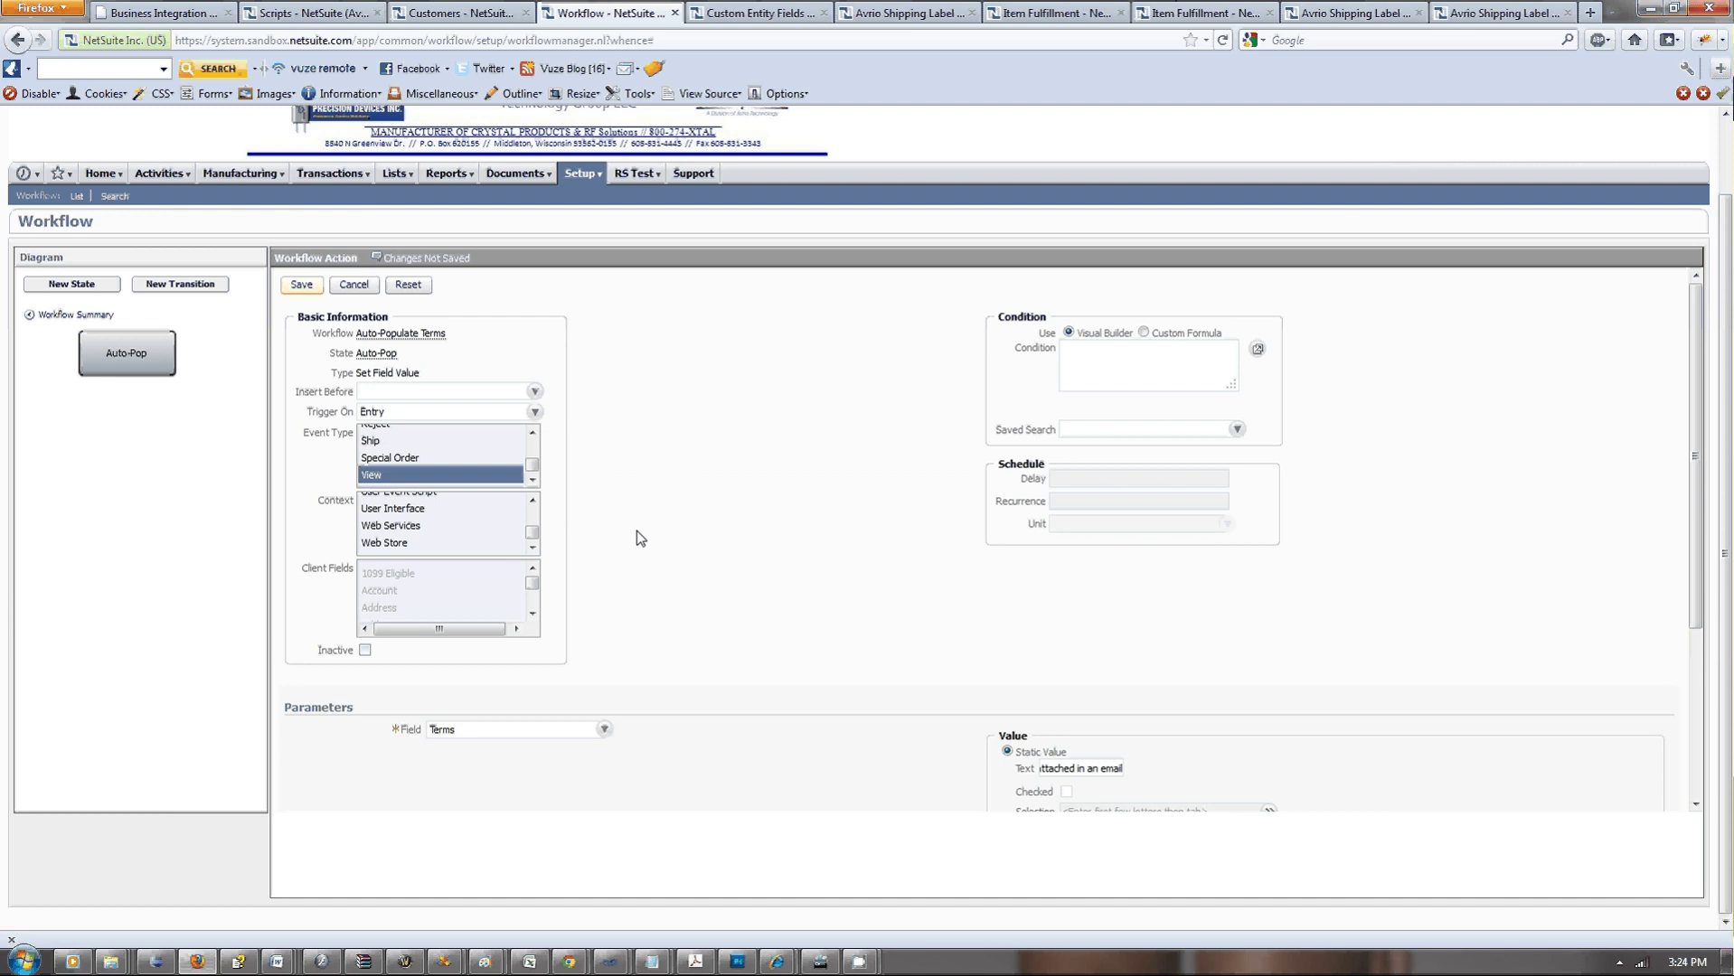
pyautogui.scroll(-5, 309, 573)
pyautogui.scroll(5, 289, 352)
pyautogui.click(301, 285)
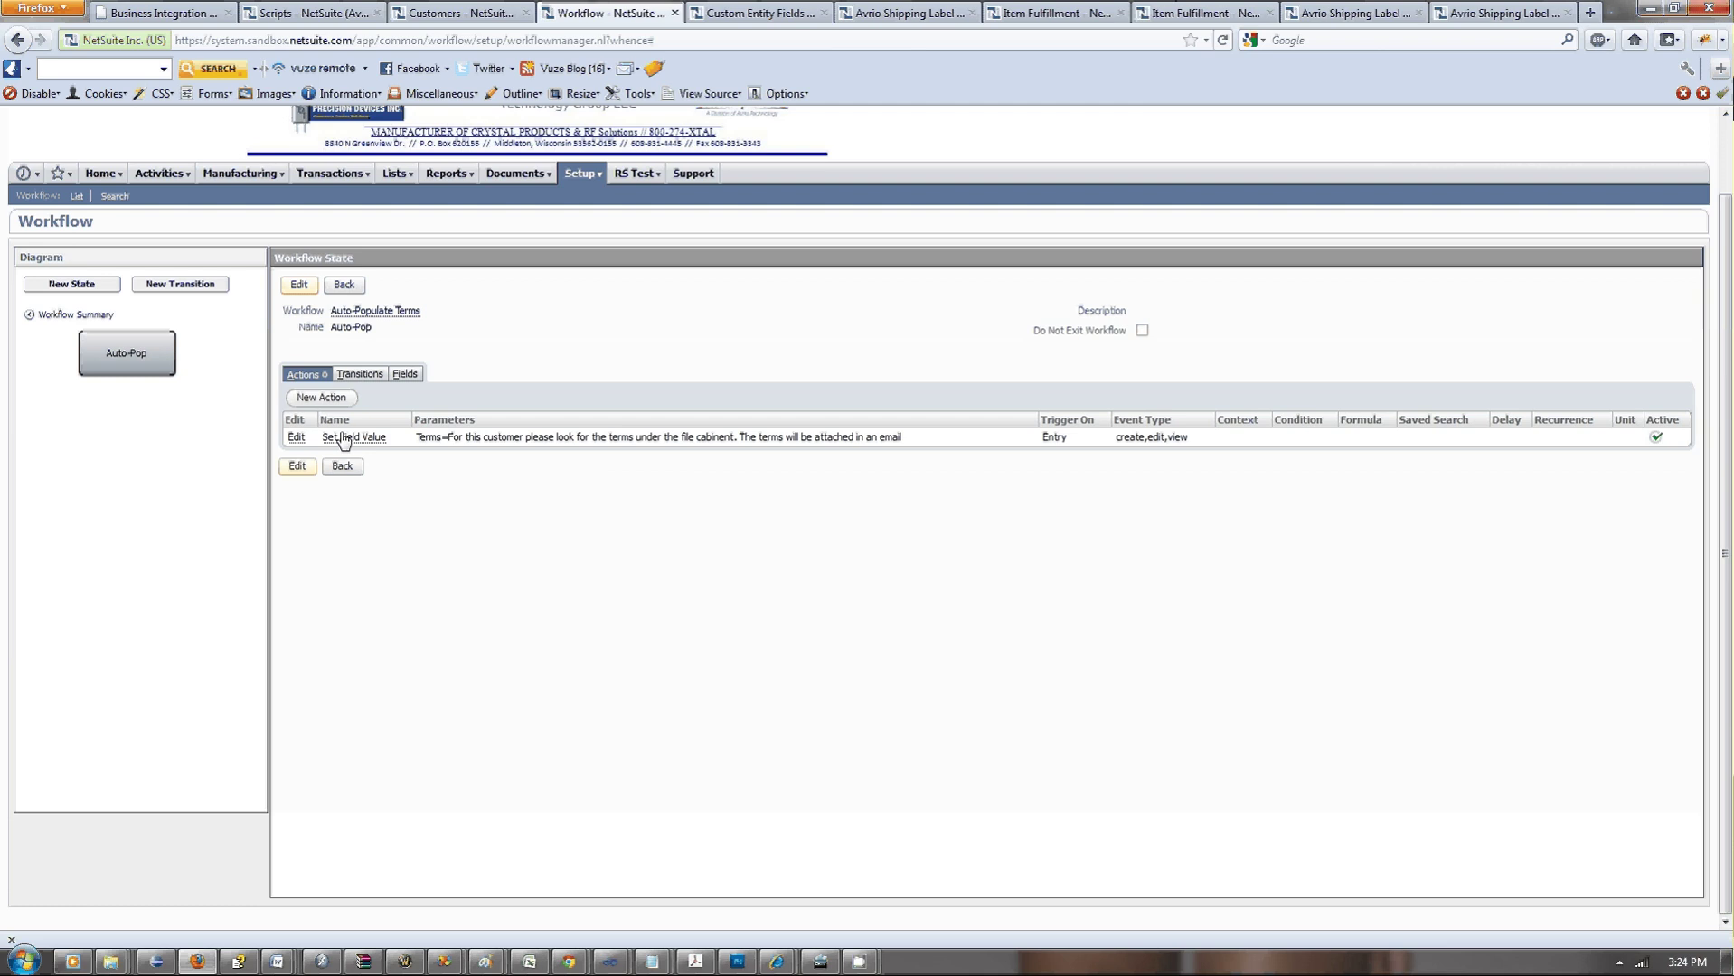
# Add another Set Field Value action, inserted before the existing Set Field Value.
pyautogui.click(324, 398)
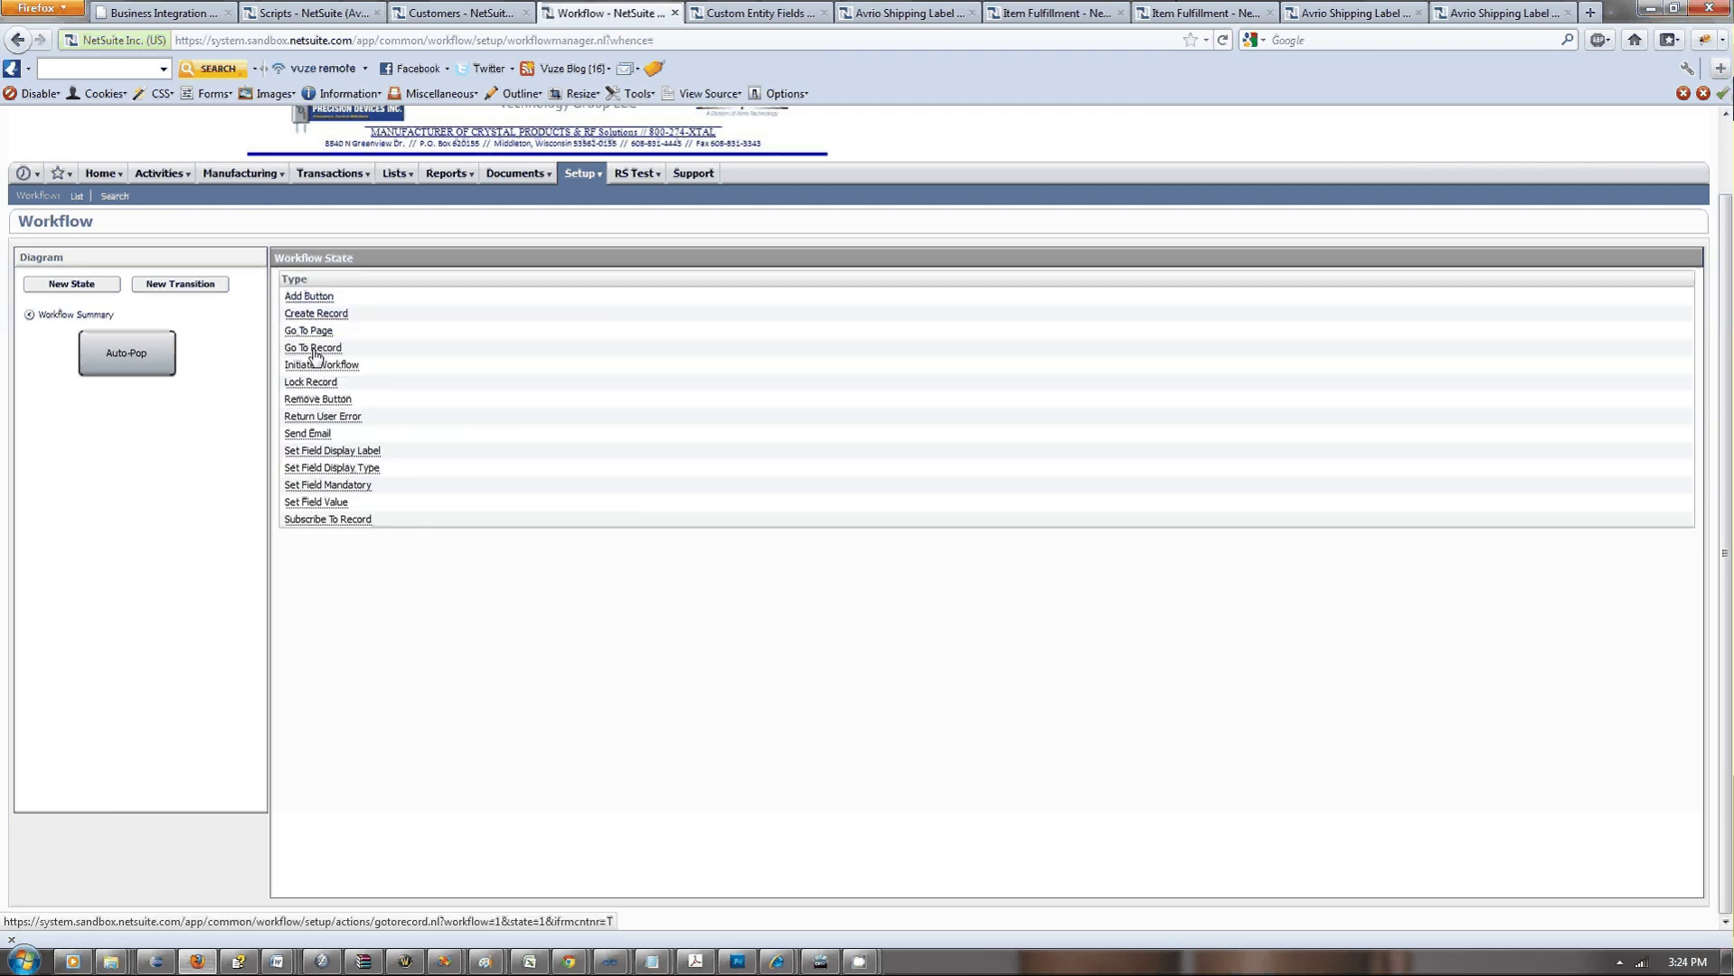
pyautogui.click(323, 506)
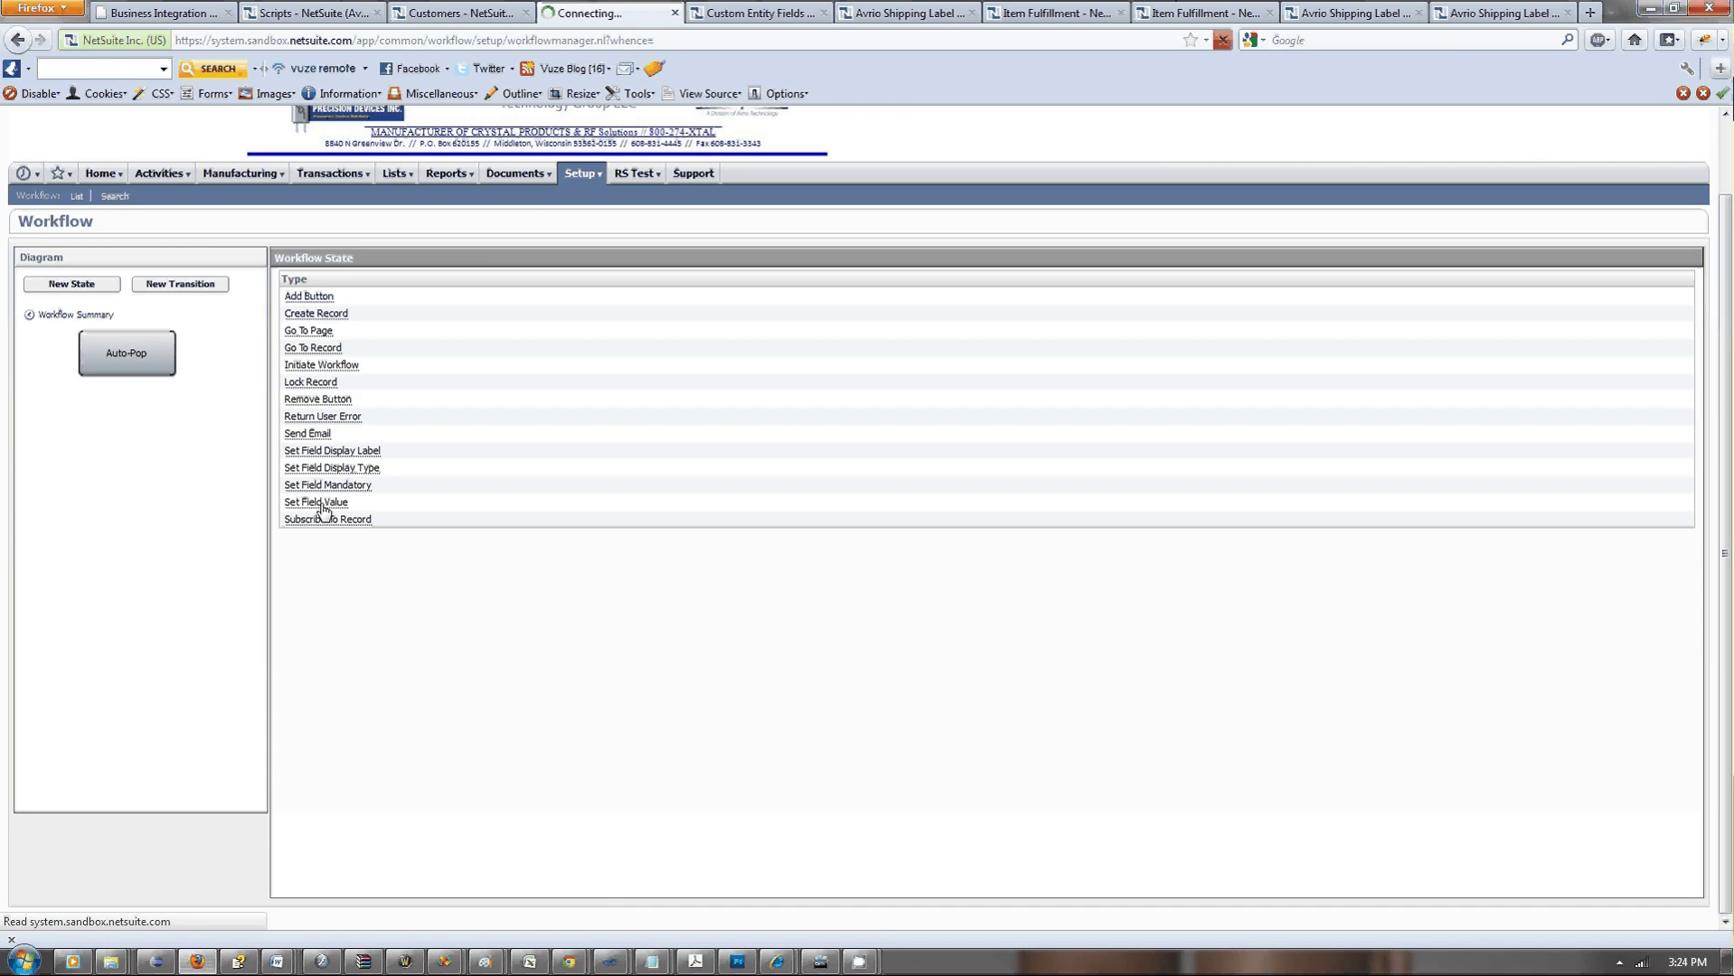
pyautogui.click(403, 393)
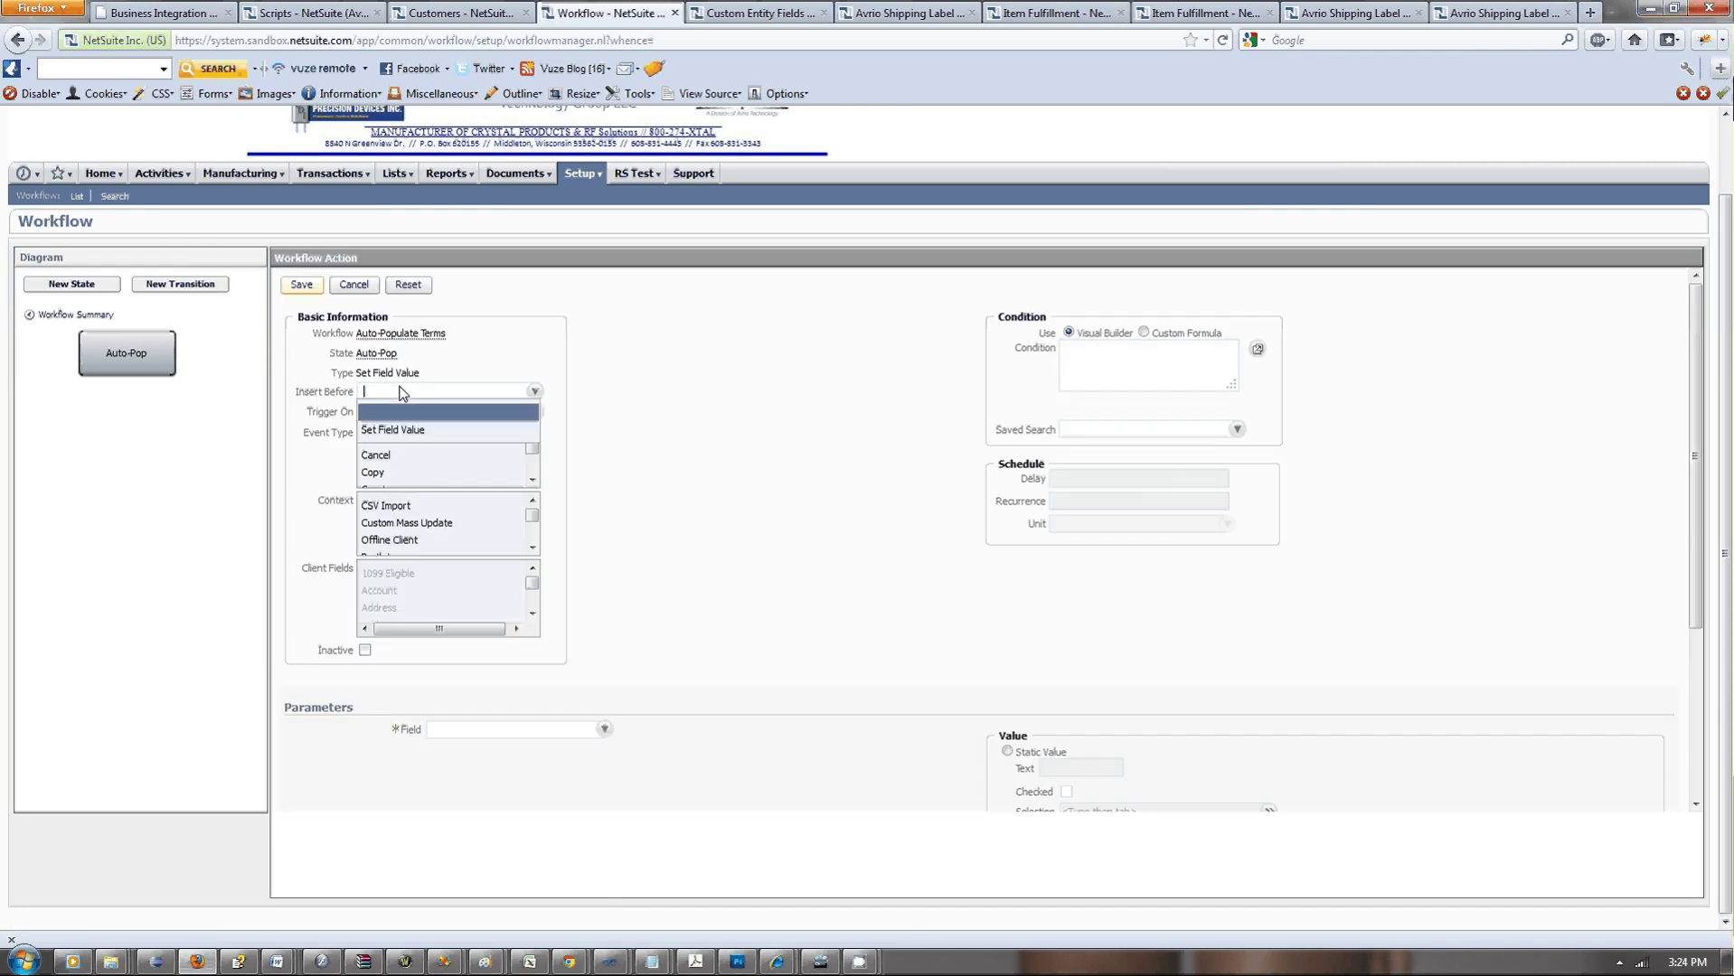
pyautogui.click(396, 430)
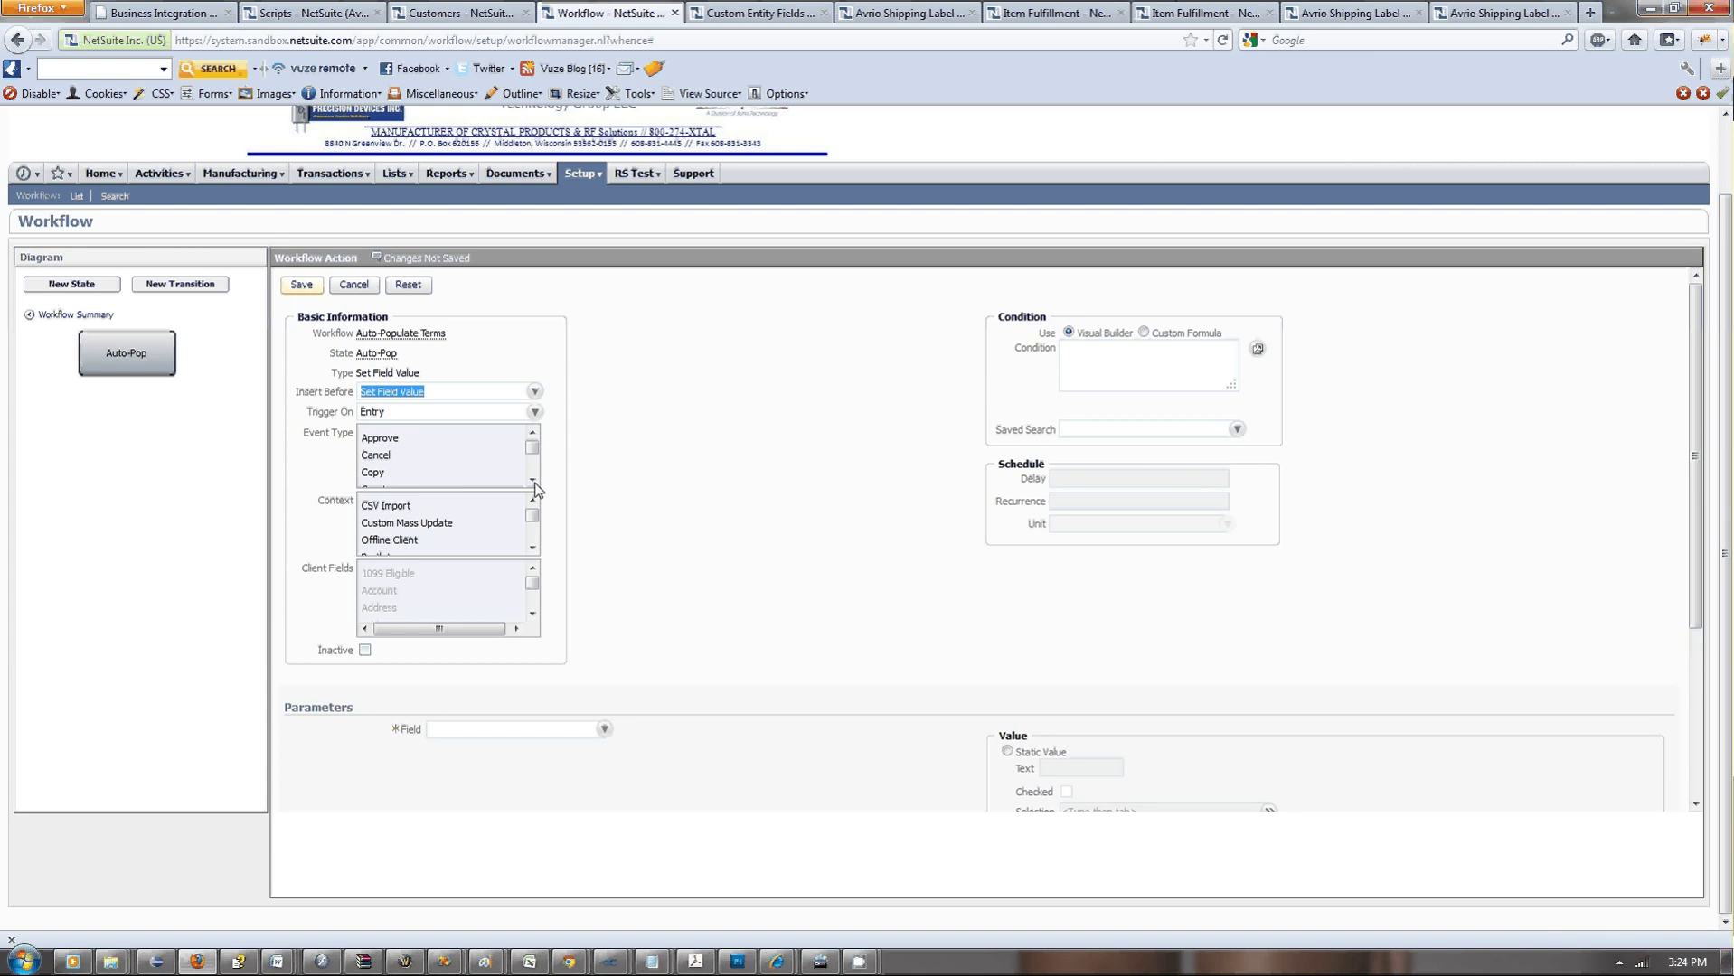
# Select Copy, Edit and View as the new action's event types.
pyautogui.click(451, 471)
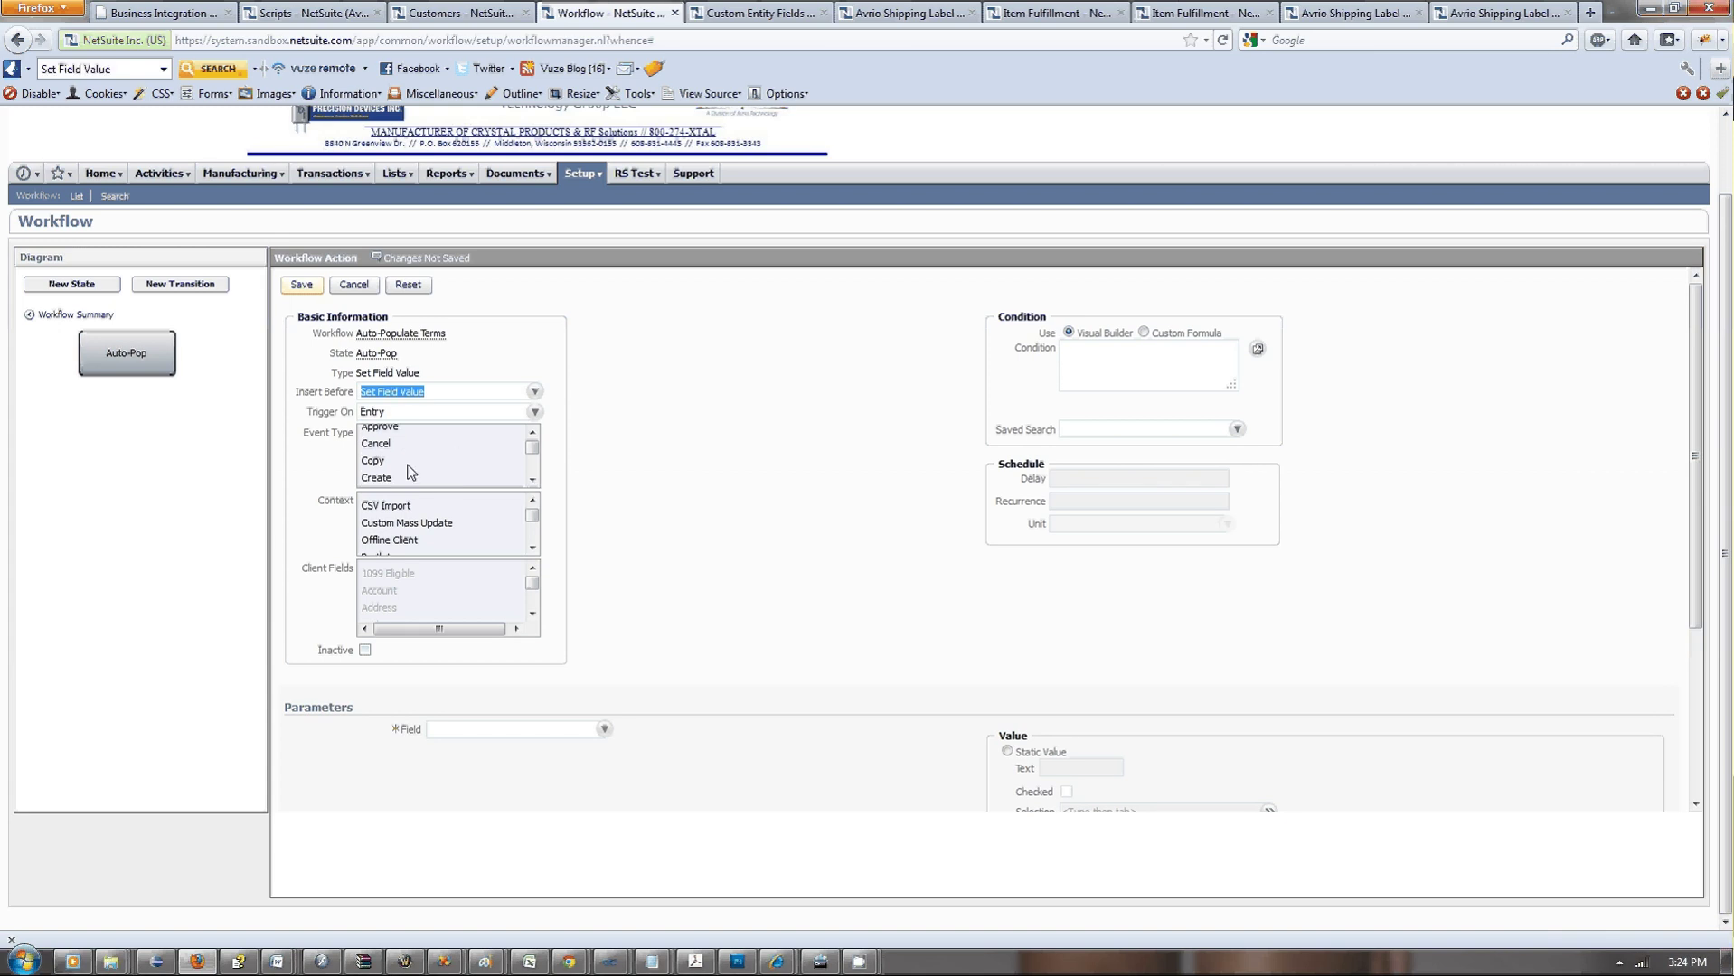
pyautogui.click(532, 480)
pyautogui.click(533, 481)
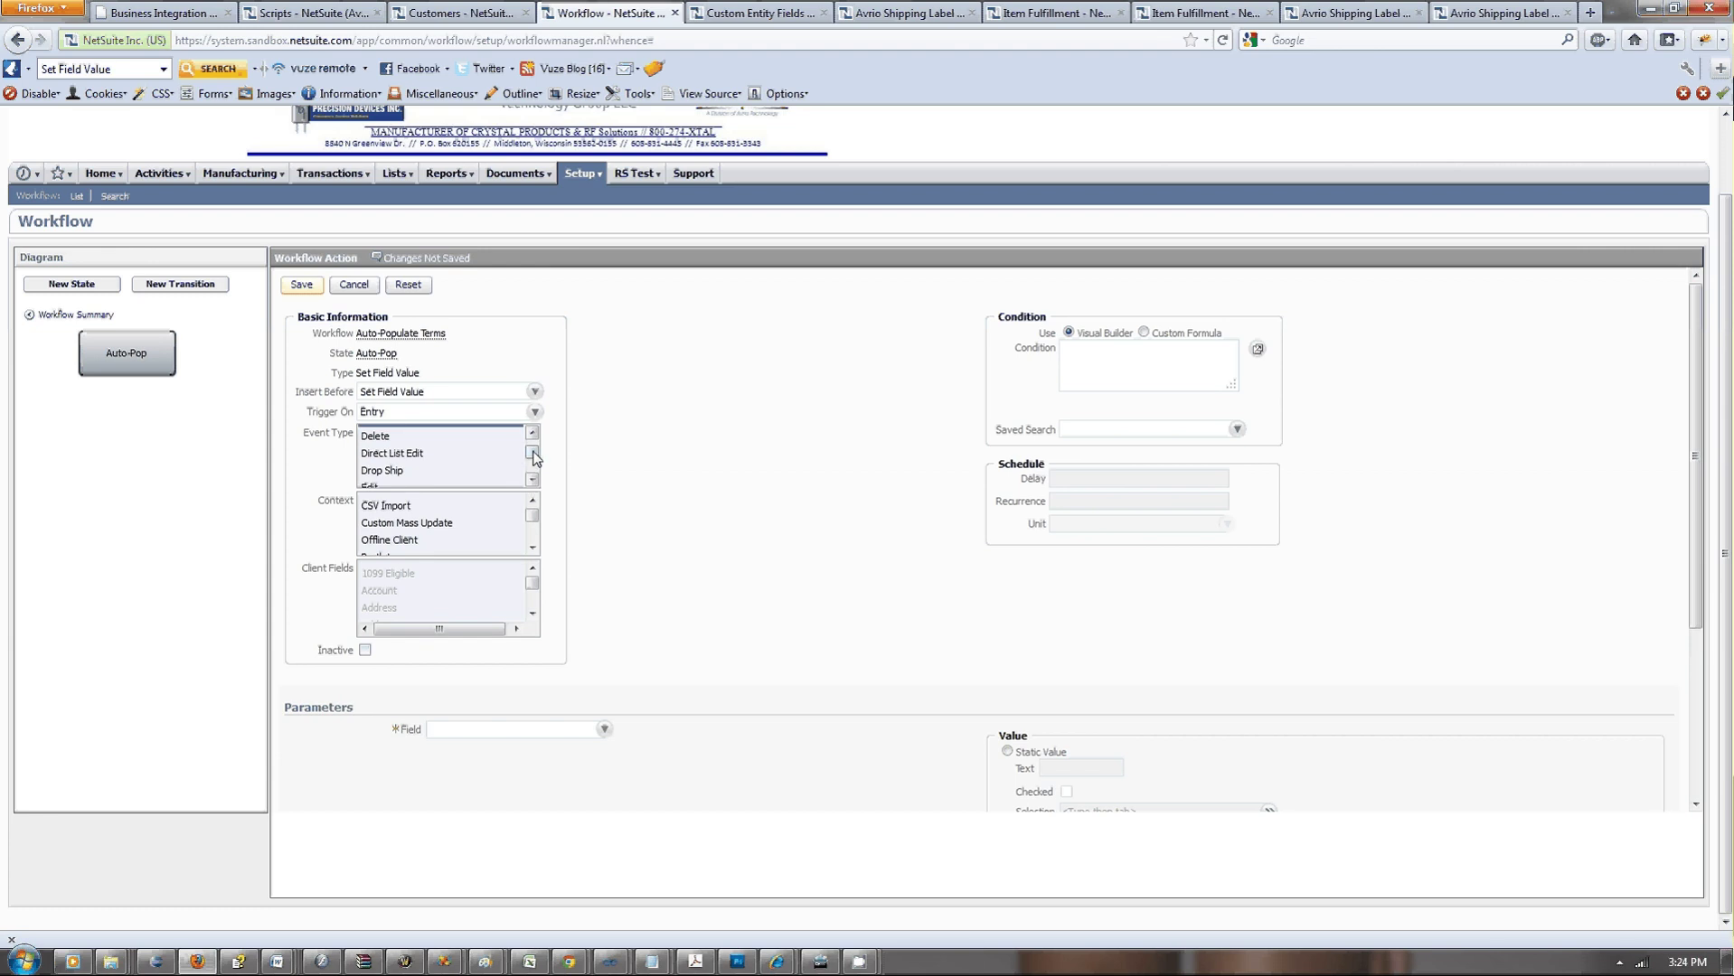
pyautogui.moveTo(534, 457); pyautogui.dragTo(535, 461)
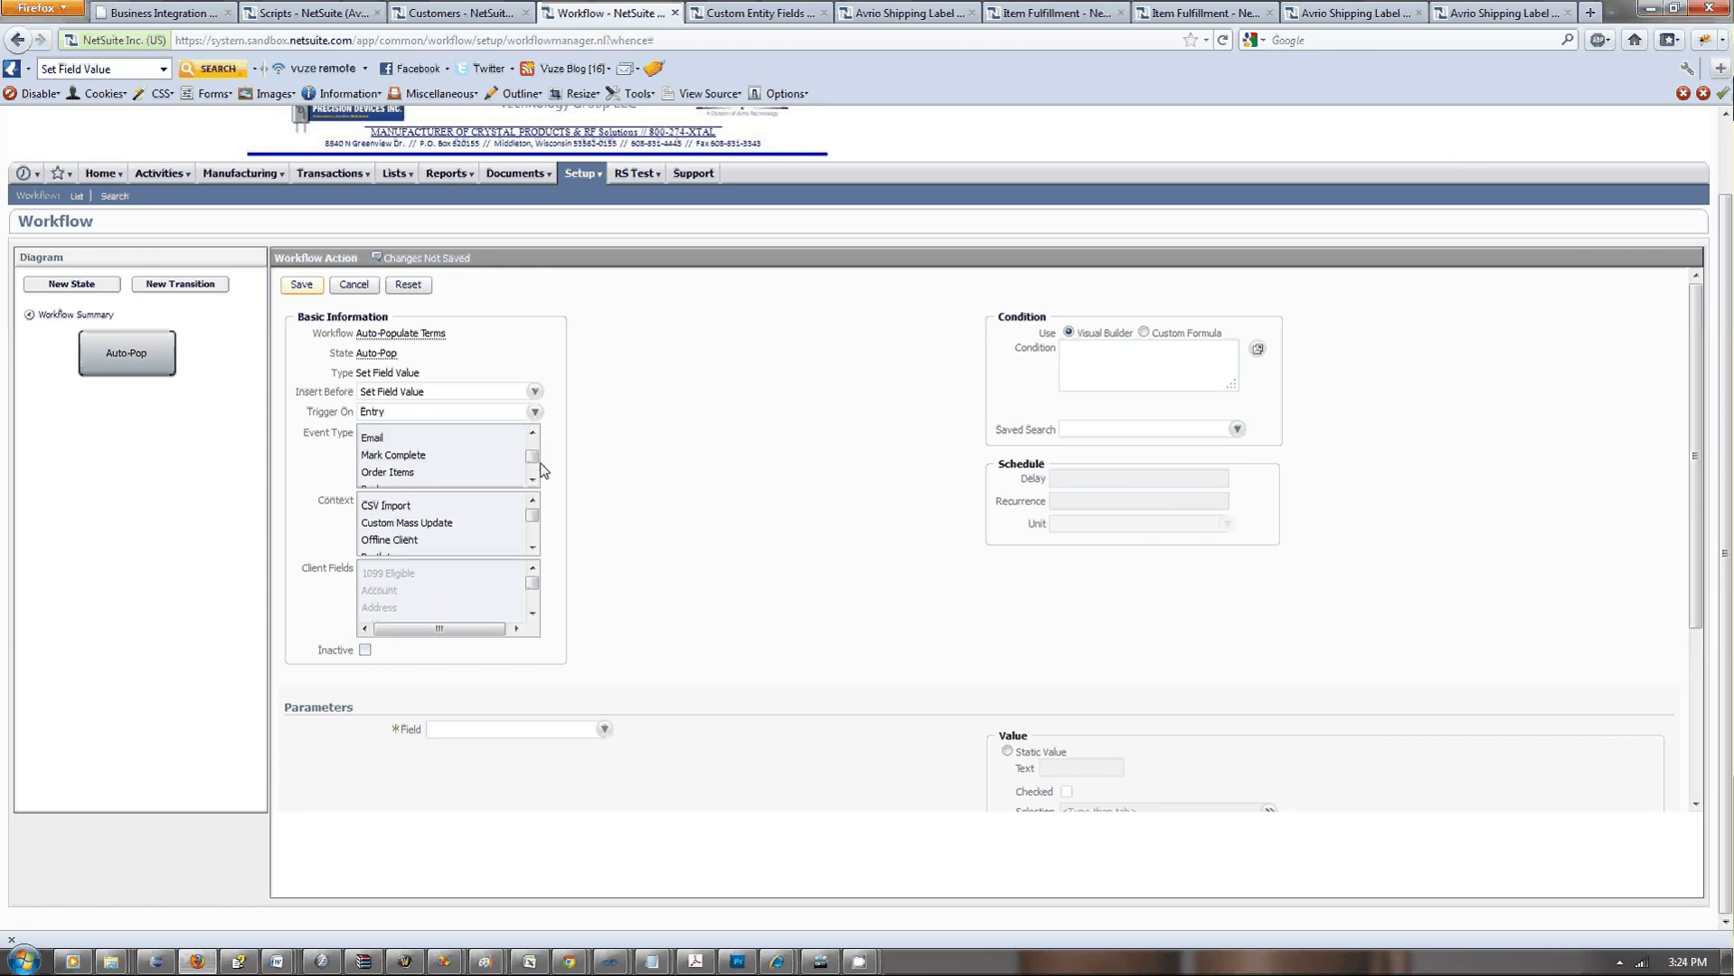
pyautogui.scroll(1, 537, 456)
pyautogui.press('e')
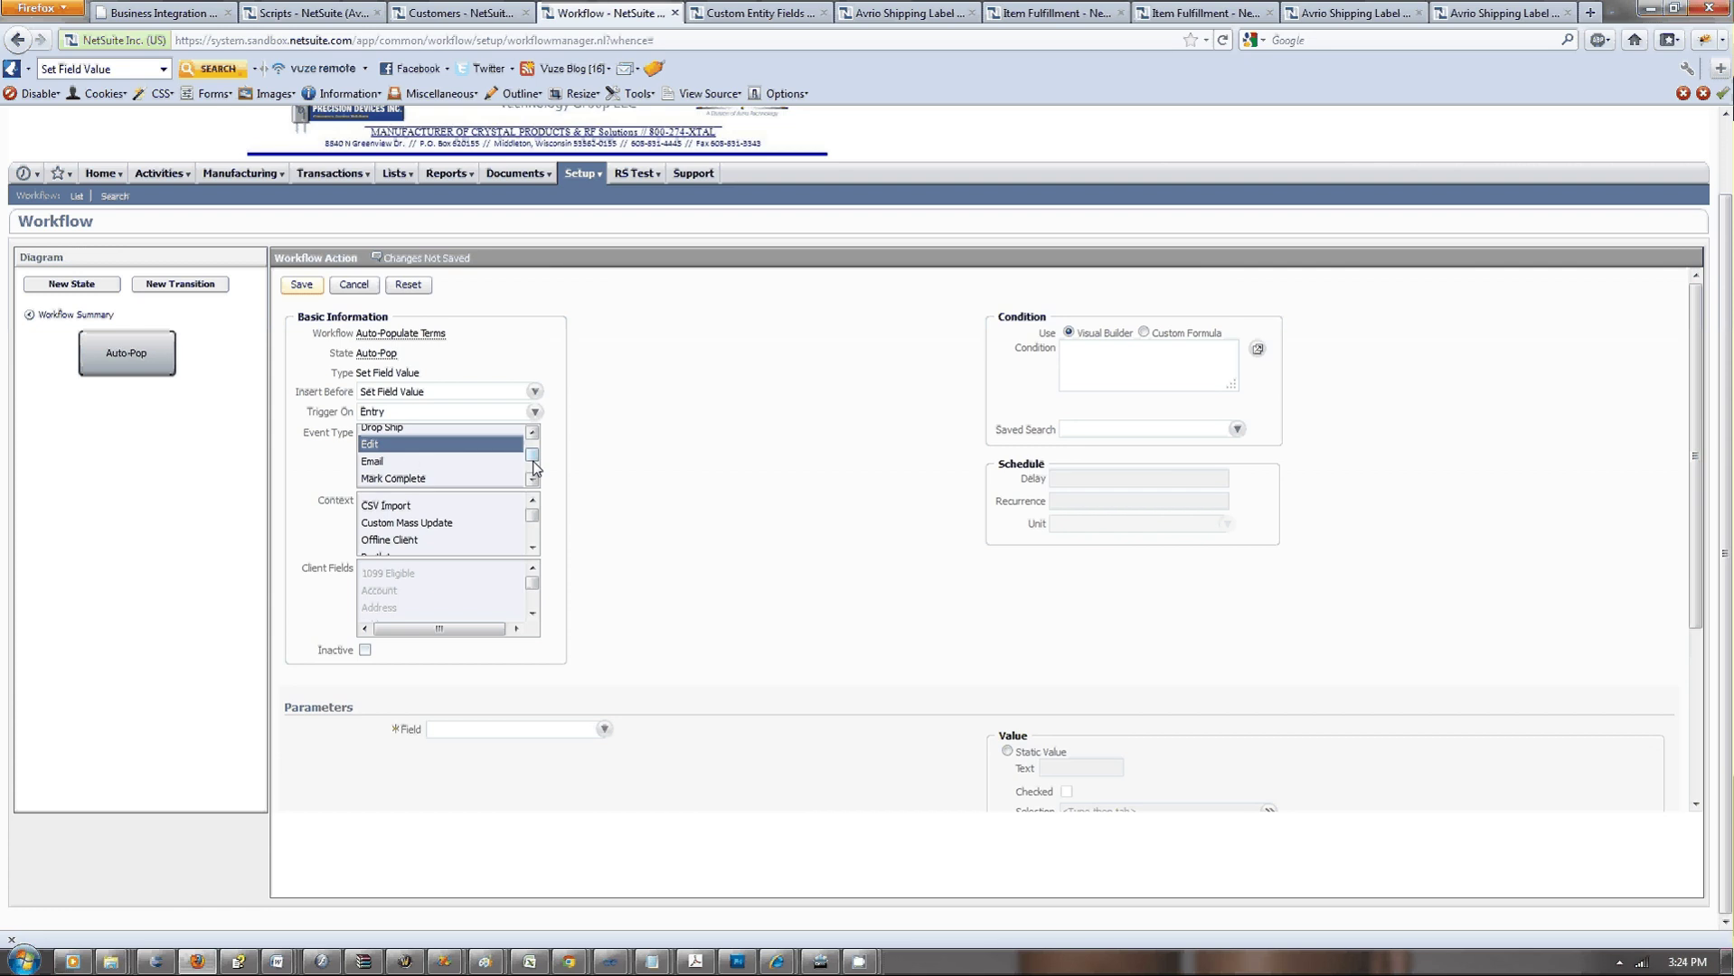
pyautogui.click(534, 467)
pyautogui.click(536, 479)
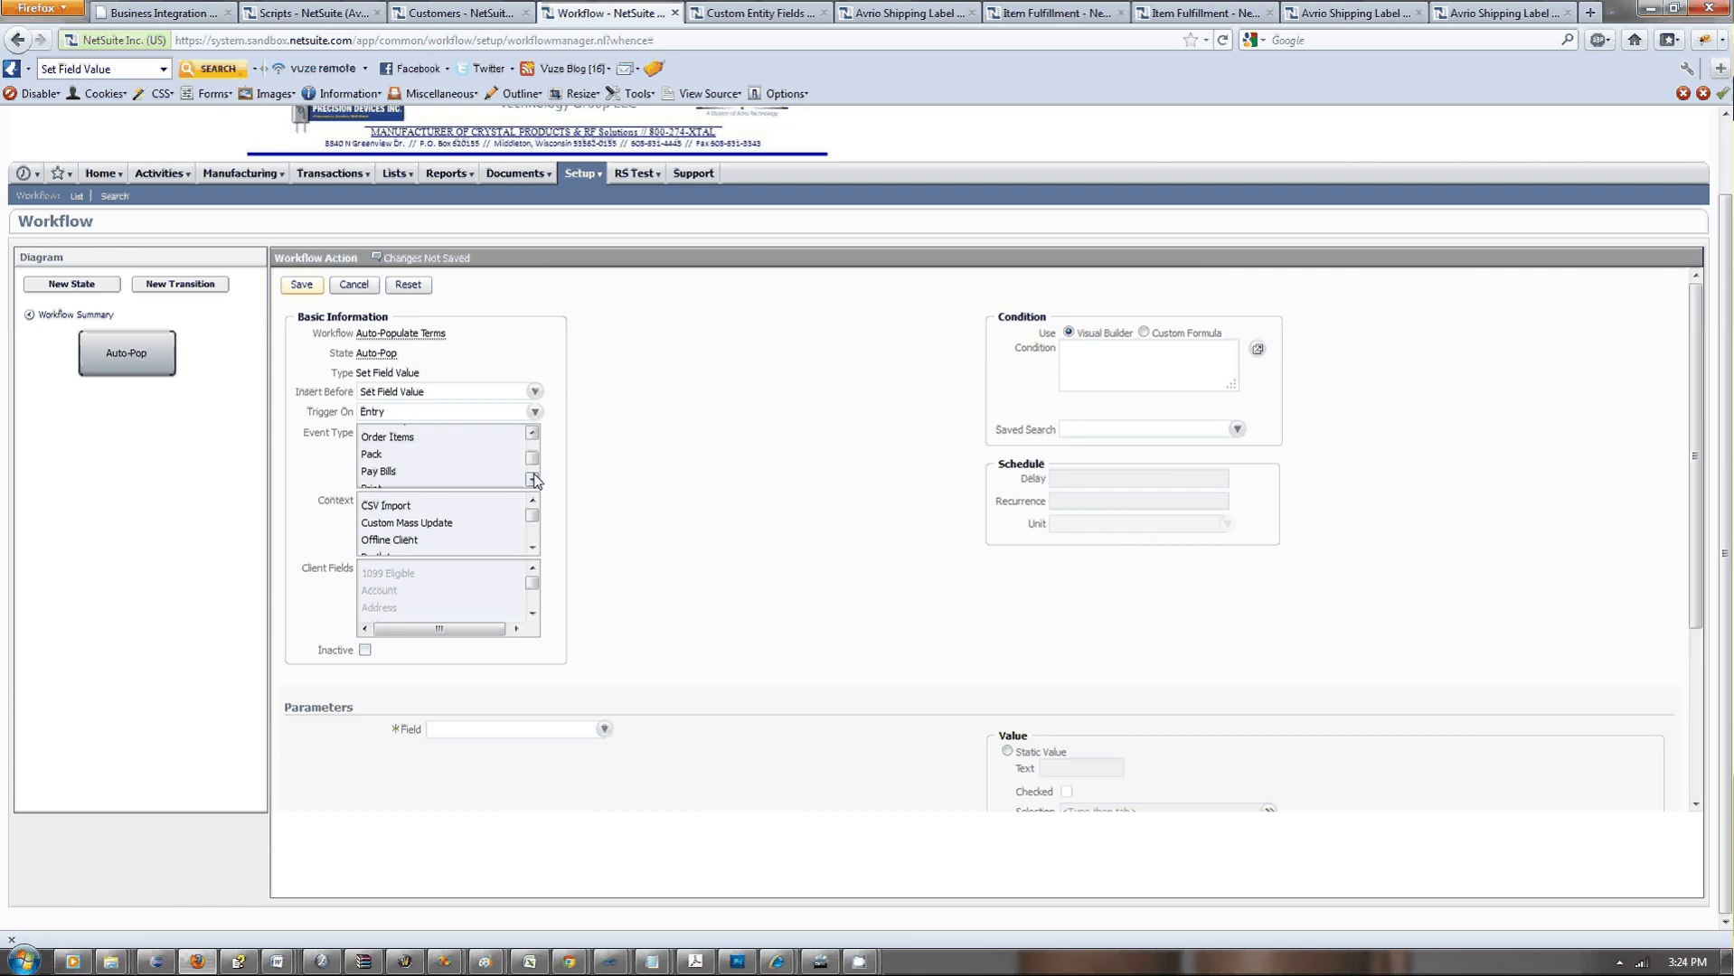
pyautogui.click(534, 479)
pyautogui.click(534, 479)
pyautogui.click(497, 474)
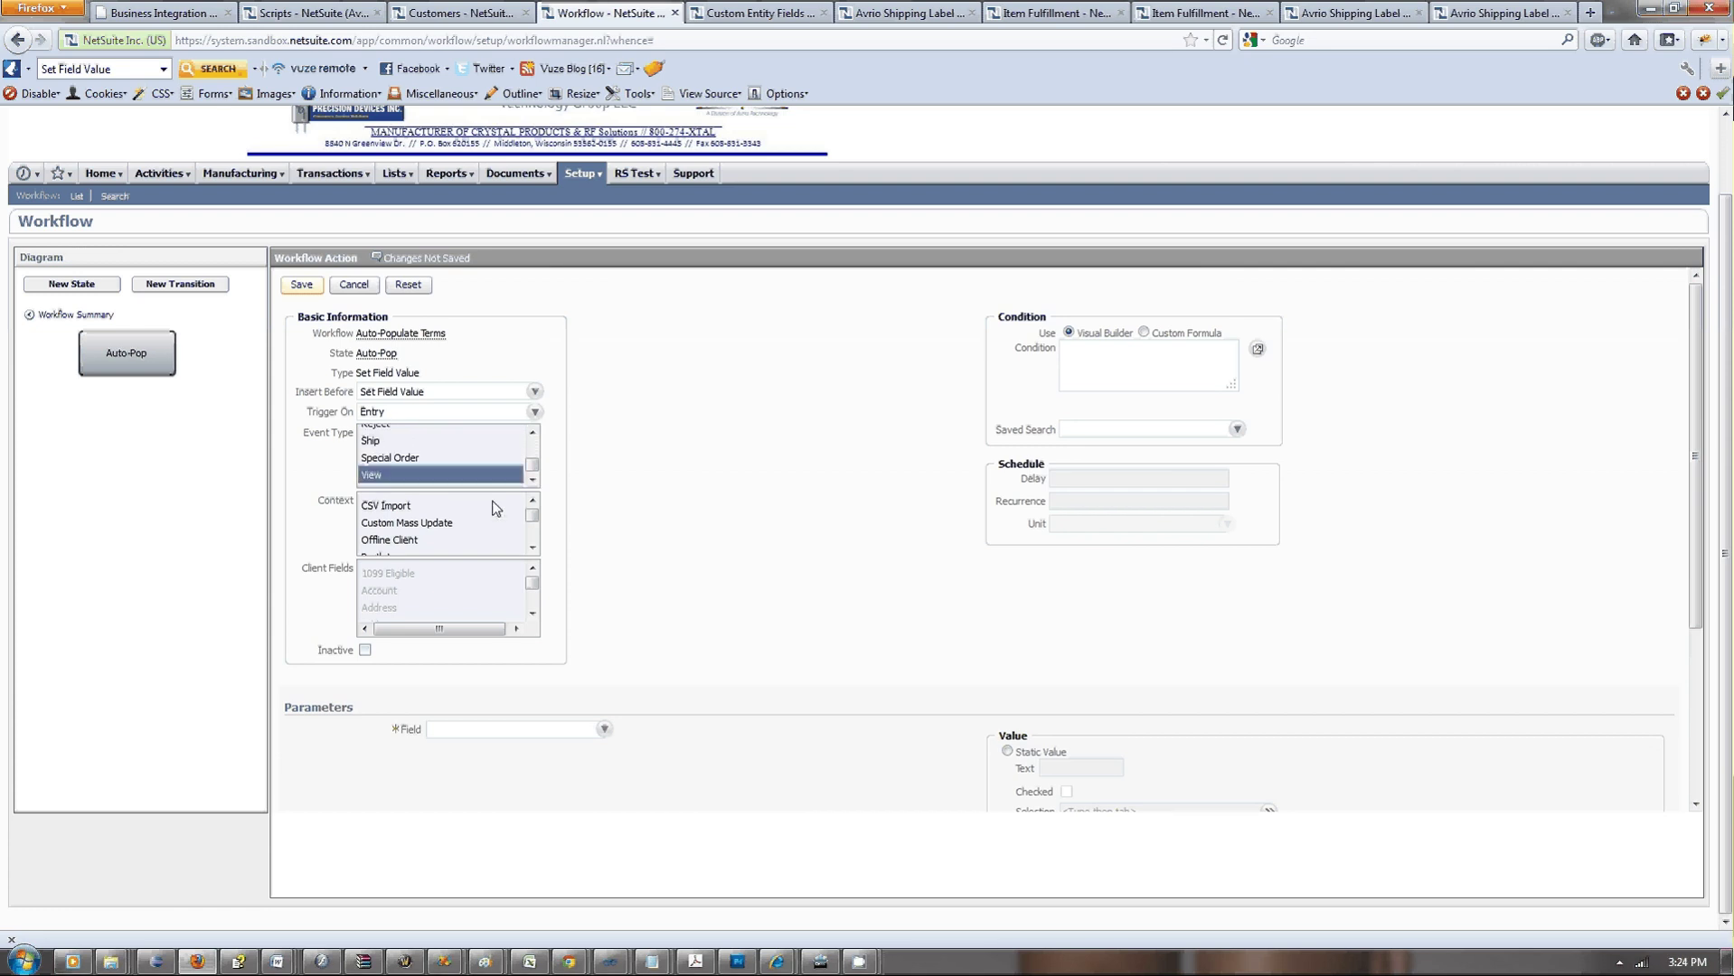
pyautogui.scroll(-2, 603, 543)
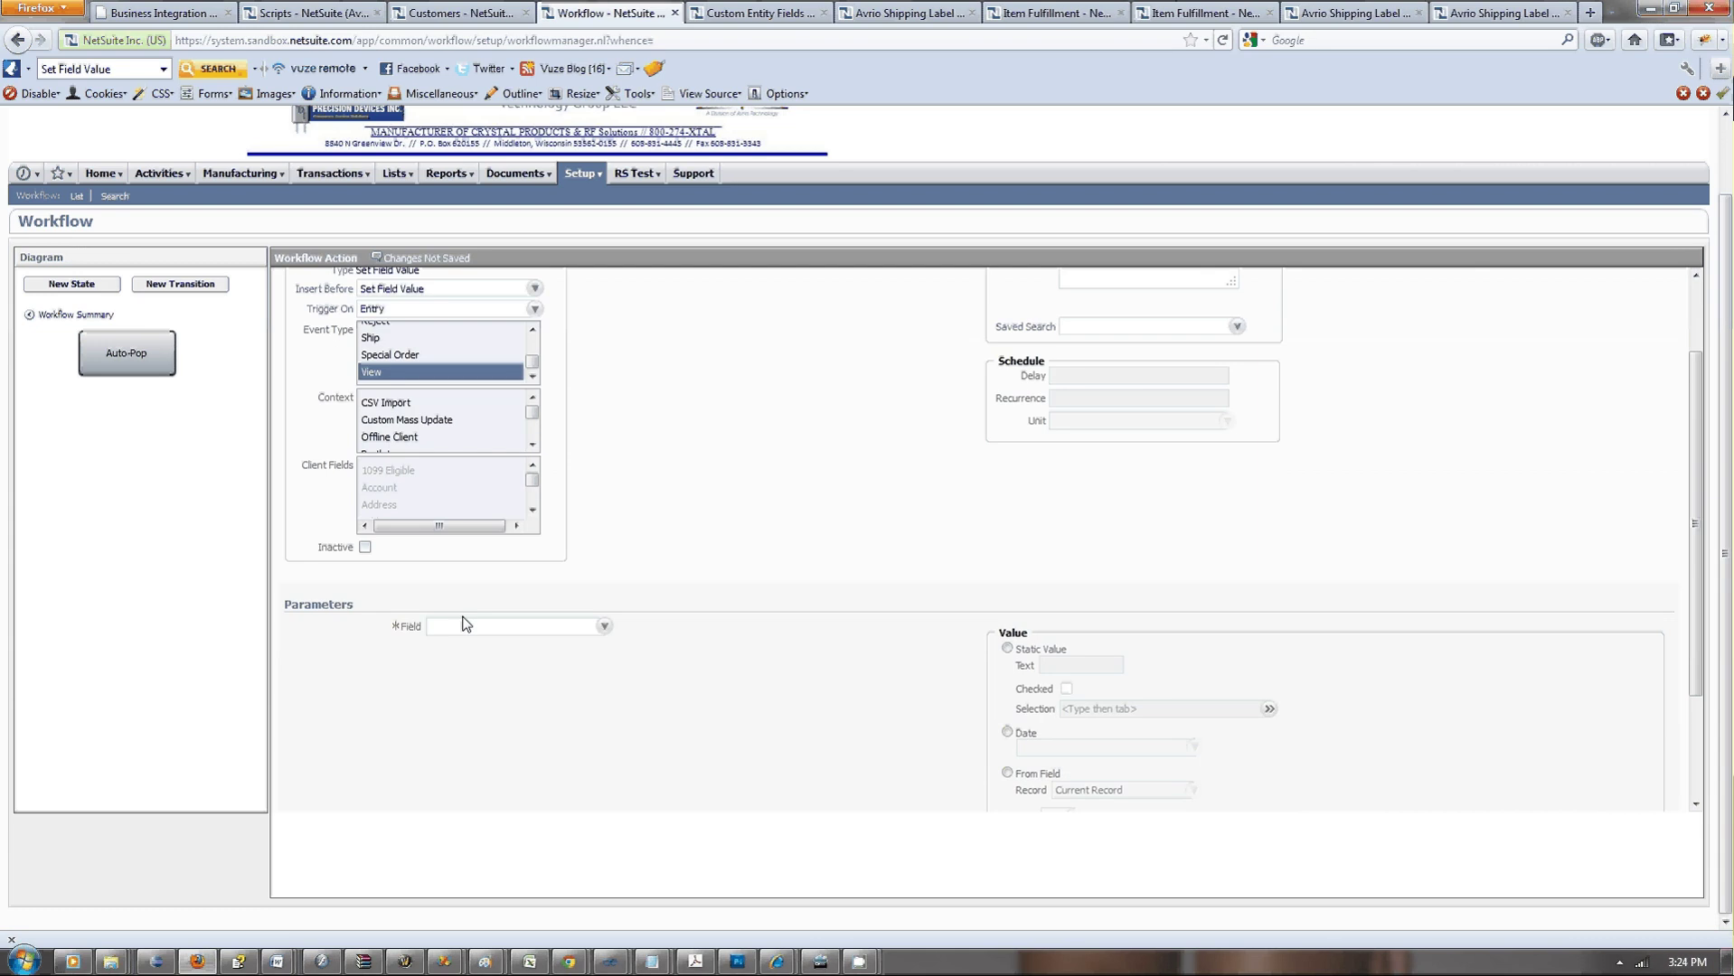
# Set the field to Terms and switch its value from static to another field.
pyautogui.click(469, 626)
pyautogui.write('terms')
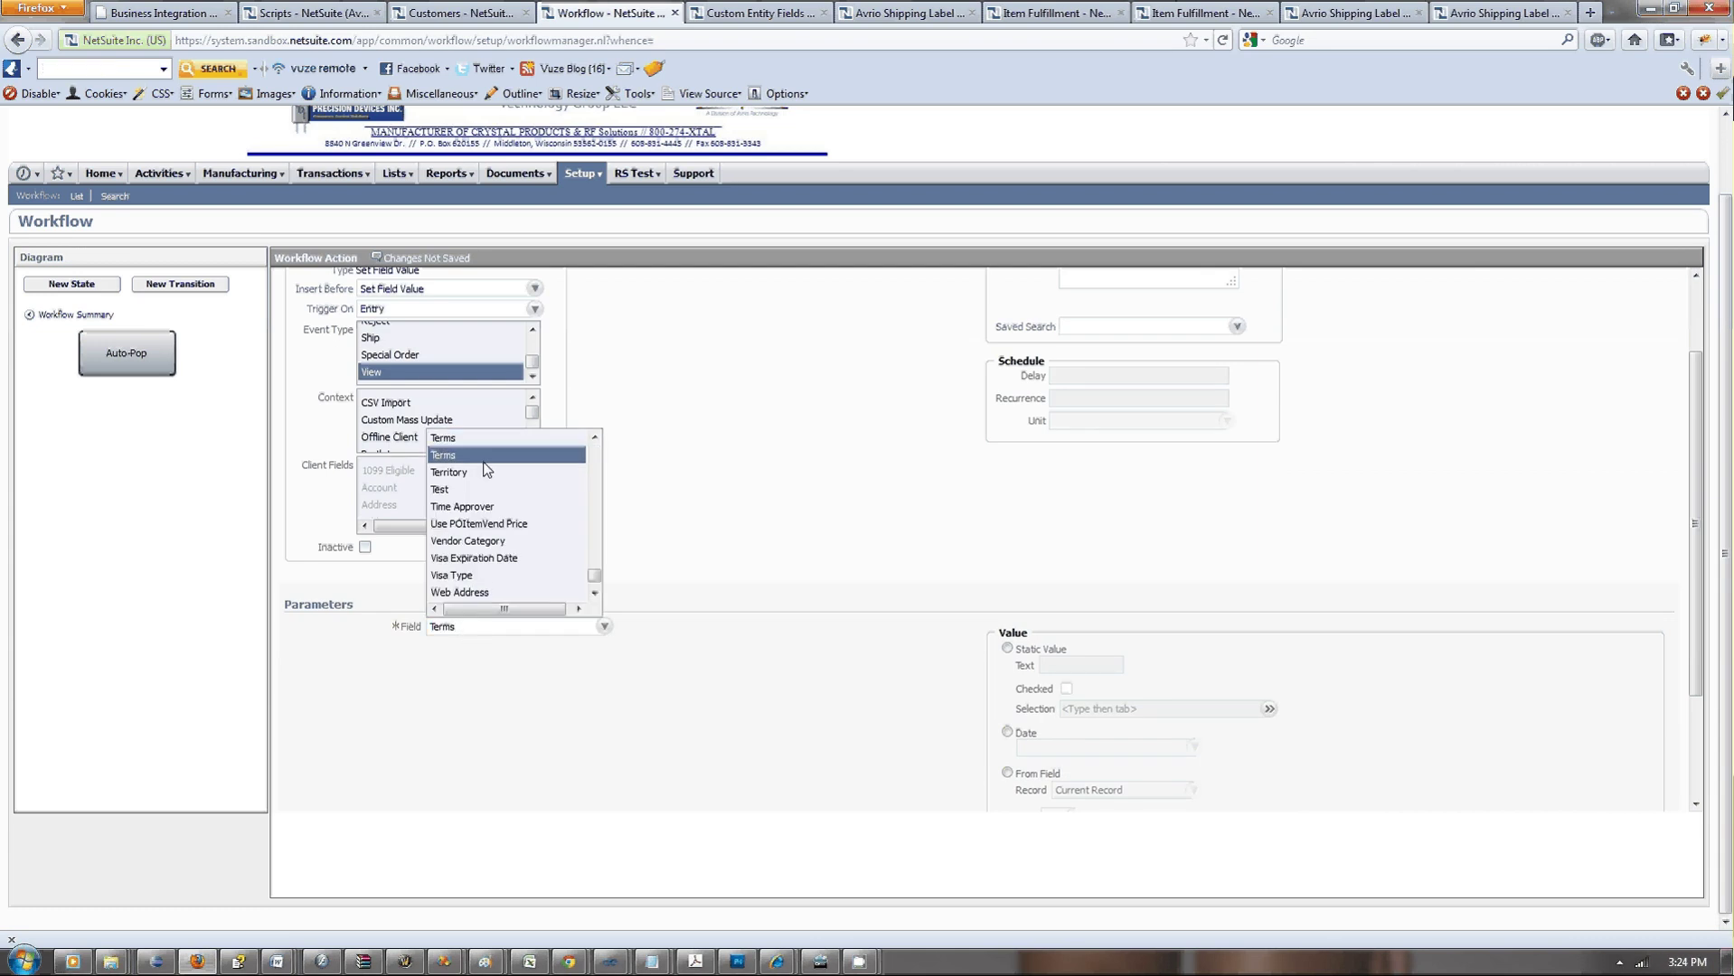
pyautogui.click(543, 489)
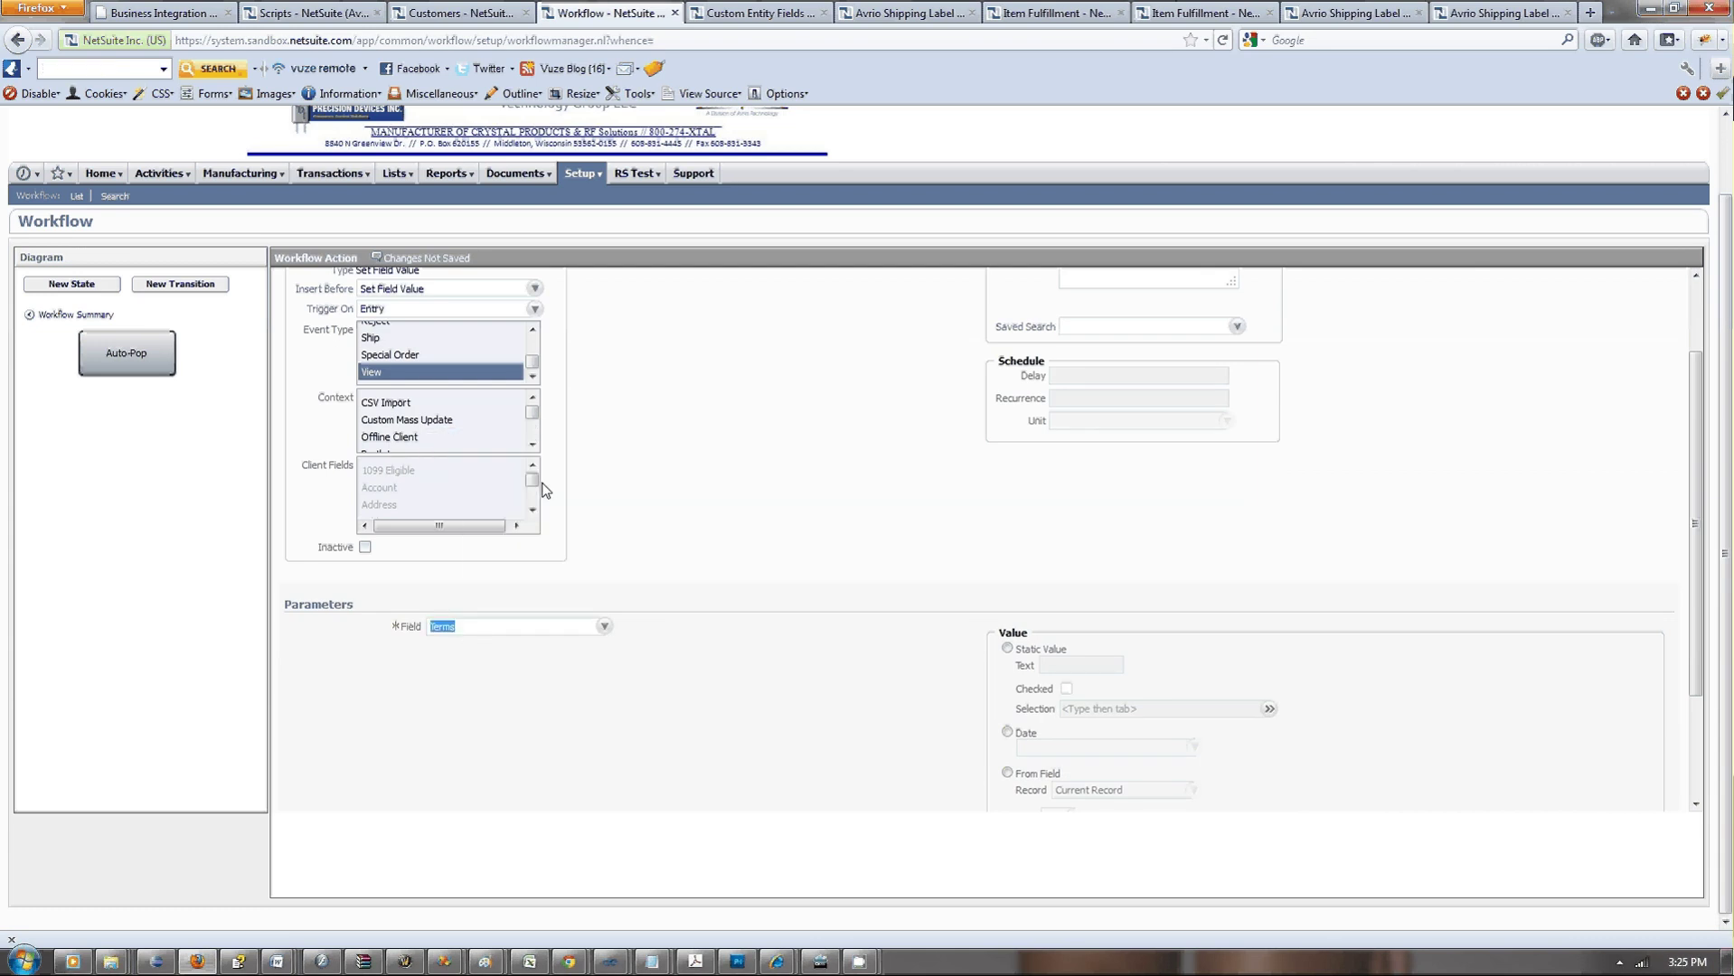
pyautogui.click(1006, 649)
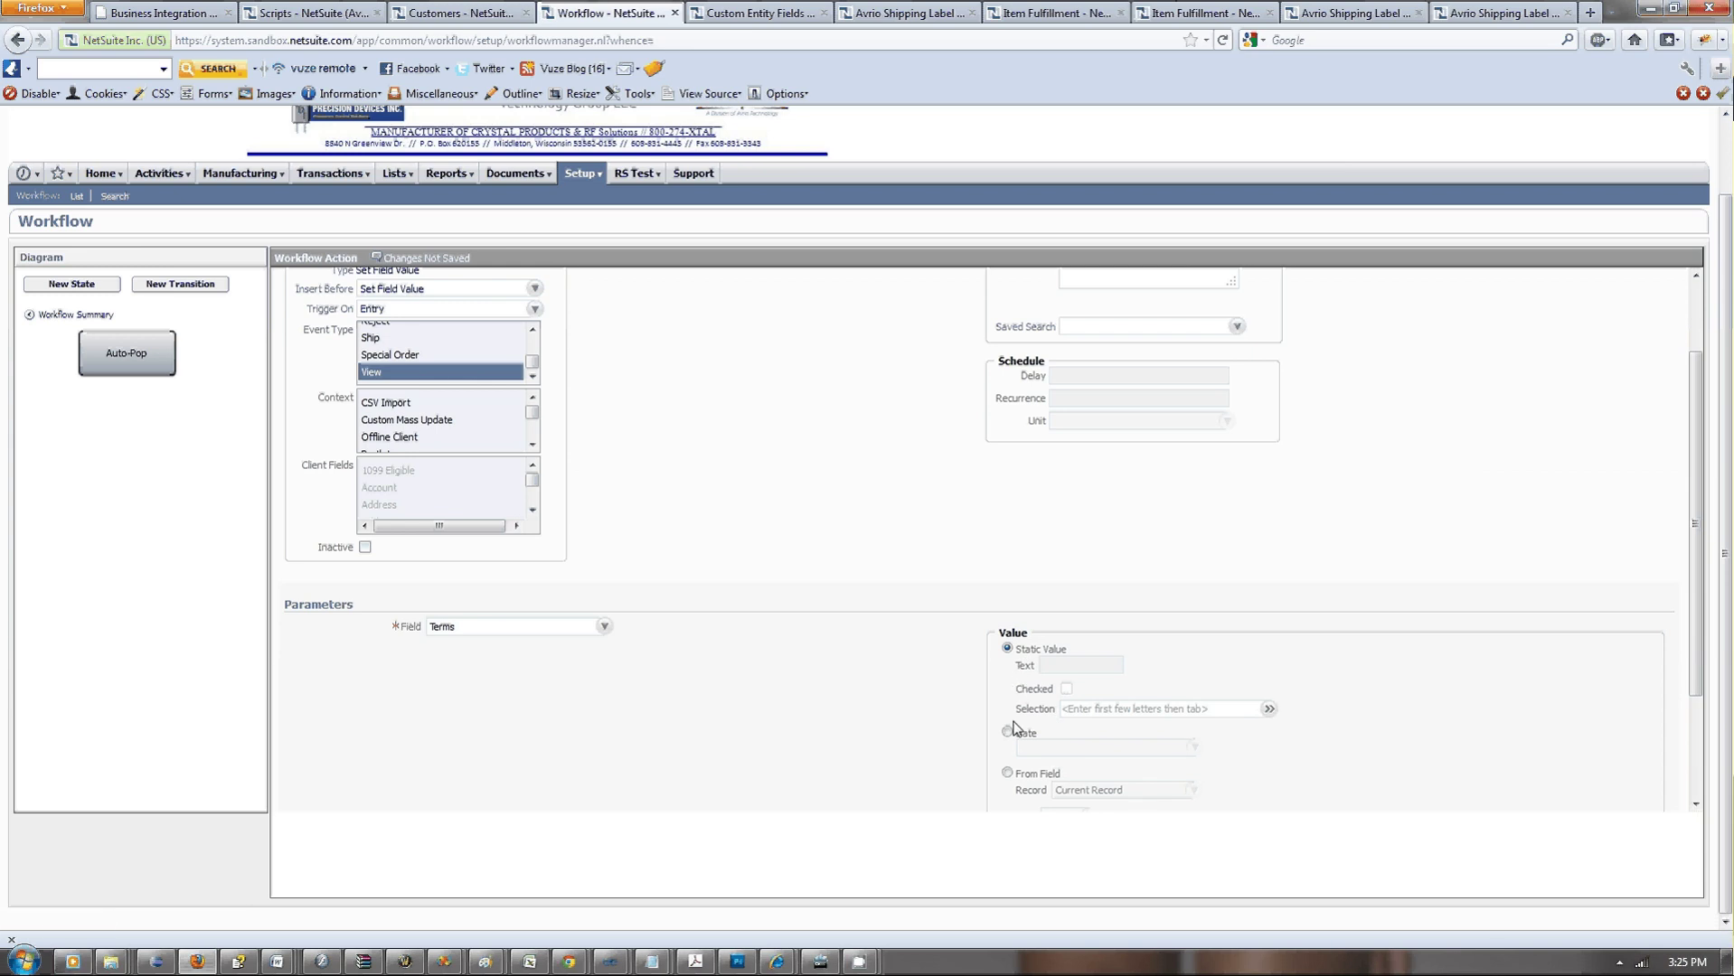
pyautogui.click(1007, 771)
# Cancel the unsaved draft action.
pyautogui.scroll(-2, 1008, 759)
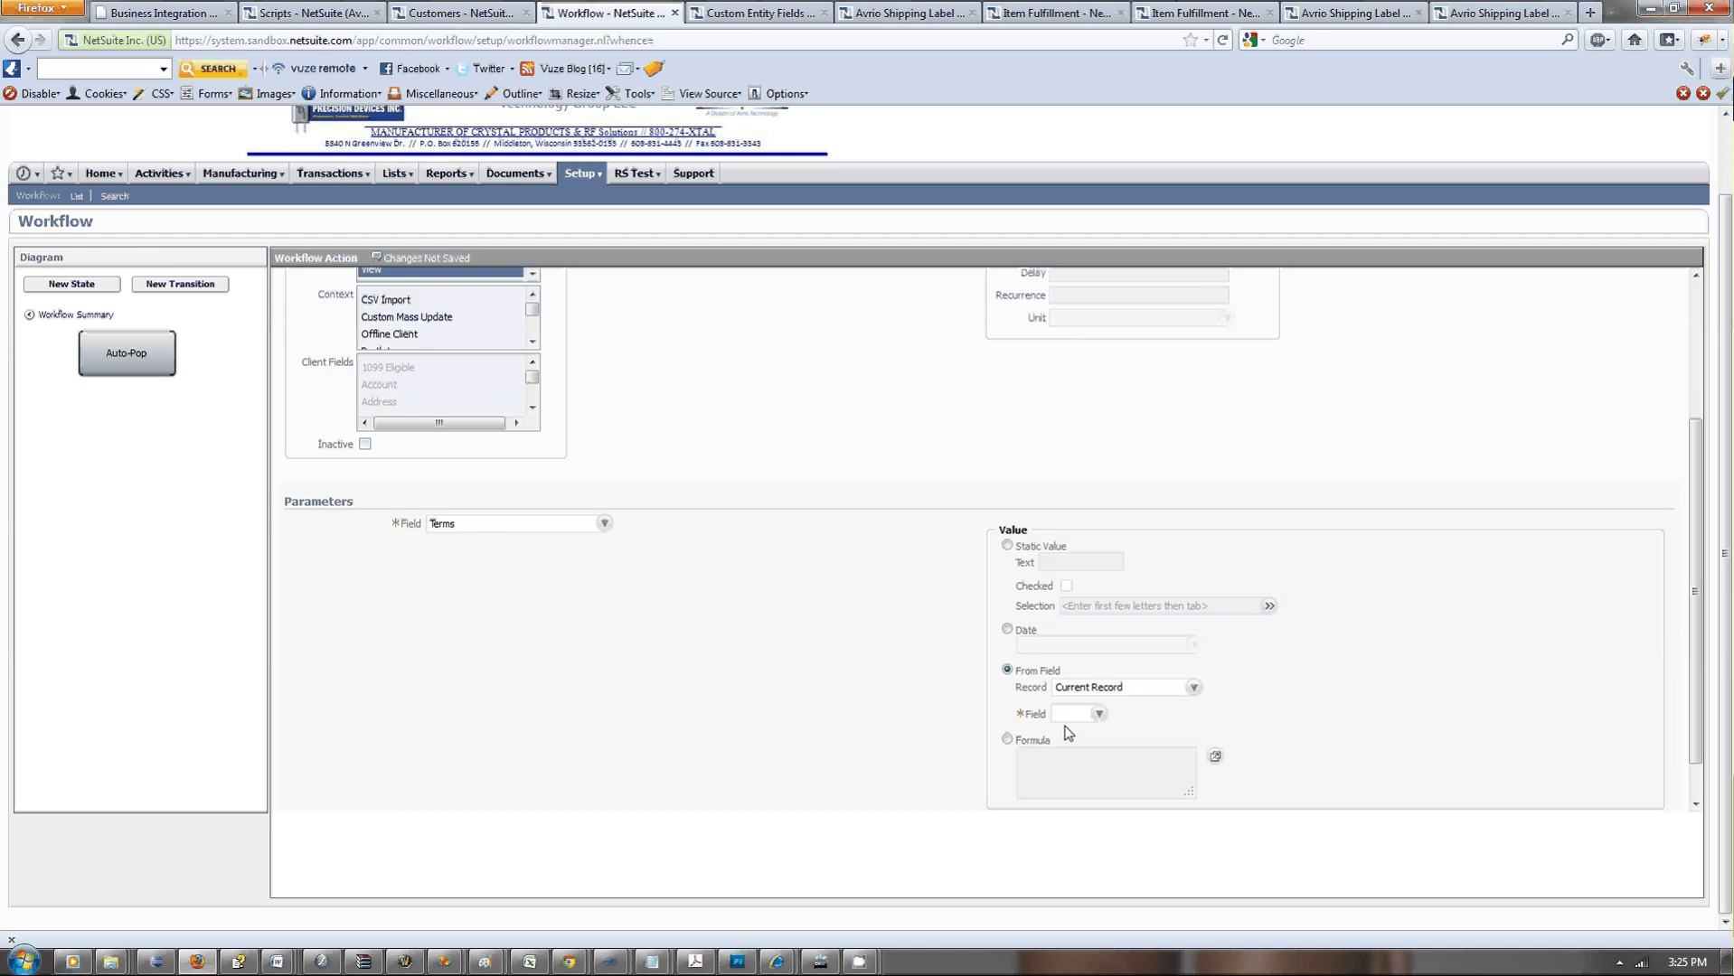
pyautogui.scroll(4, 776, 658)
pyautogui.scroll(-2, 692, 651)
pyautogui.scroll(2, 691, 651)
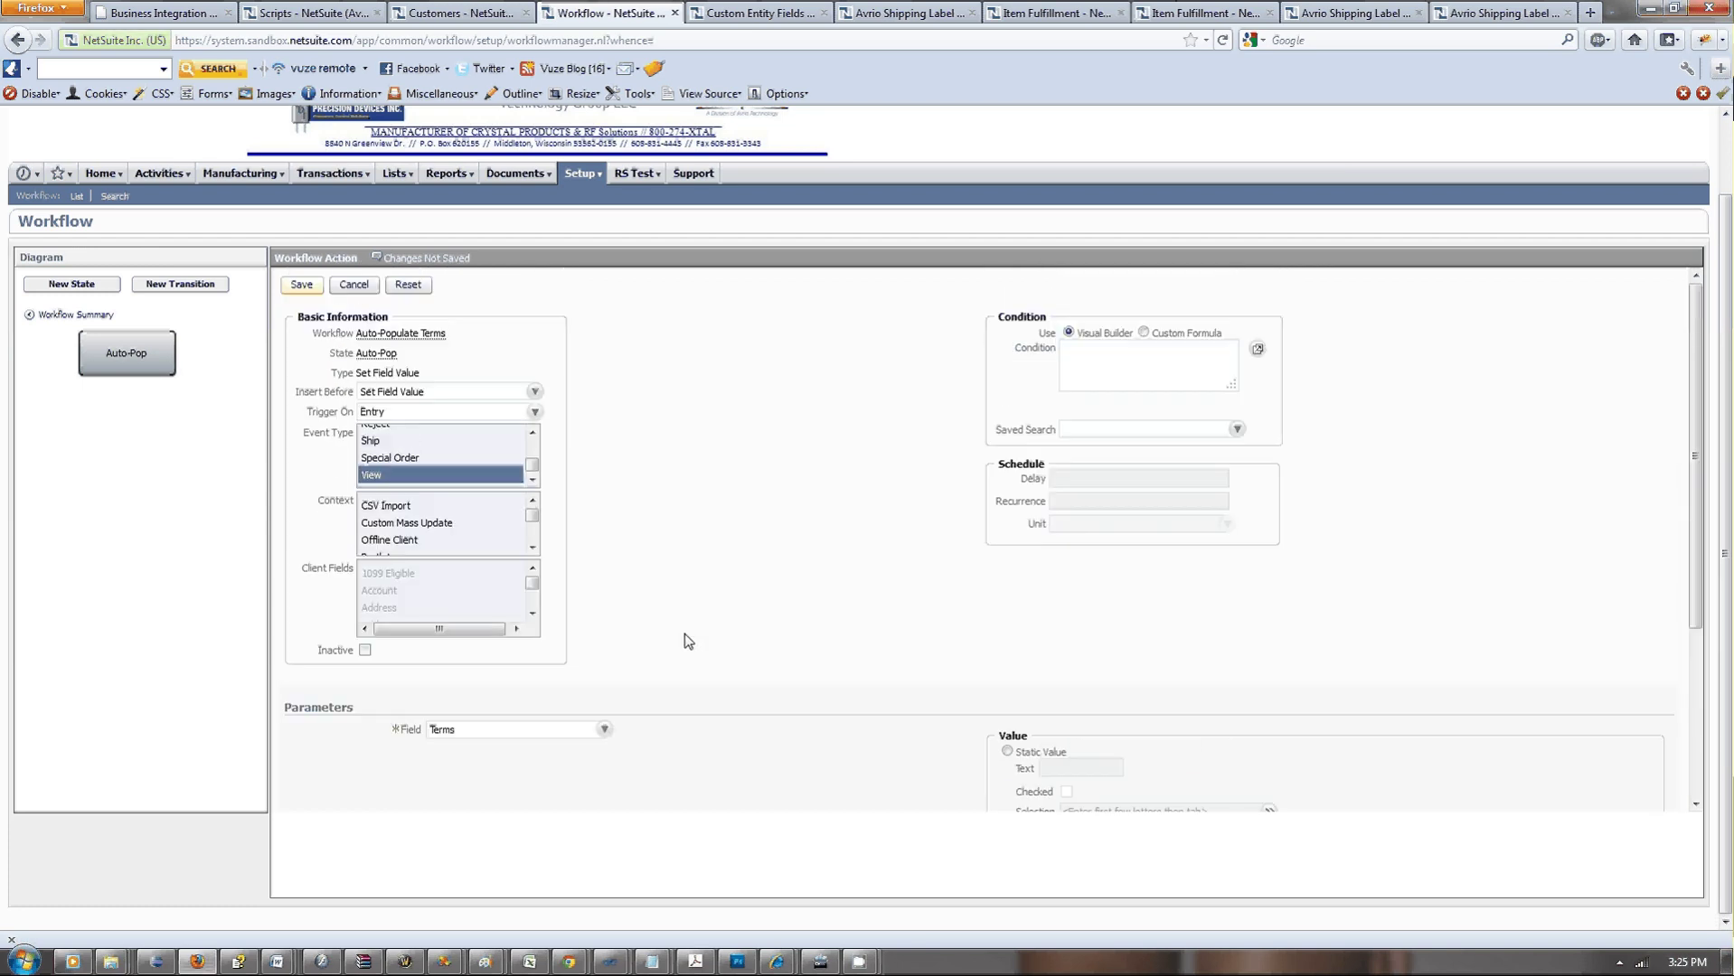
pyautogui.click(353, 289)
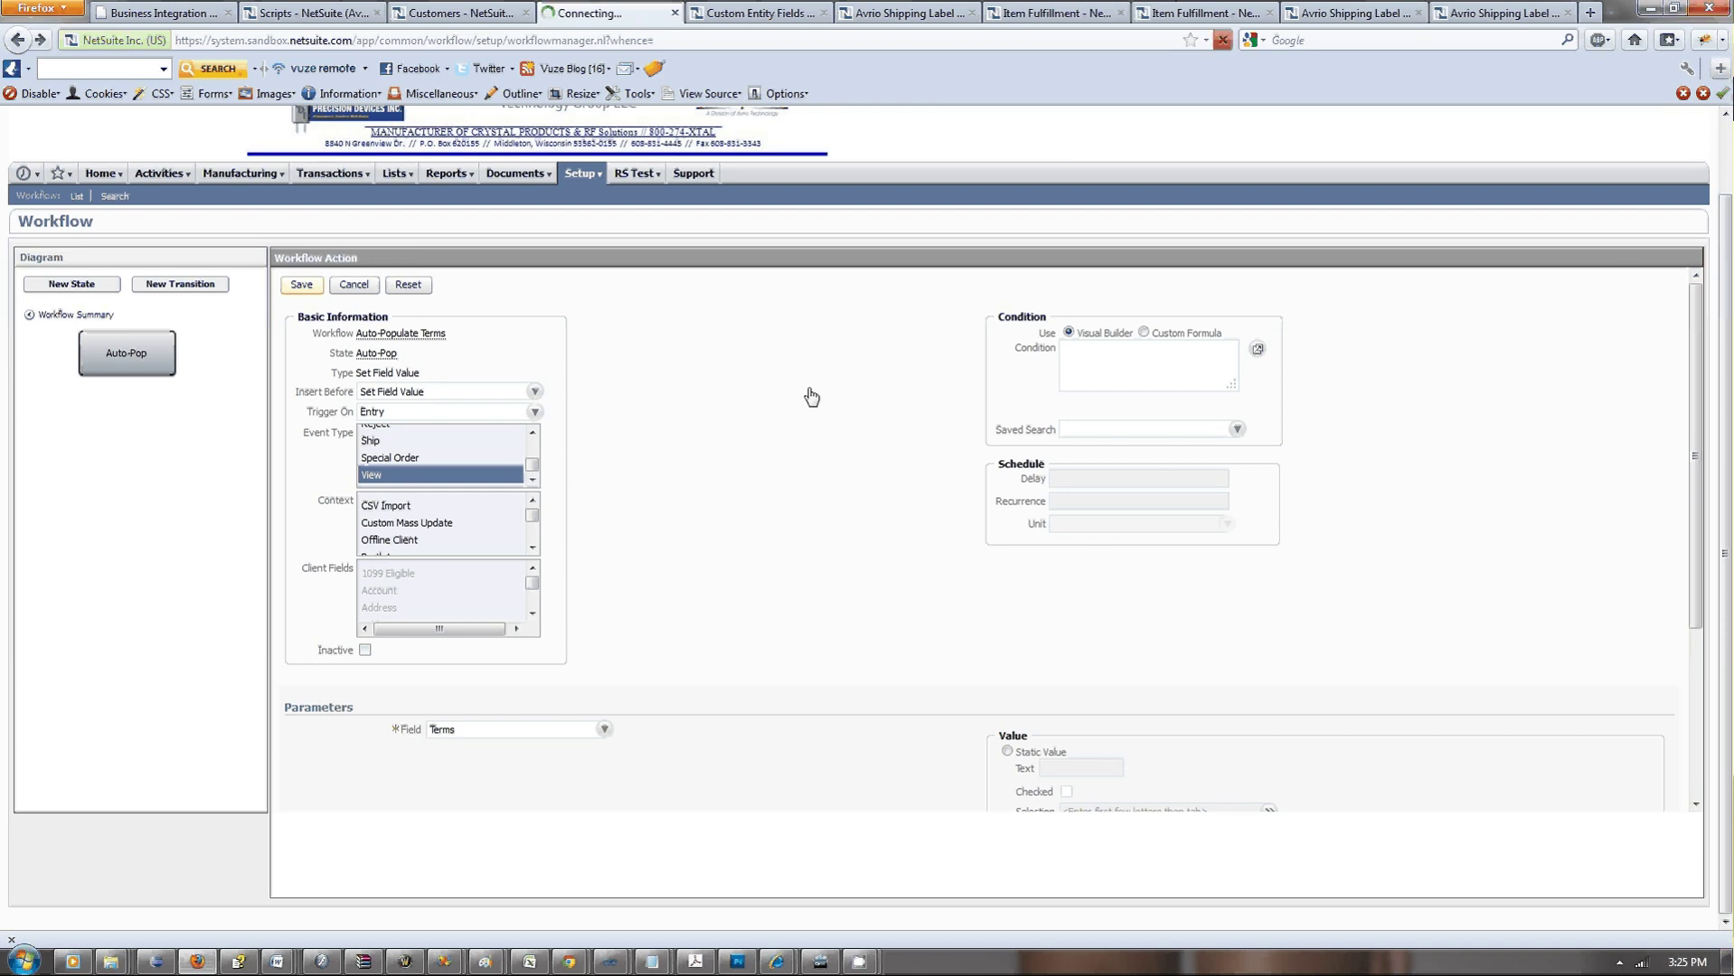
pyautogui.click(435, 16)
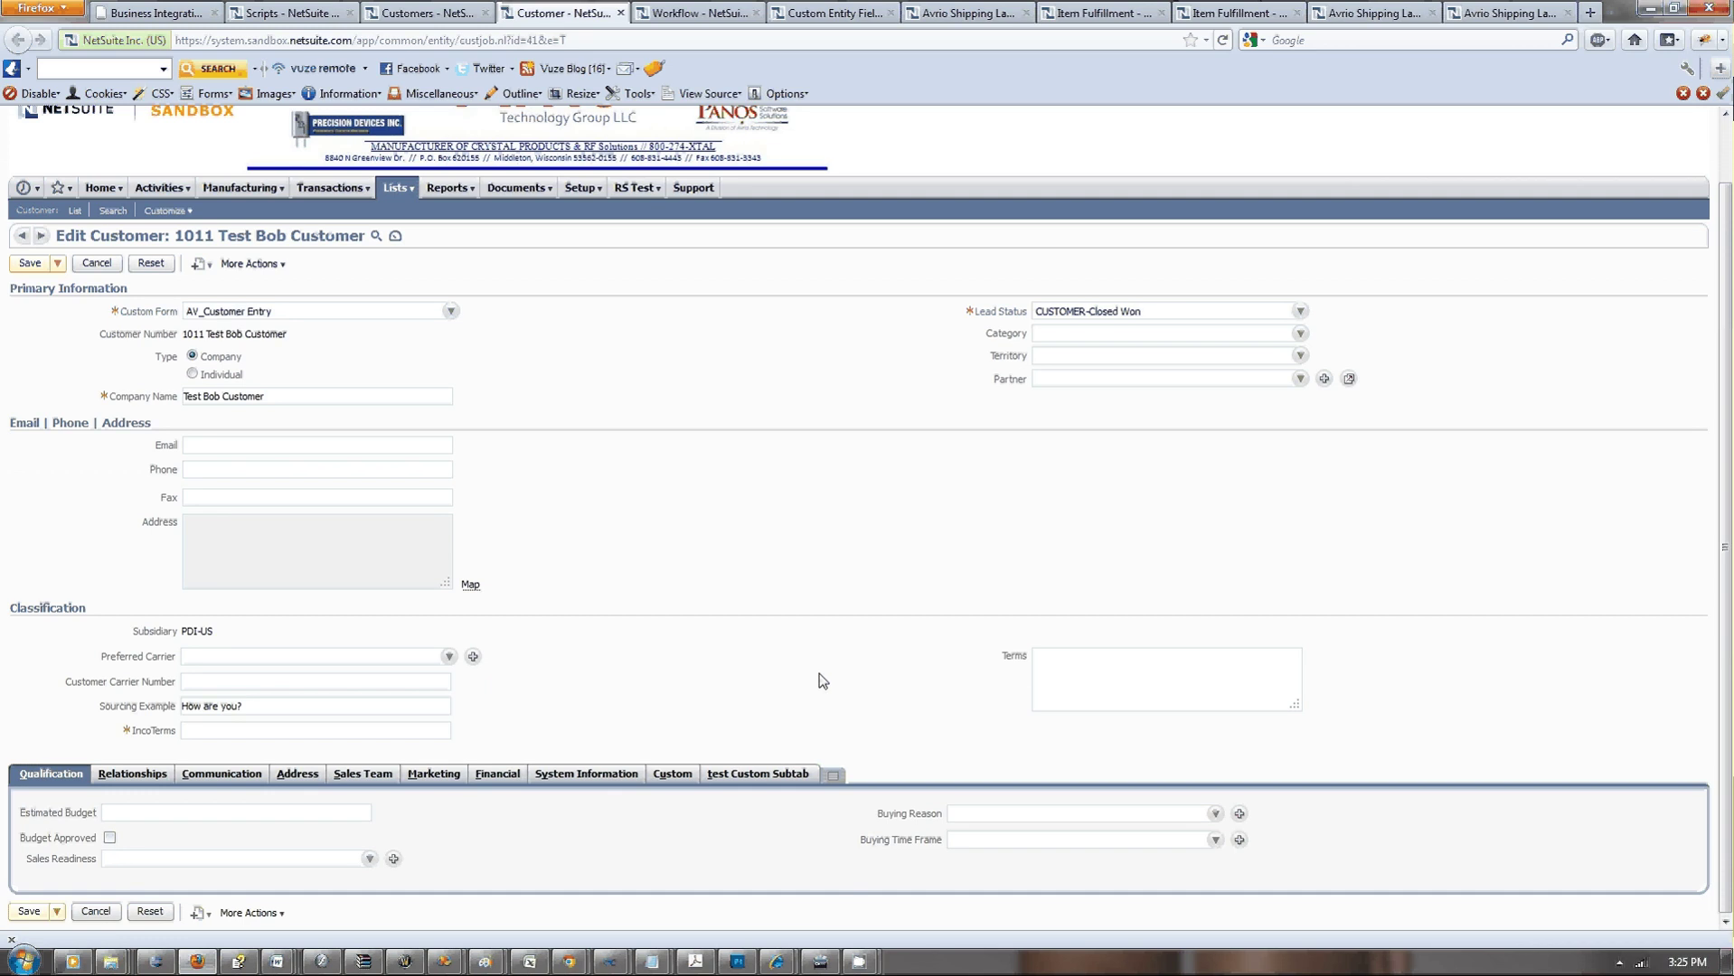
pyautogui.click(1013, 657)
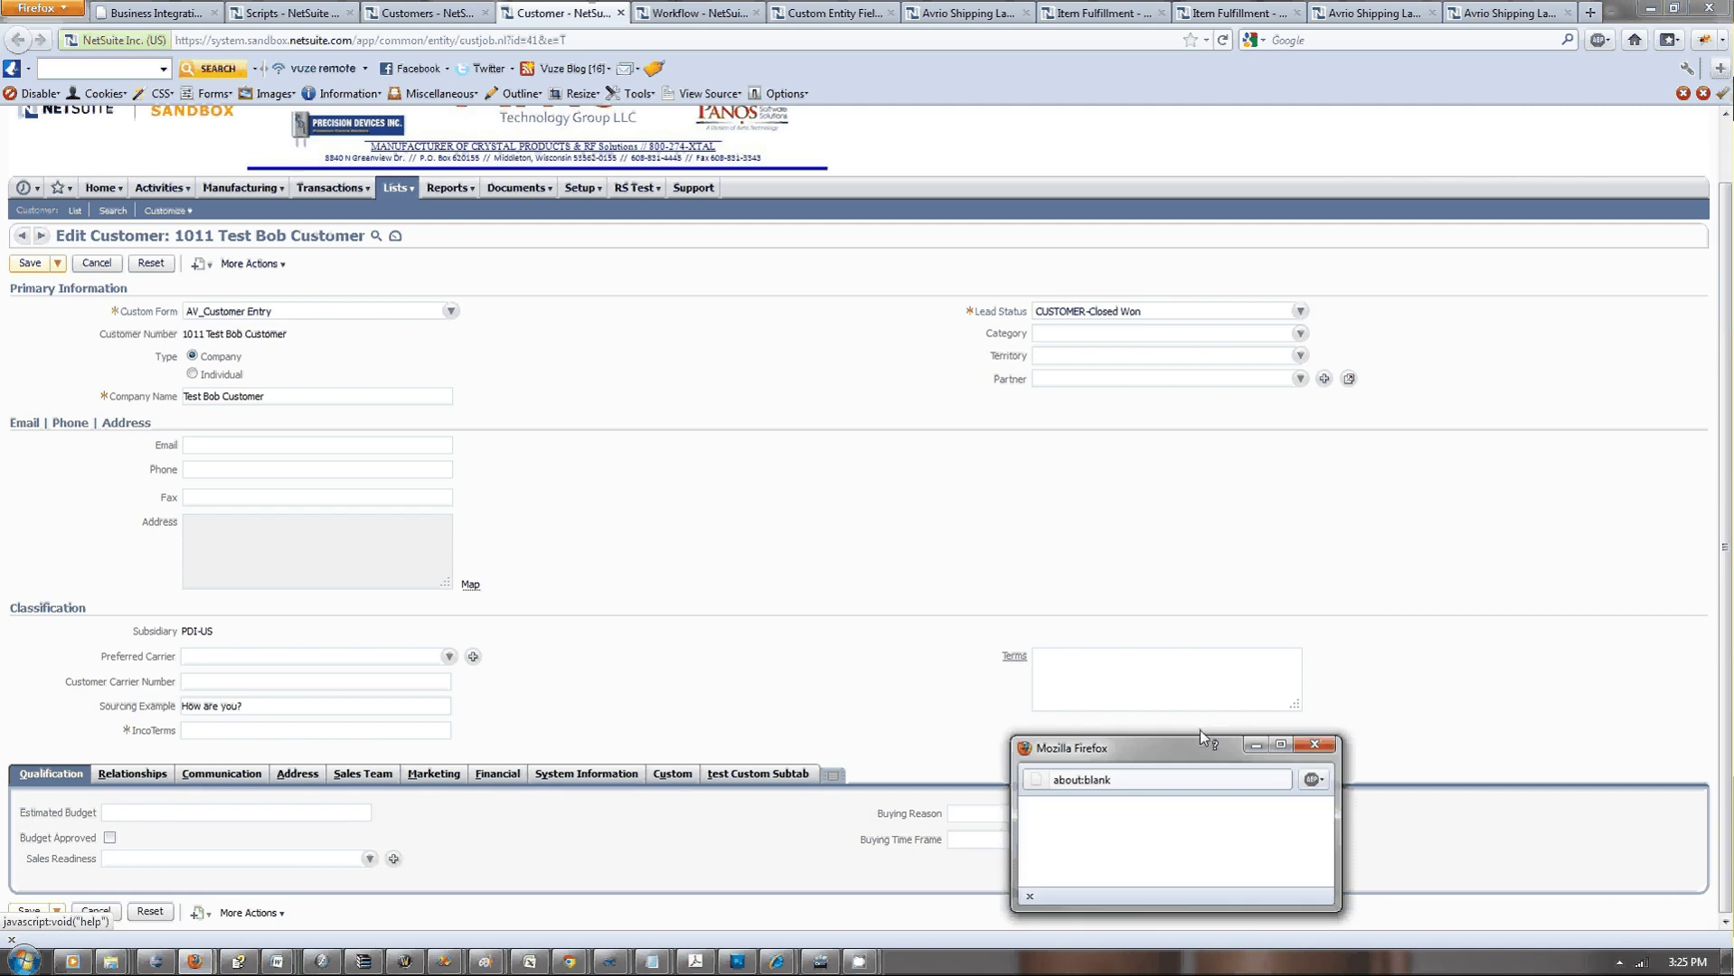
pyautogui.click(1313, 744)
pyautogui.click(696, 12)
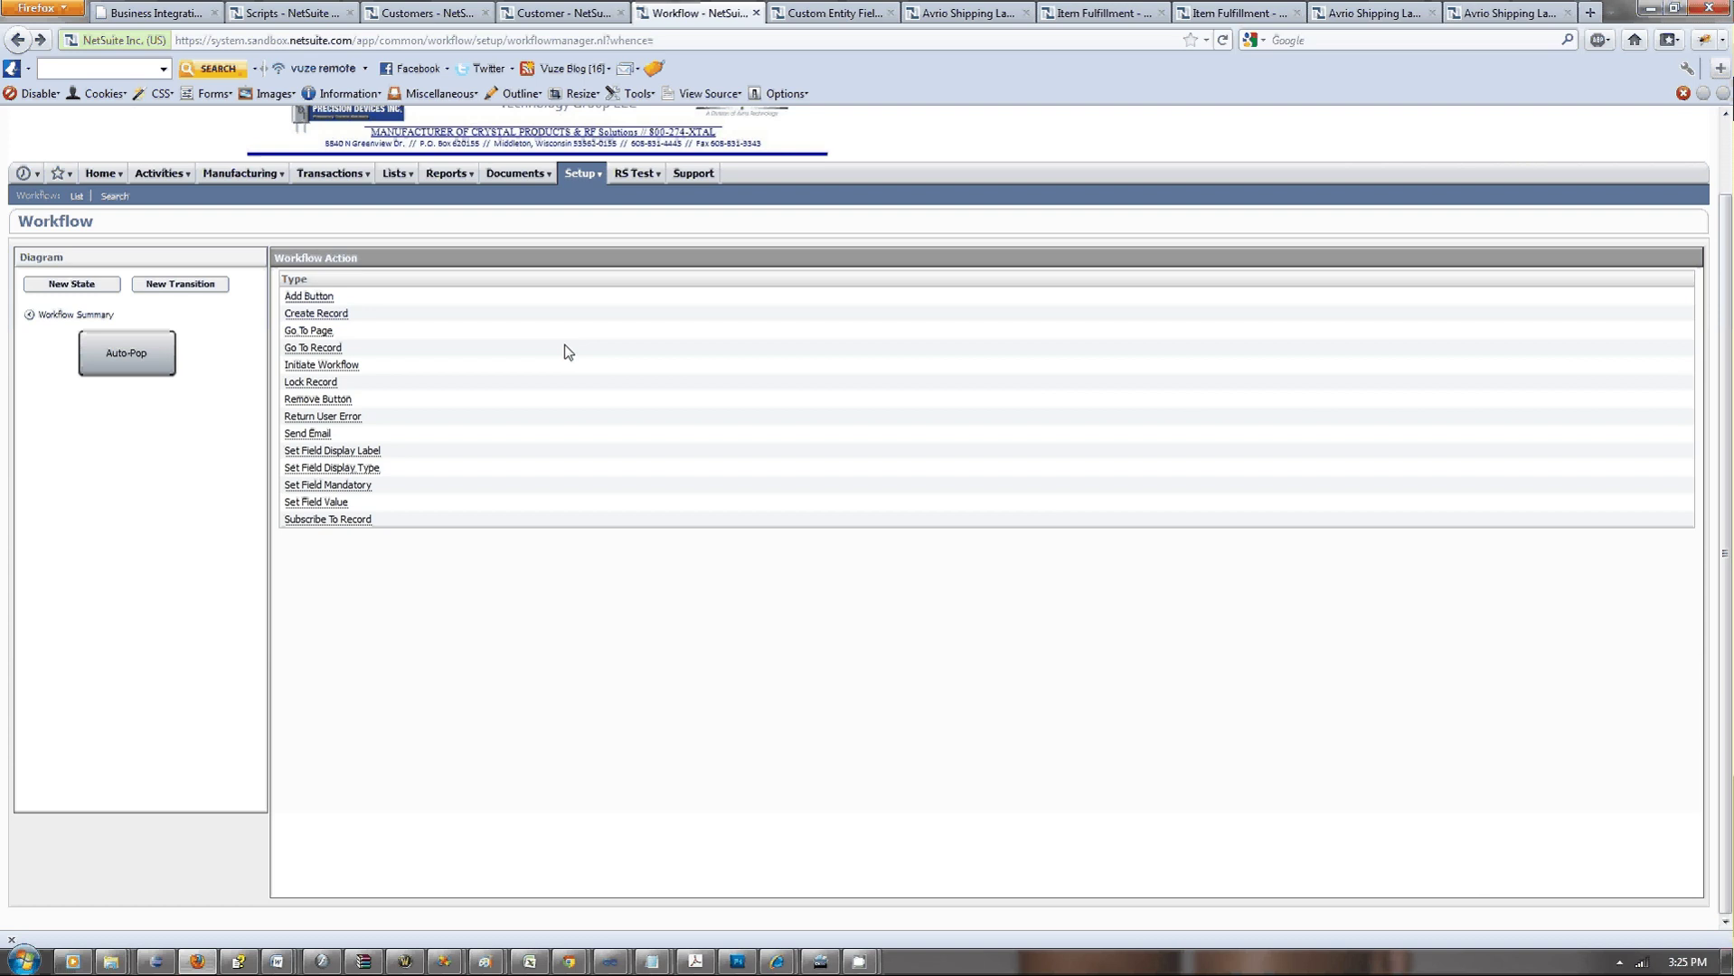
# Set Auto-Populate Terms to Execute as Admin with Release Status Released, then save.
pyautogui.click(159, 360)
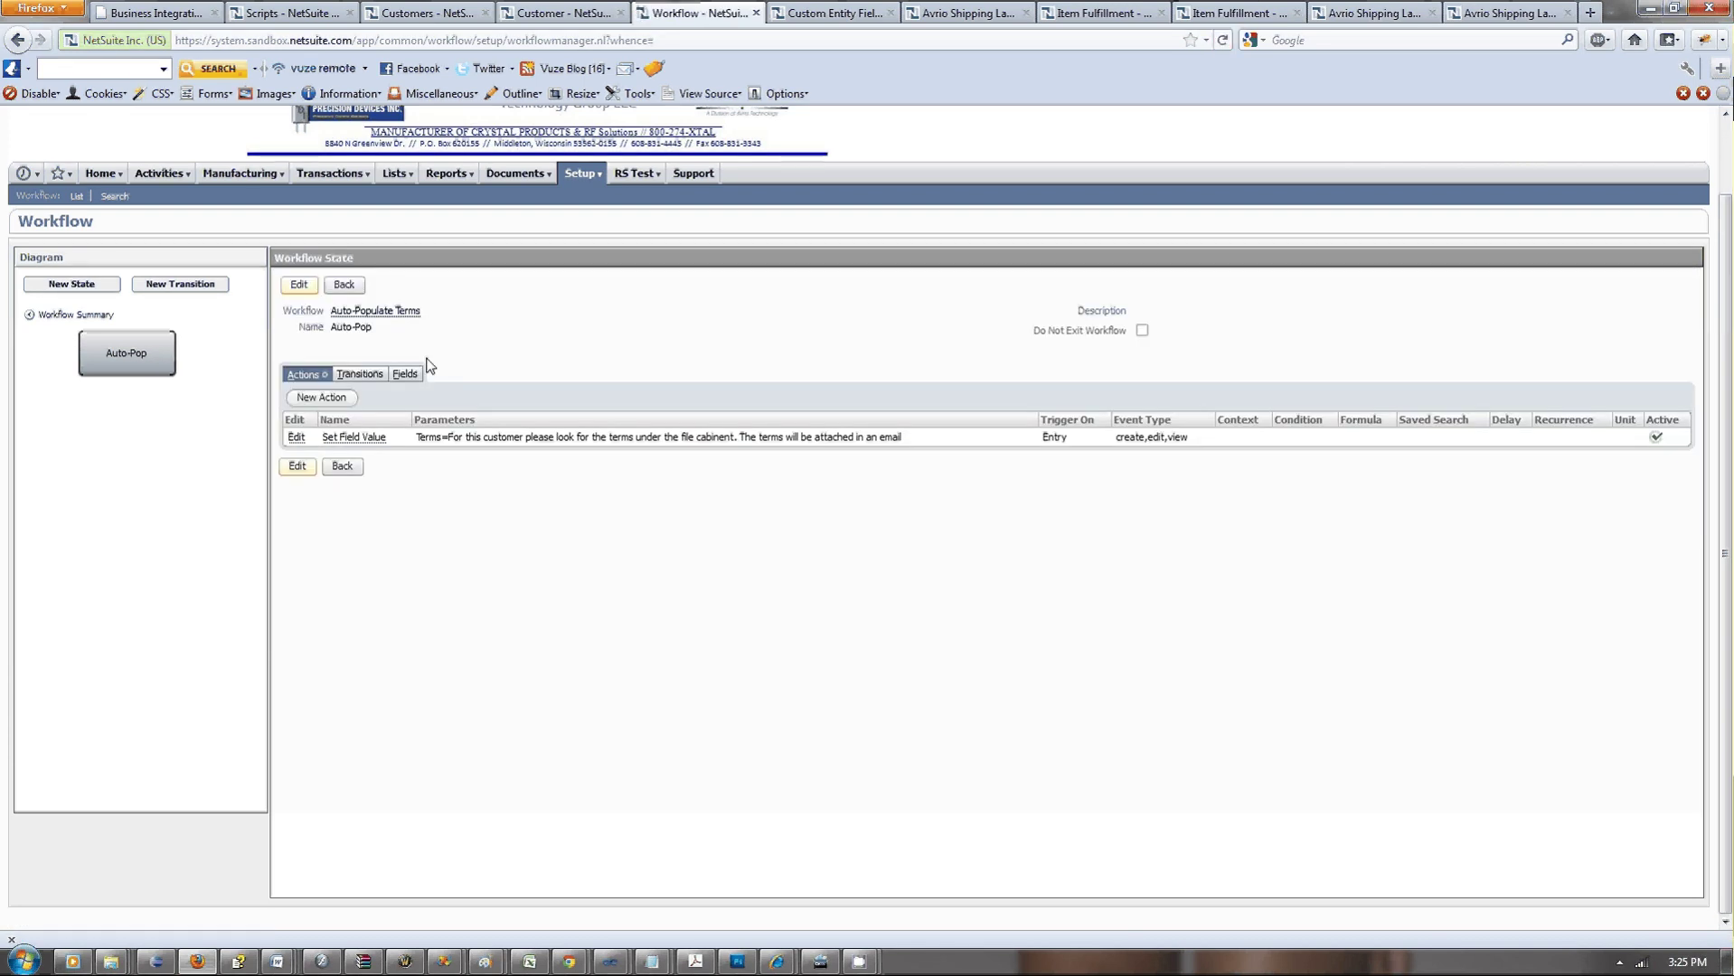
pyautogui.click(384, 312)
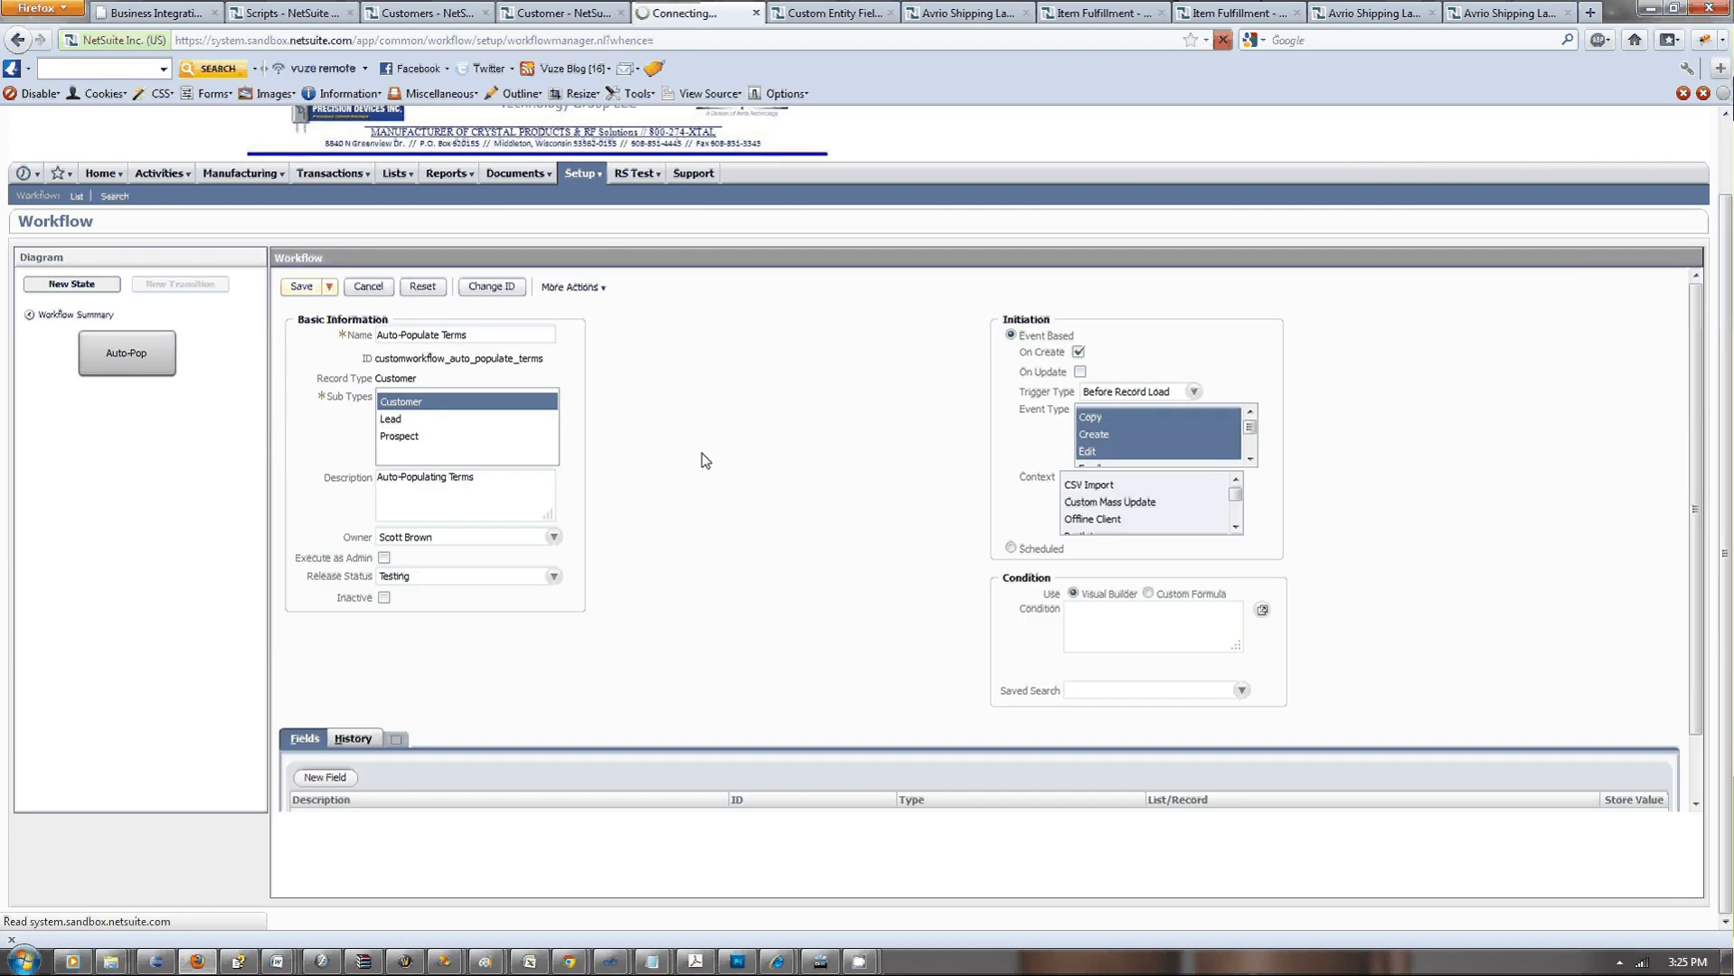
pyautogui.click(384, 559)
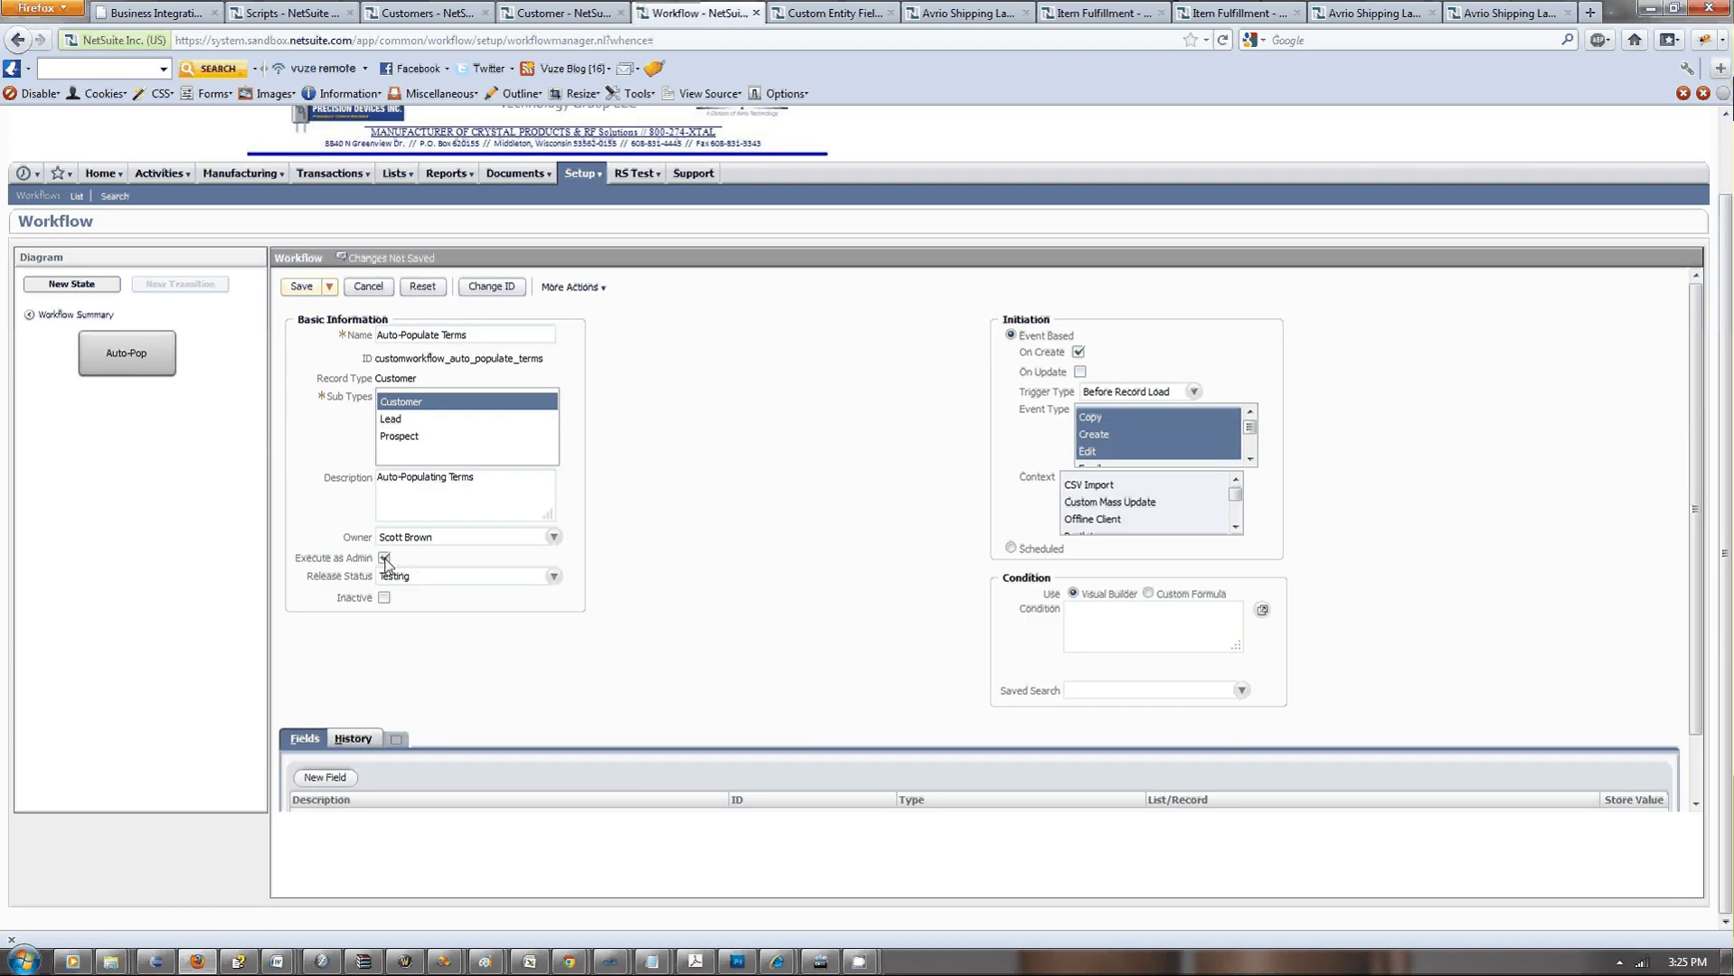
pyautogui.click(398, 576)
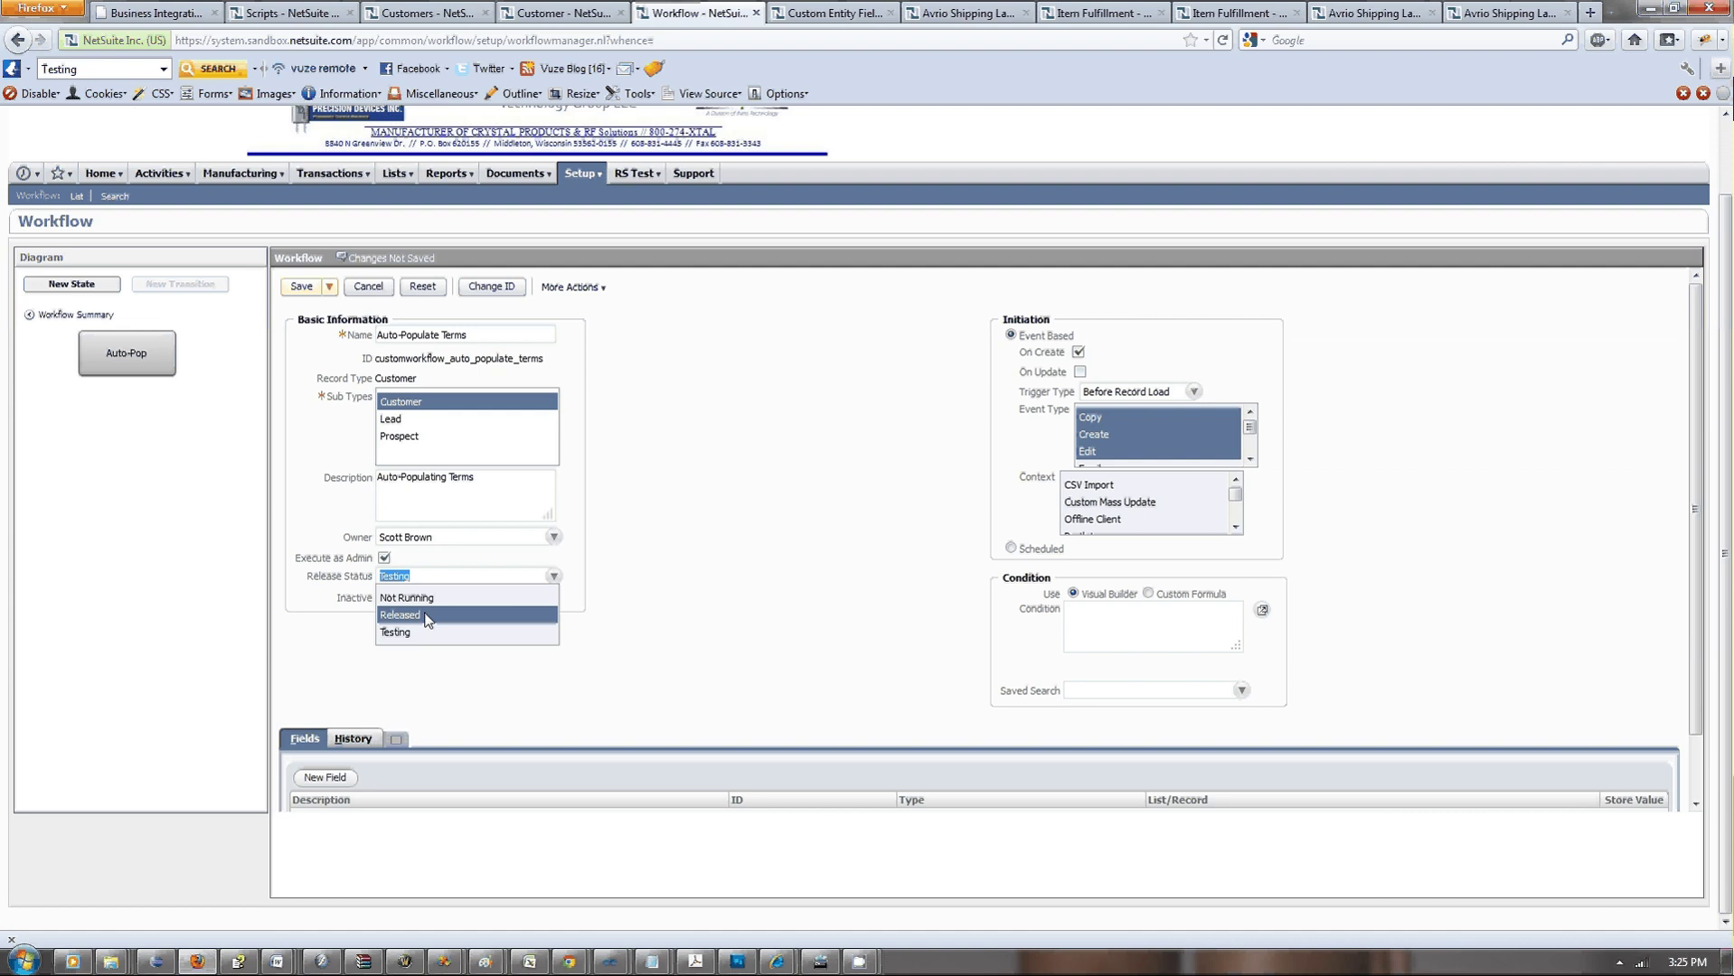
pyautogui.click(406, 608)
pyautogui.click(621, 483)
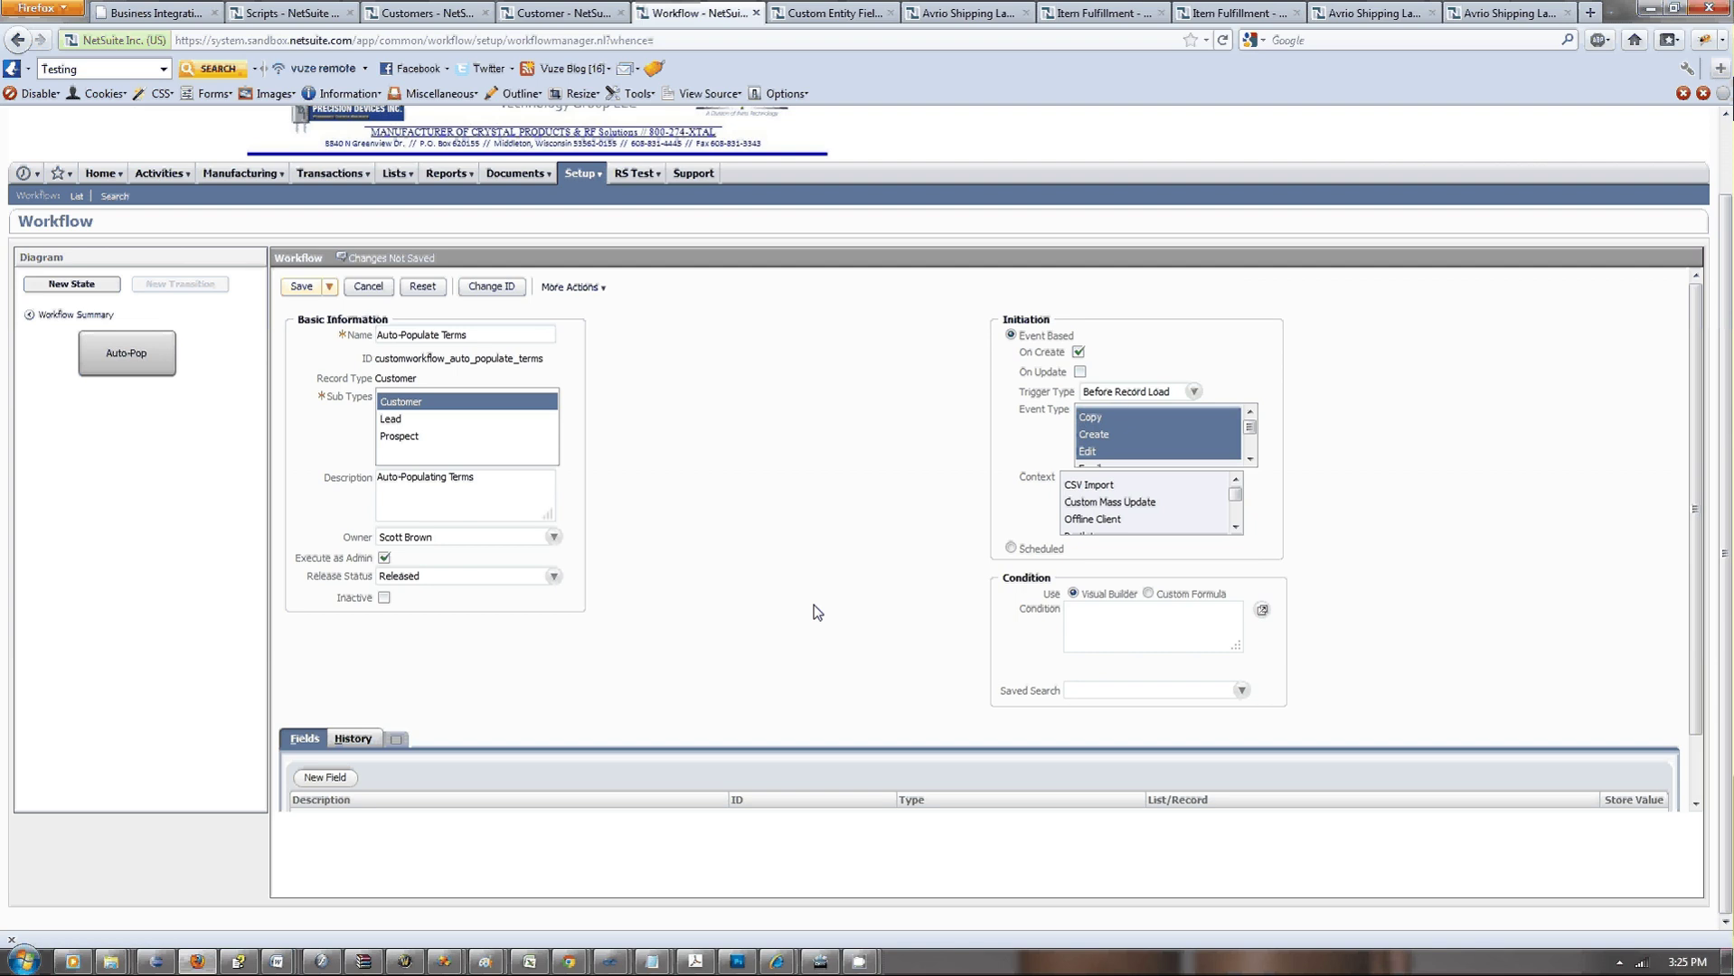
pyautogui.scroll(-2, 813, 606)
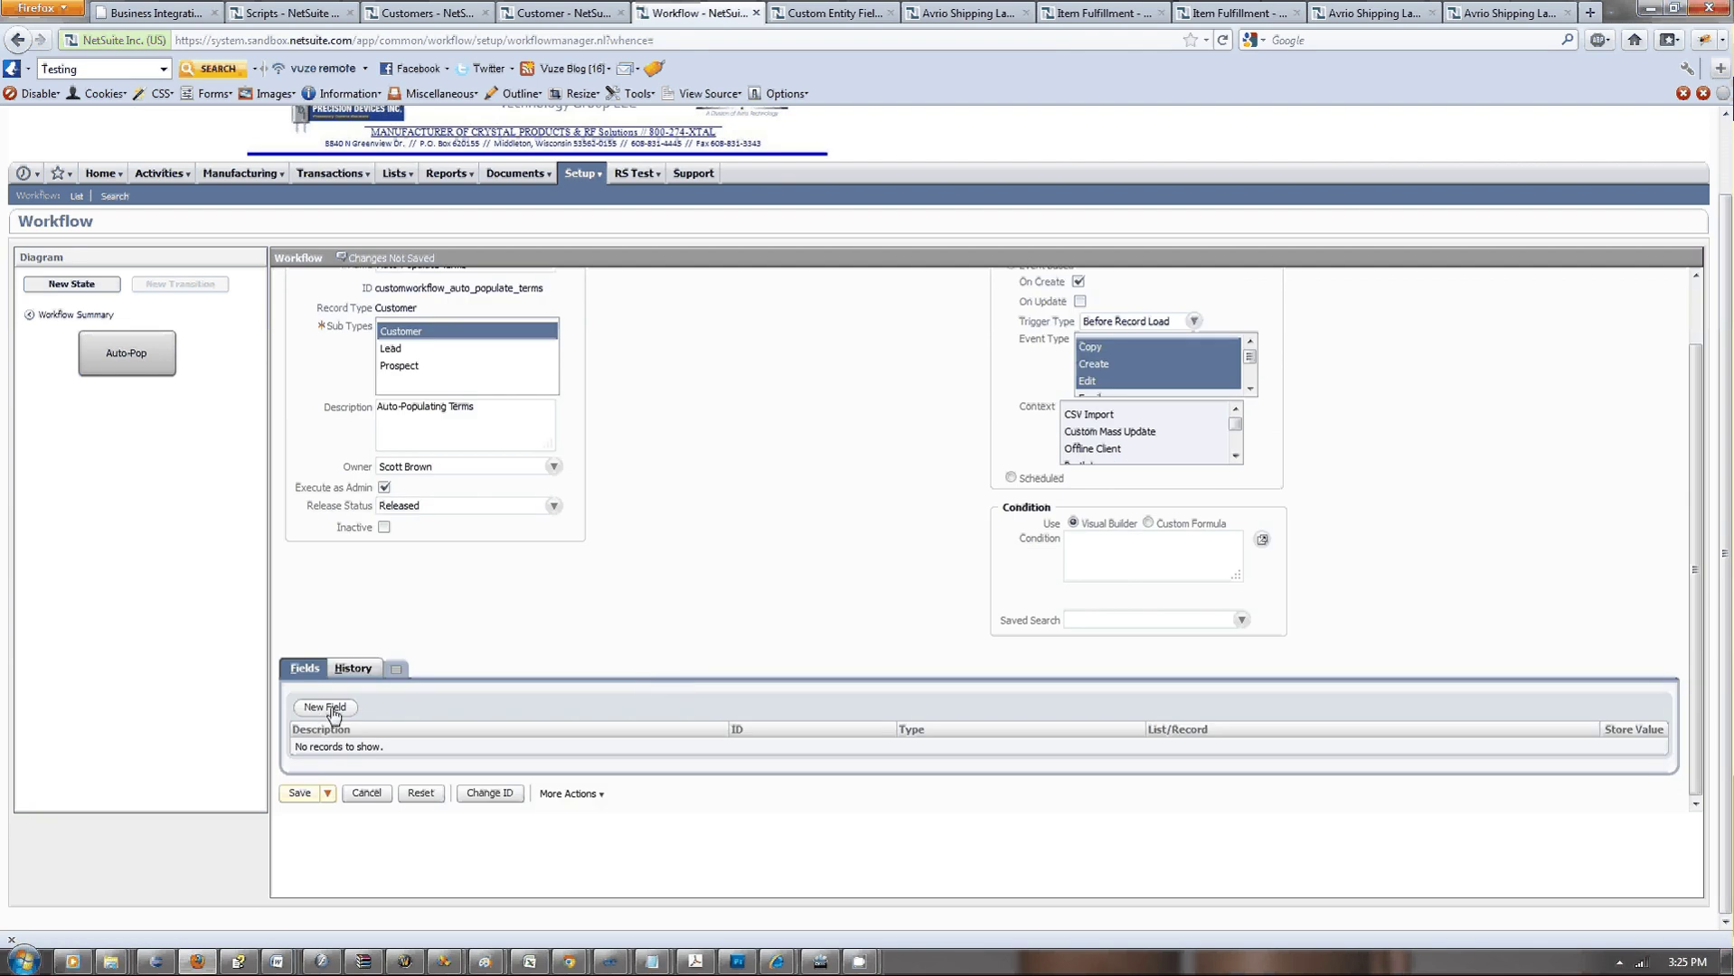
pyautogui.scroll(2, 276, 403)
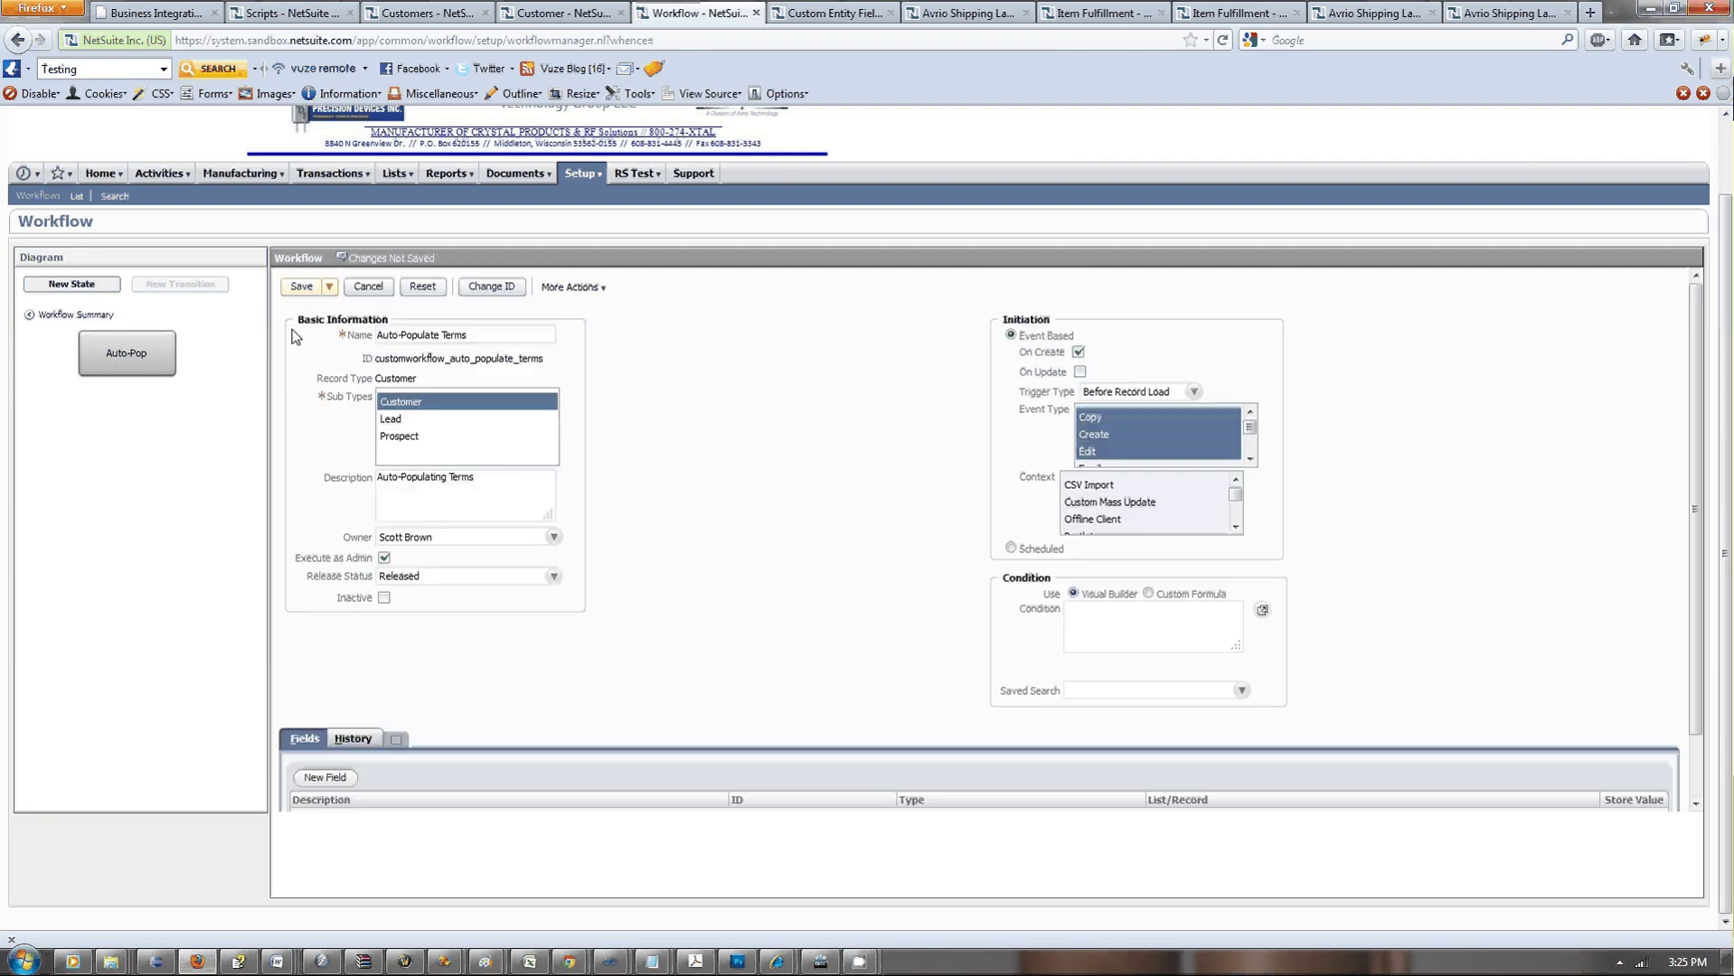
pyautogui.click(302, 286)
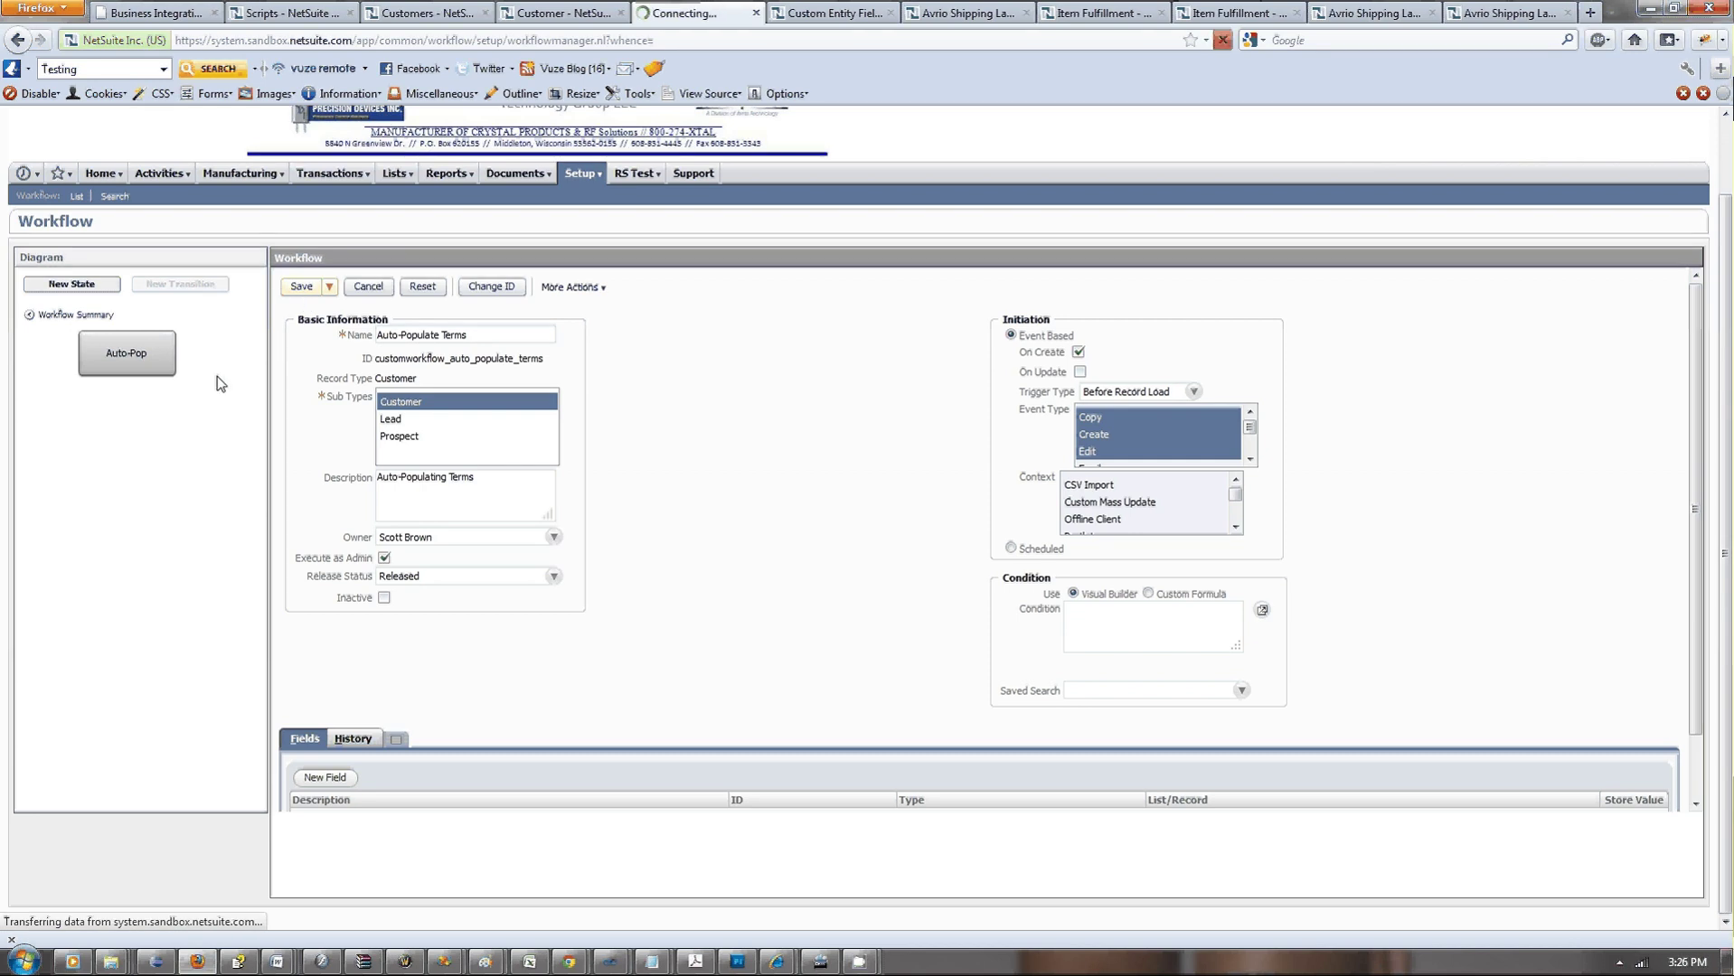
# Edit the Auto-Pop Terms Set Field Value action to trigger Before Record Load.
pyautogui.click(158, 367)
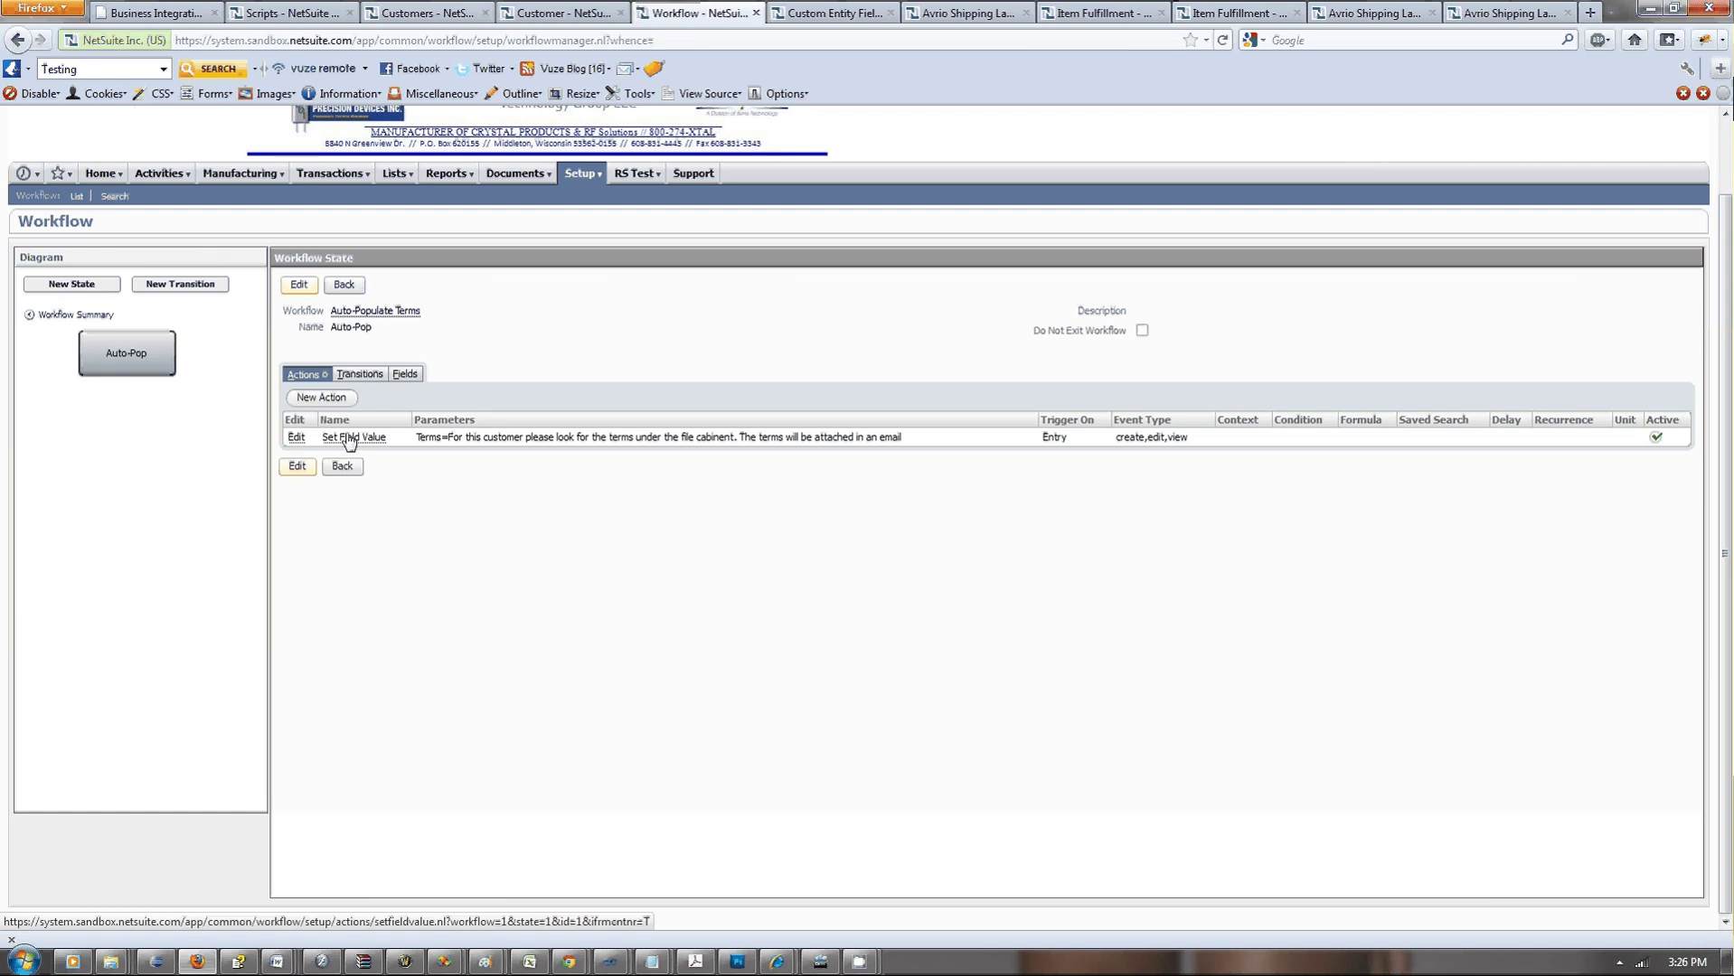
pyautogui.click(349, 438)
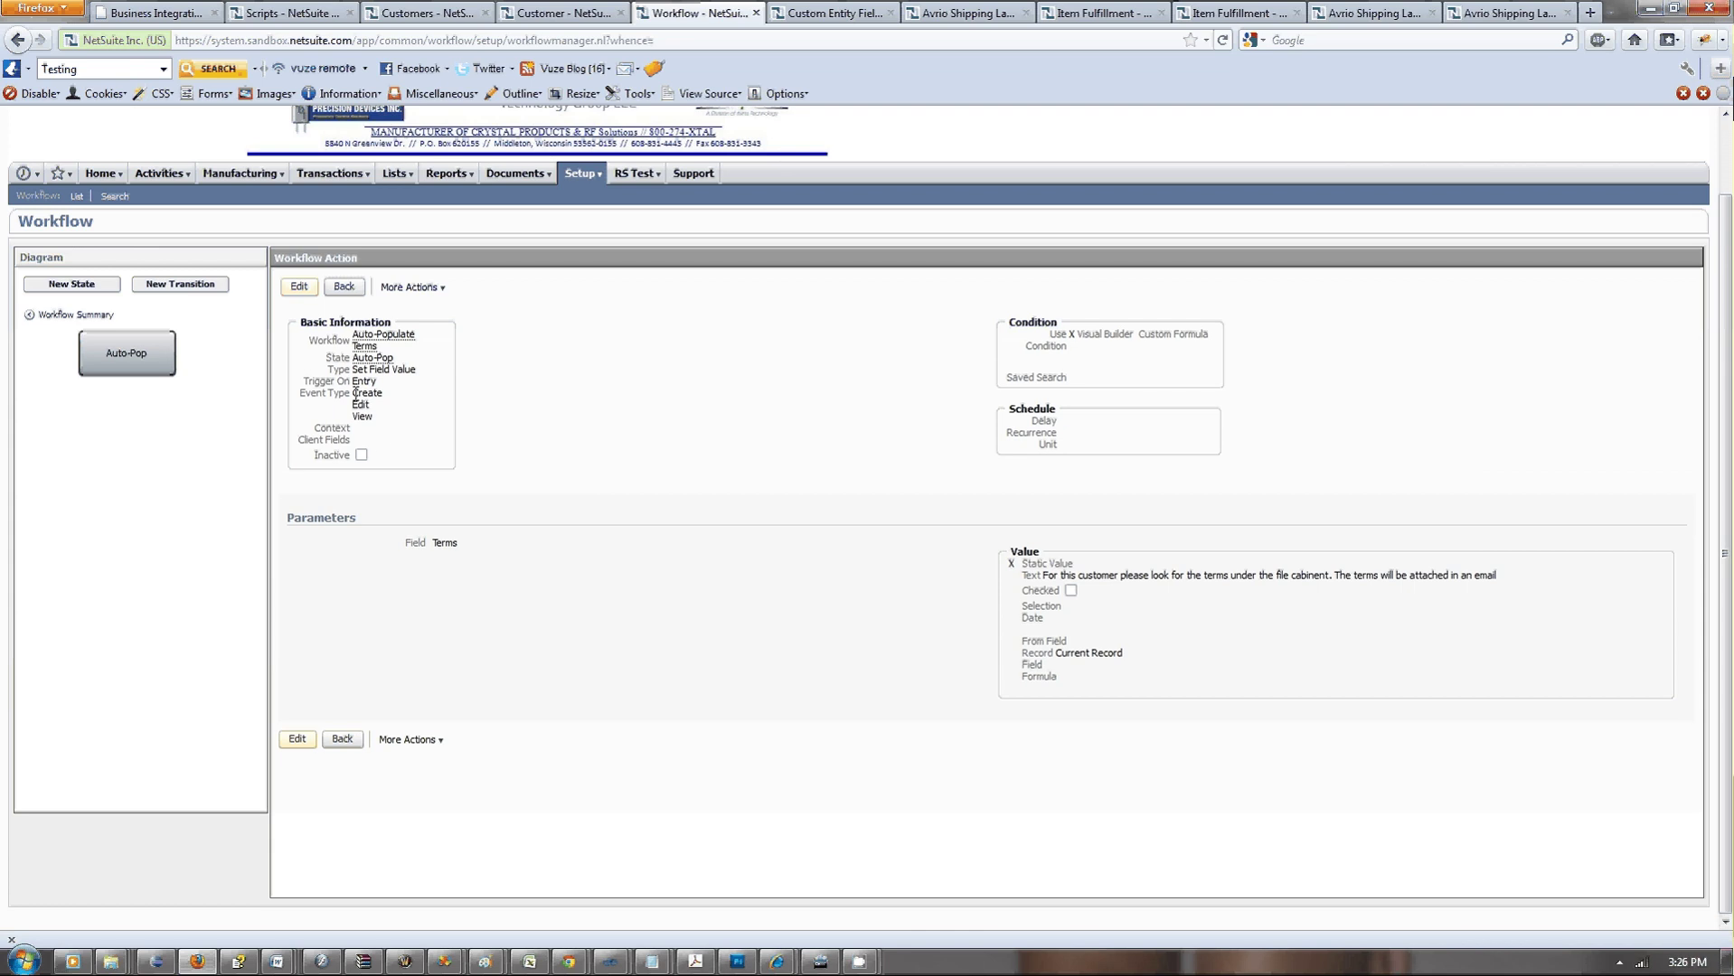
pyautogui.click(299, 286)
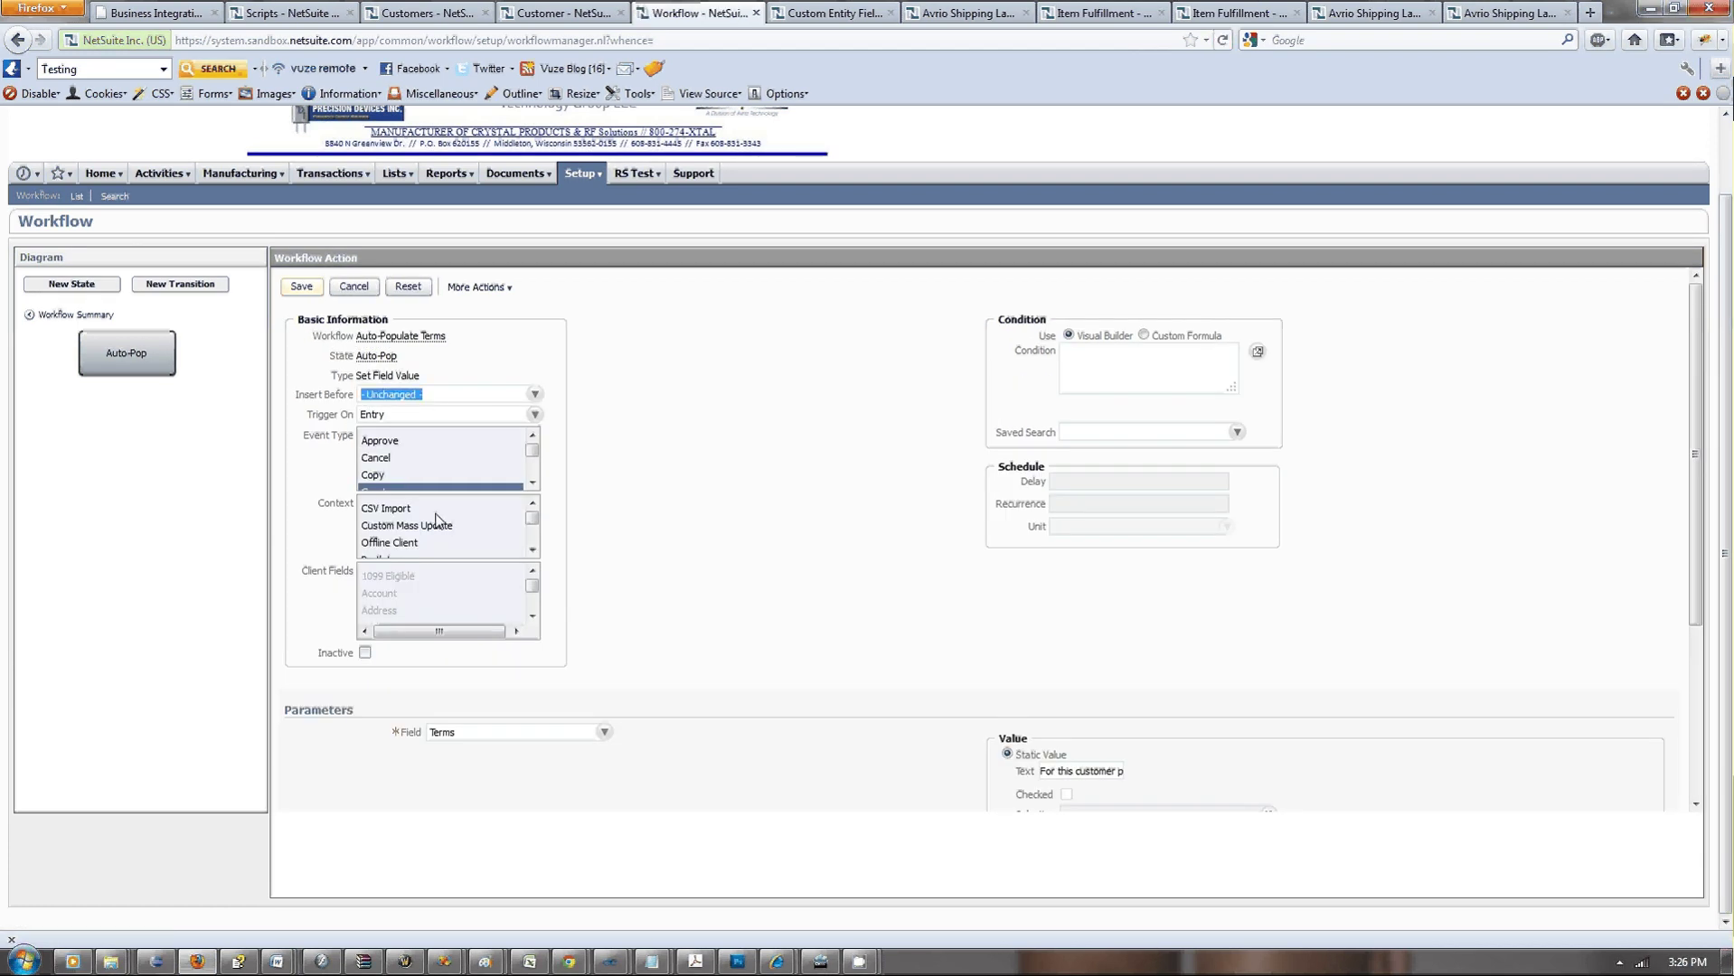
pyautogui.click(441, 413)
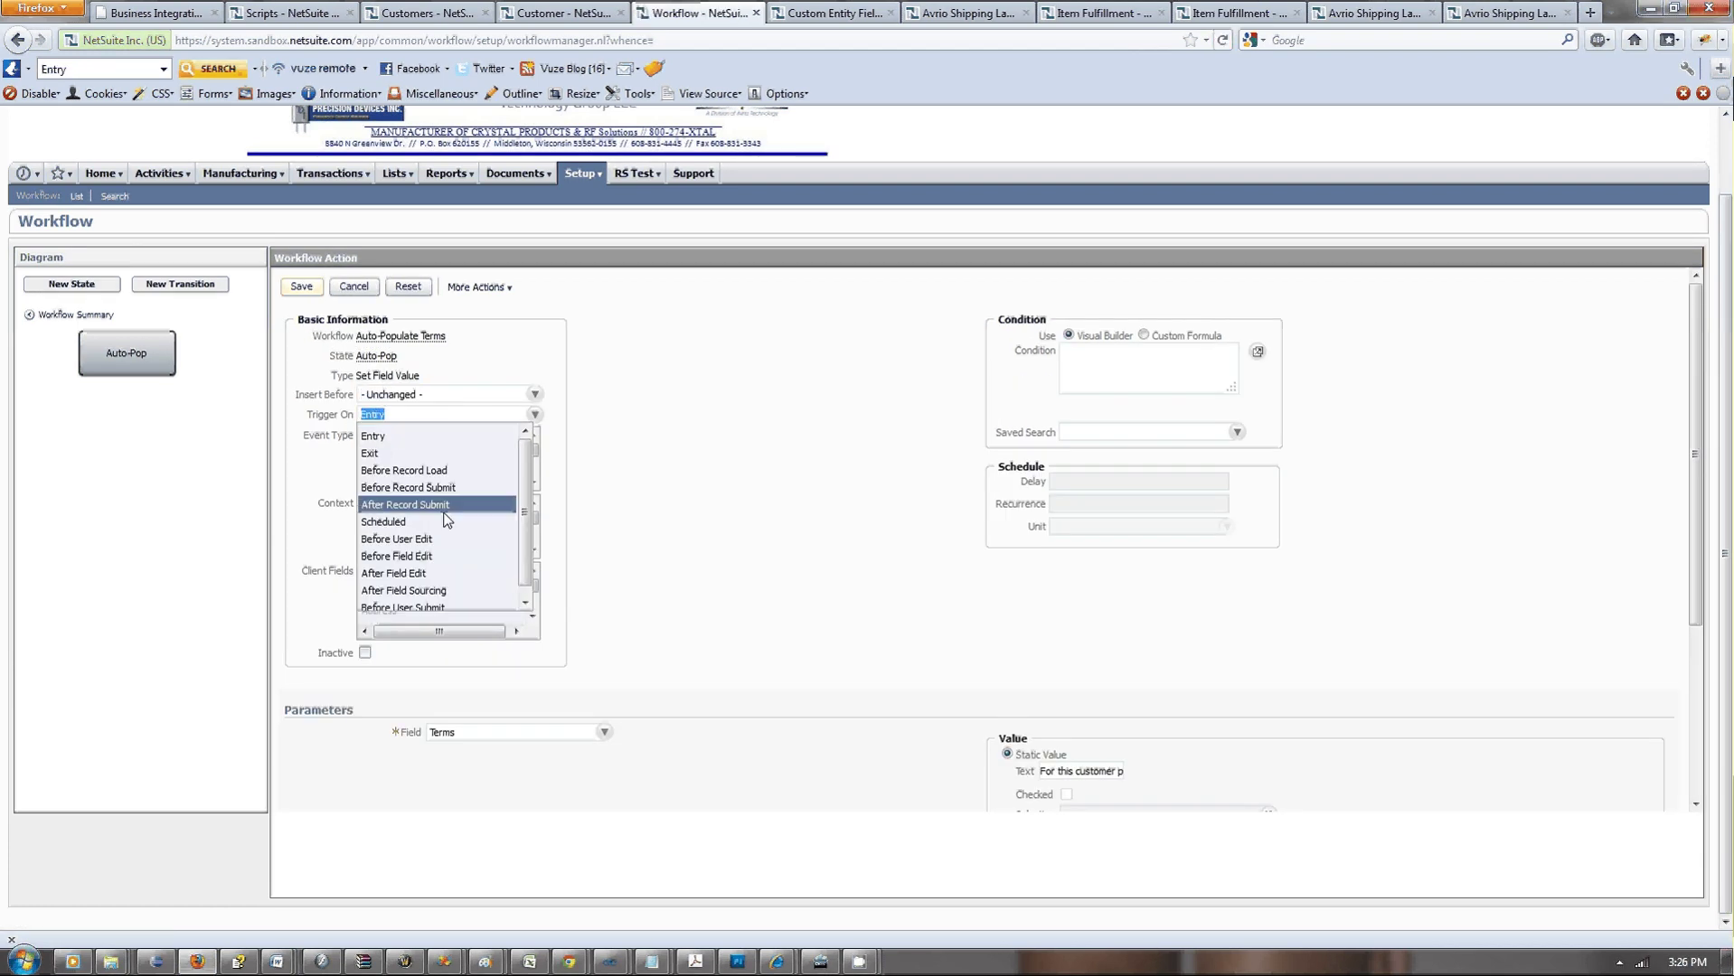
pyautogui.click(416, 470)
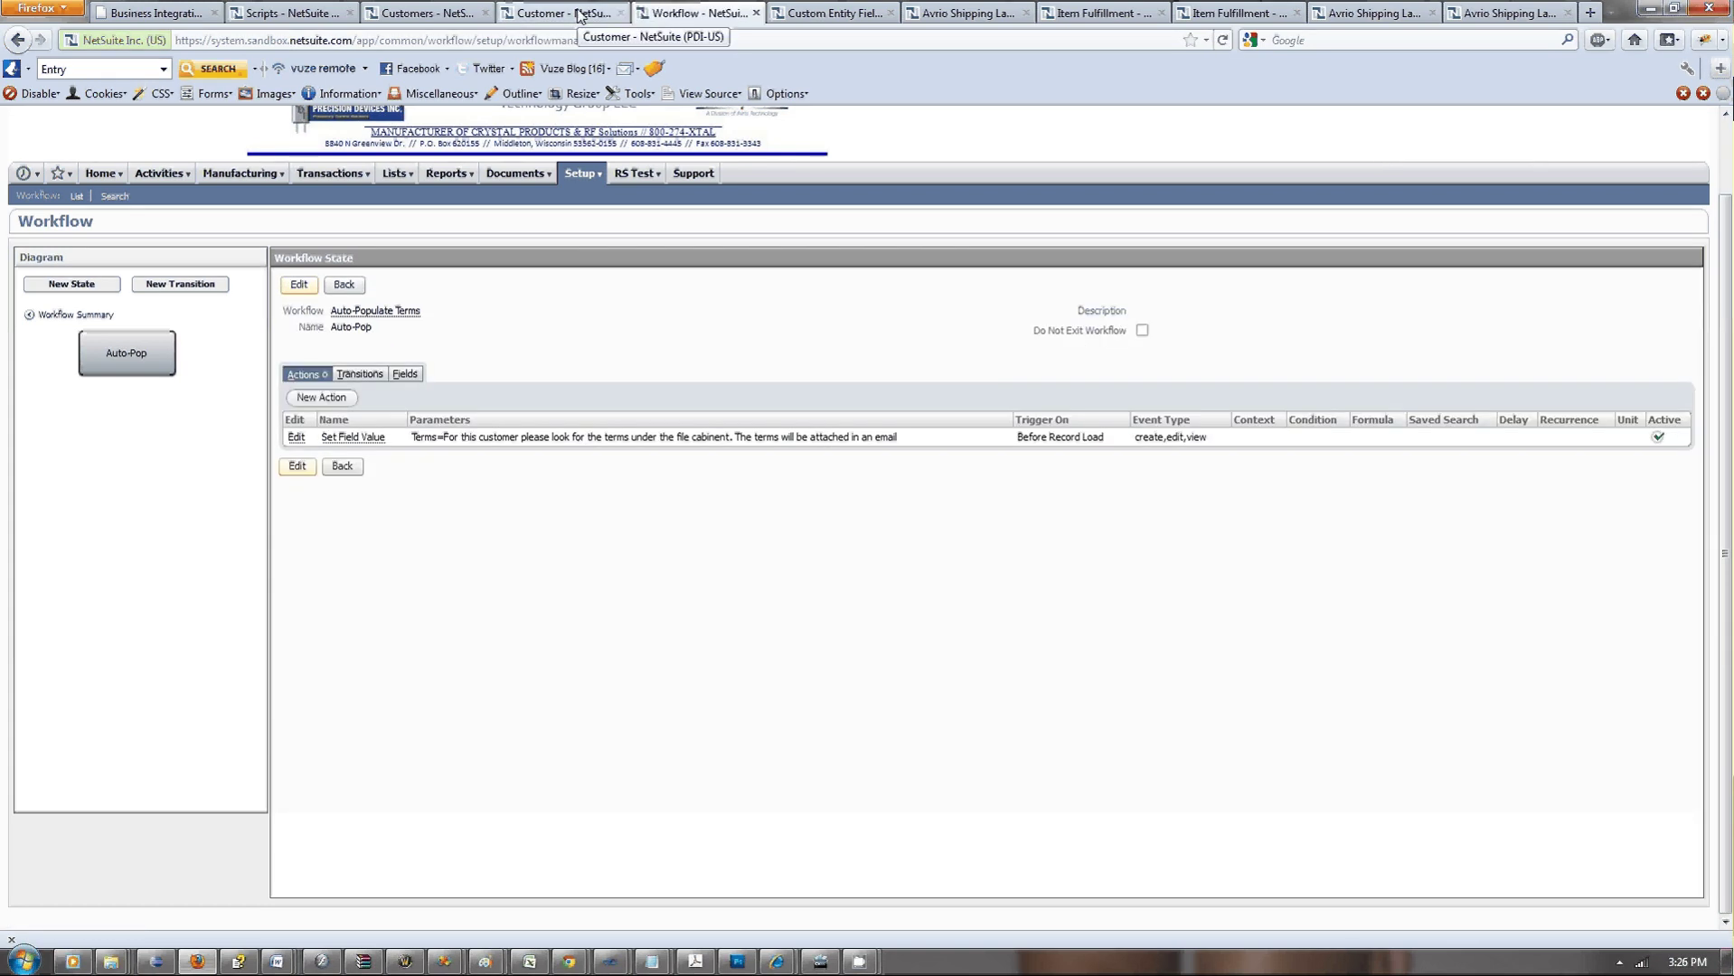
pyautogui.click(579, 15)
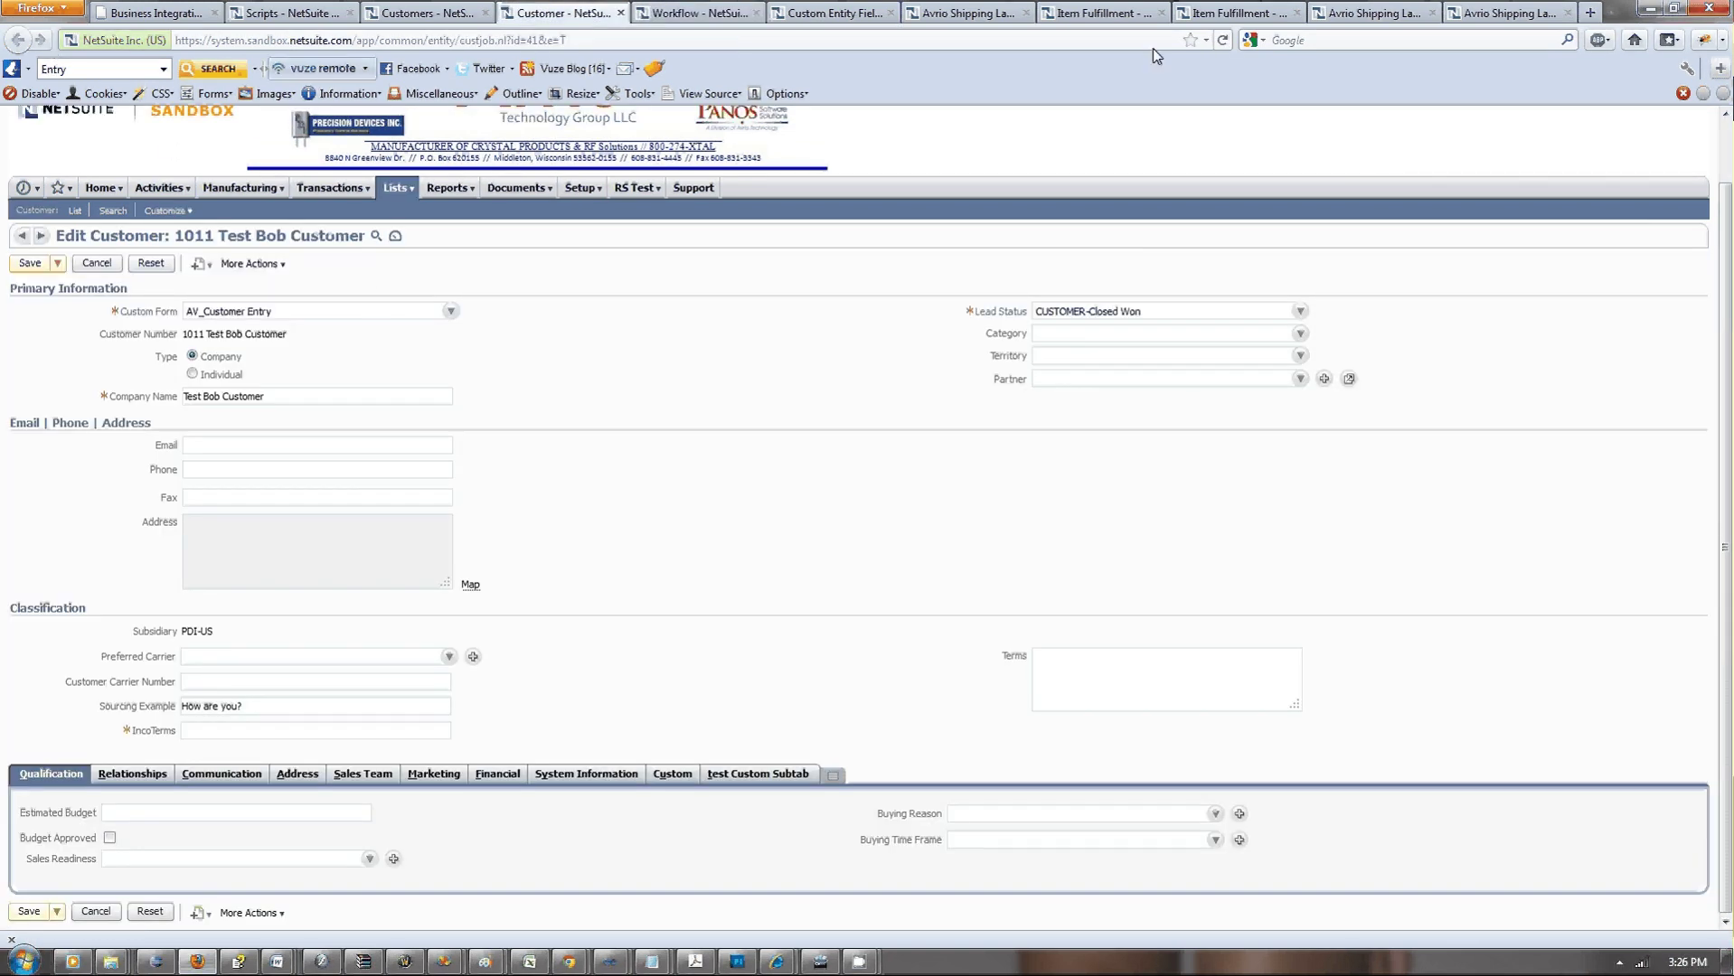
# Reload the test customer form, try saving, dismiss the required-values warning, and open the customer list.
pyautogui.click(1222, 39)
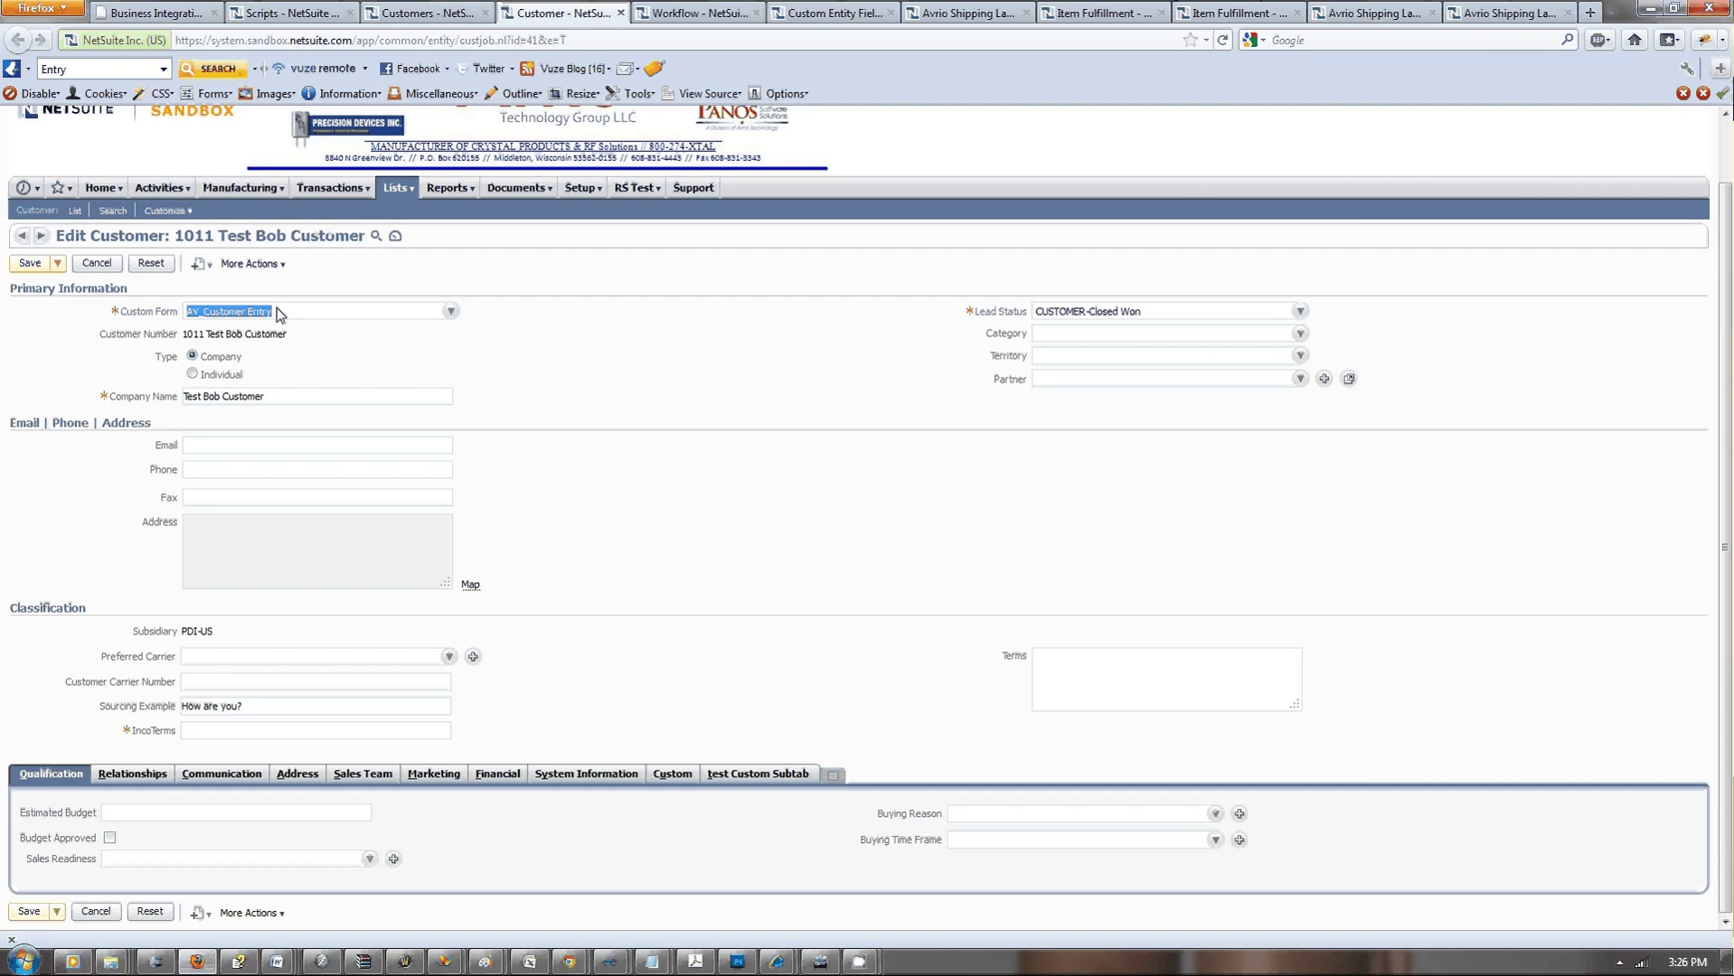
pyautogui.click(21, 268)
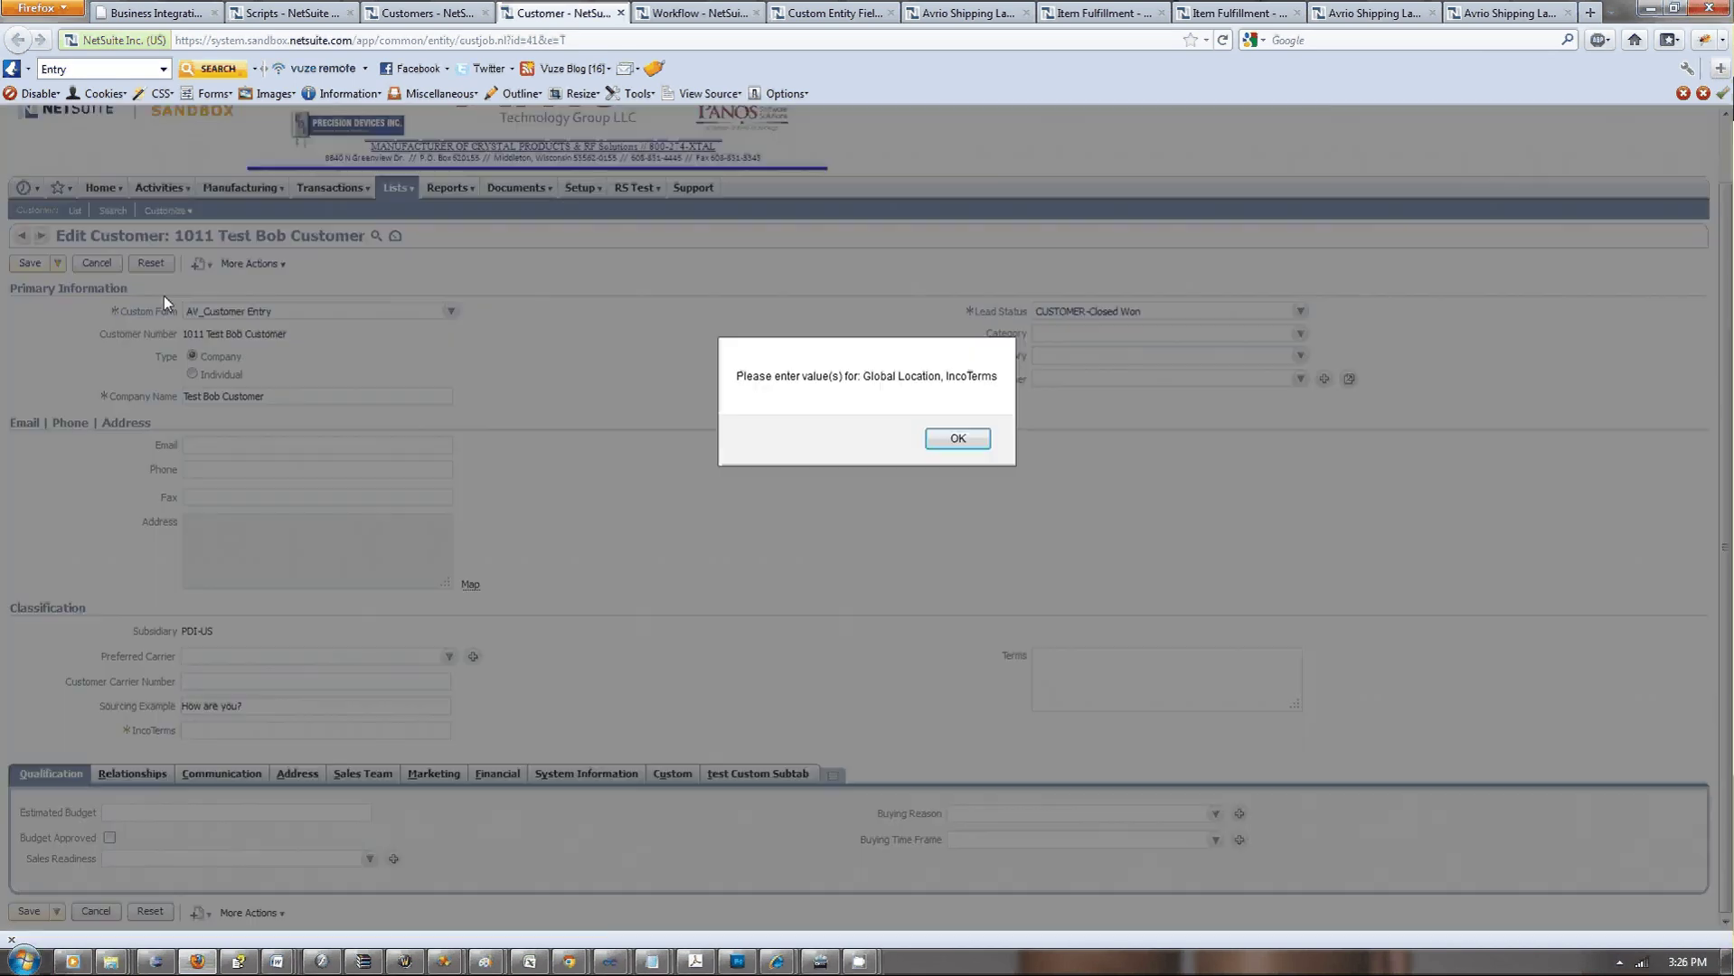
pyautogui.click(944, 434)
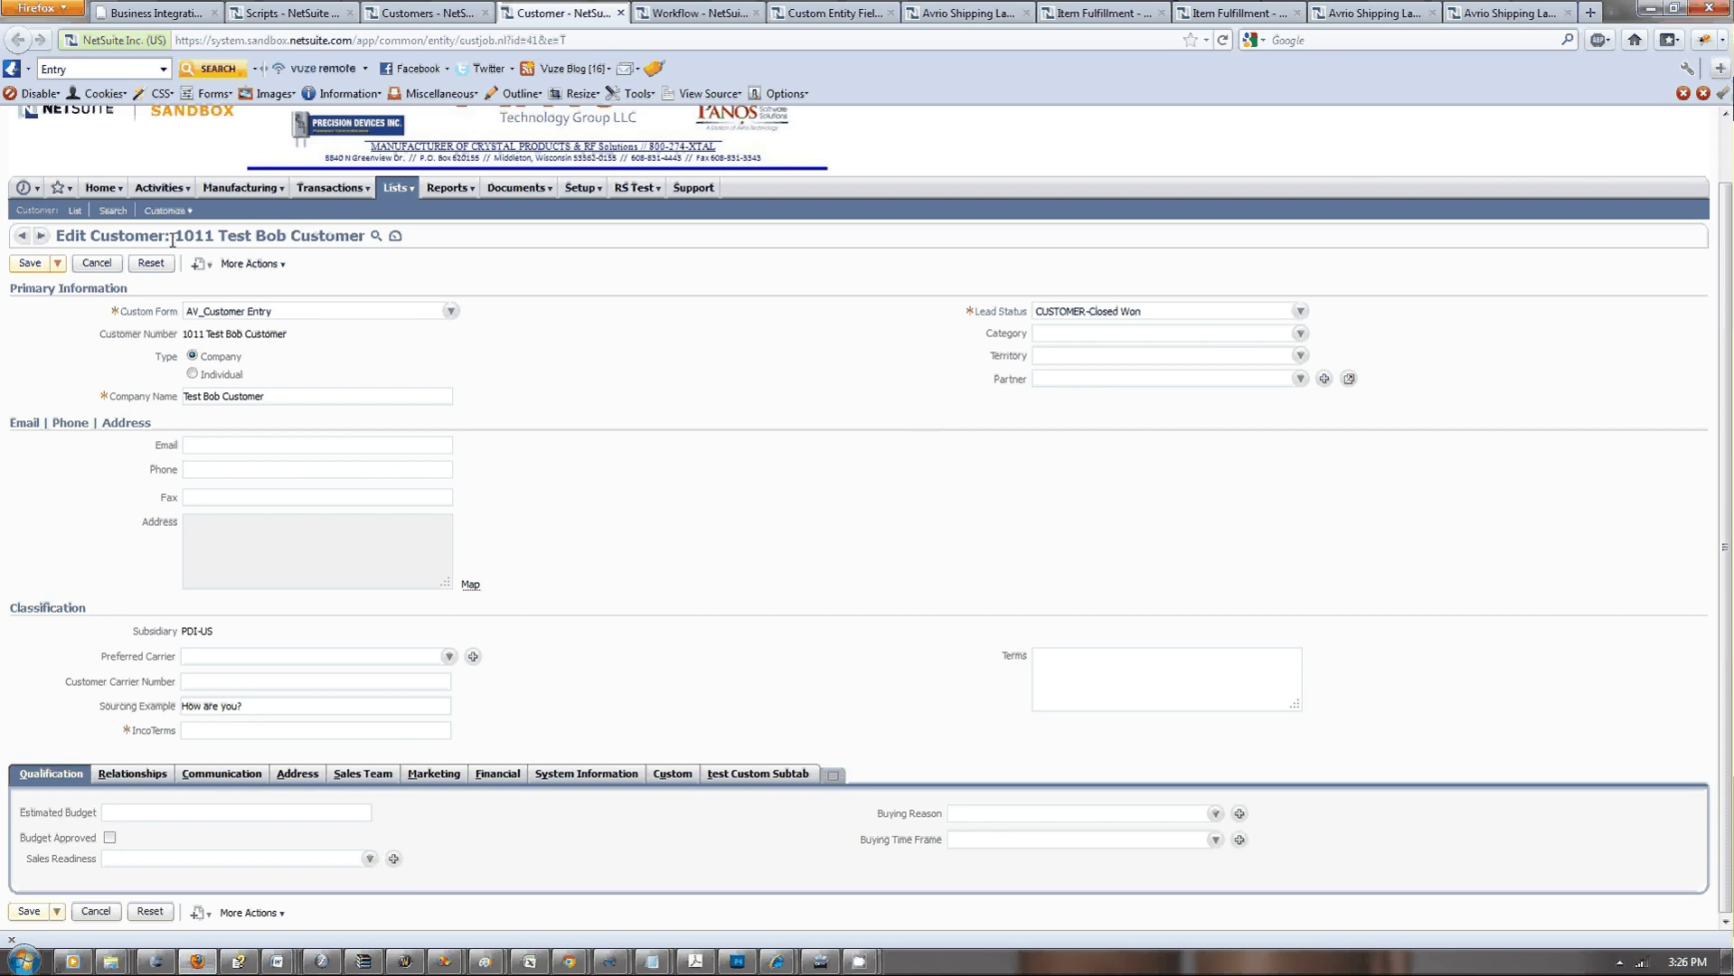
pyautogui.click(72, 212)
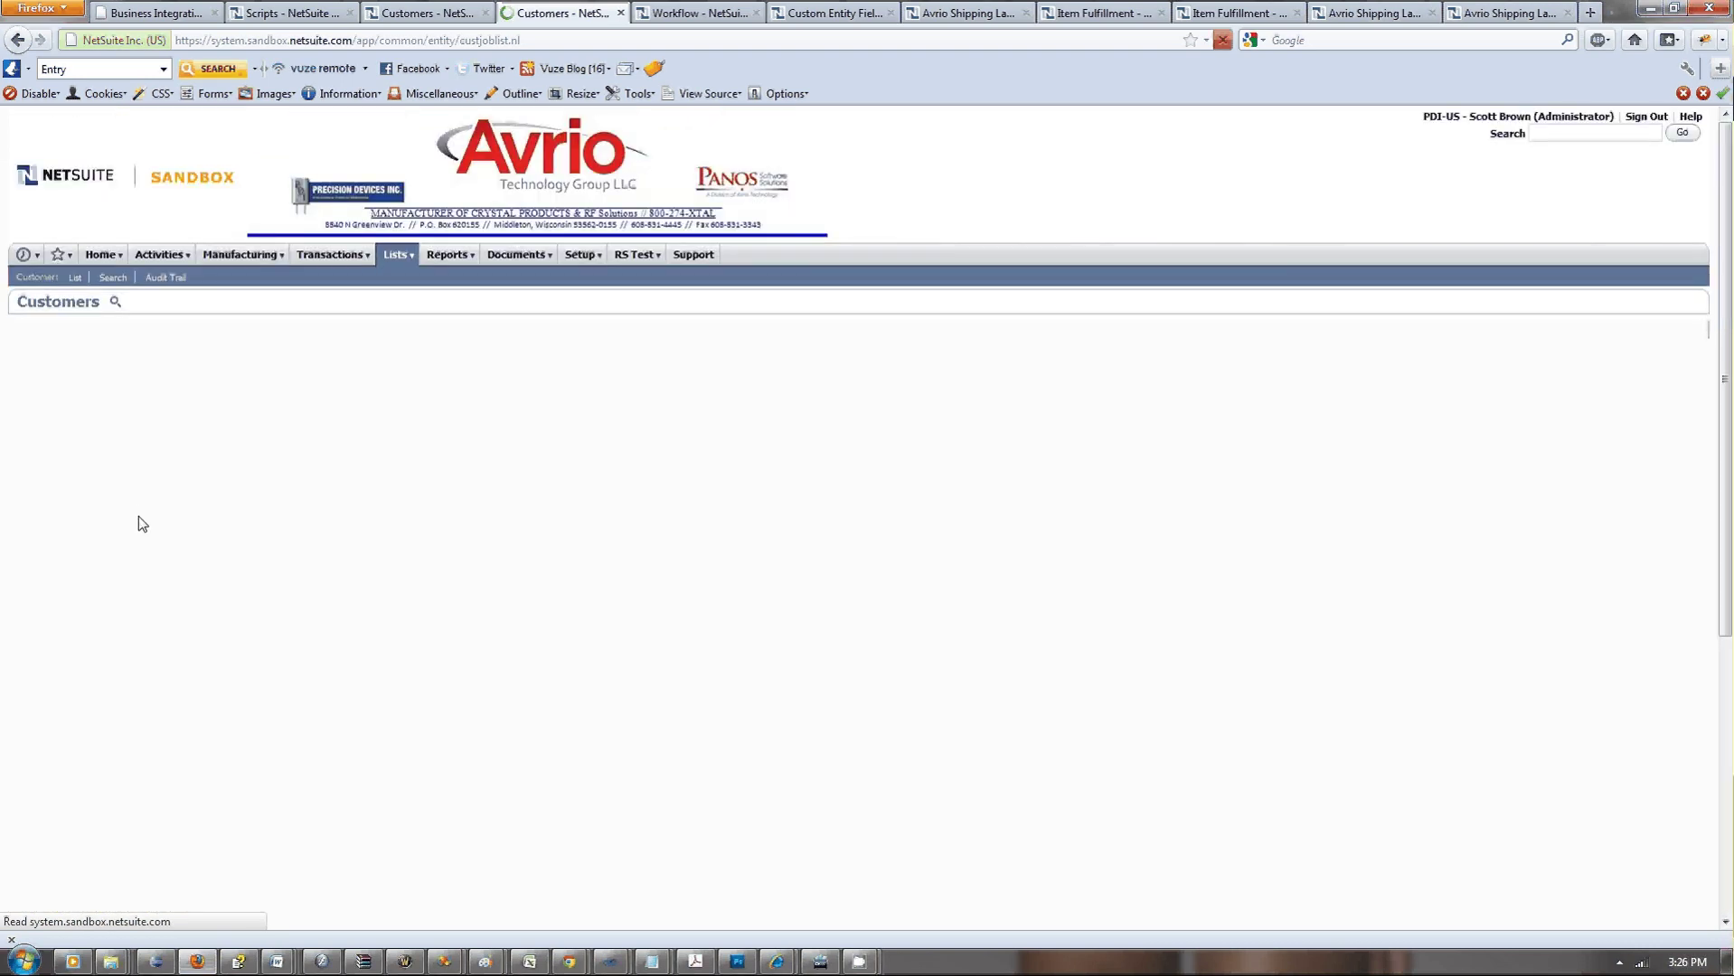
pyautogui.scroll(-2, 56, 594)
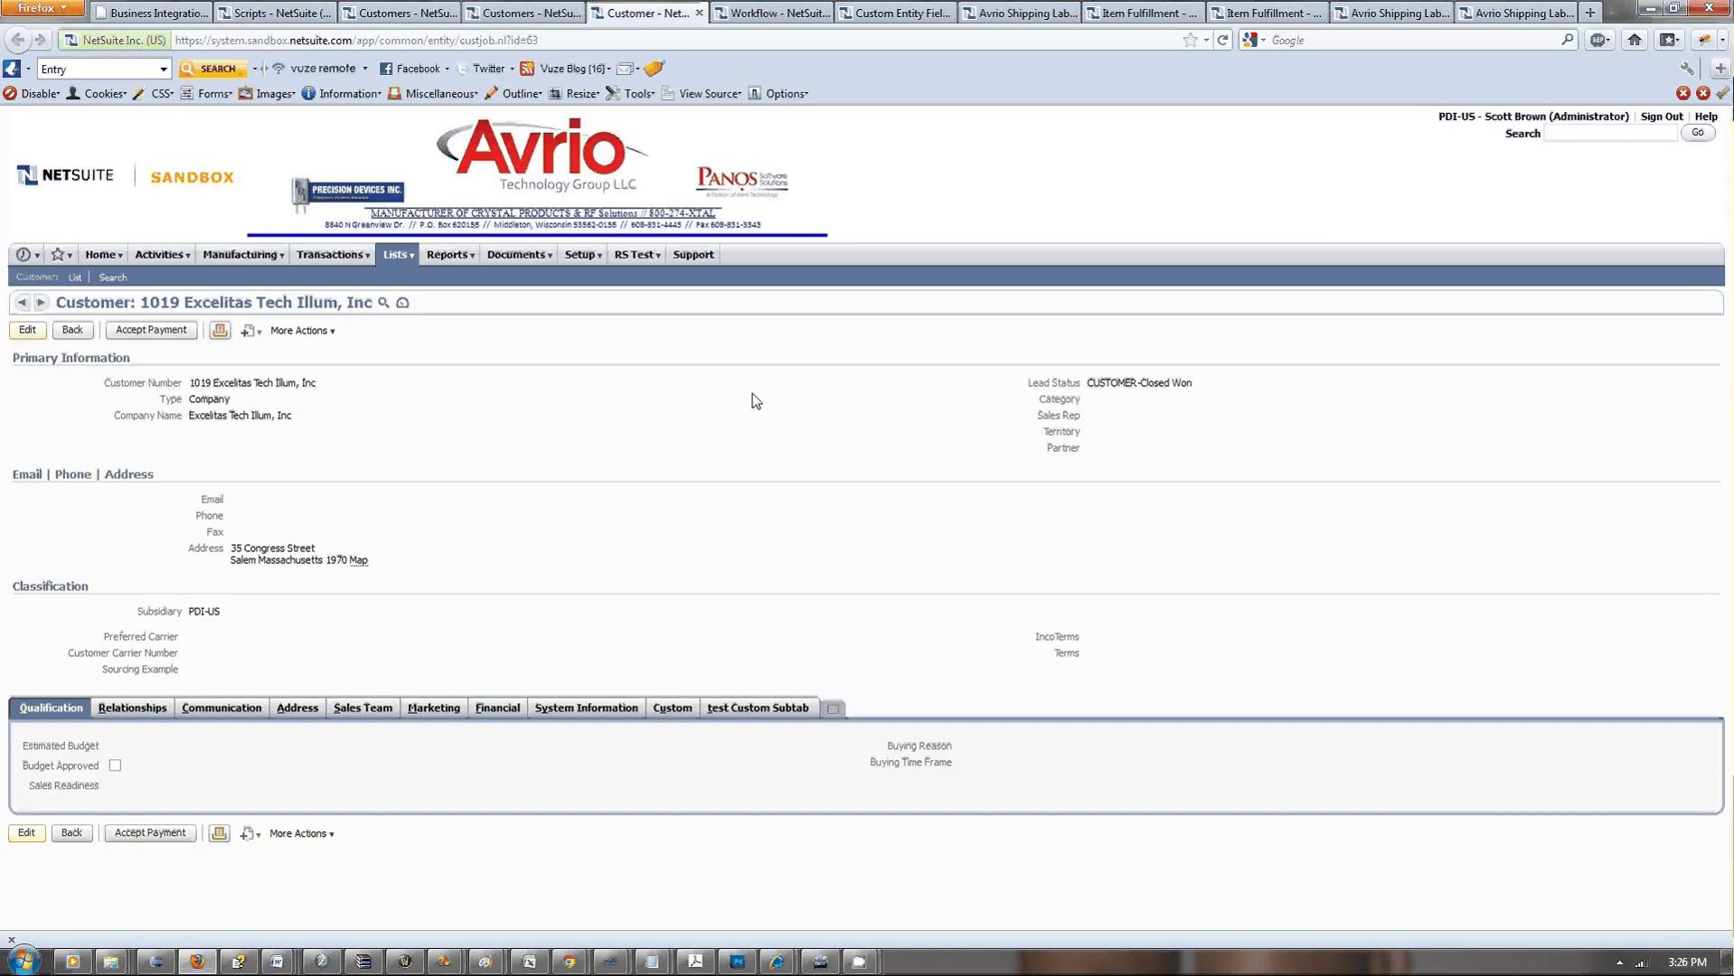
pyautogui.click(766, 13)
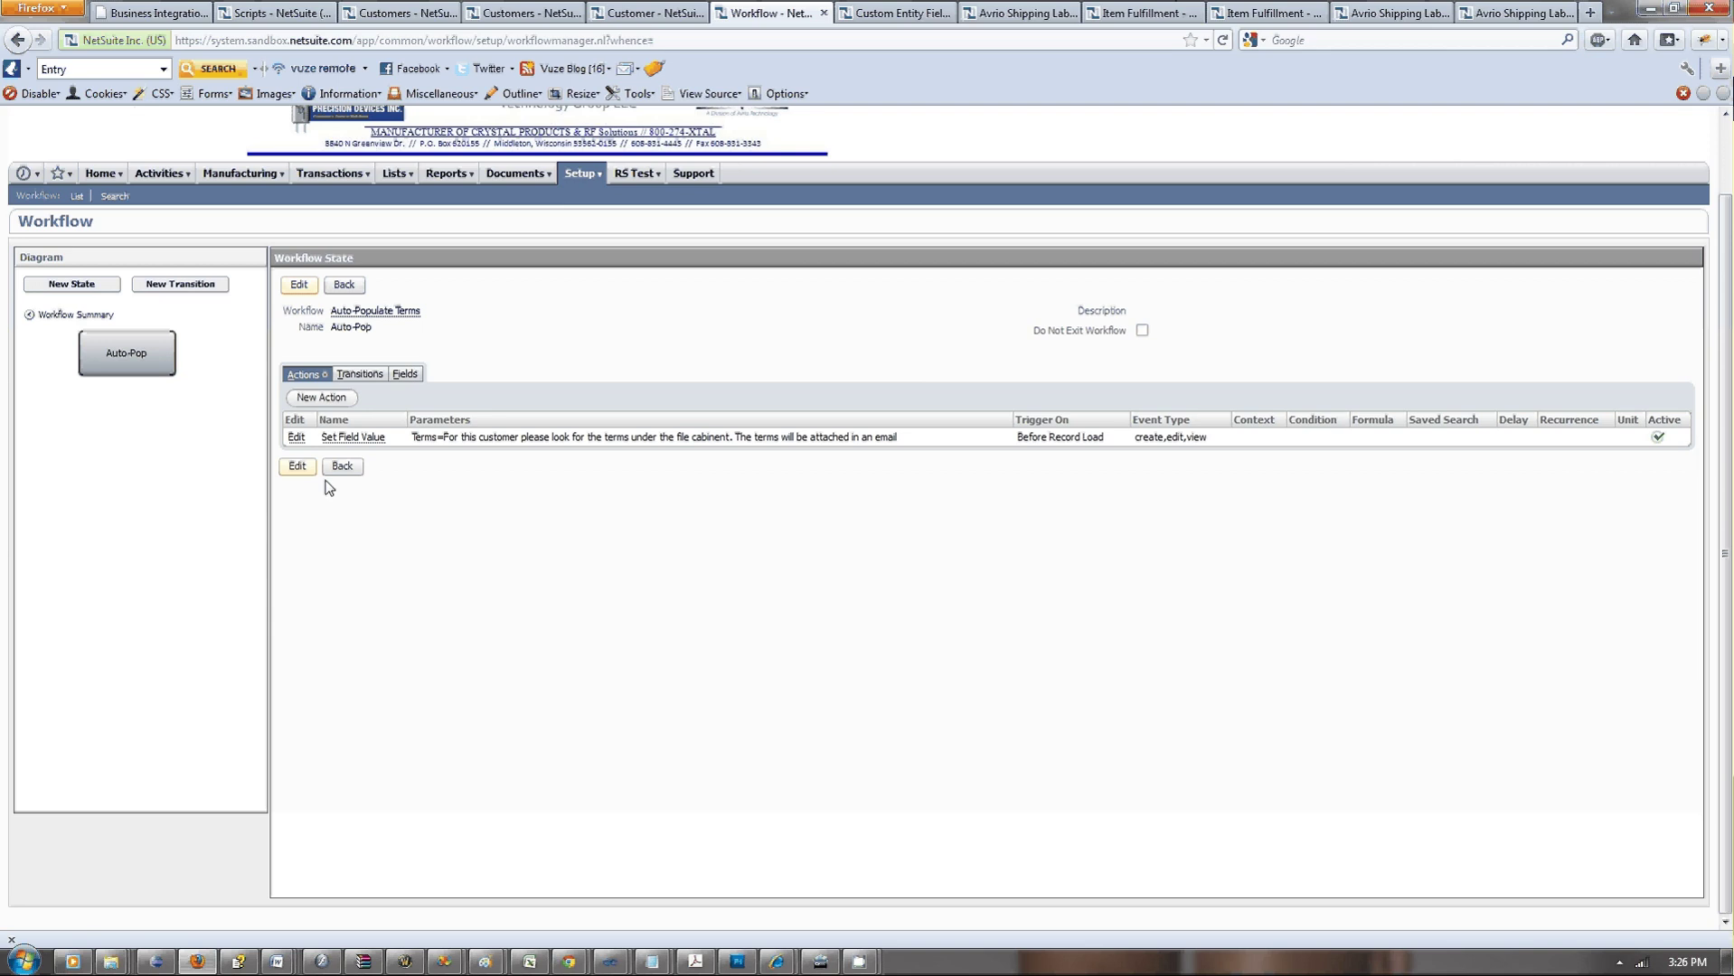
pyautogui.click(347, 376)
pyautogui.click(346, 403)
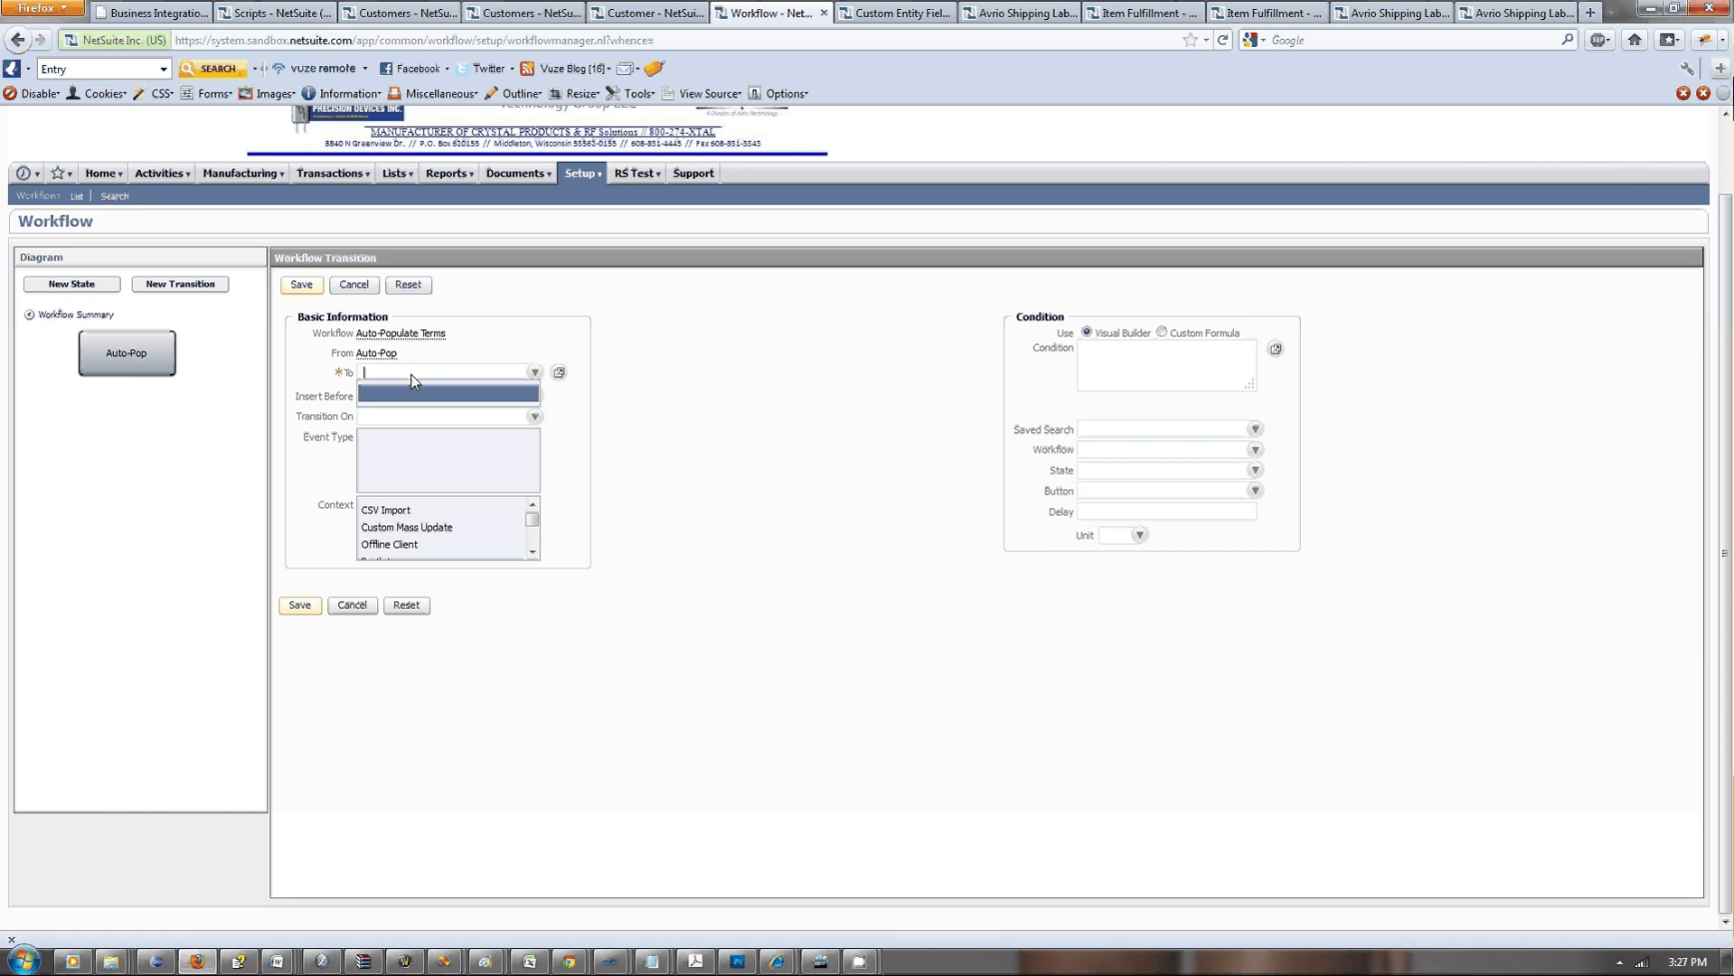
pyautogui.click(414, 395)
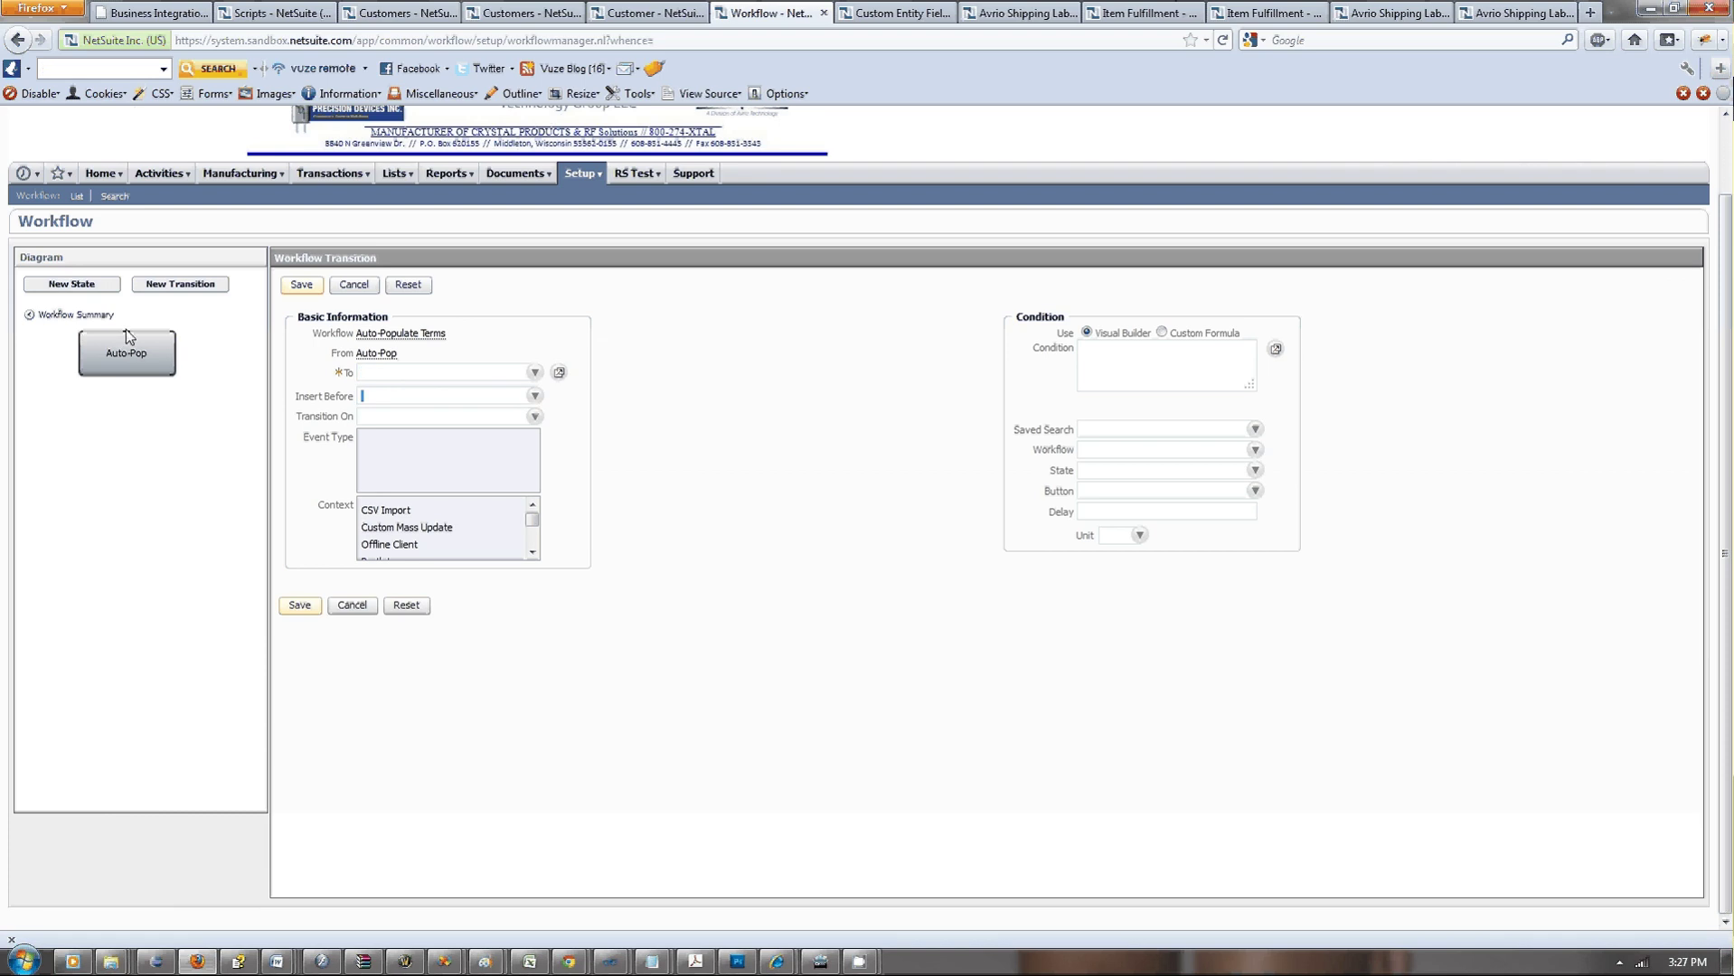
pyautogui.click(109, 353)
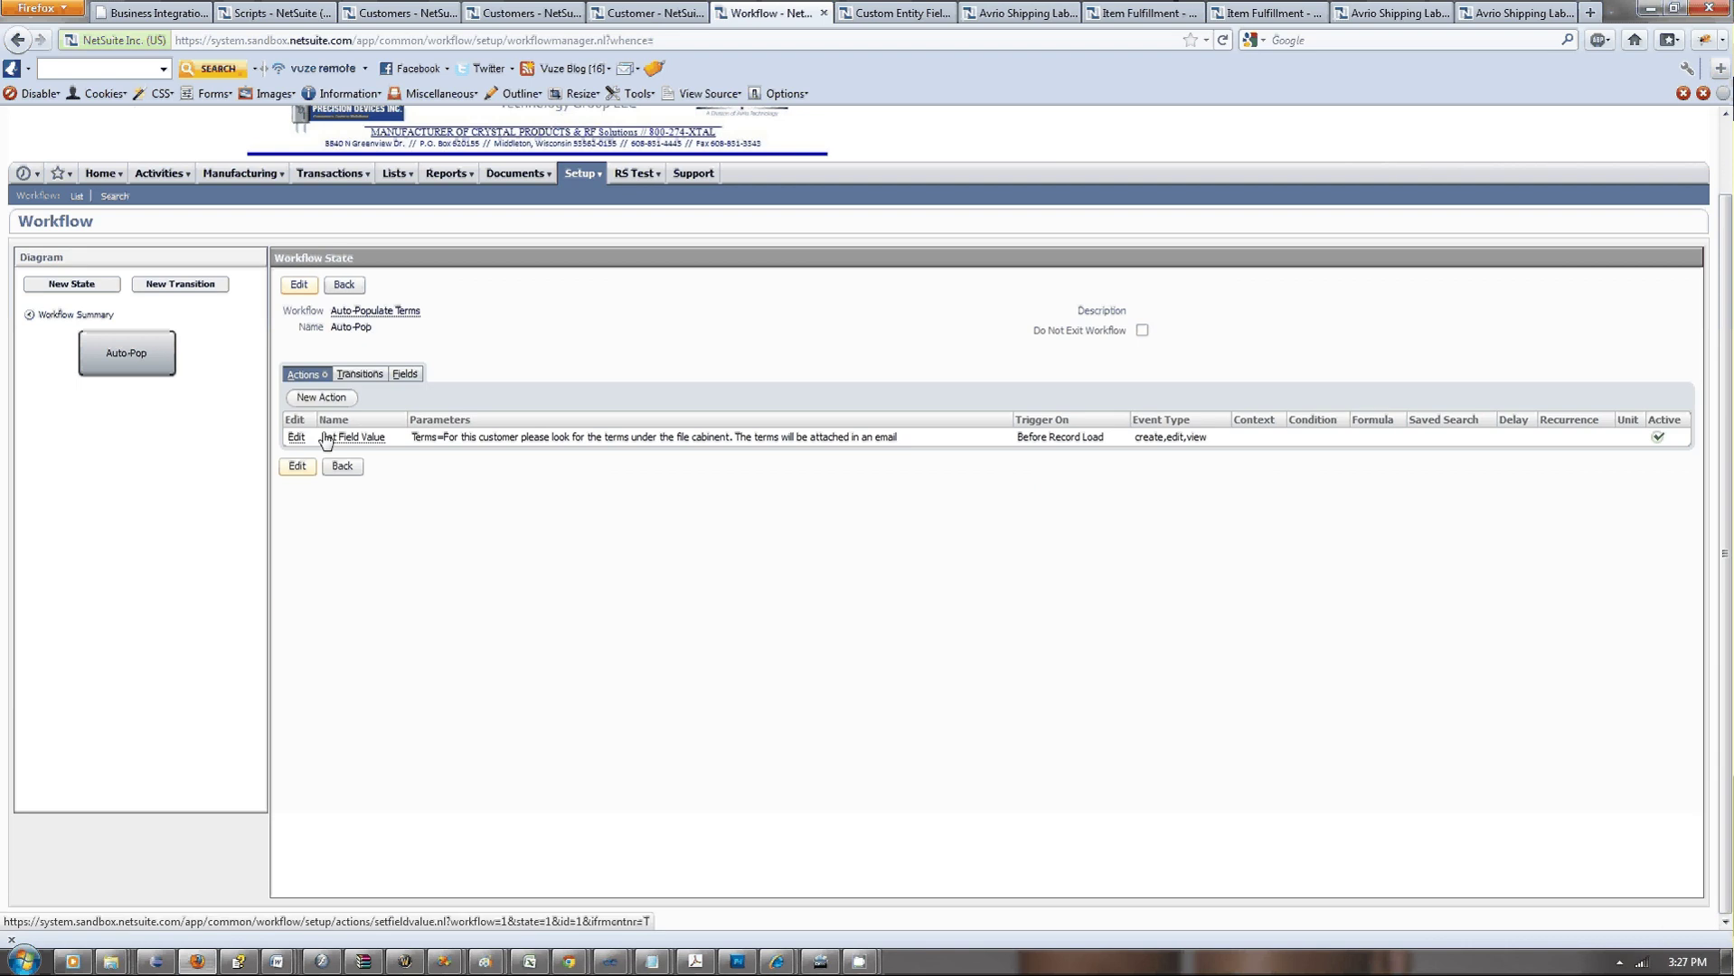
# Go back into the Auto-Pop state and reopen its Terms Set Field Value action for editing.
pyautogui.click(294, 438)
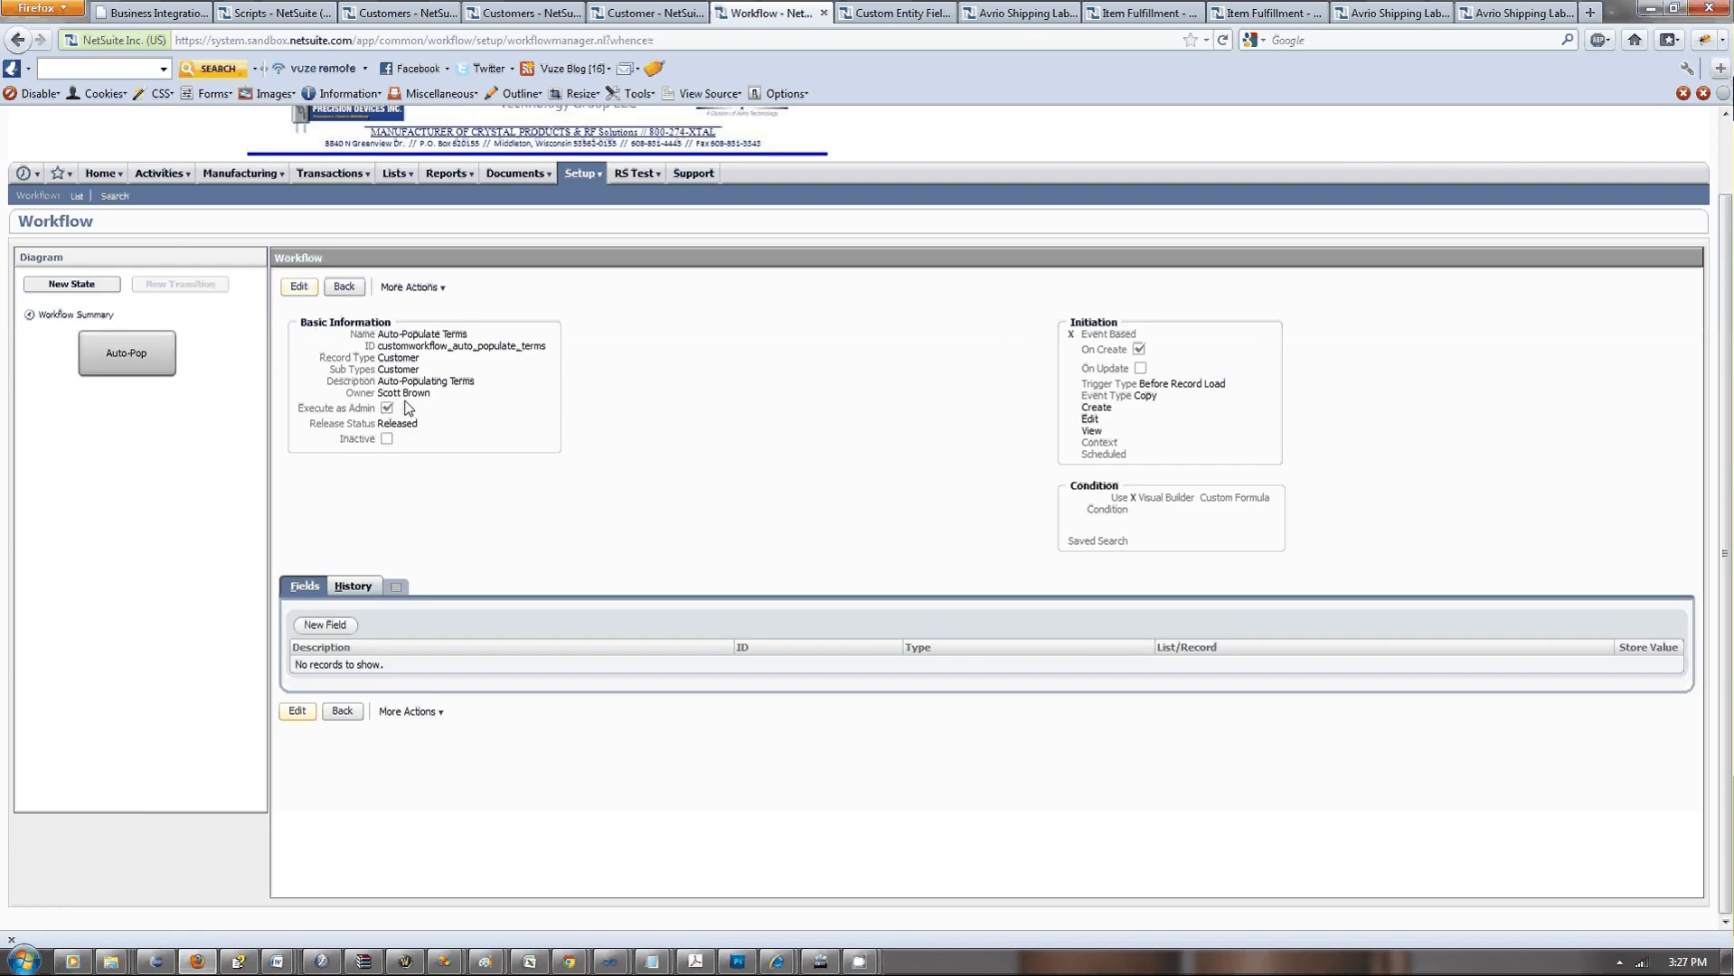
pyautogui.click(299, 287)
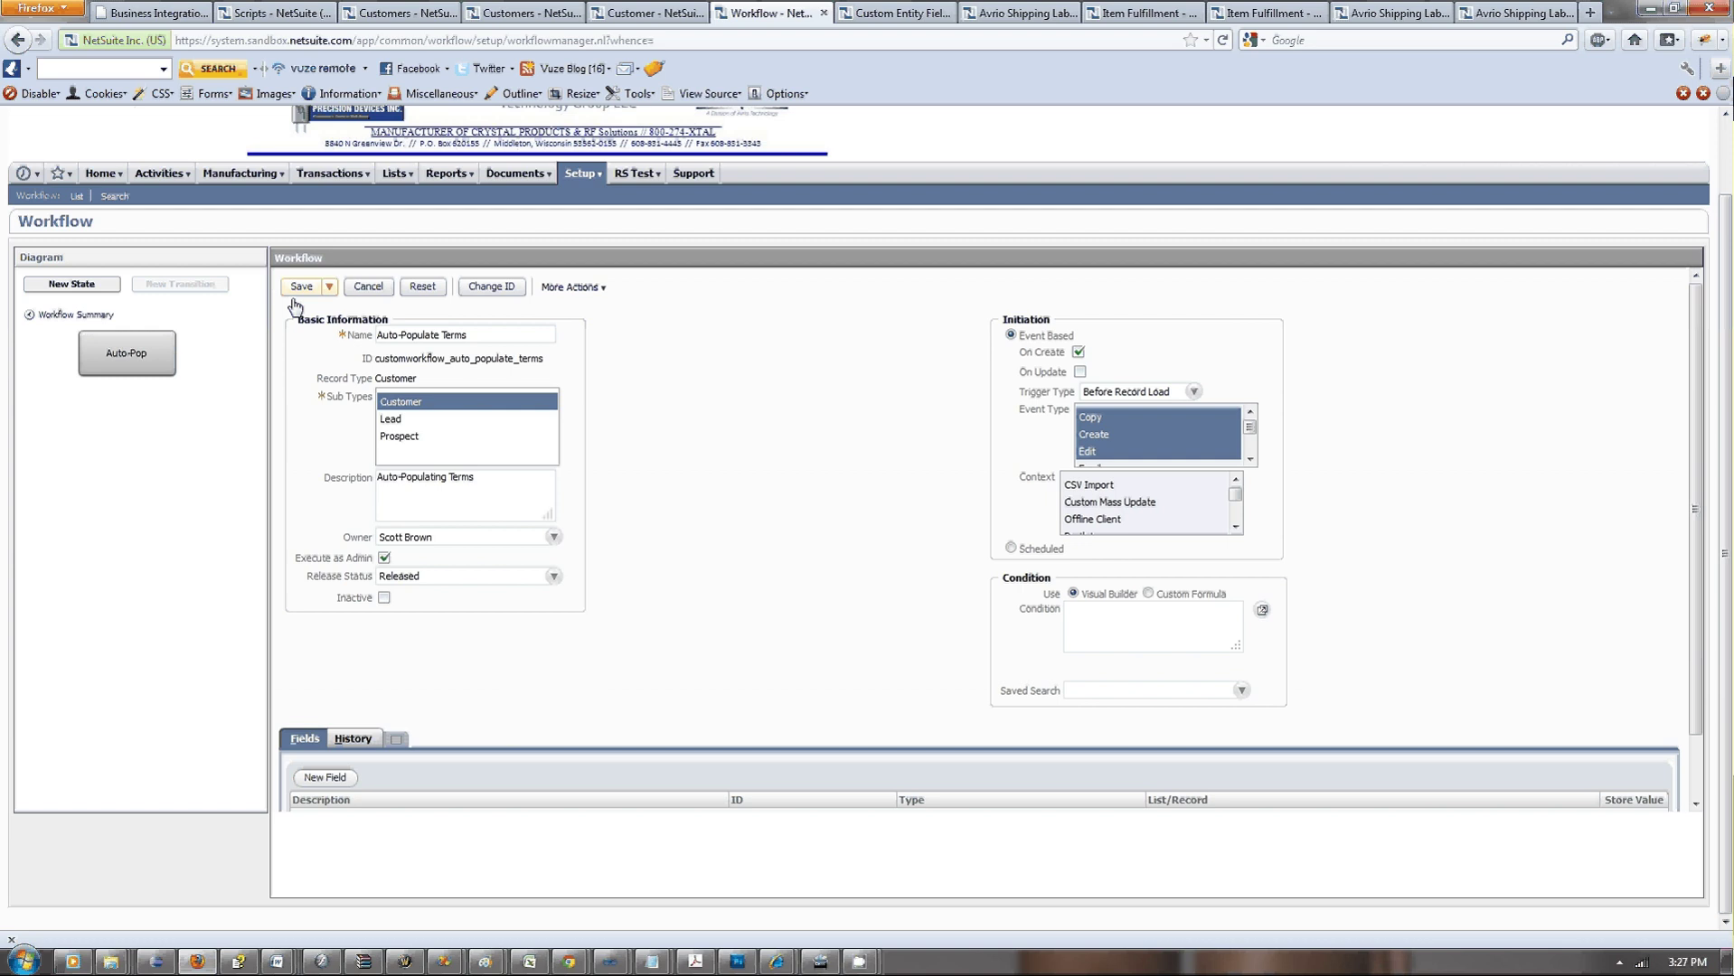
pyautogui.click(128, 359)
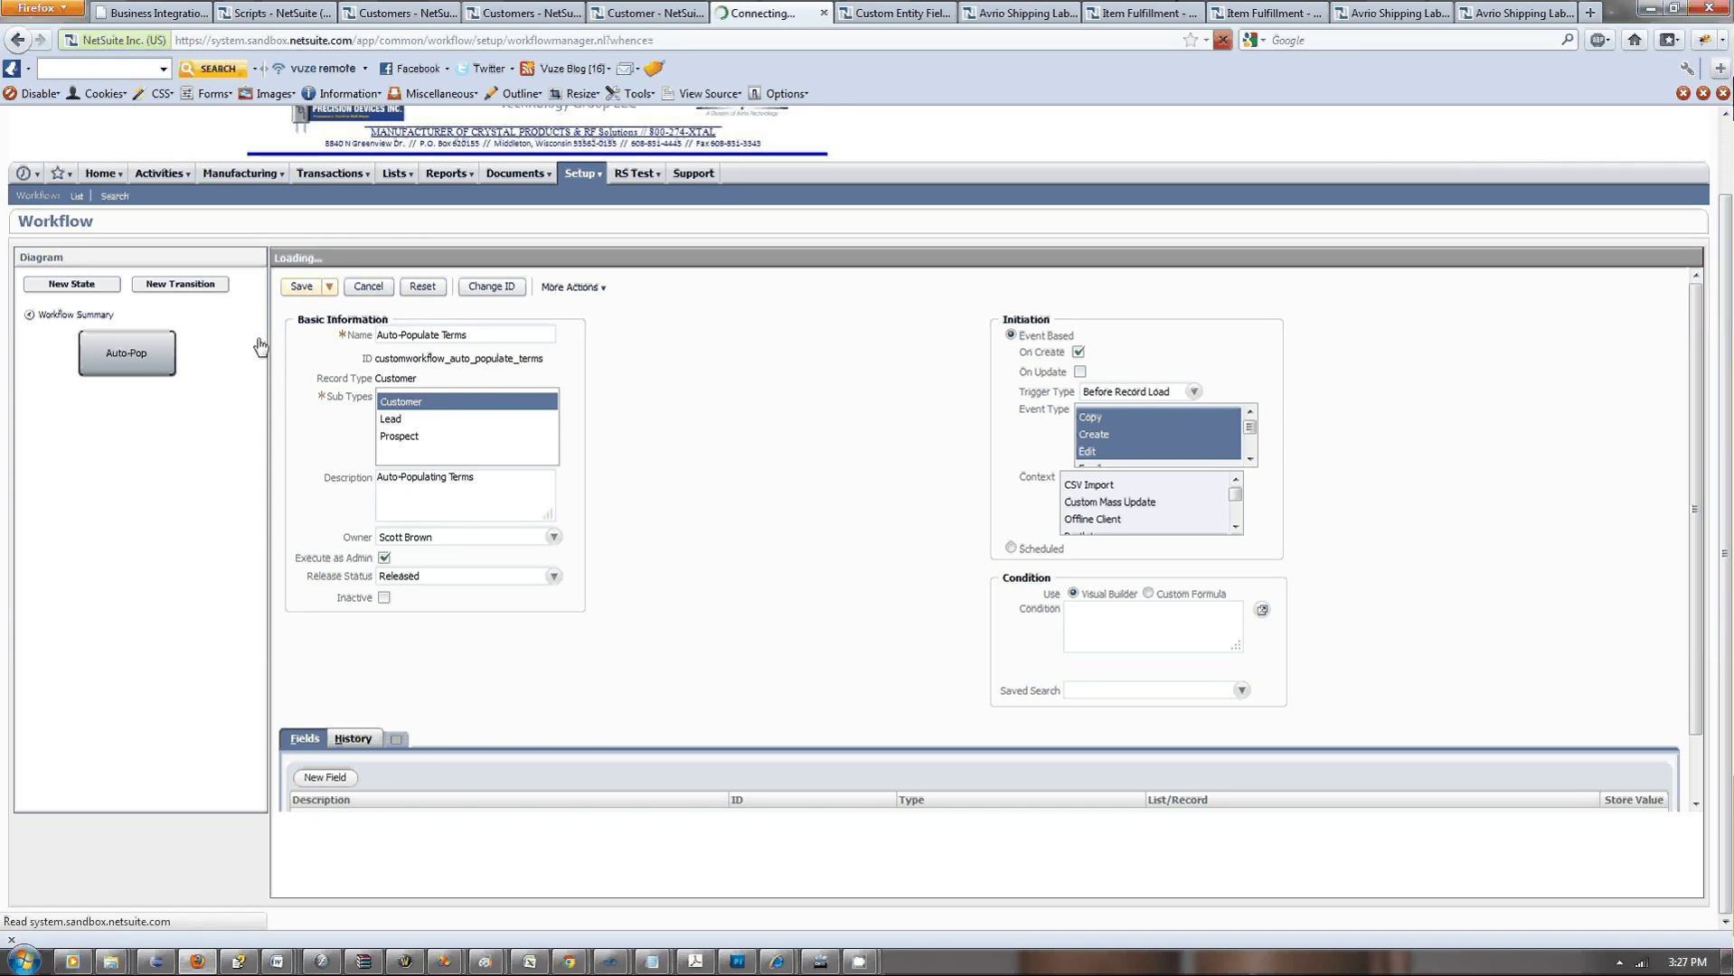
pyautogui.click(148, 358)
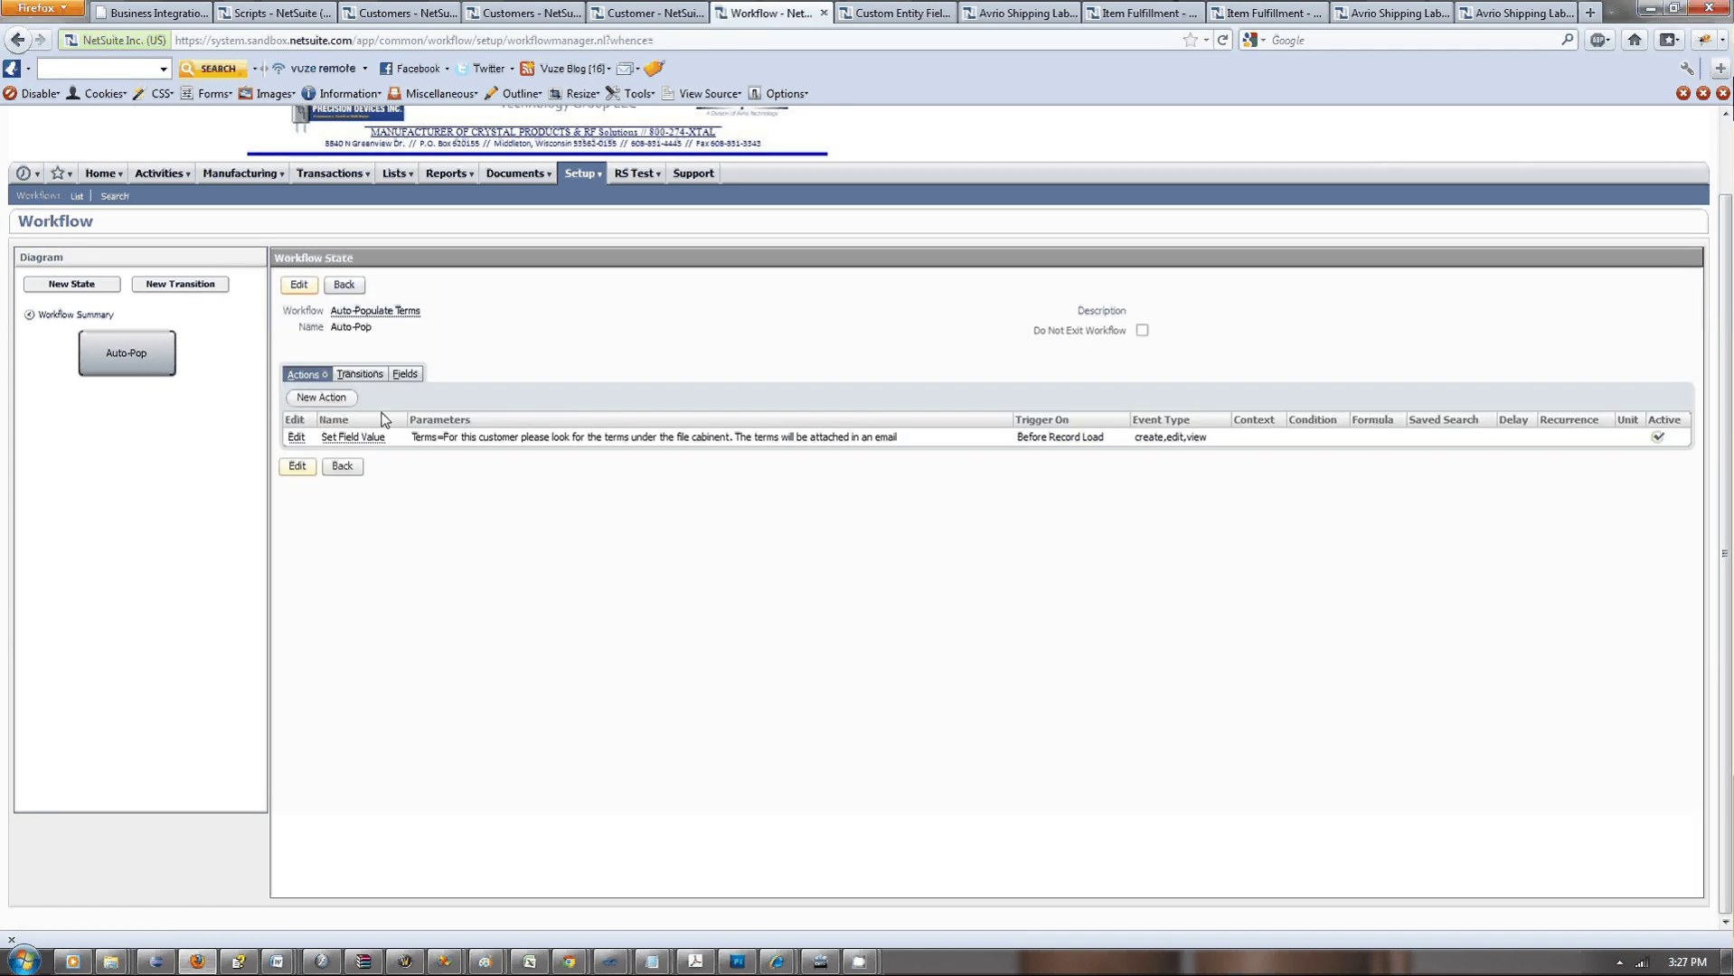
pyautogui.click(296, 438)
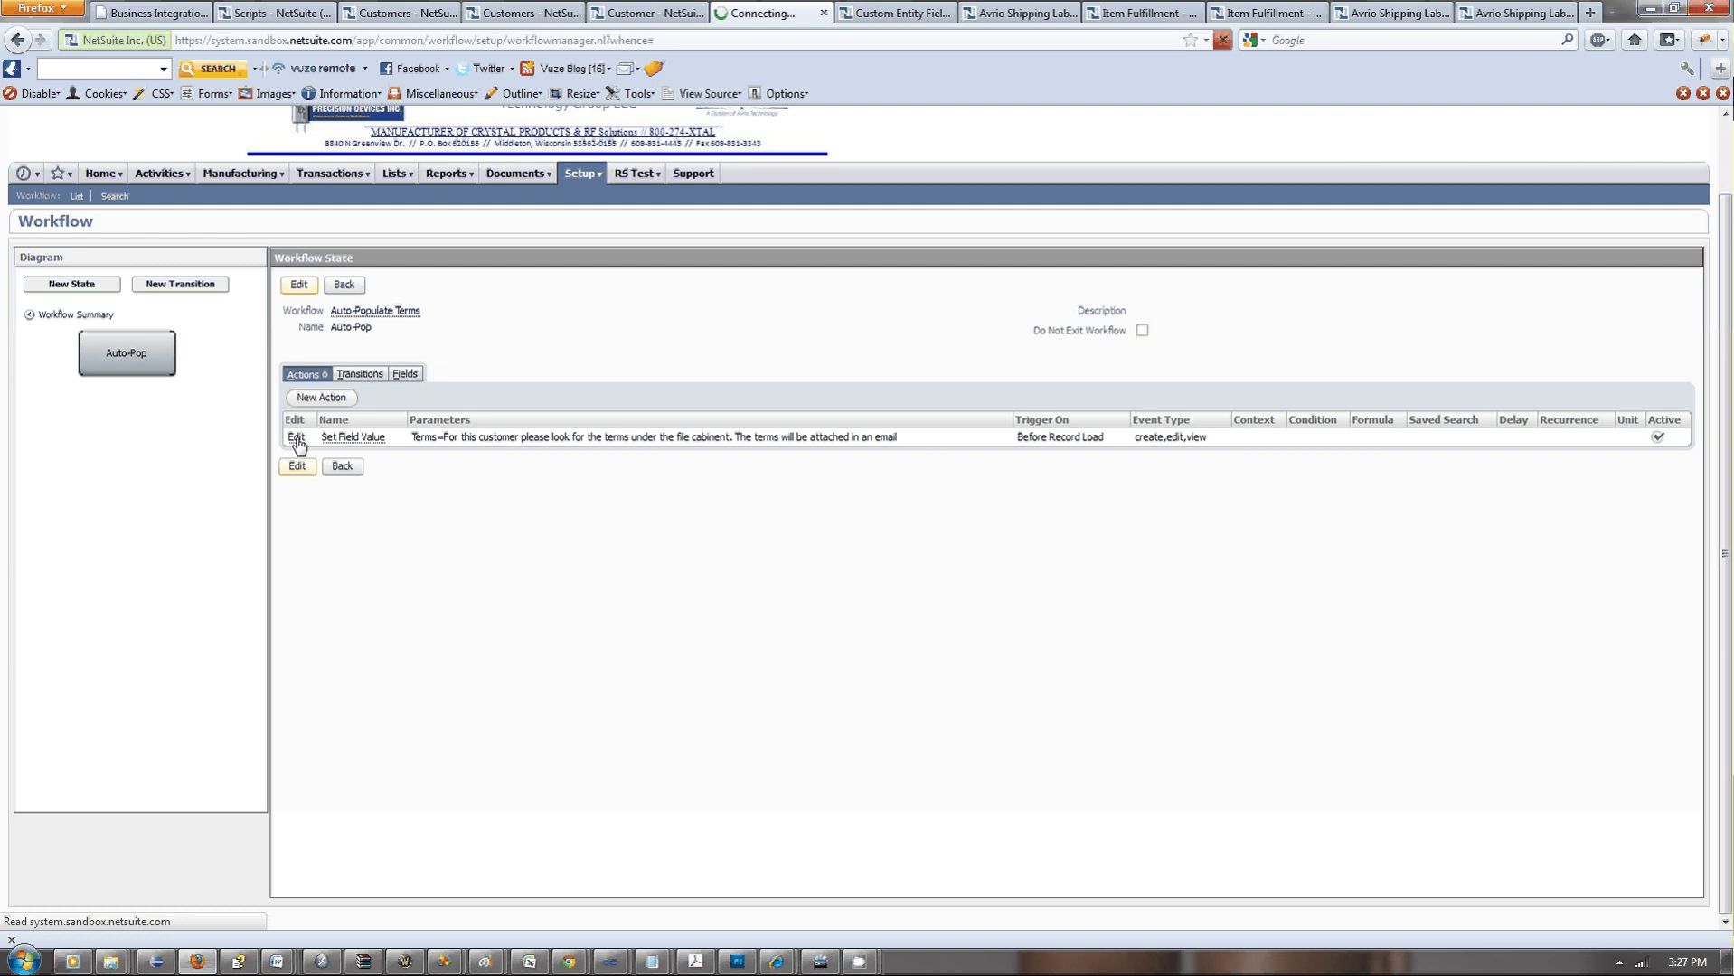
pyautogui.click(471, 732)
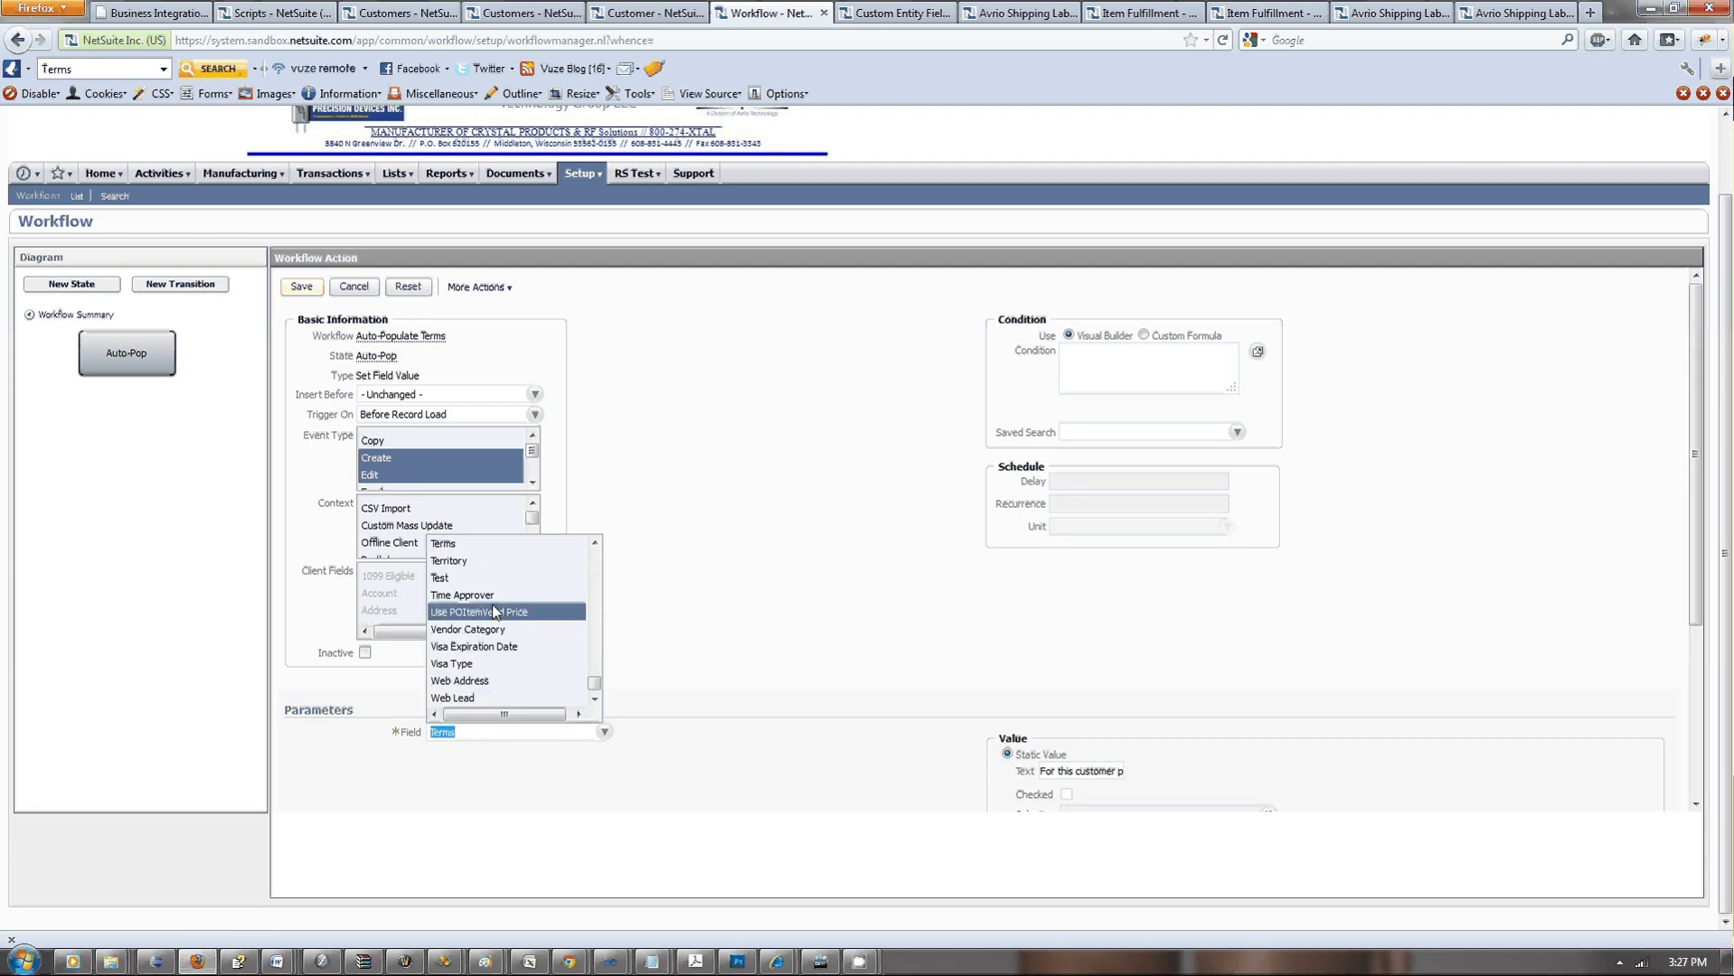
# Keep Terms as the field and start entering a selection value.
pyautogui.click(488, 578)
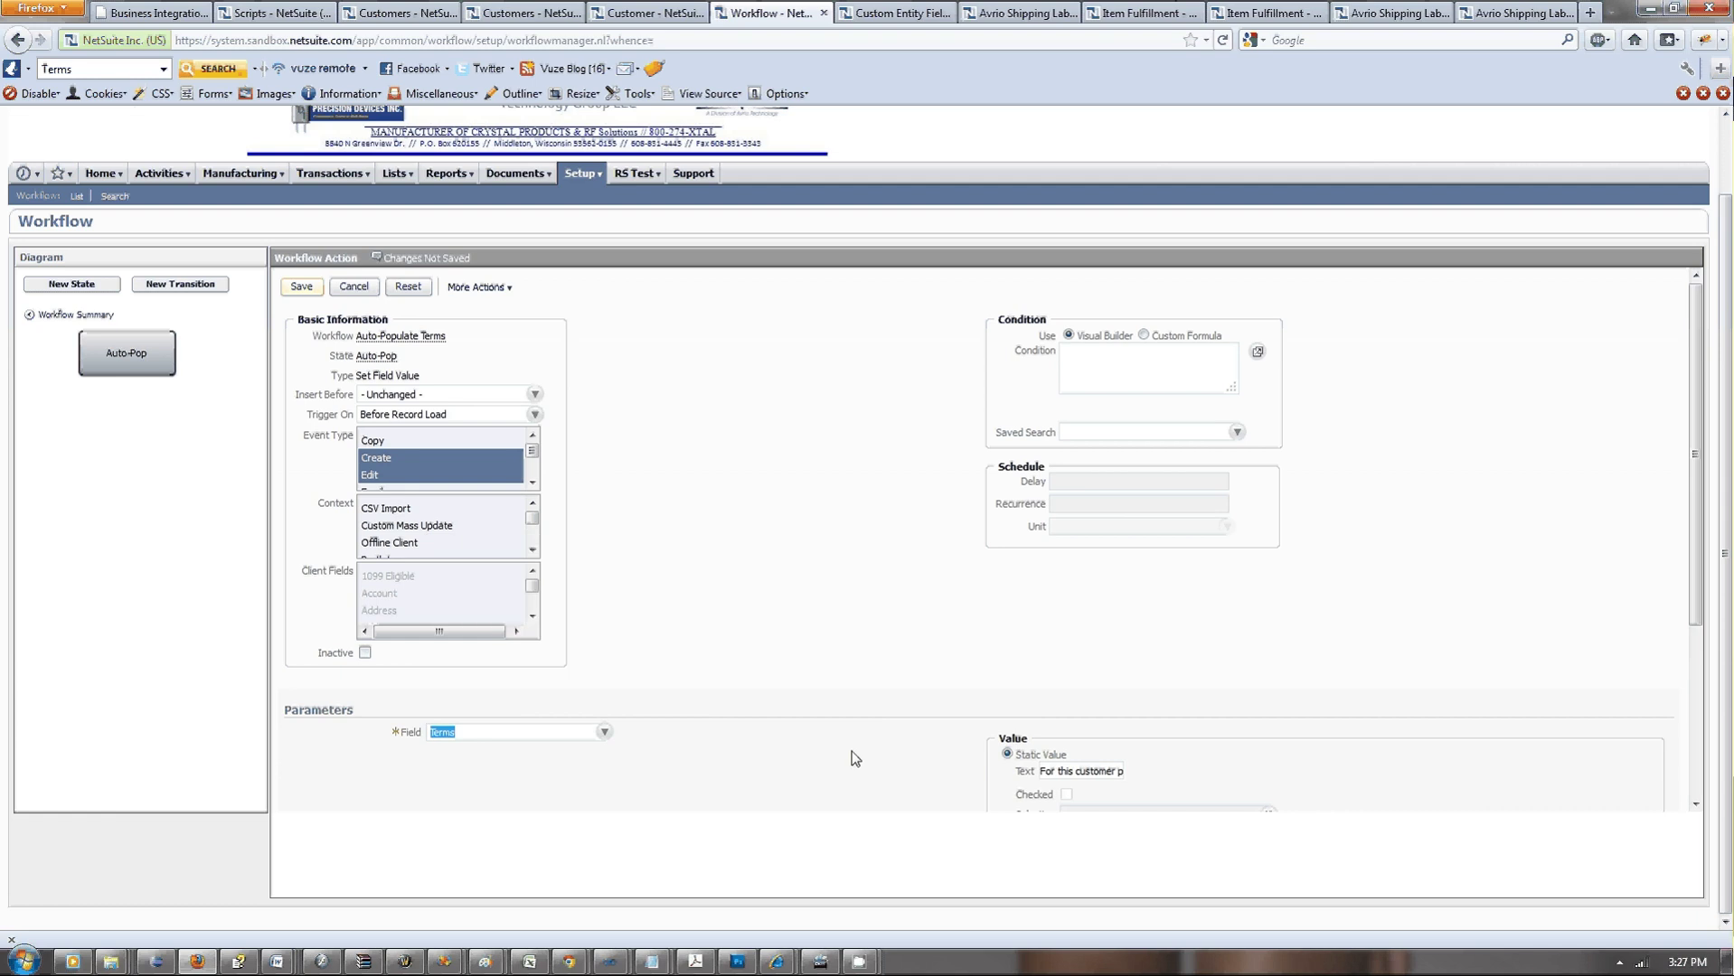
pyautogui.scroll(-2, 958, 779)
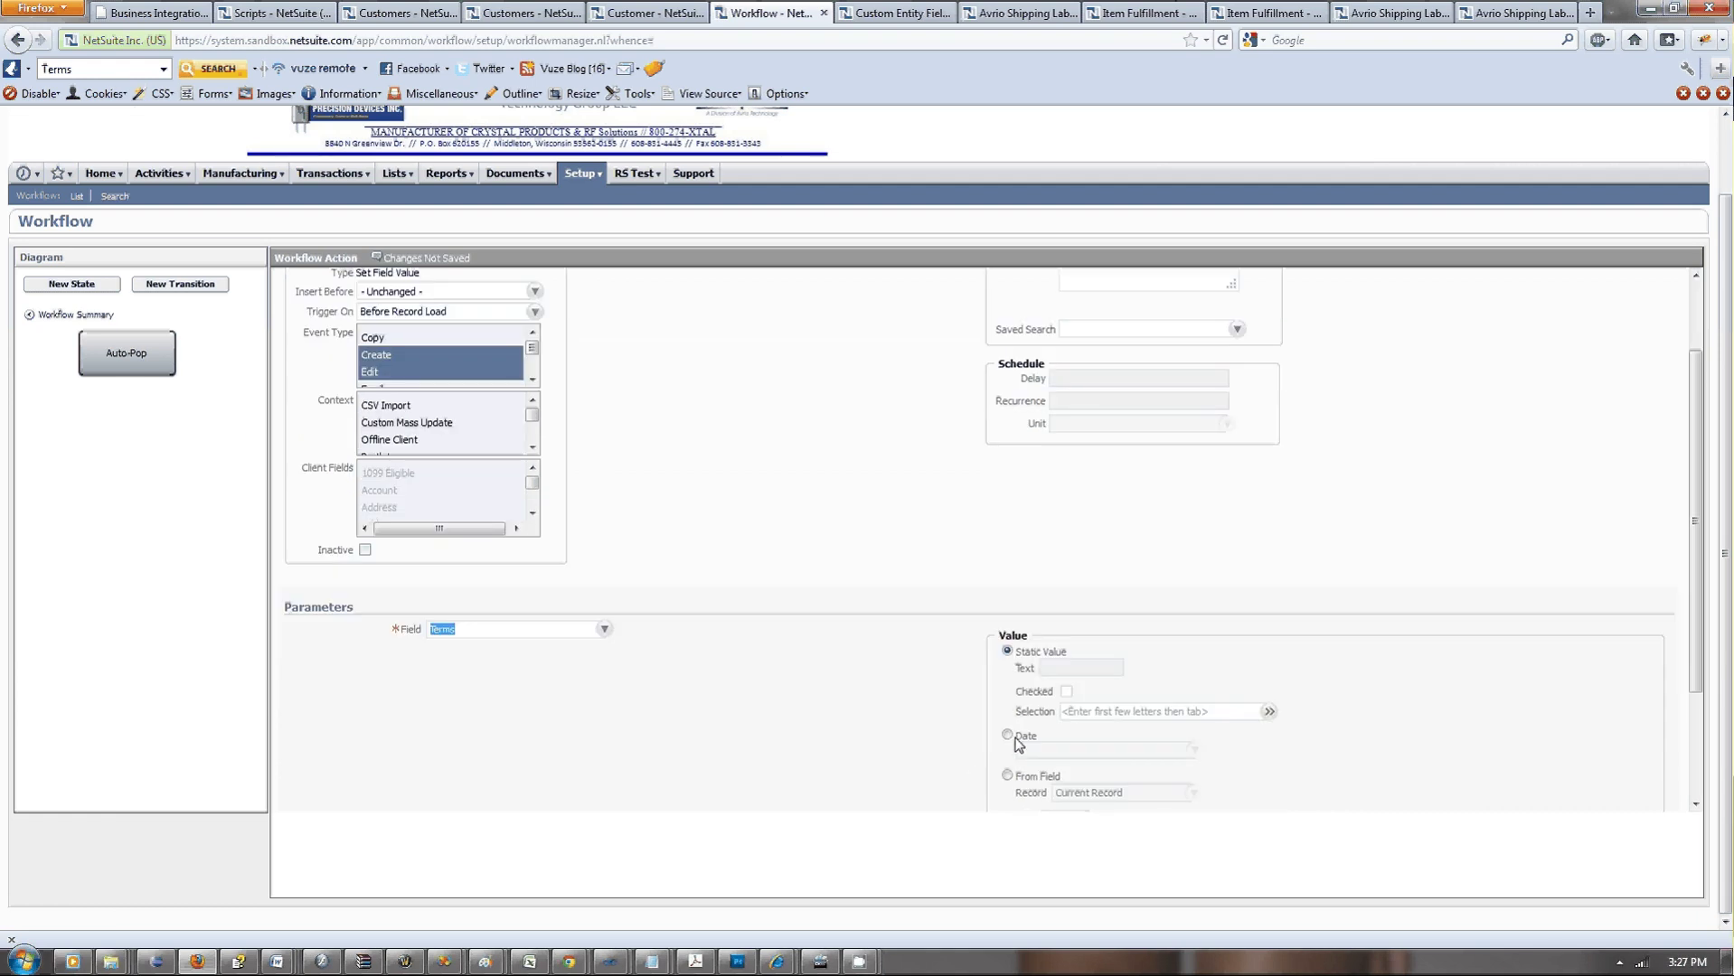
pyautogui.scroll(-2, 1022, 747)
pyautogui.scroll(-1, 1051, 711)
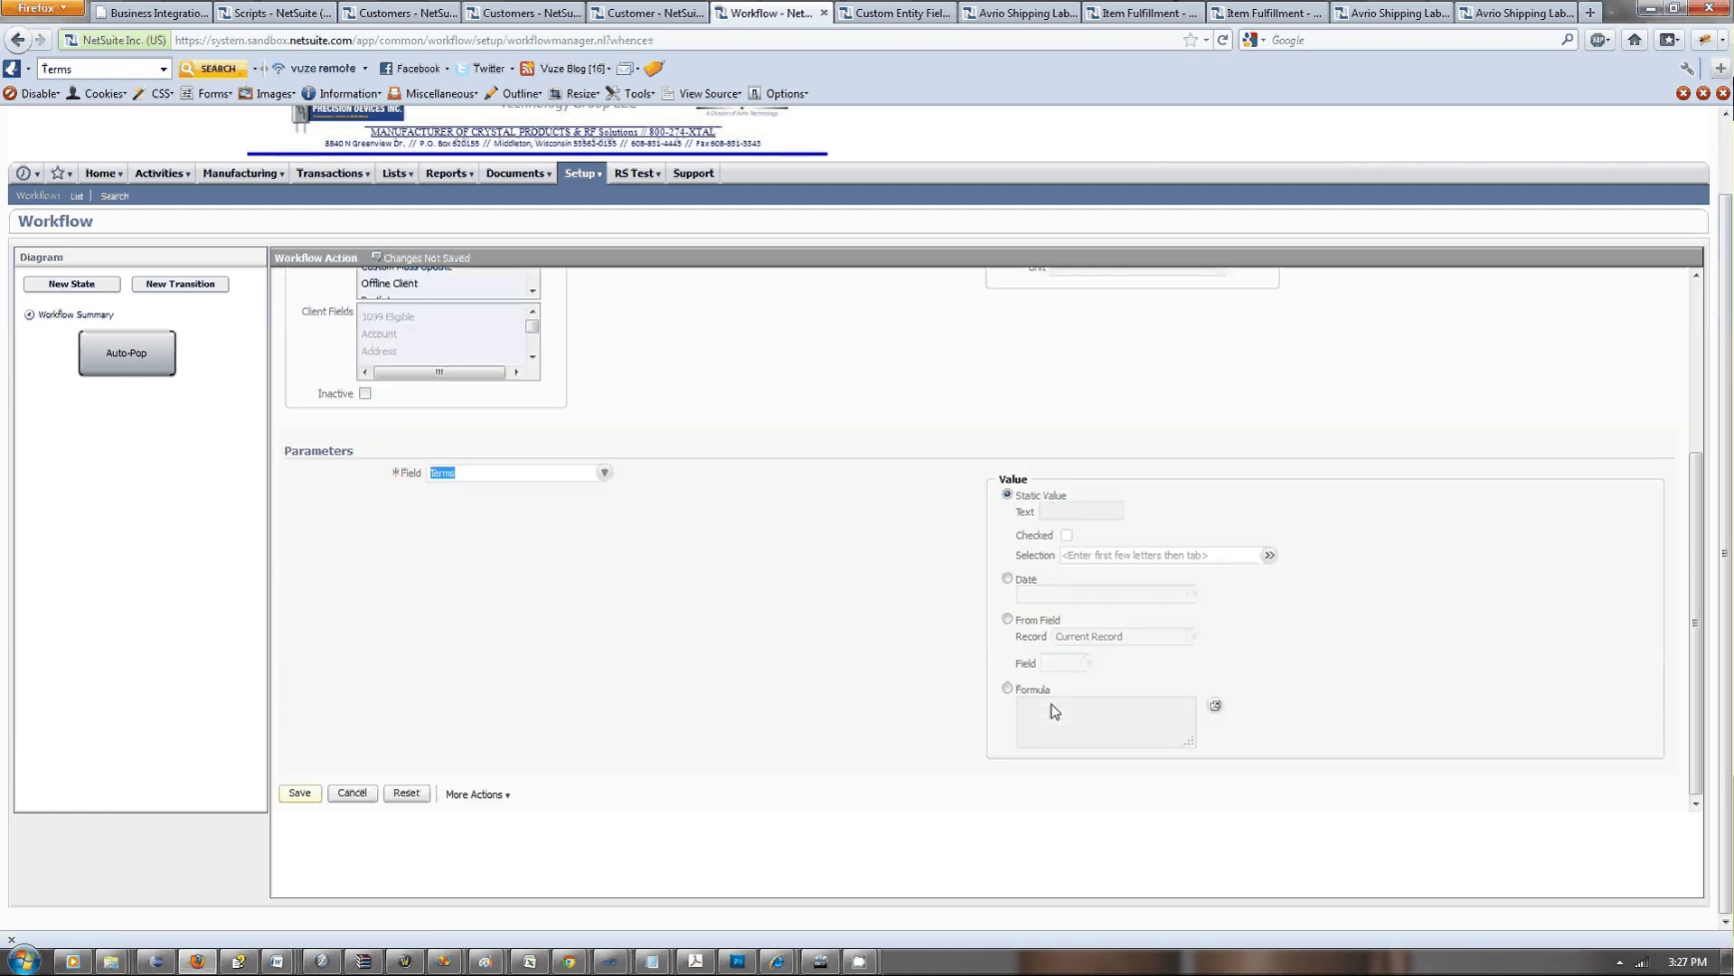
pyautogui.click(1139, 554)
pyautogui.scroll(2, 715, 562)
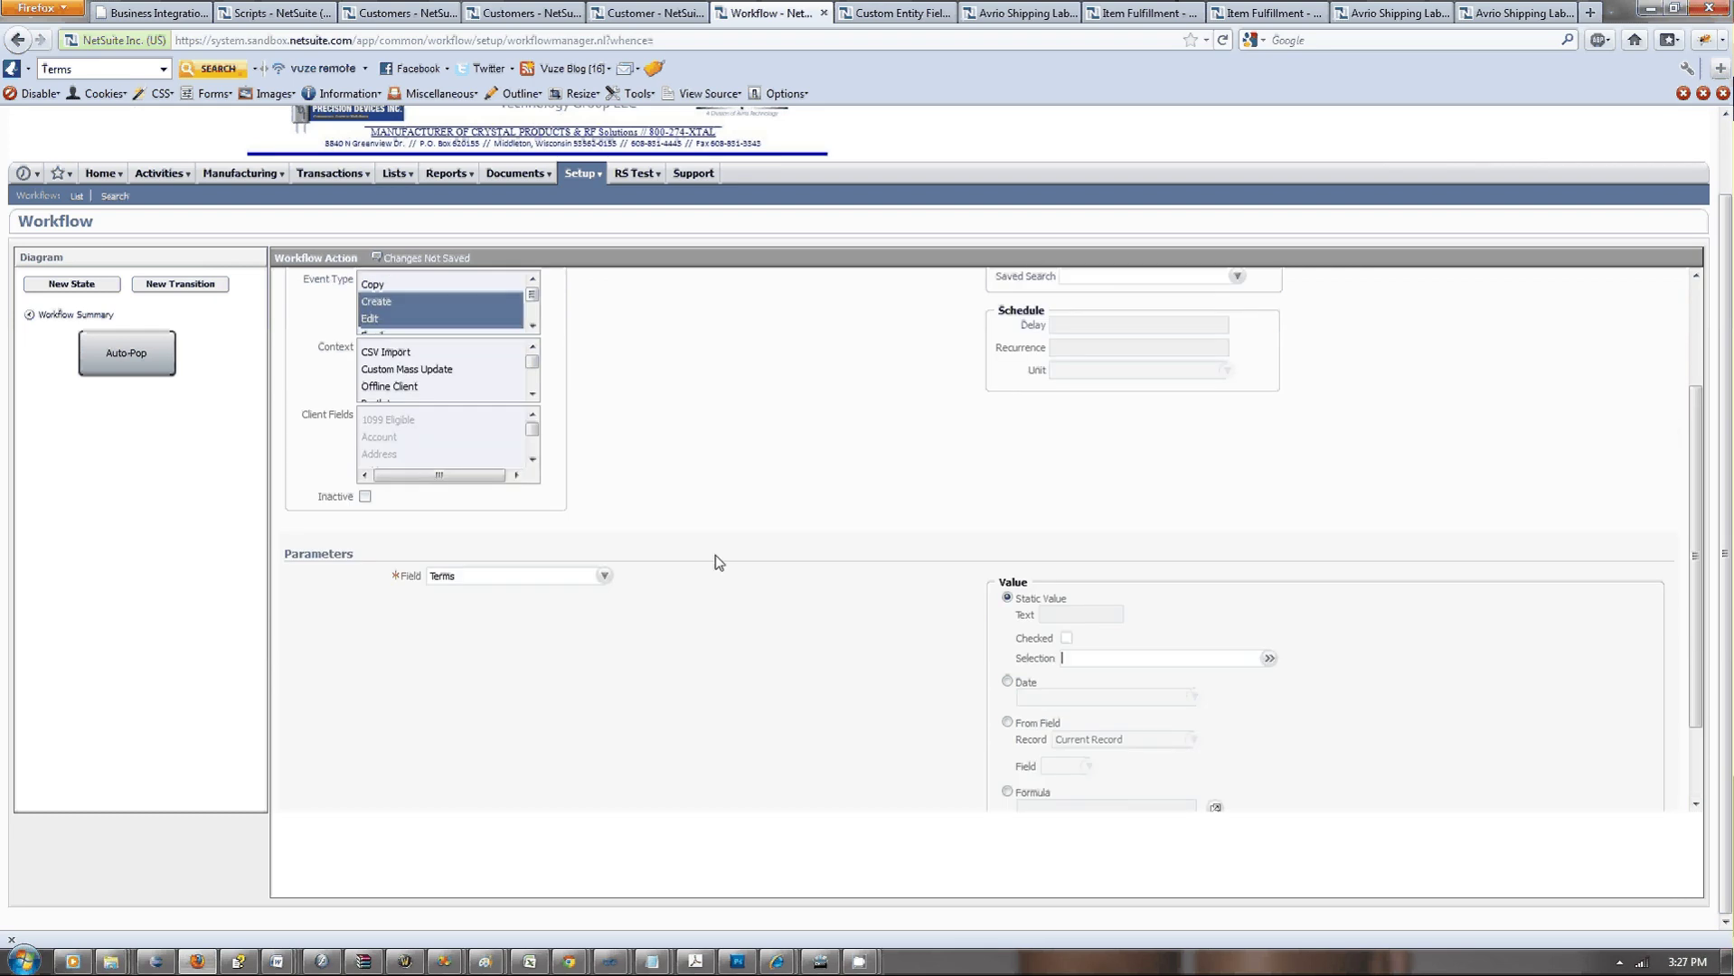
pyautogui.scroll(2, 715, 555)
# Re-pick Terms from the field list instead of Territory, leaving the selection value empty.
pyautogui.click(530, 679)
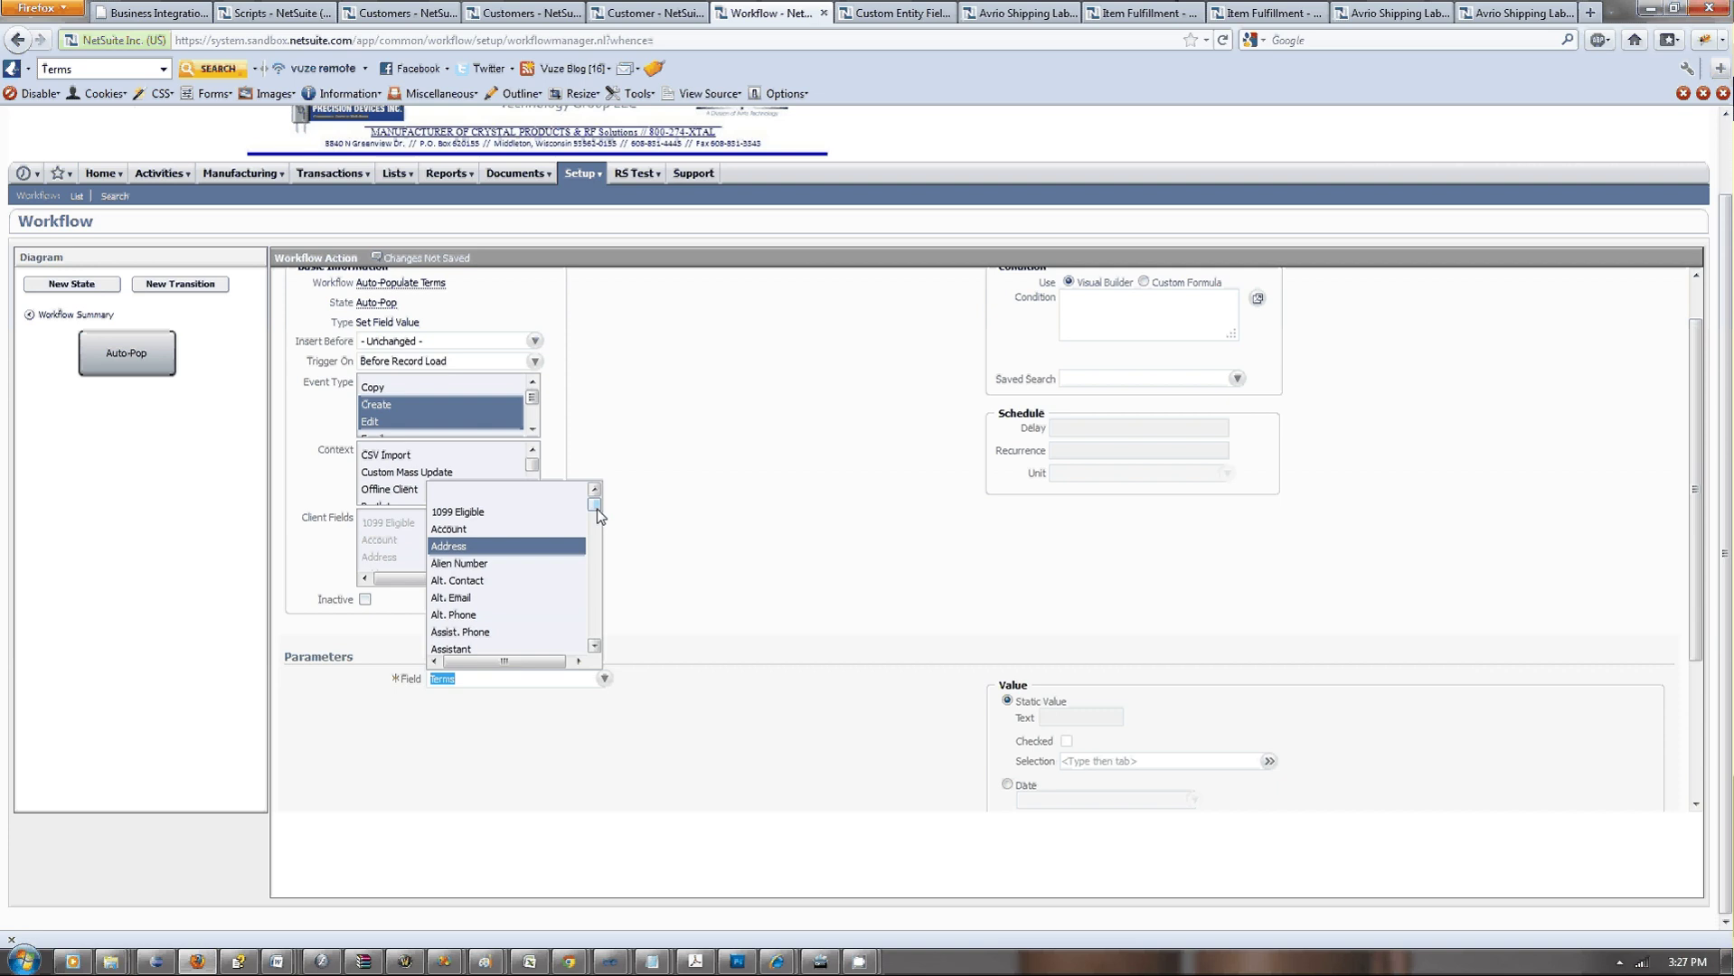
pyautogui.moveTo(596, 509); pyautogui.dragTo(597, 625)
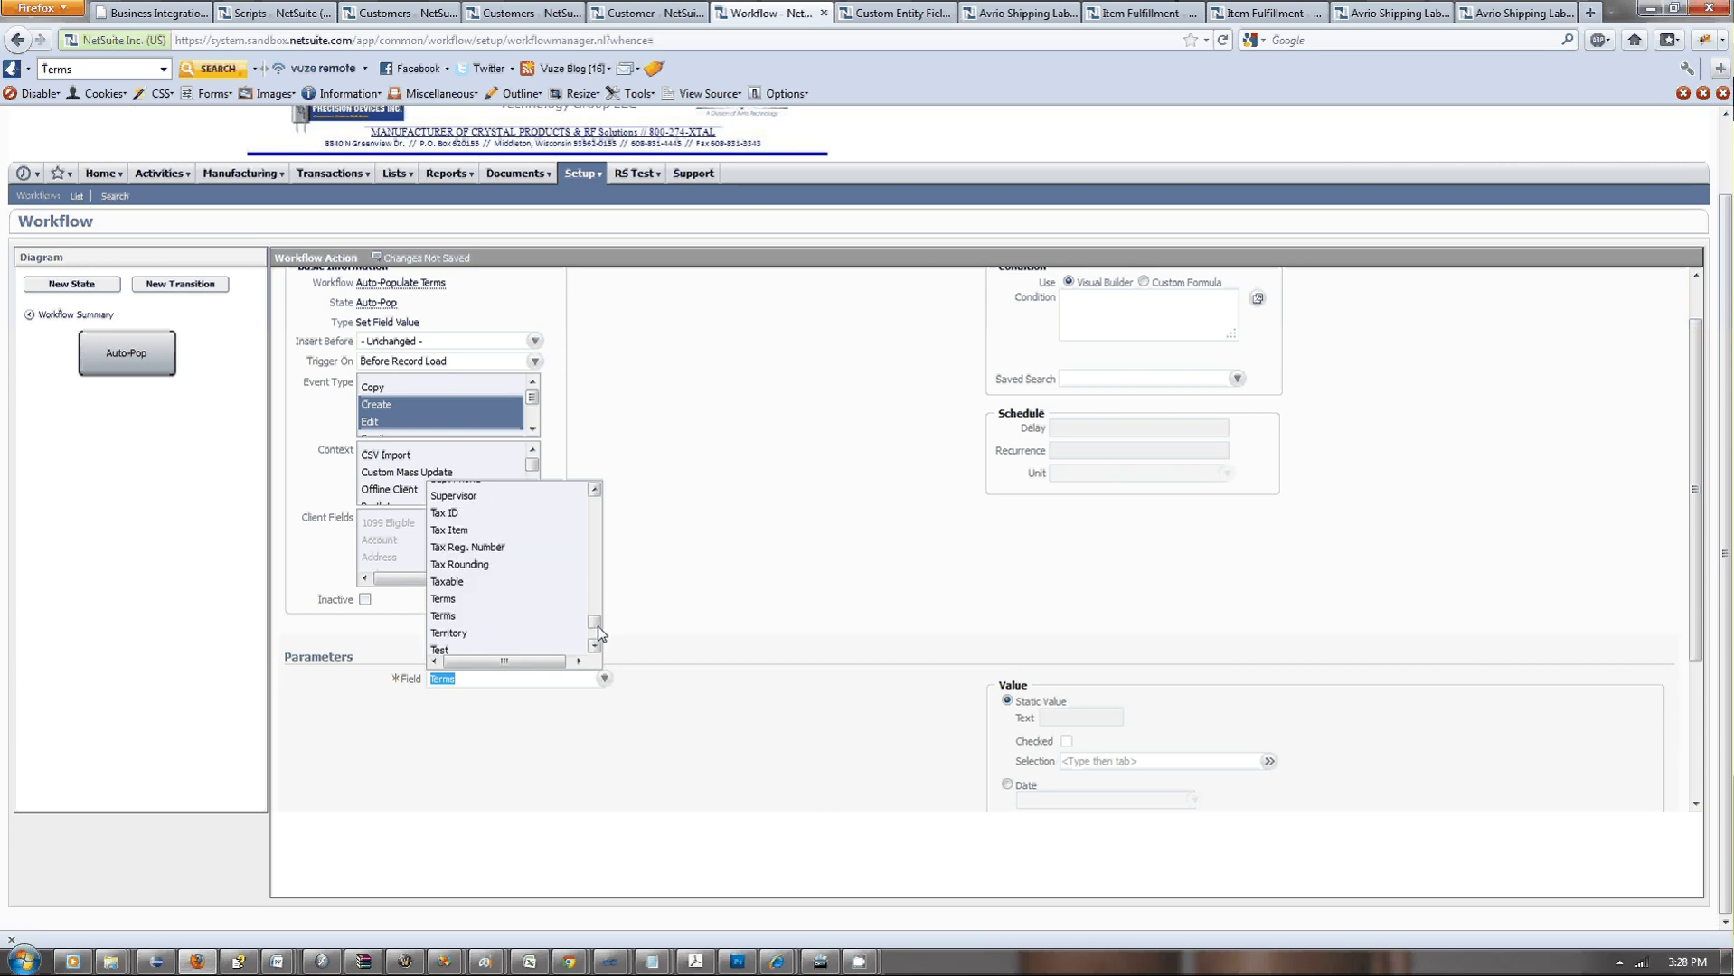
pyautogui.click(569, 619)
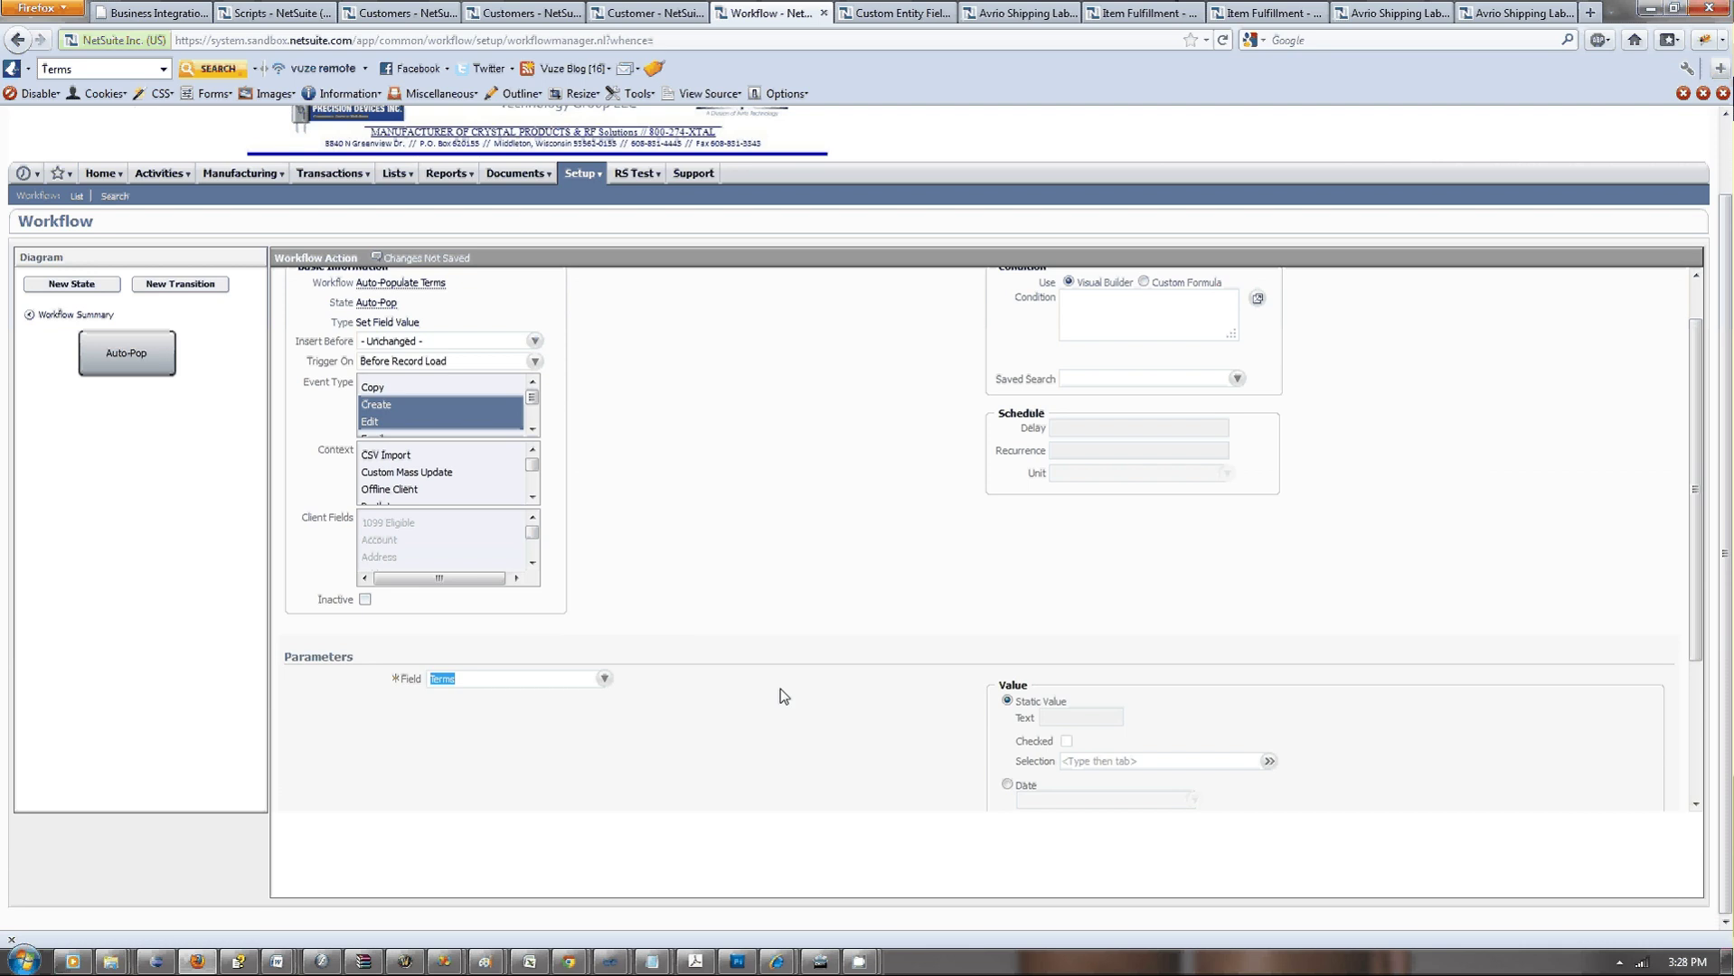
pyautogui.scroll(-2, 1103, 759)
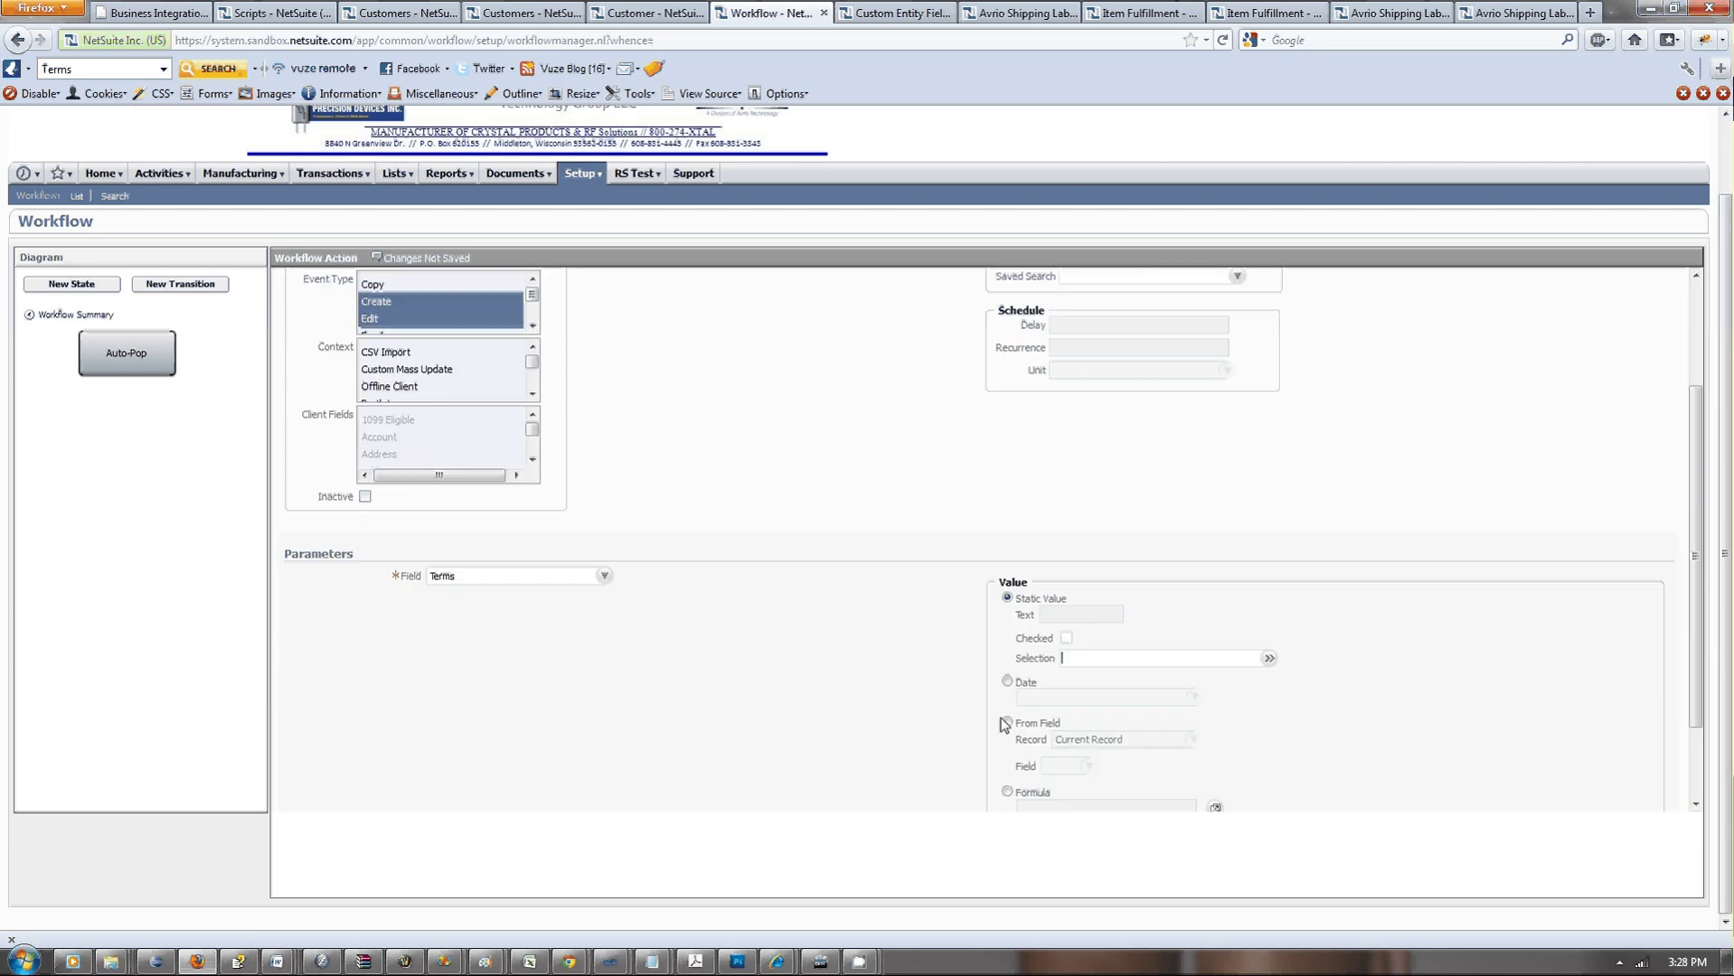
pyautogui.scroll(-2, 780, 645)
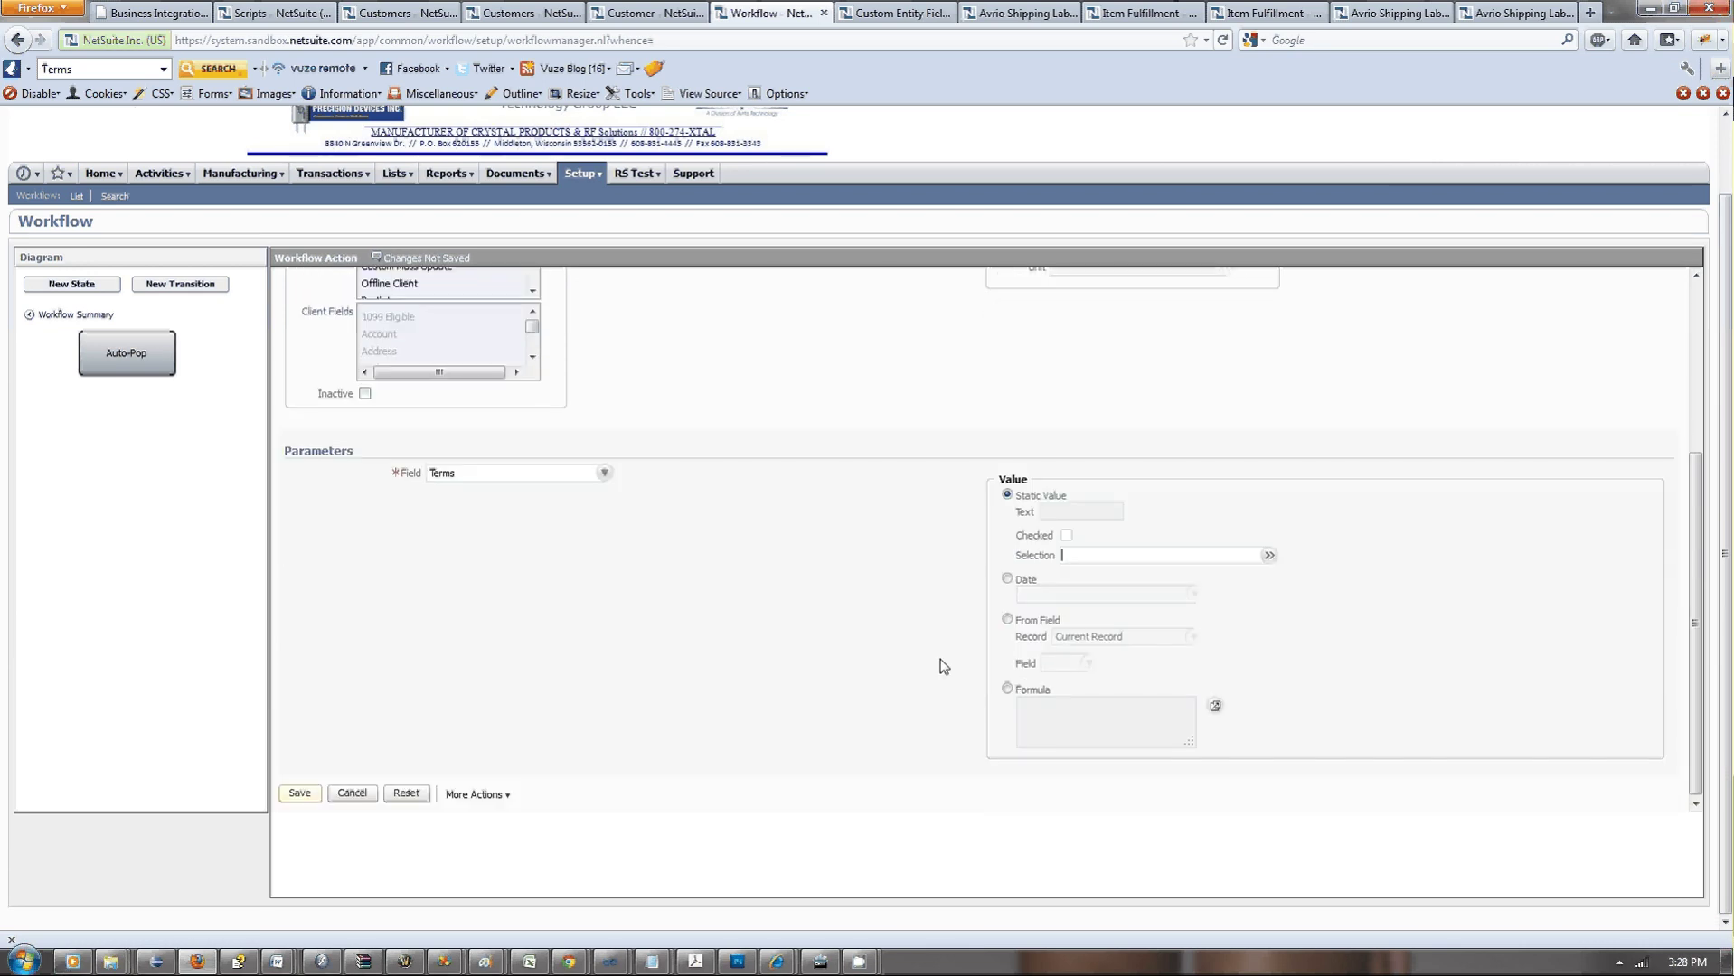
pyautogui.click(1013, 584)
pyautogui.scroll(2, 897, 612)
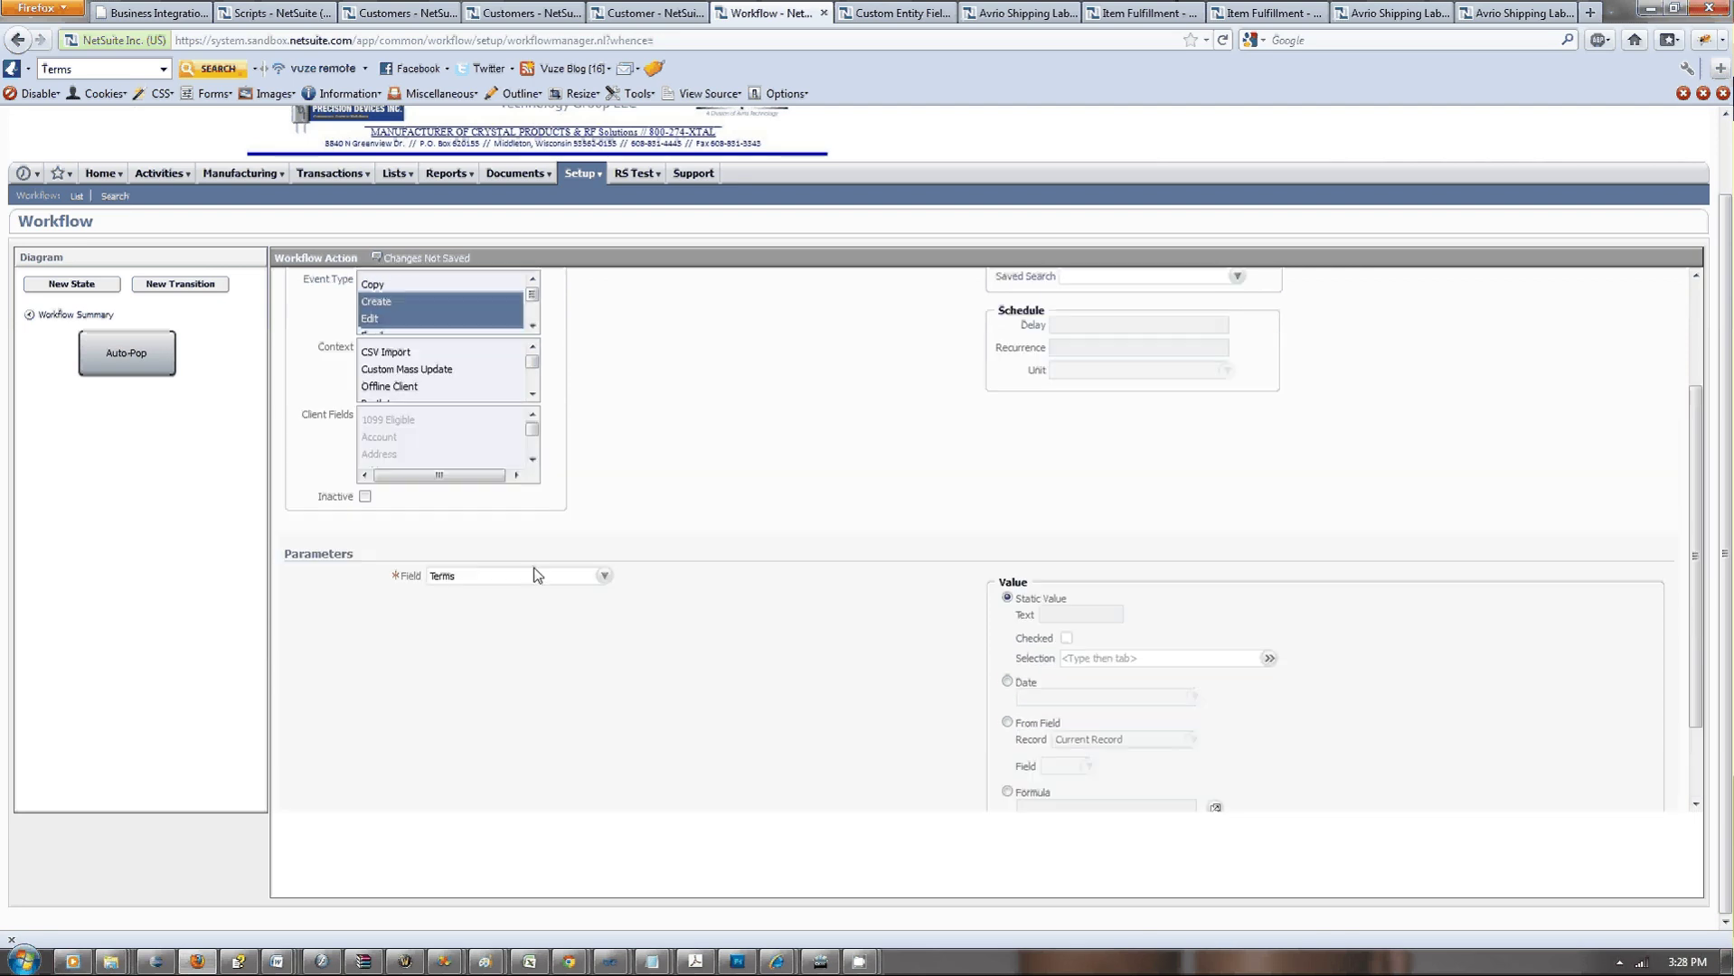
pyautogui.click(537, 575)
pyautogui.press('Down')
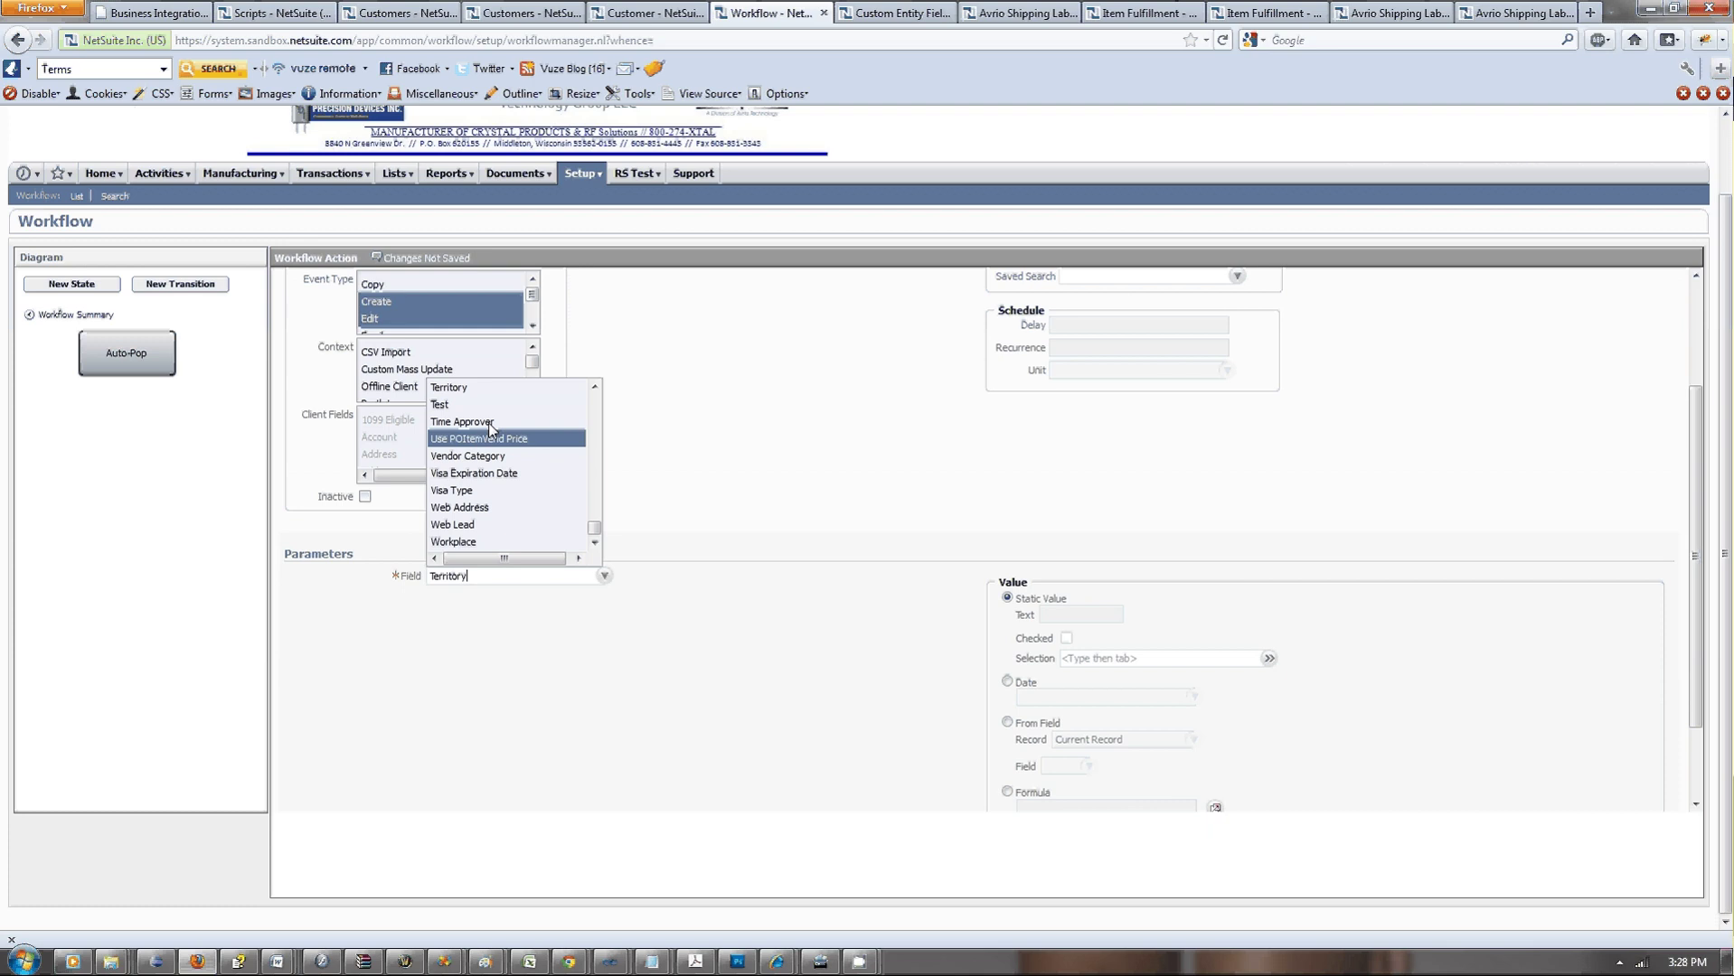
pyautogui.click(480, 579)
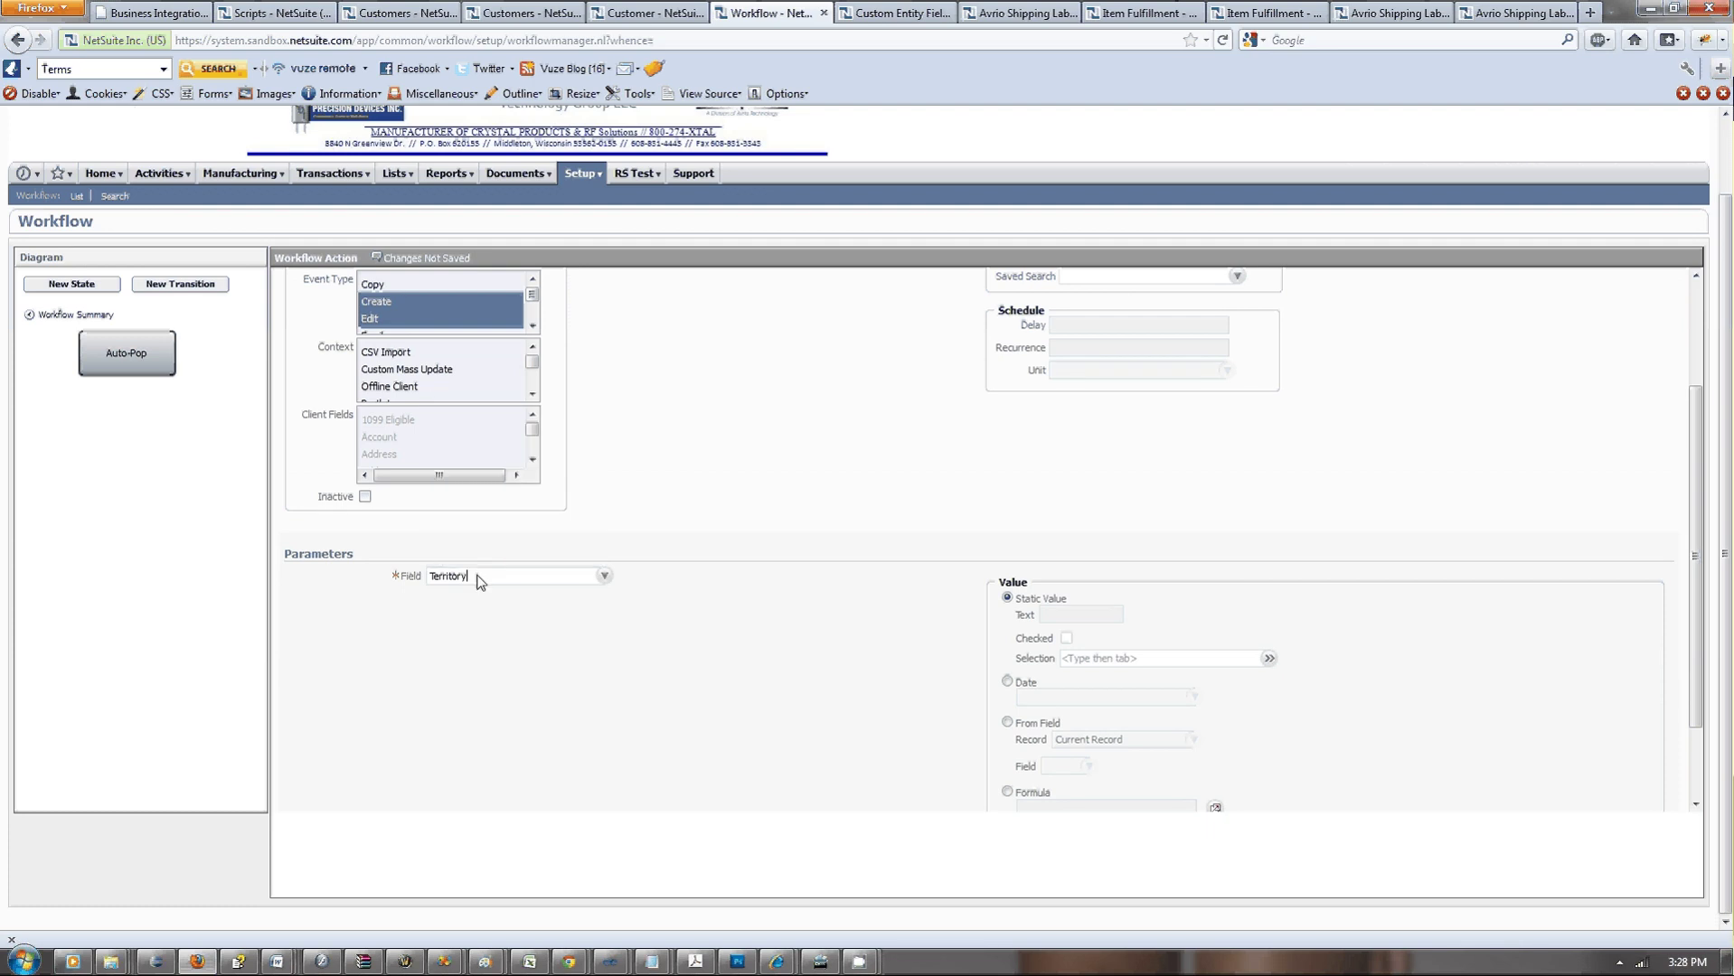
pyautogui.click(480, 579)
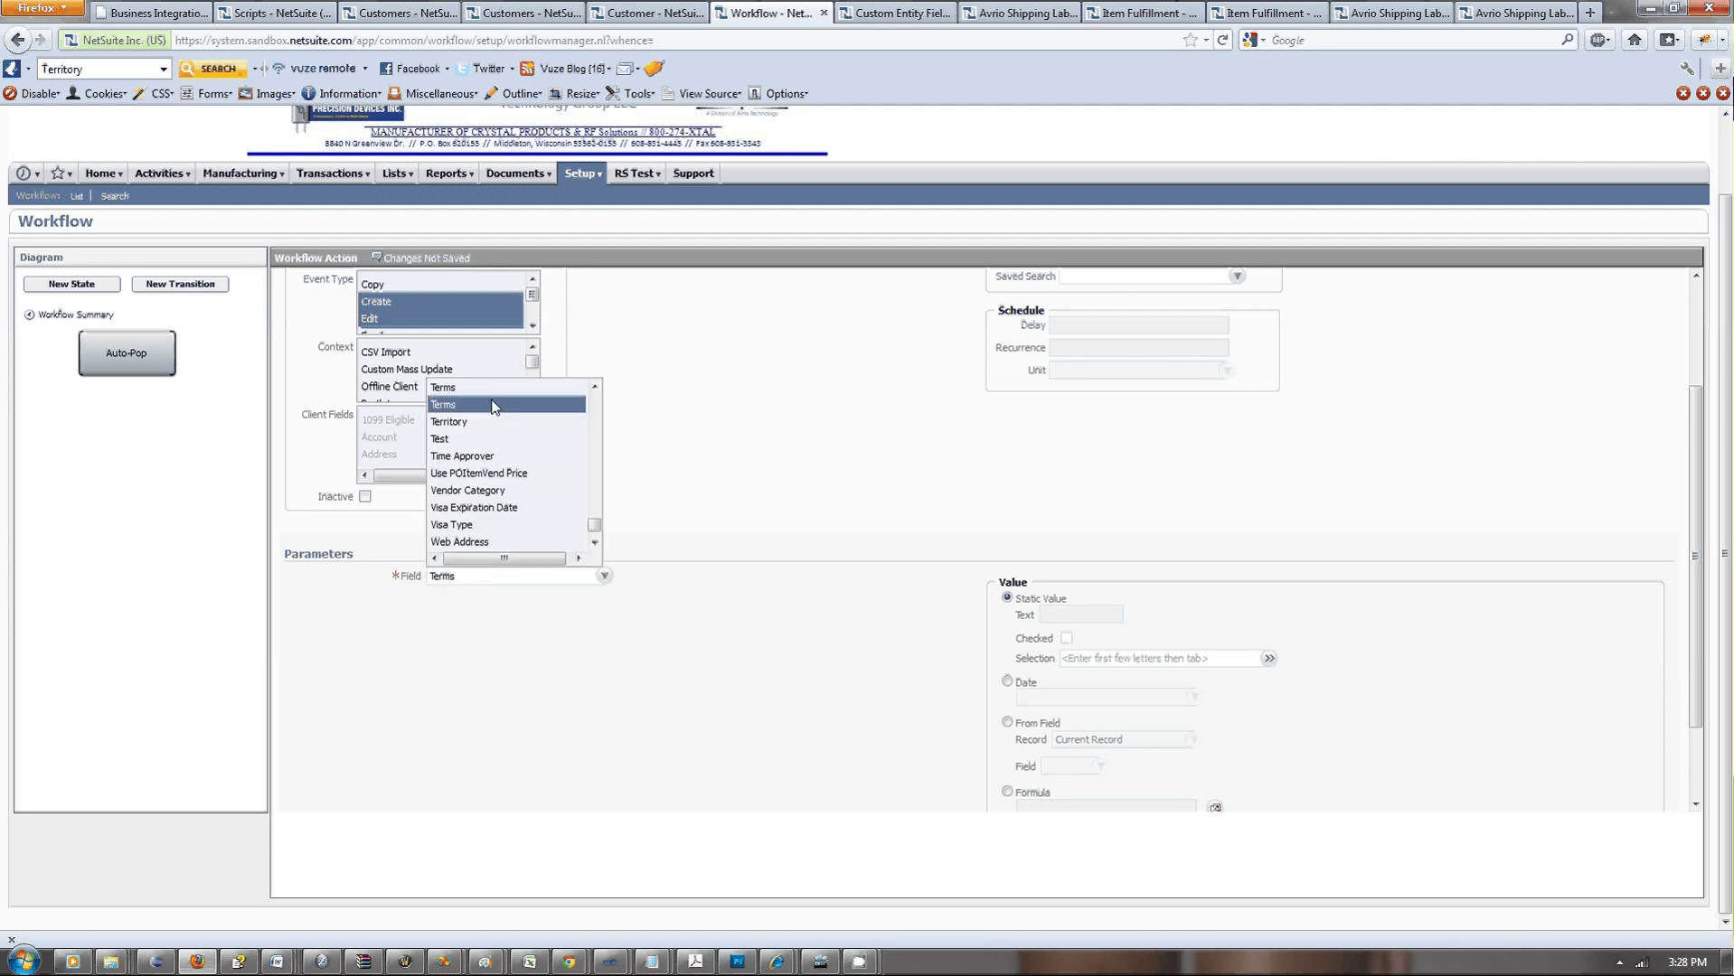
# Set the field to Terms with the static text value 'Hello'.
pyautogui.click(494, 407)
pyautogui.click(1062, 613)
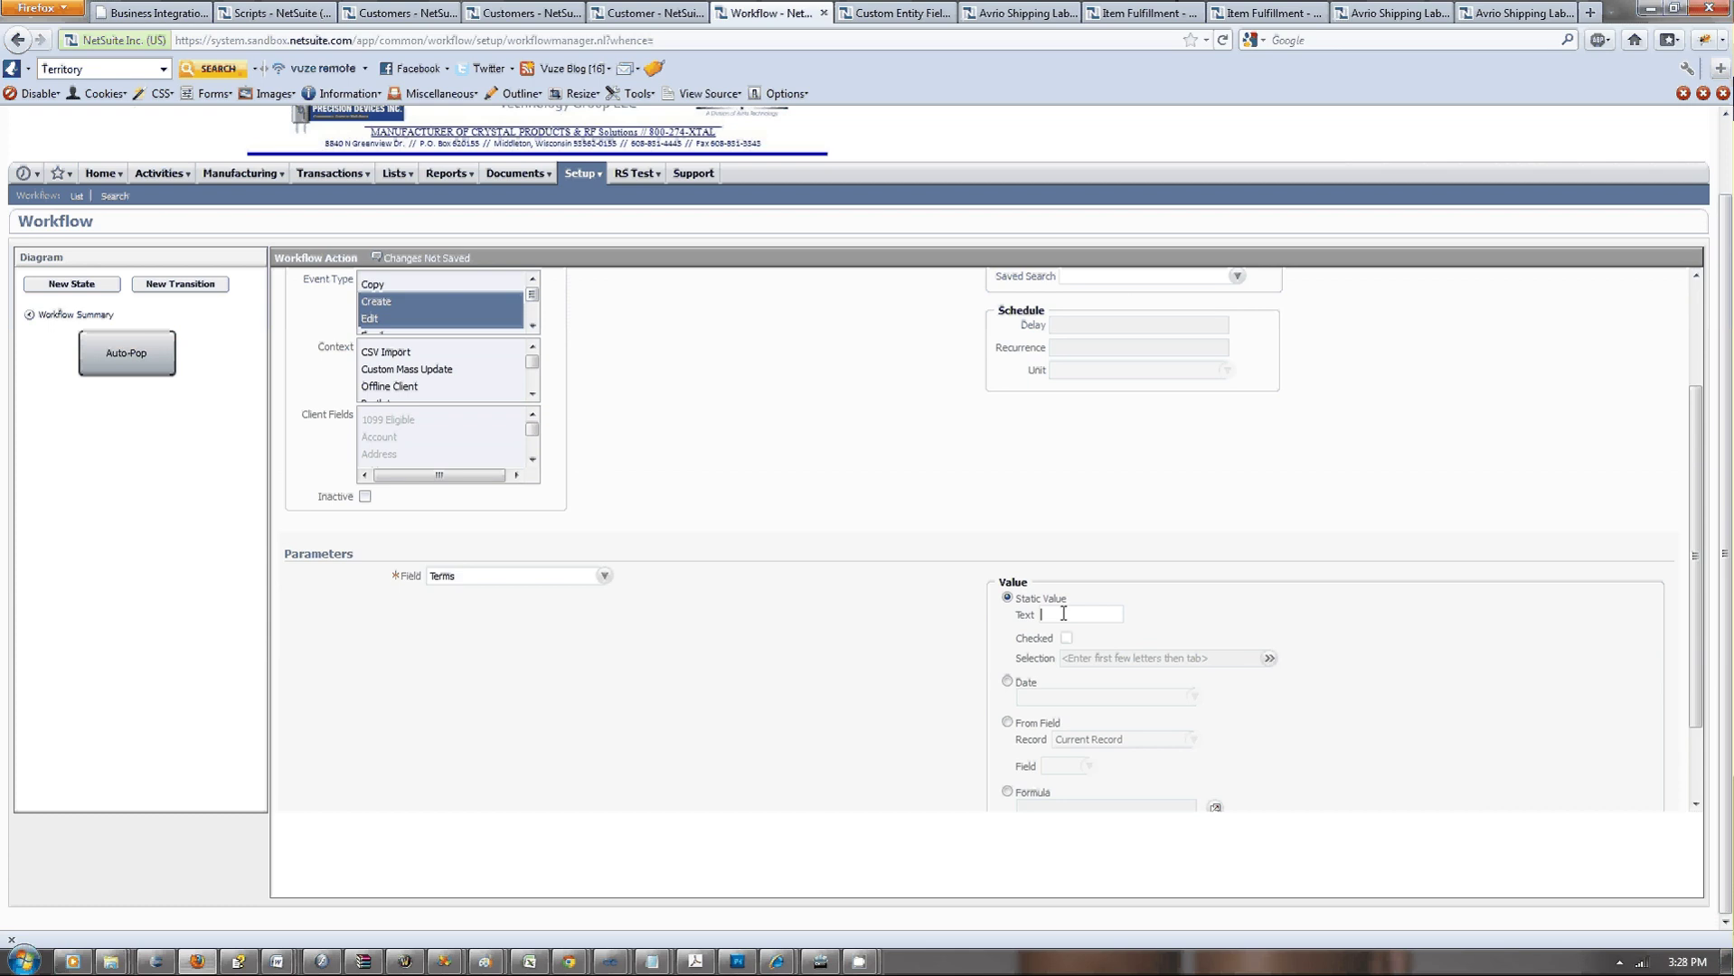
pyautogui.write('Hello')
pyautogui.scroll(2, 1005, 579)
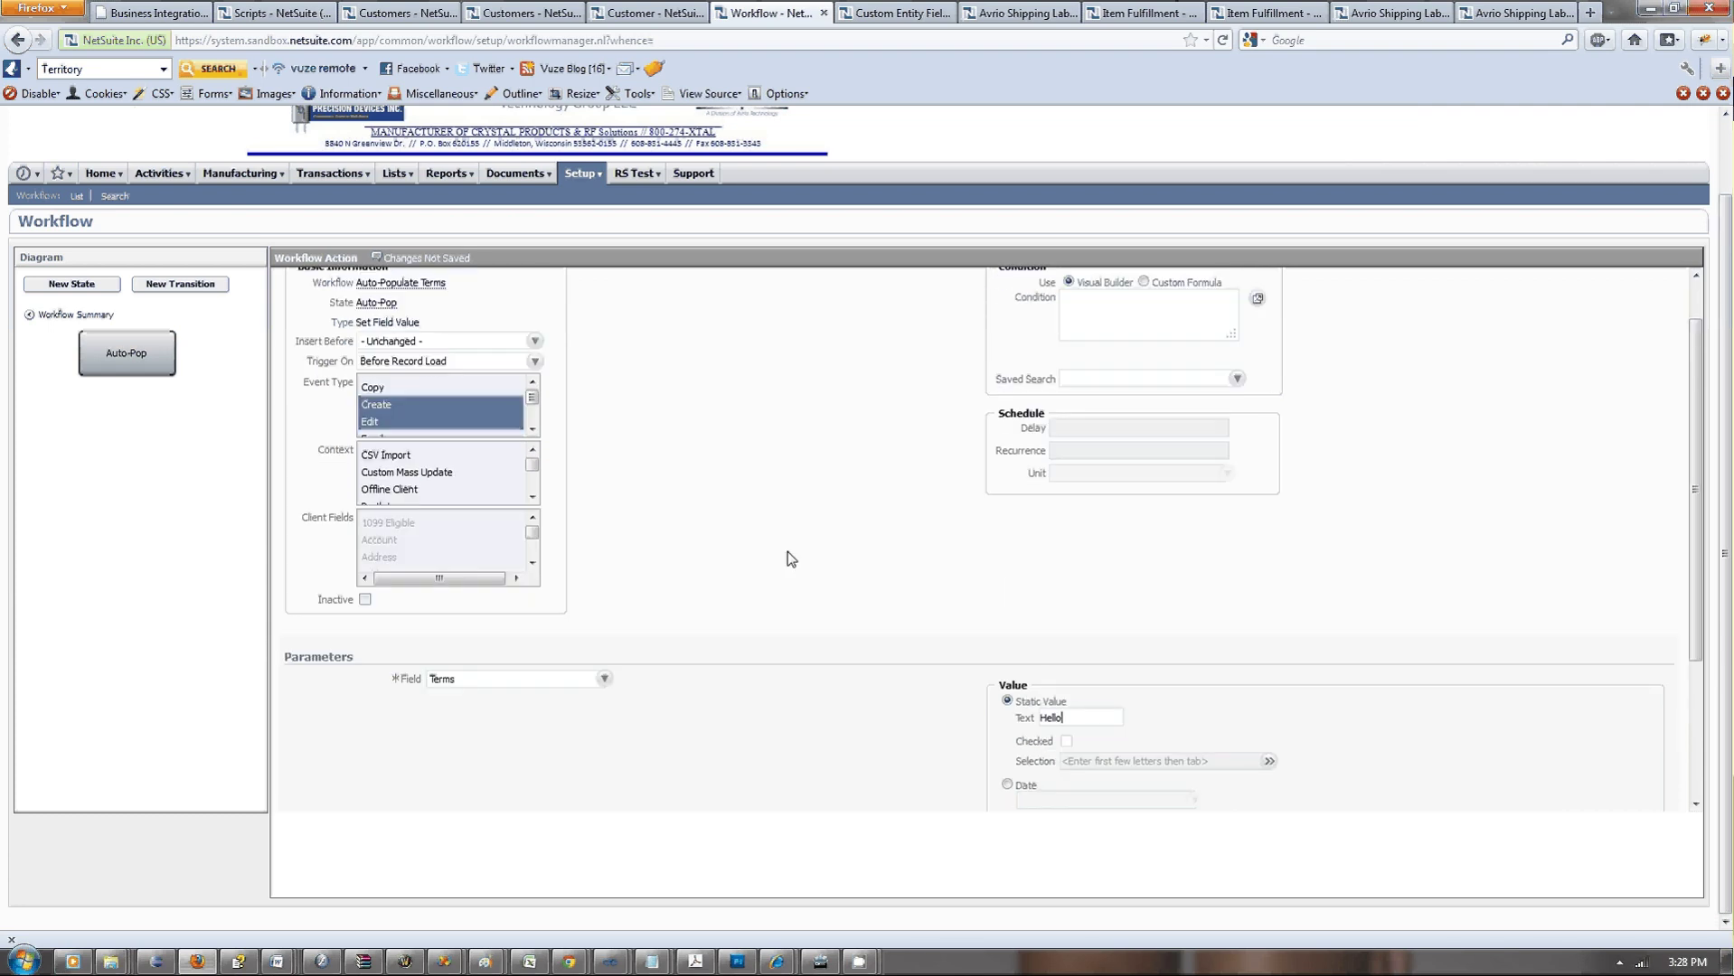
pyautogui.scroll(1, 787, 551)
# Insert the action before Set Field Value, trigger it Before User Edit, and save.
pyautogui.click(452, 416)
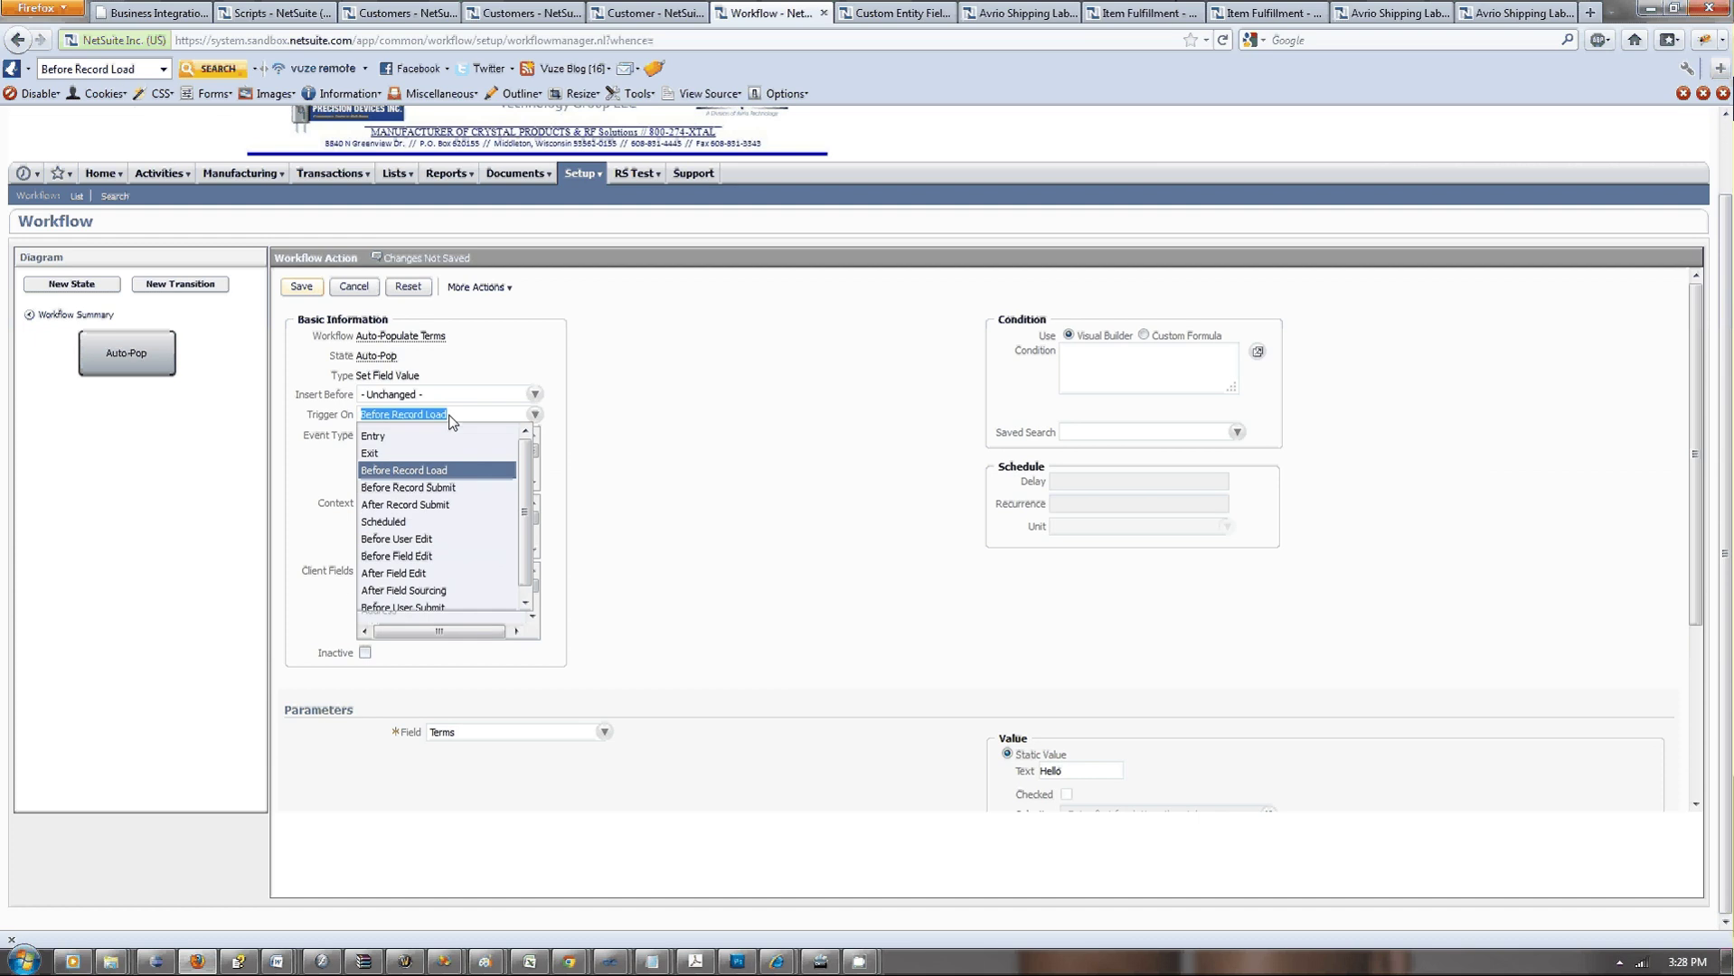
pyautogui.click(452, 416)
pyautogui.click(469, 397)
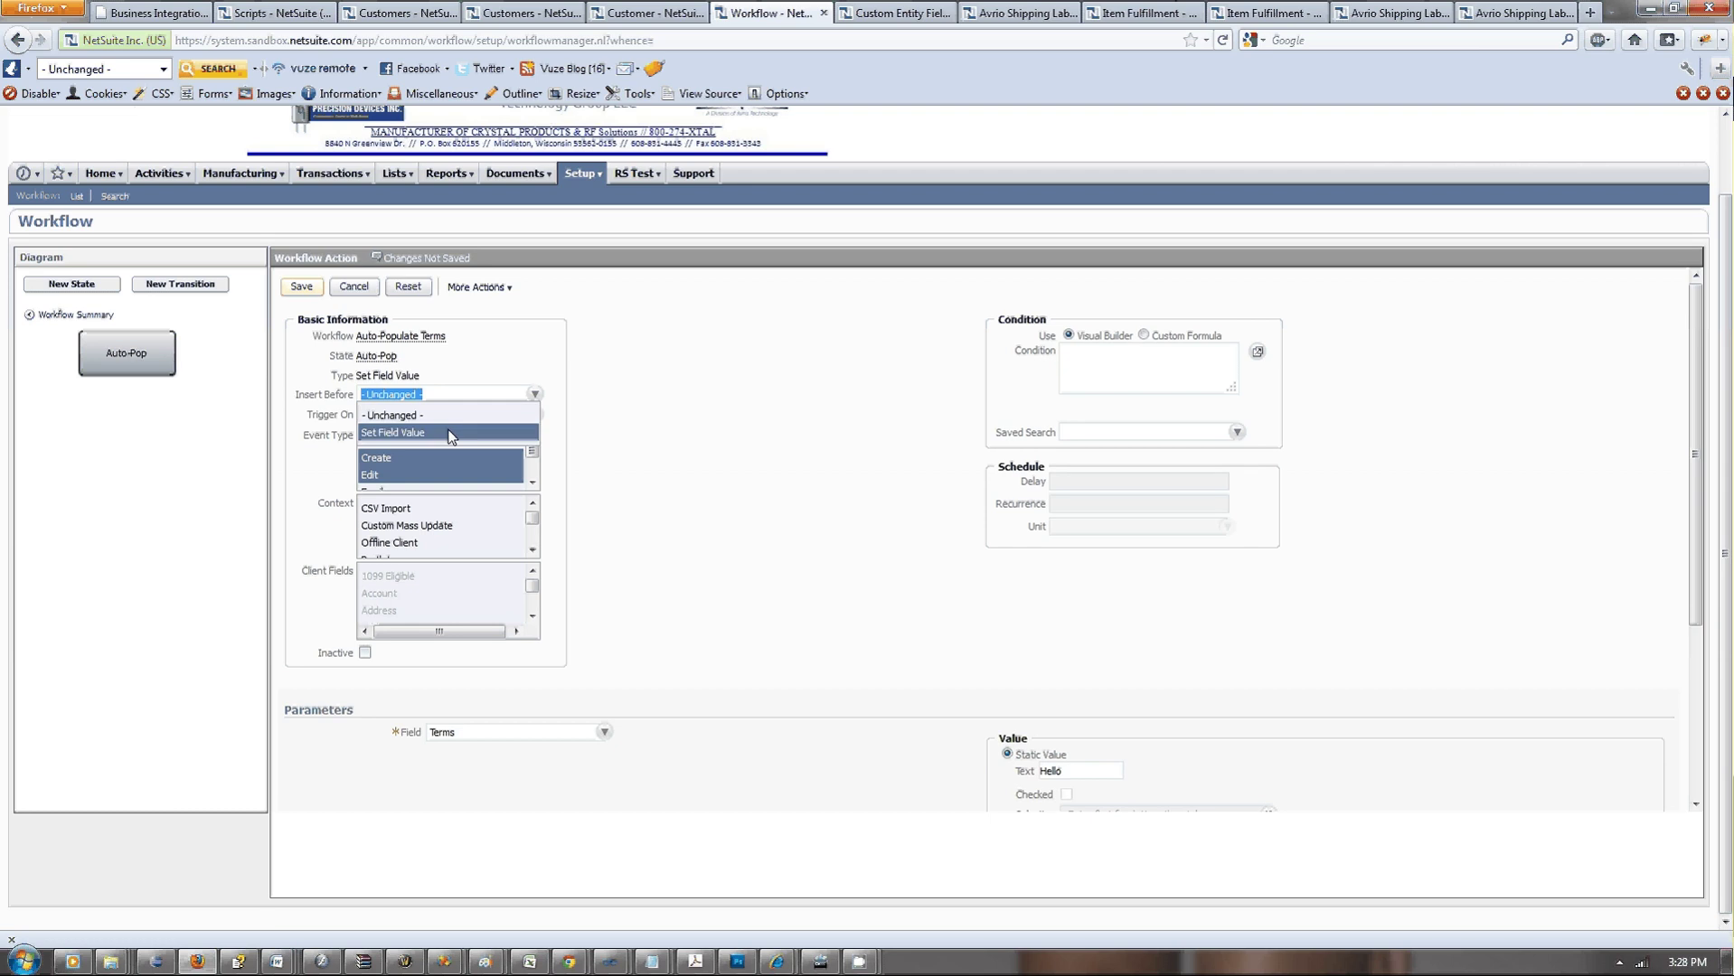
pyautogui.click(449, 432)
pyautogui.click(456, 416)
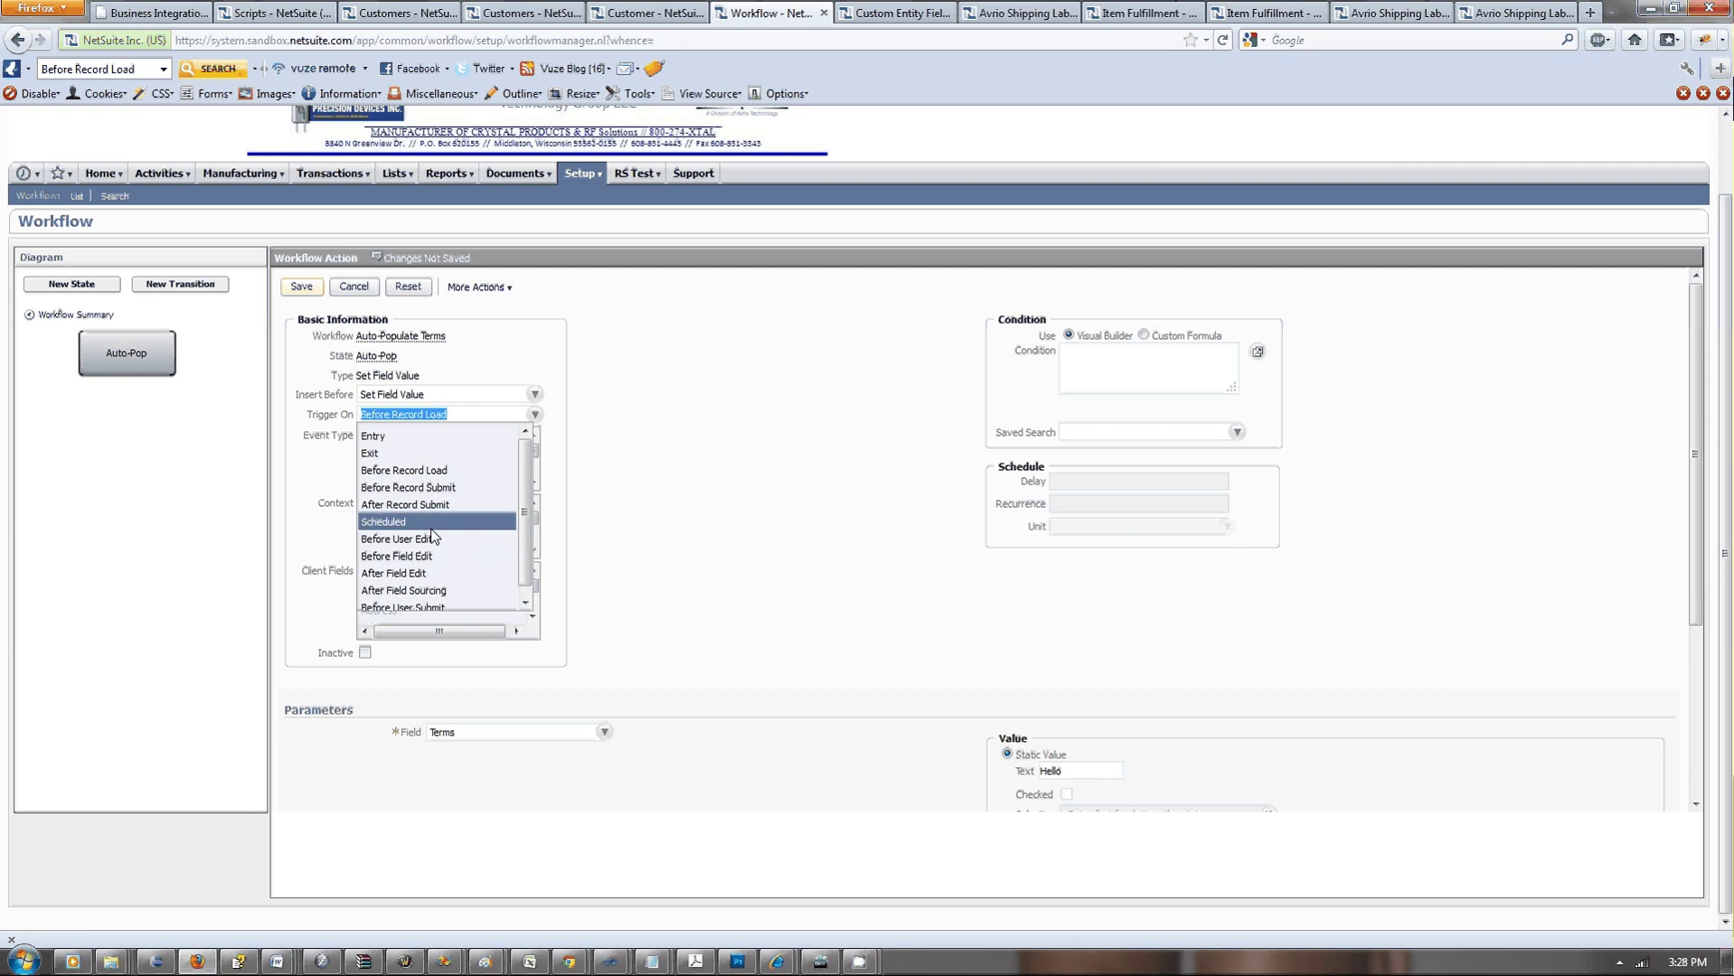
pyautogui.click(517, 538)
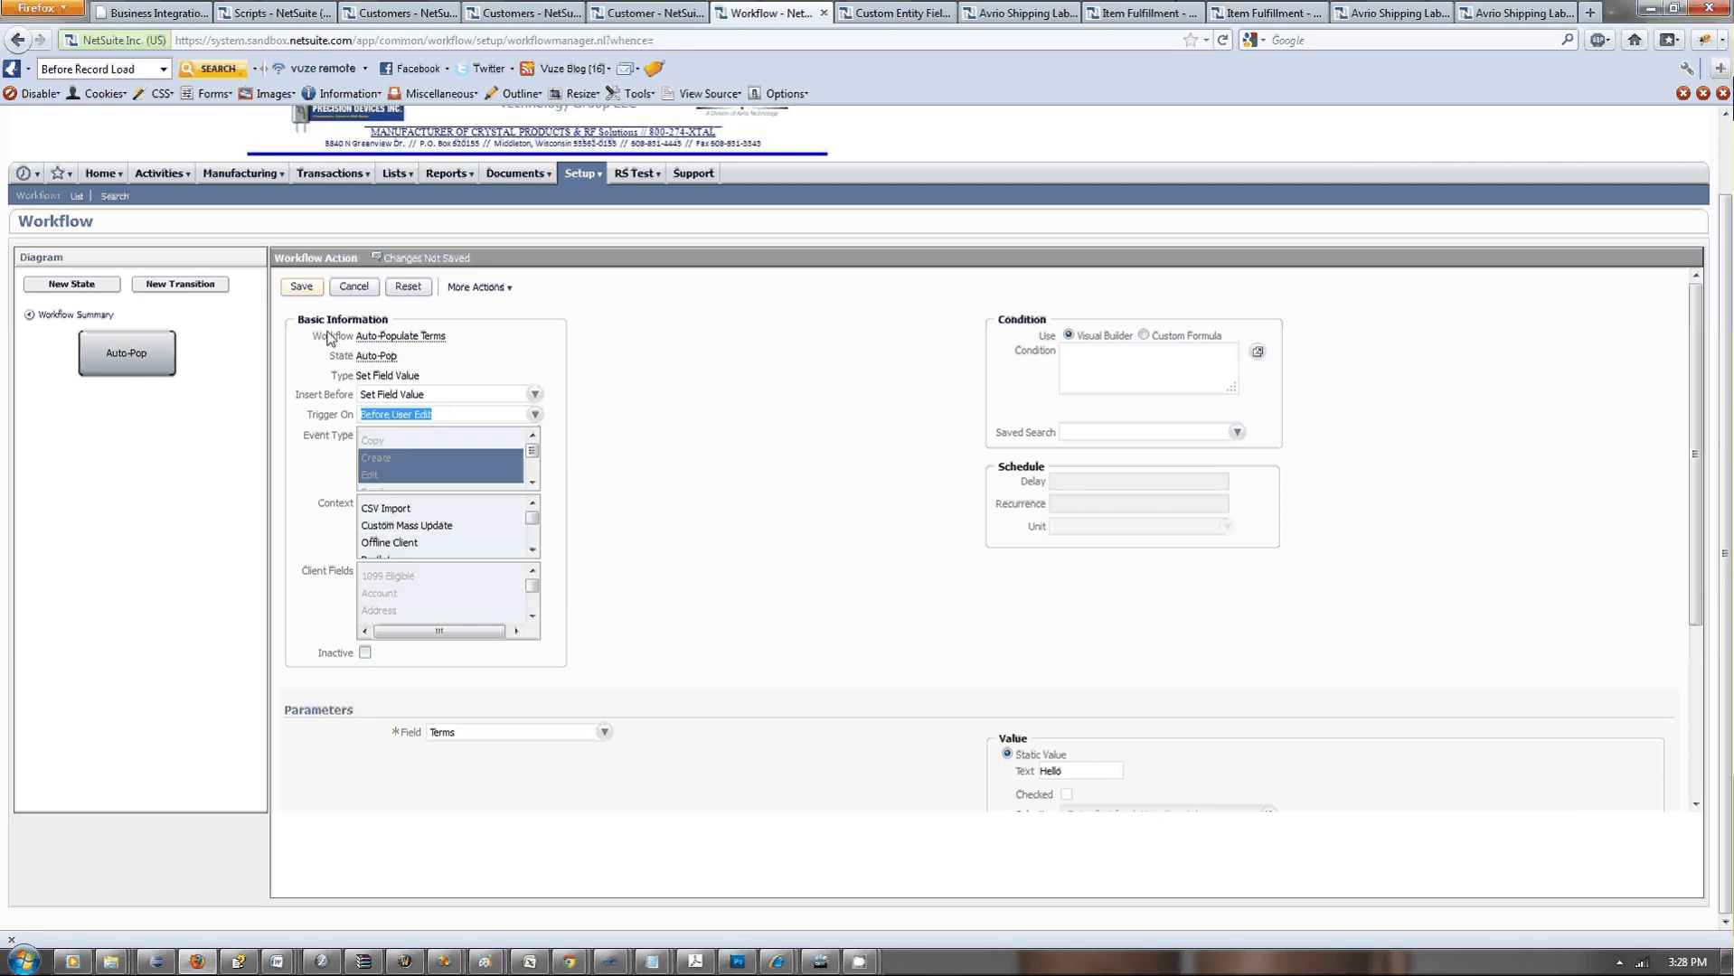
pyautogui.click(304, 289)
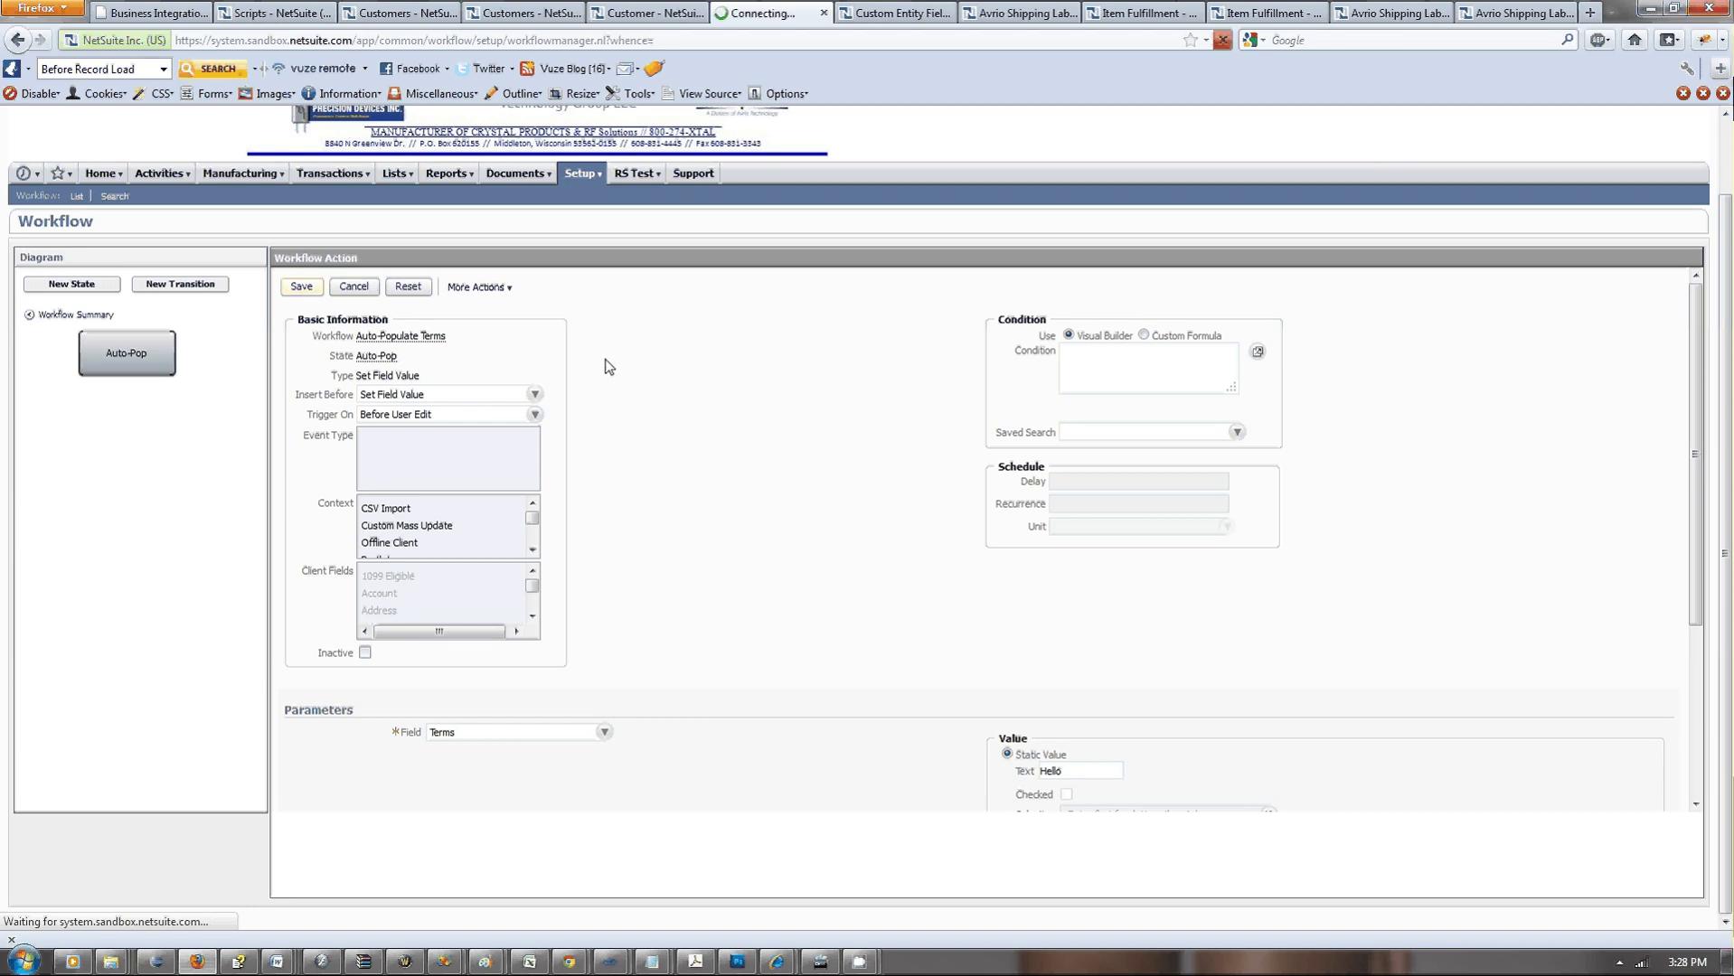
# Open customer 1006 'test' from the Customers list in edit mode.
pyautogui.click(646, 13)
pyautogui.click(519, 12)
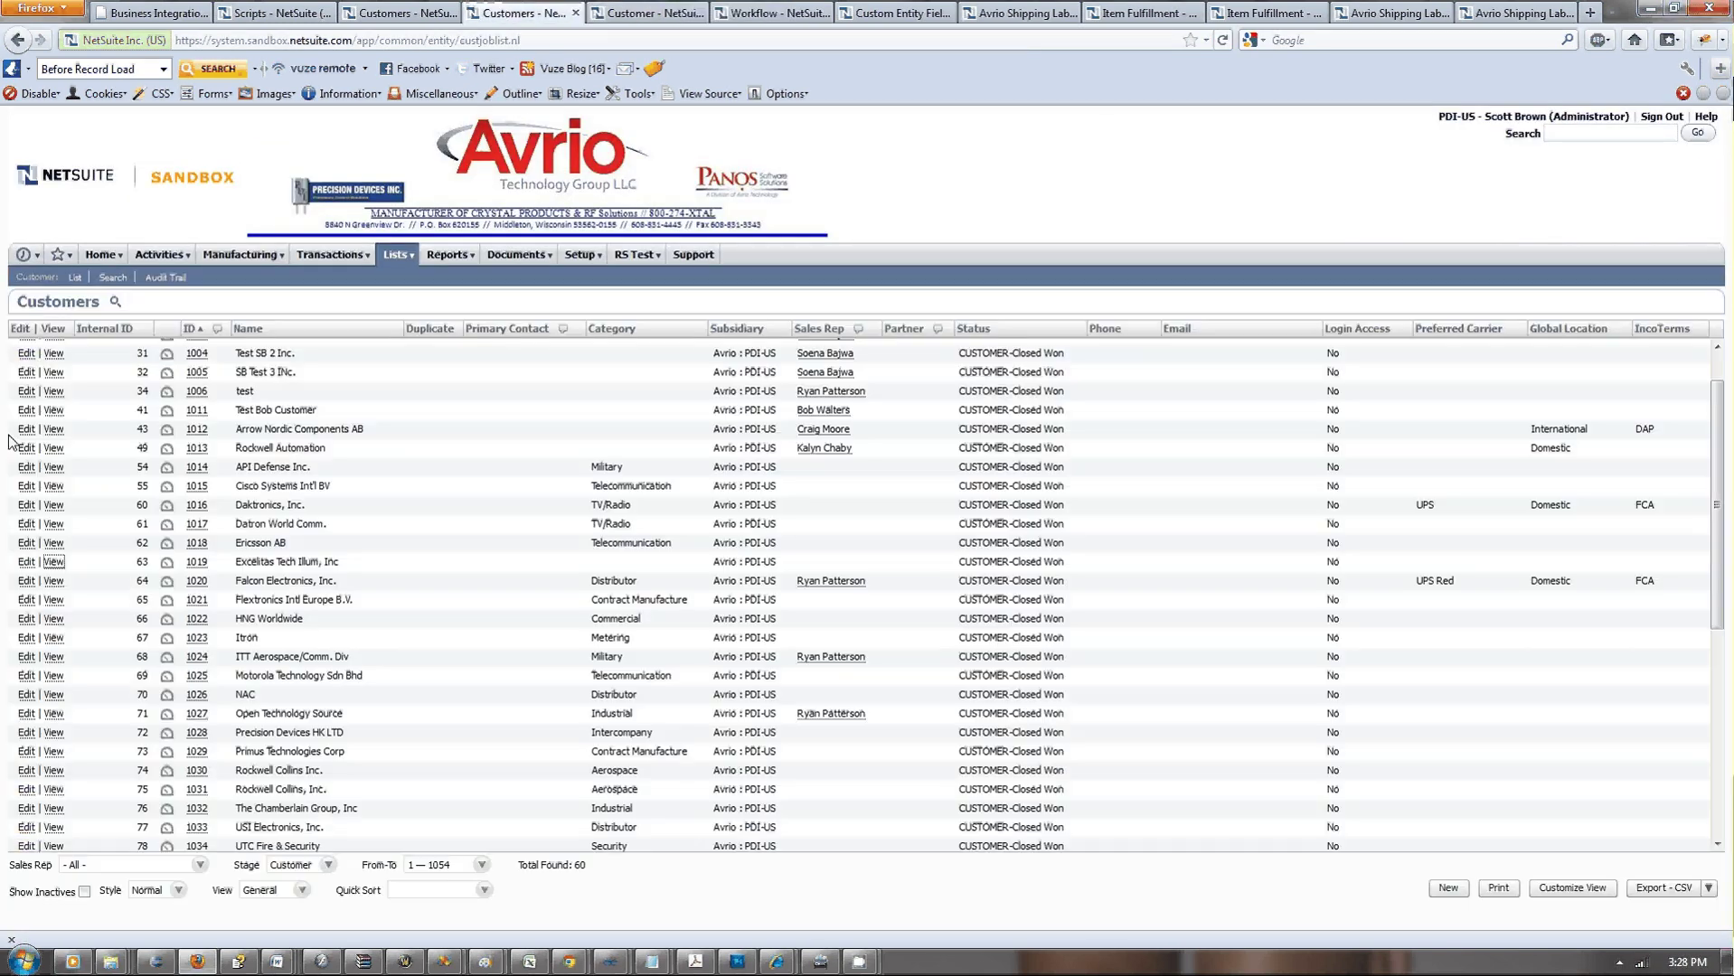
pyautogui.click(26, 391)
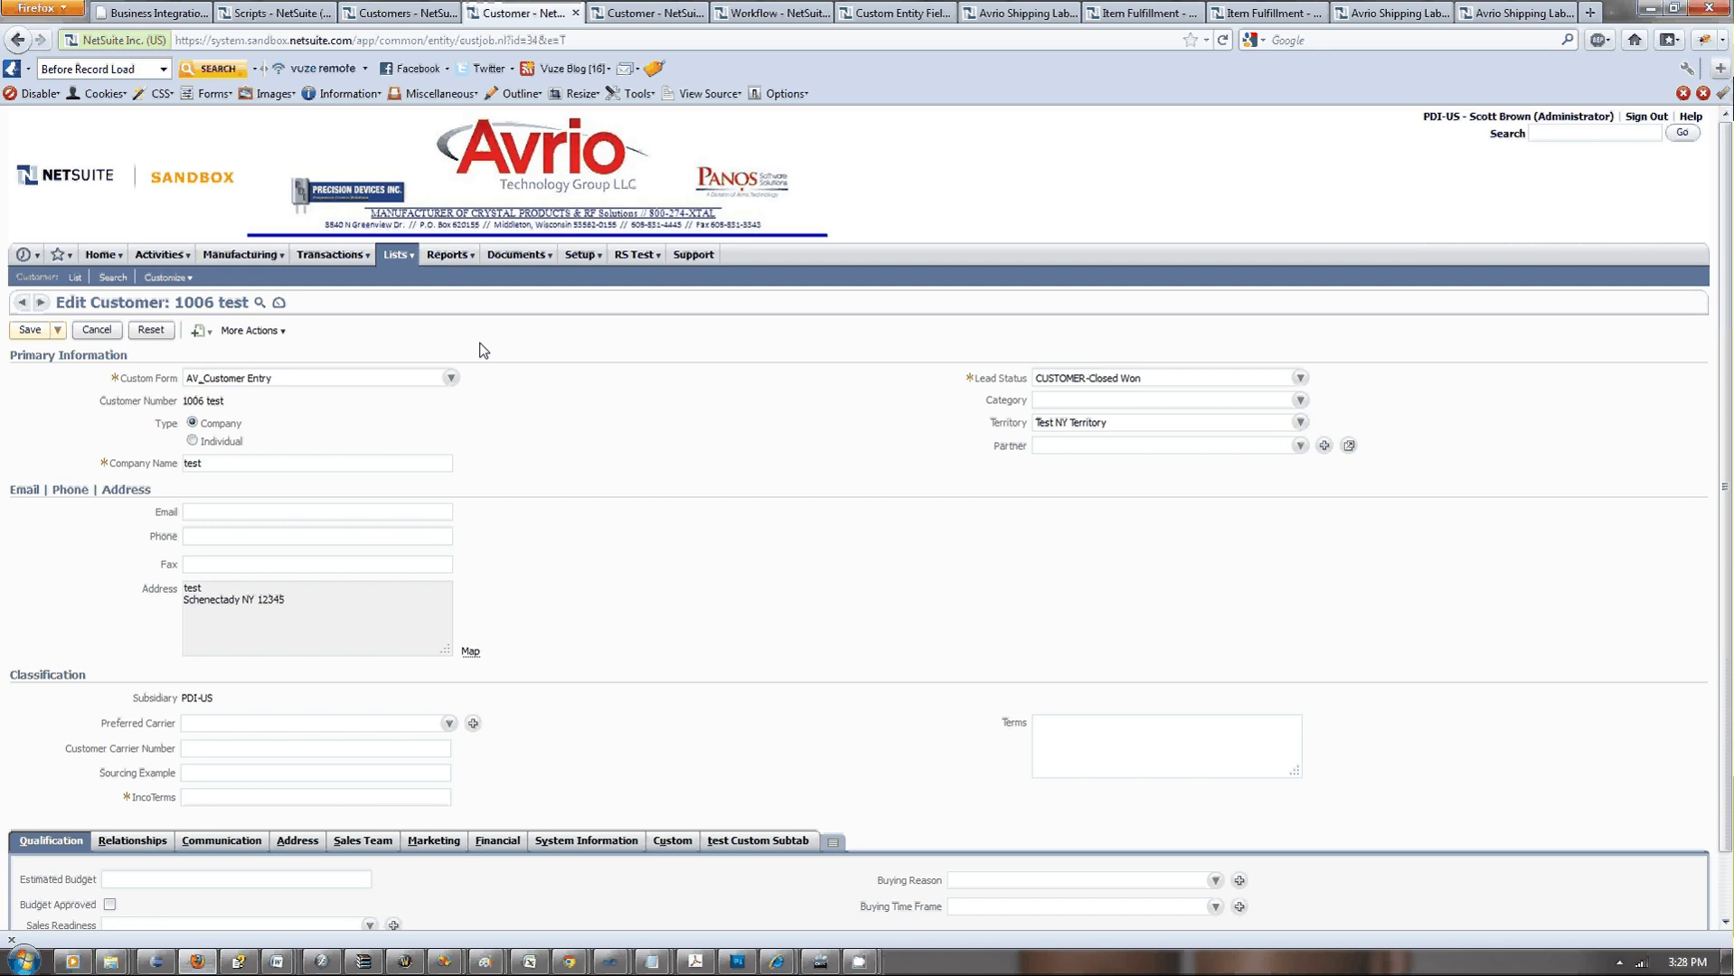
pyautogui.scroll(-2, 560, 436)
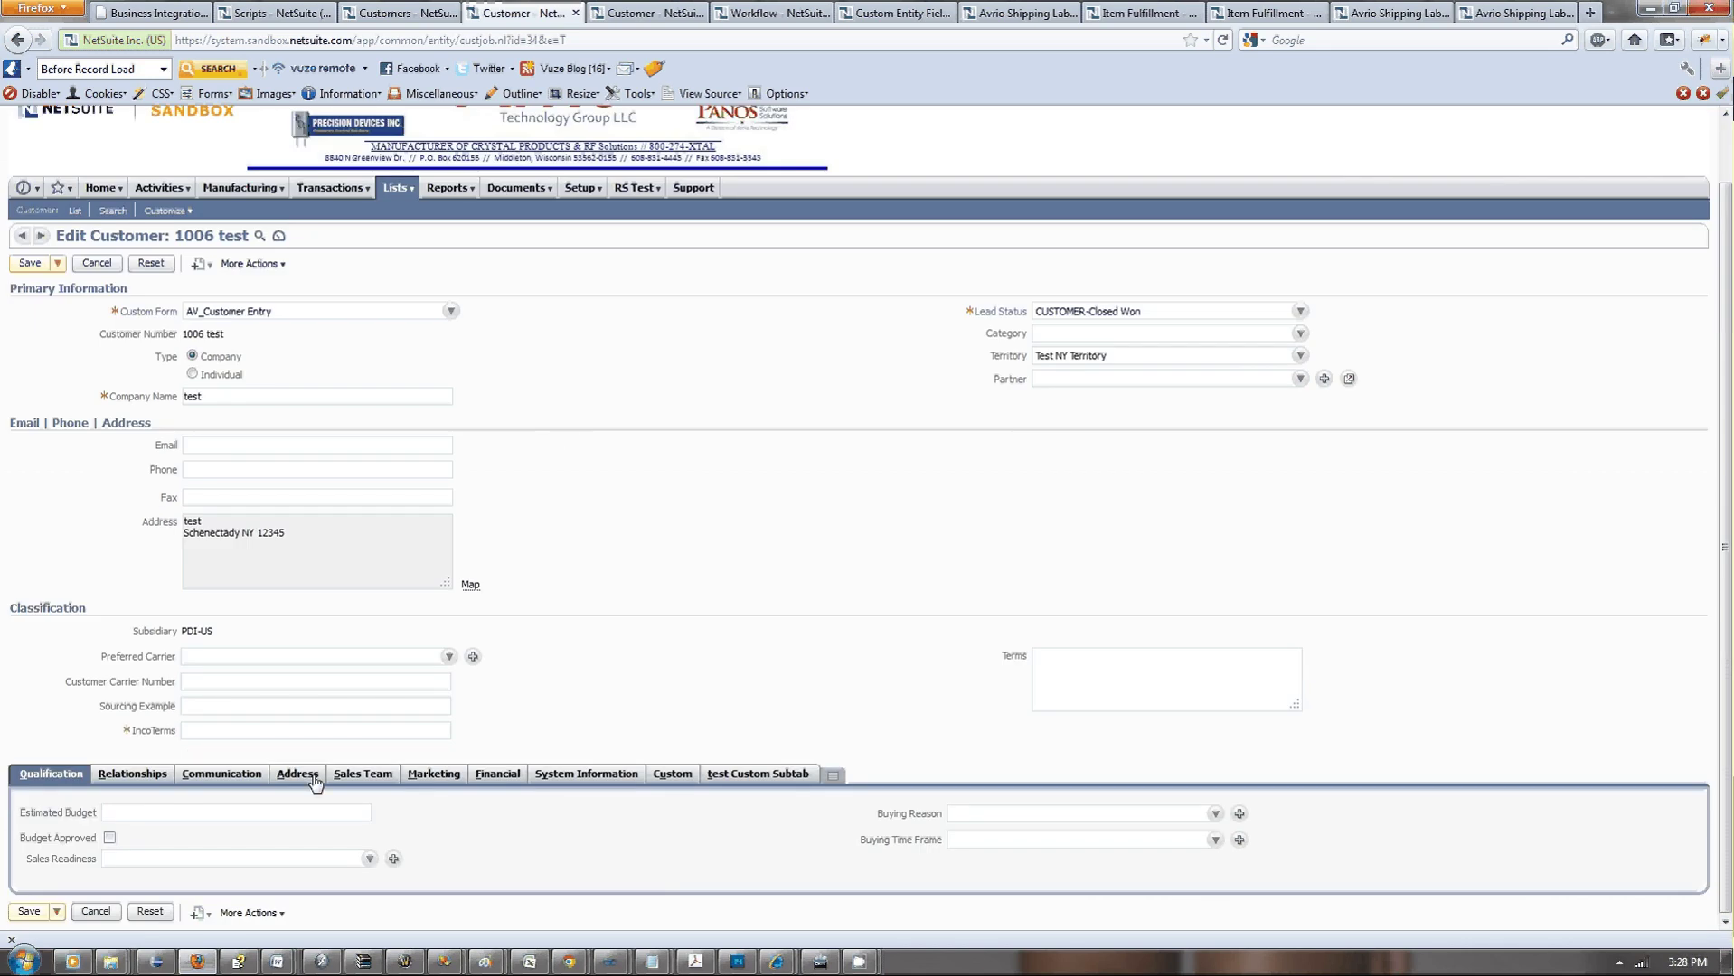
# Check the Custom, Financial, Sales, Communication, Relationships and Qualification subtabs for the Terms value.
pyautogui.click(673, 774)
pyautogui.click(499, 775)
pyautogui.scroll(-3, 392, 806)
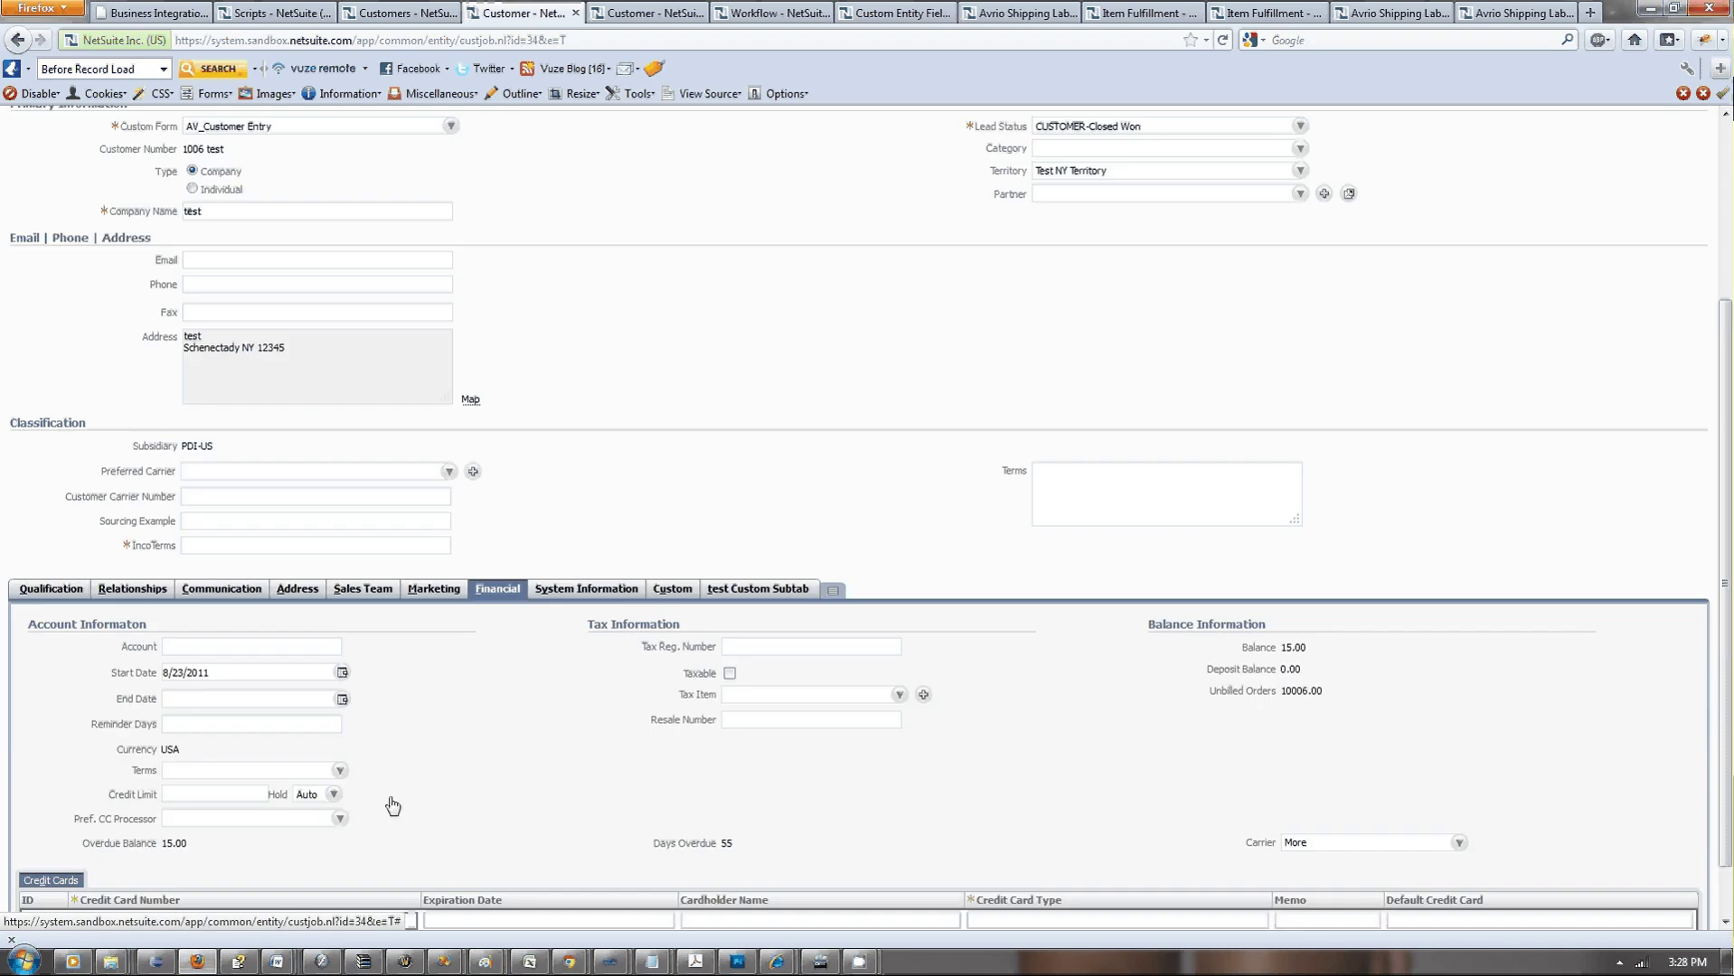
pyautogui.scroll(-2, 392, 805)
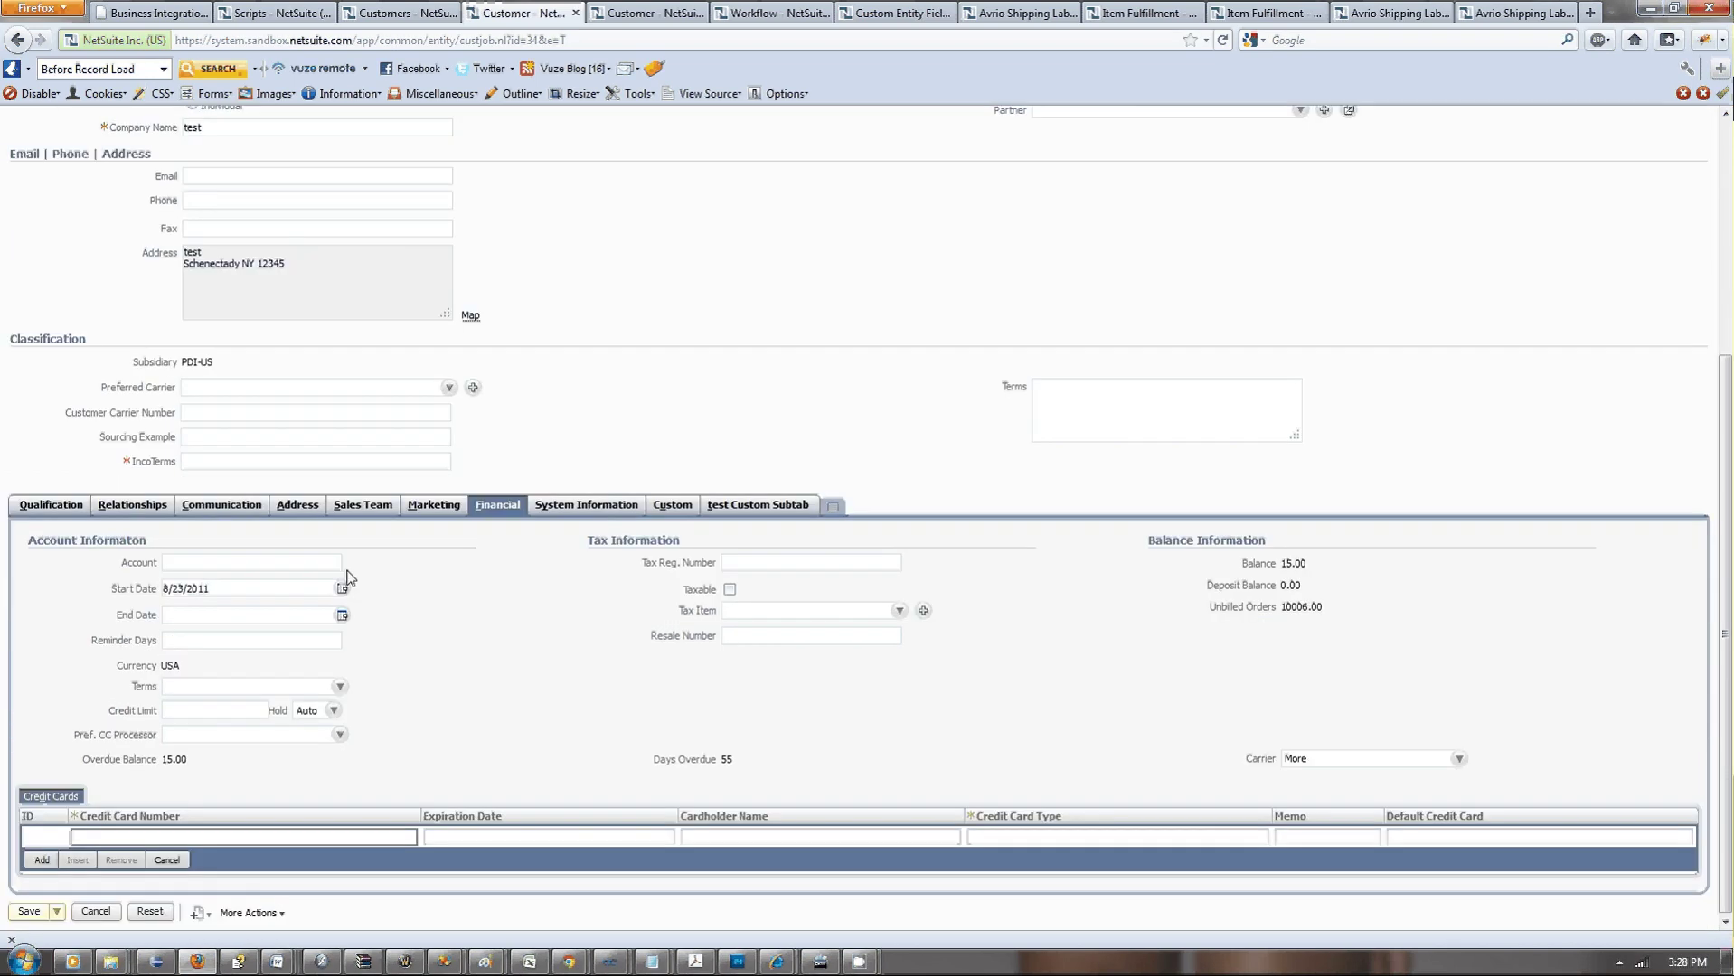
pyautogui.click(352, 508)
pyautogui.click(217, 710)
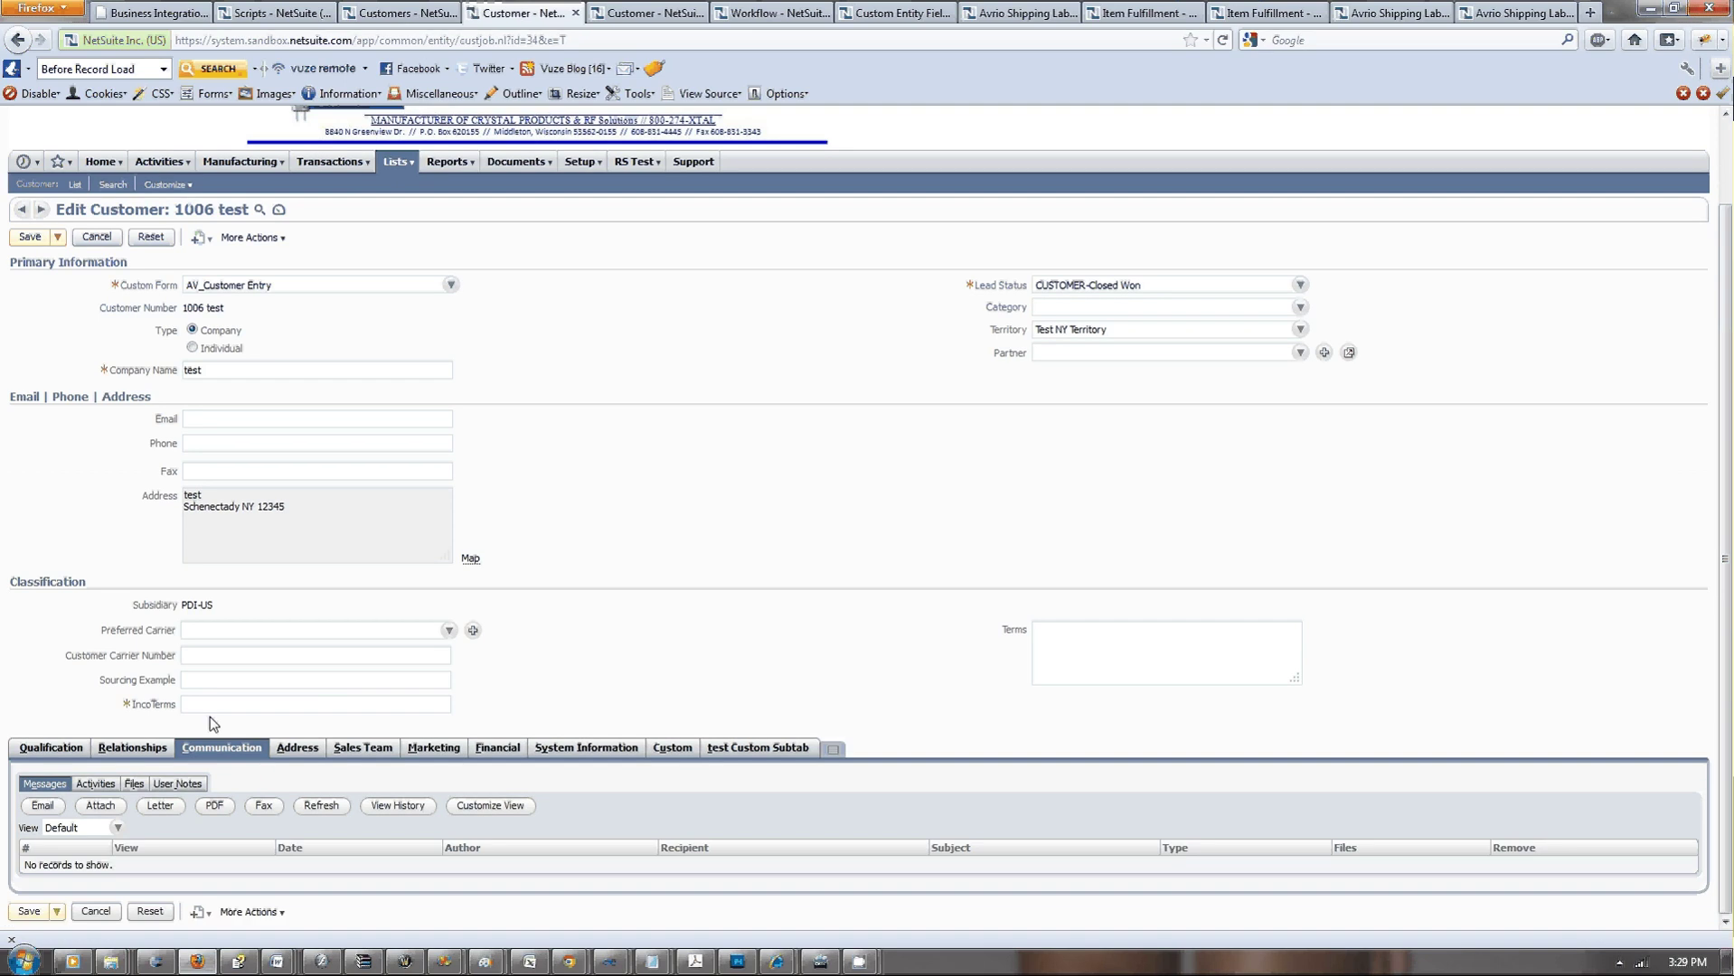
pyautogui.click(144, 748)
pyautogui.click(32, 709)
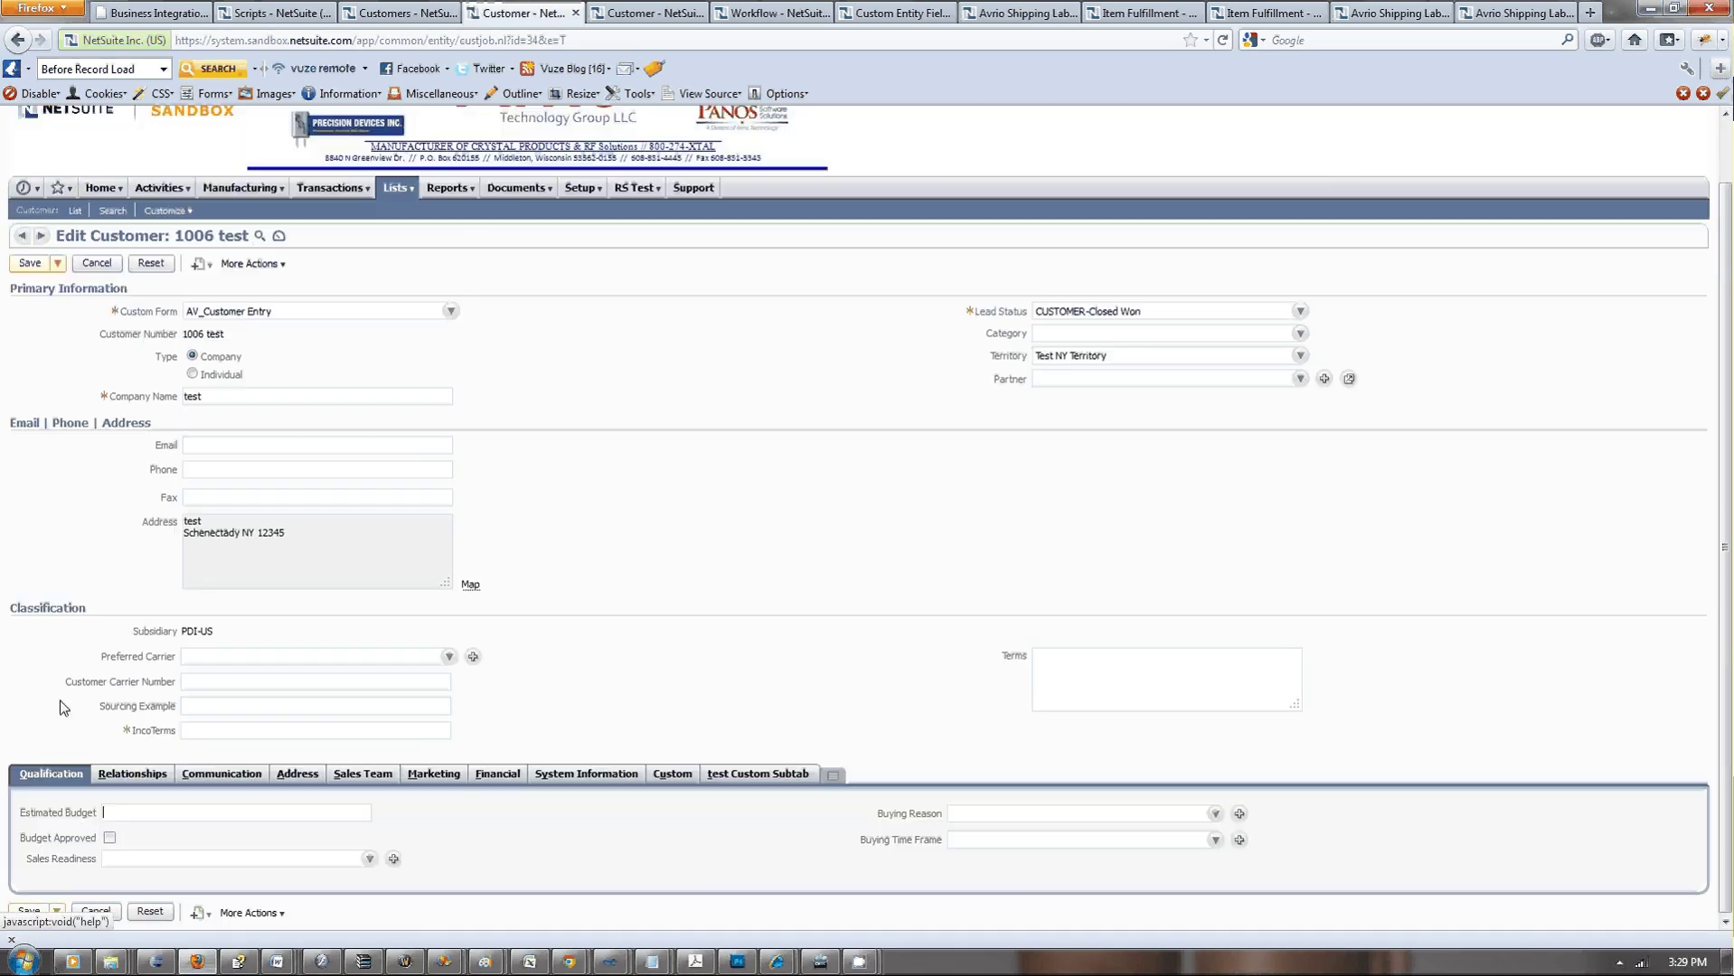
# Review the remaining subtabs and recheck Financial, finding the Terms box still blank.
pyautogui.click(732, 775)
pyautogui.click(592, 821)
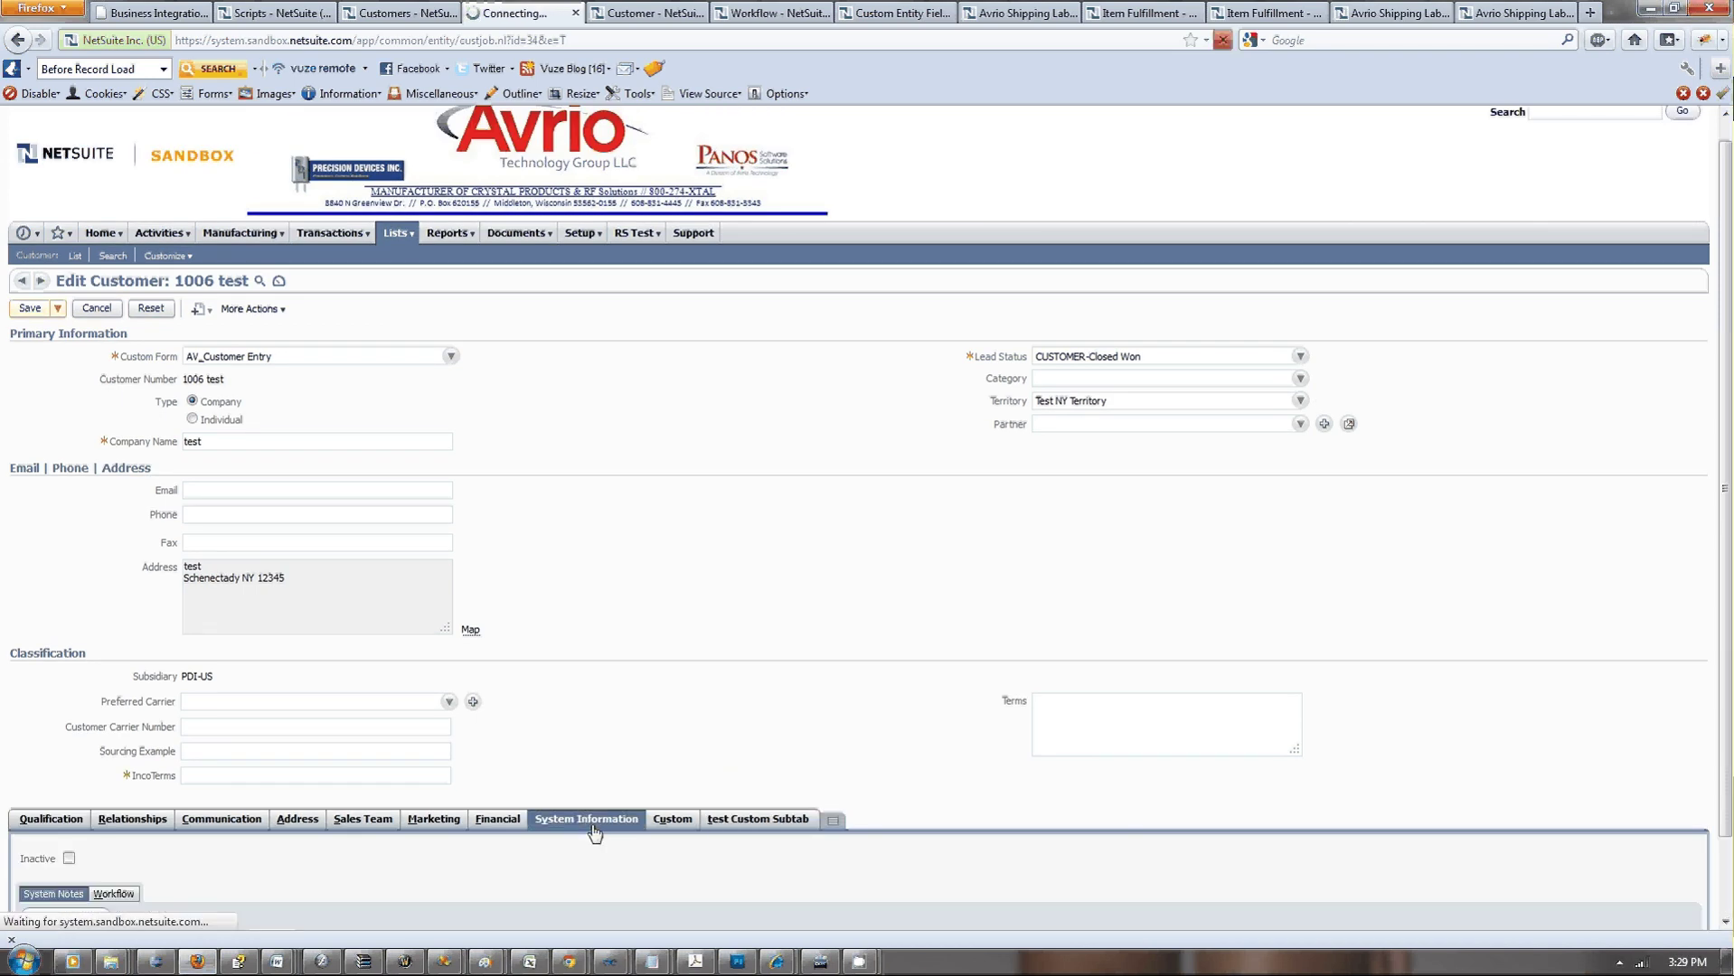
pyautogui.click(670, 820)
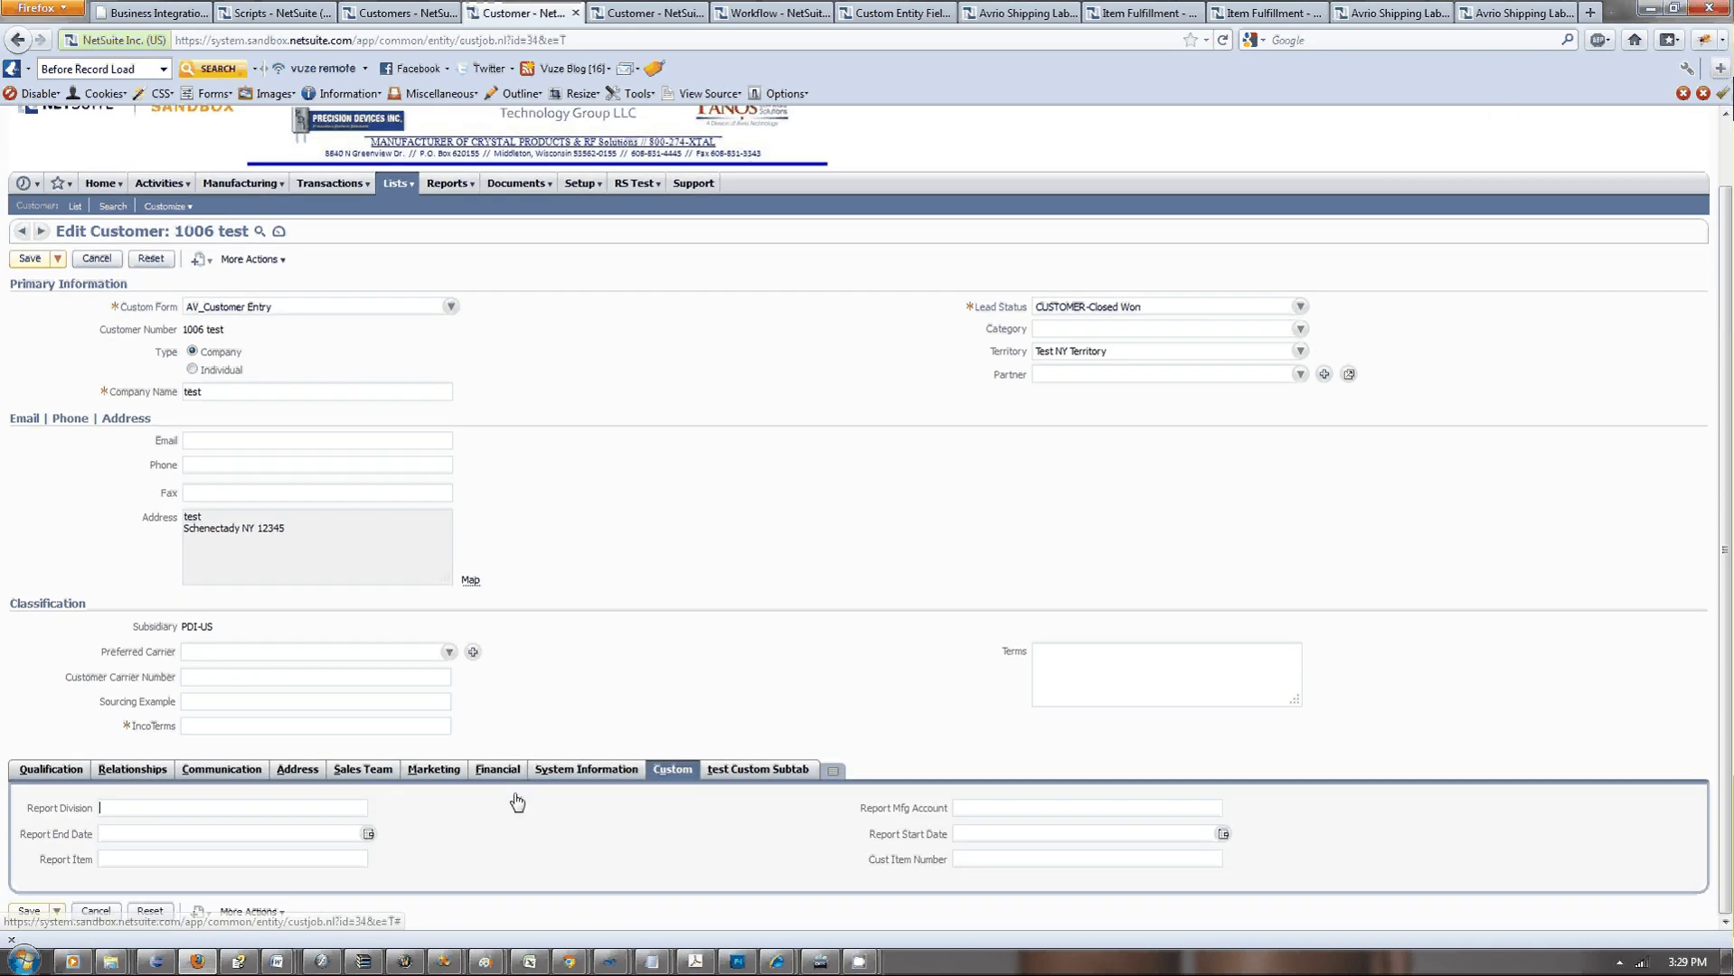
pyautogui.click(442, 776)
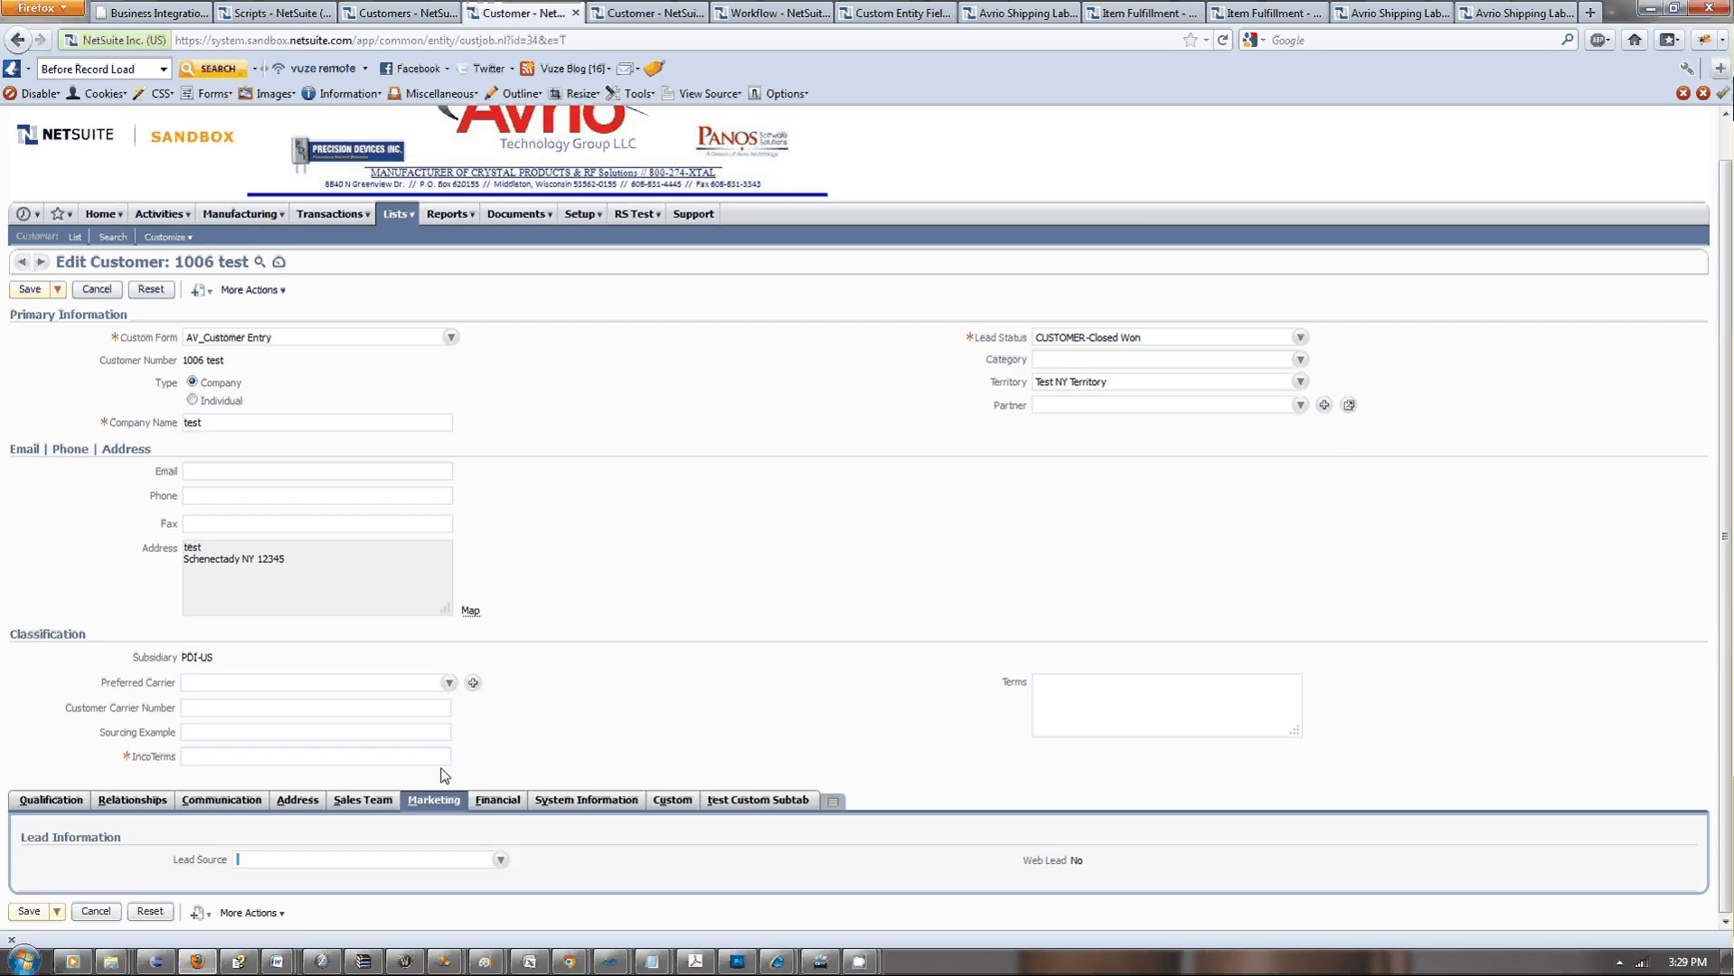
pyautogui.click(298, 800)
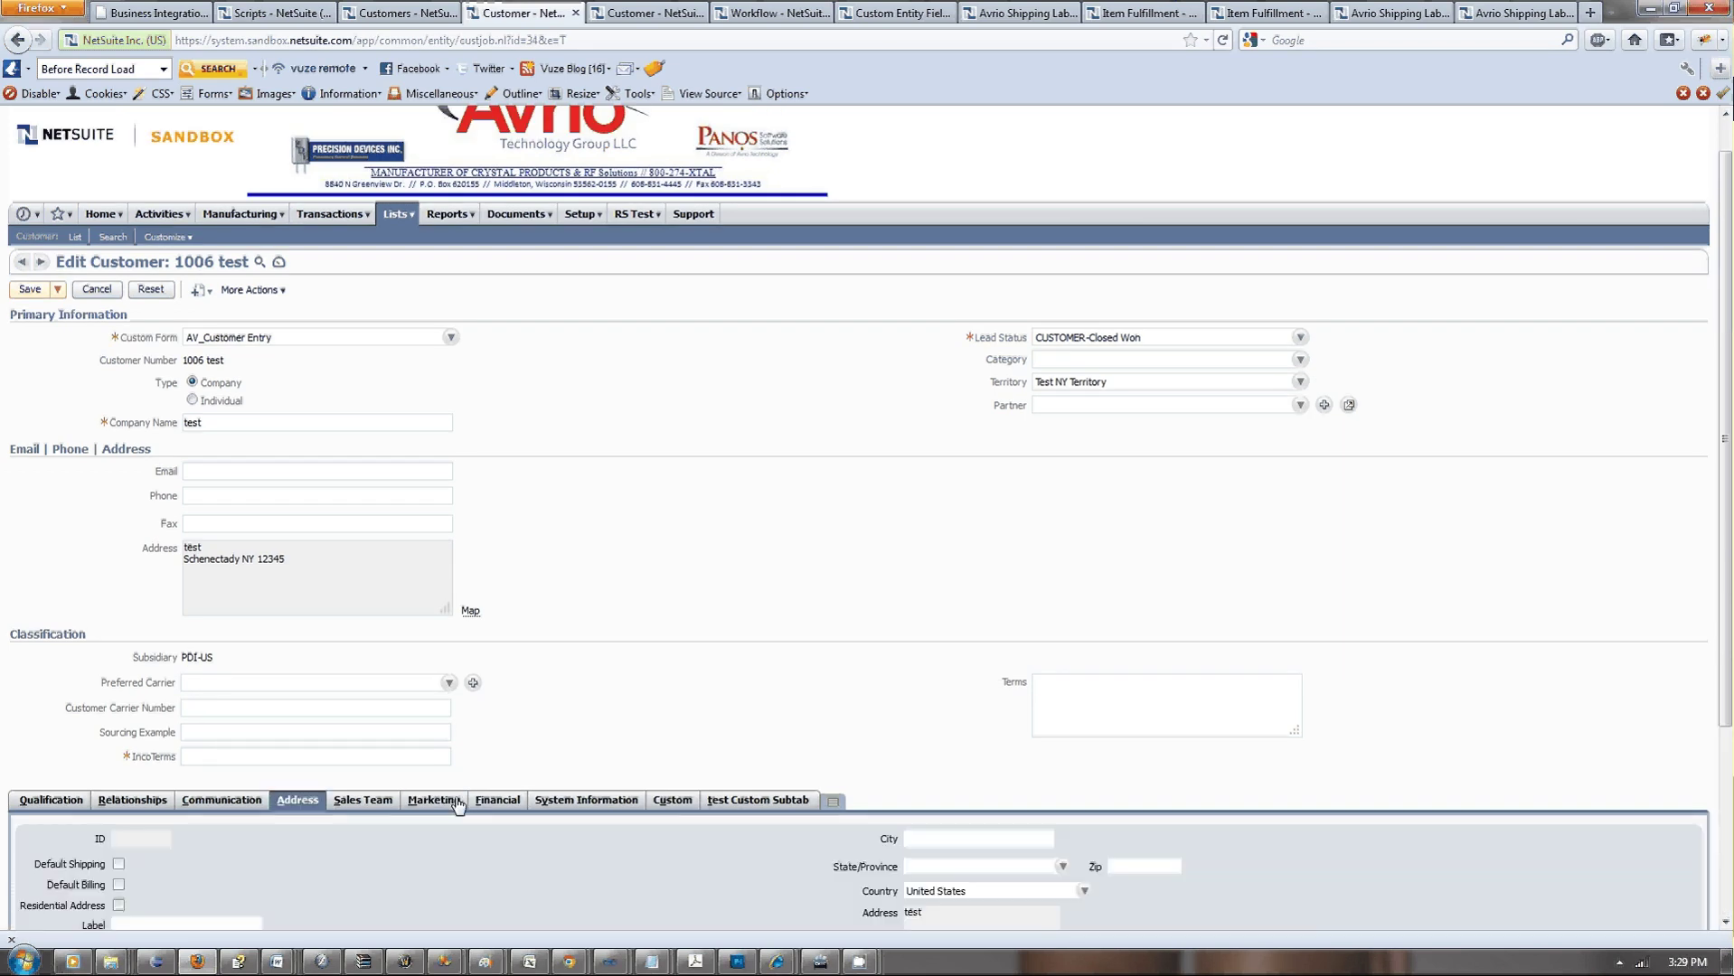
pyautogui.click(496, 800)
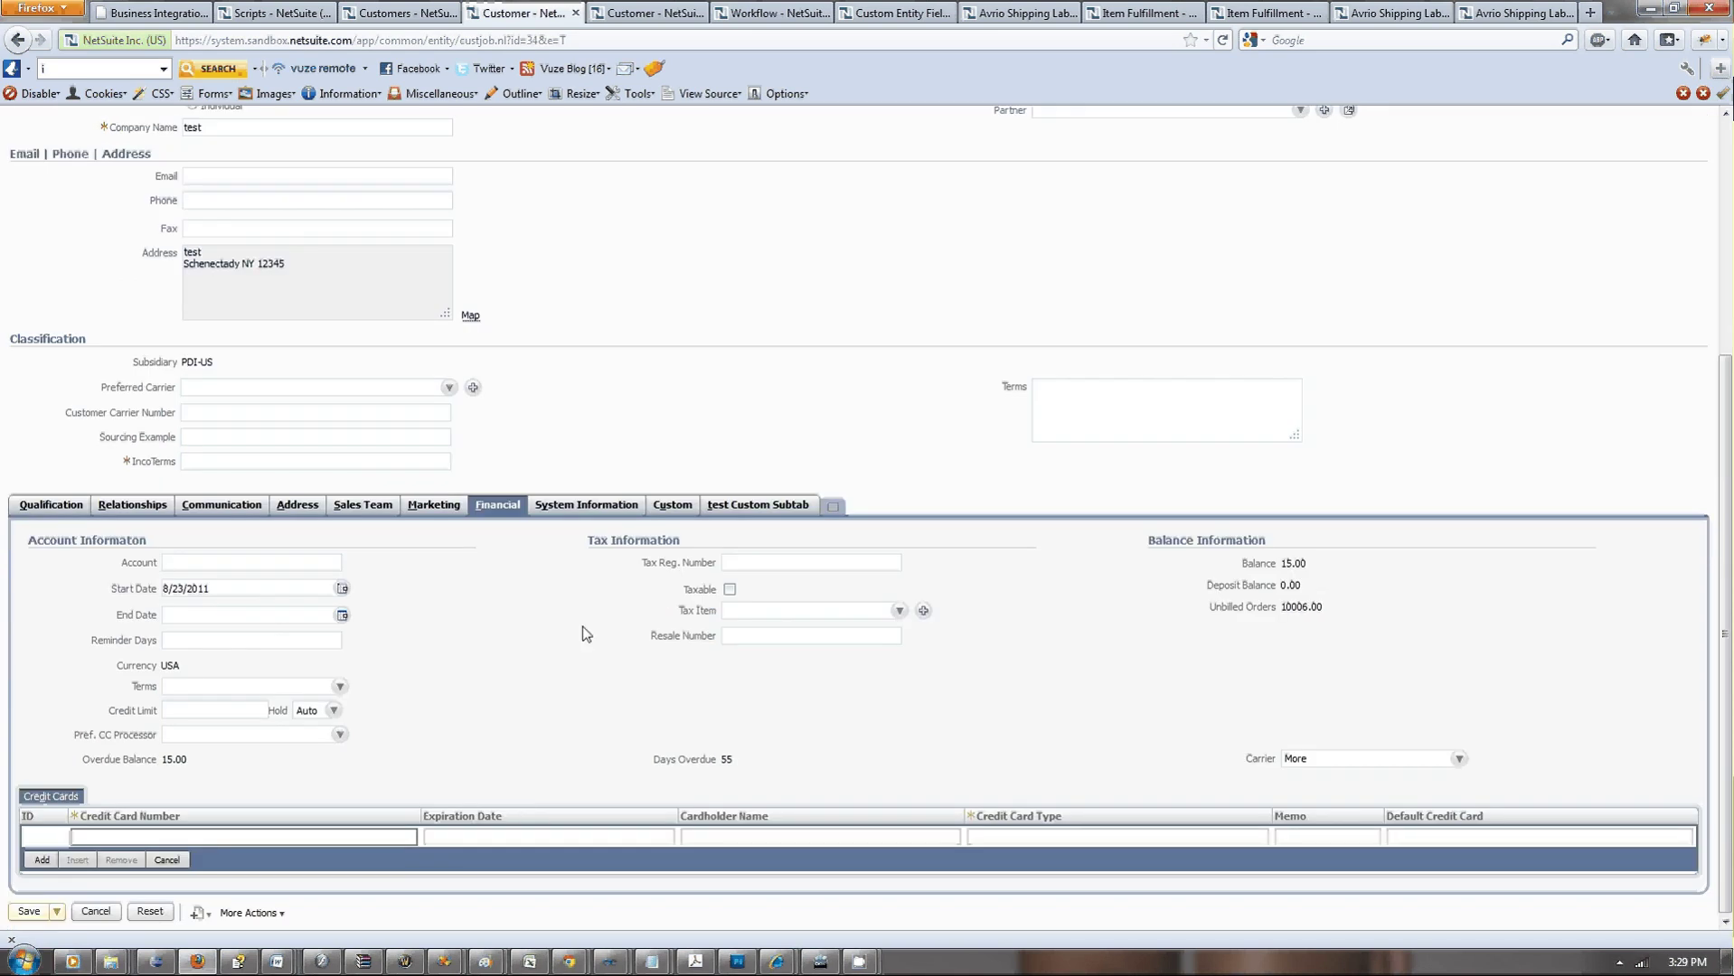
pyautogui.click(573, 506)
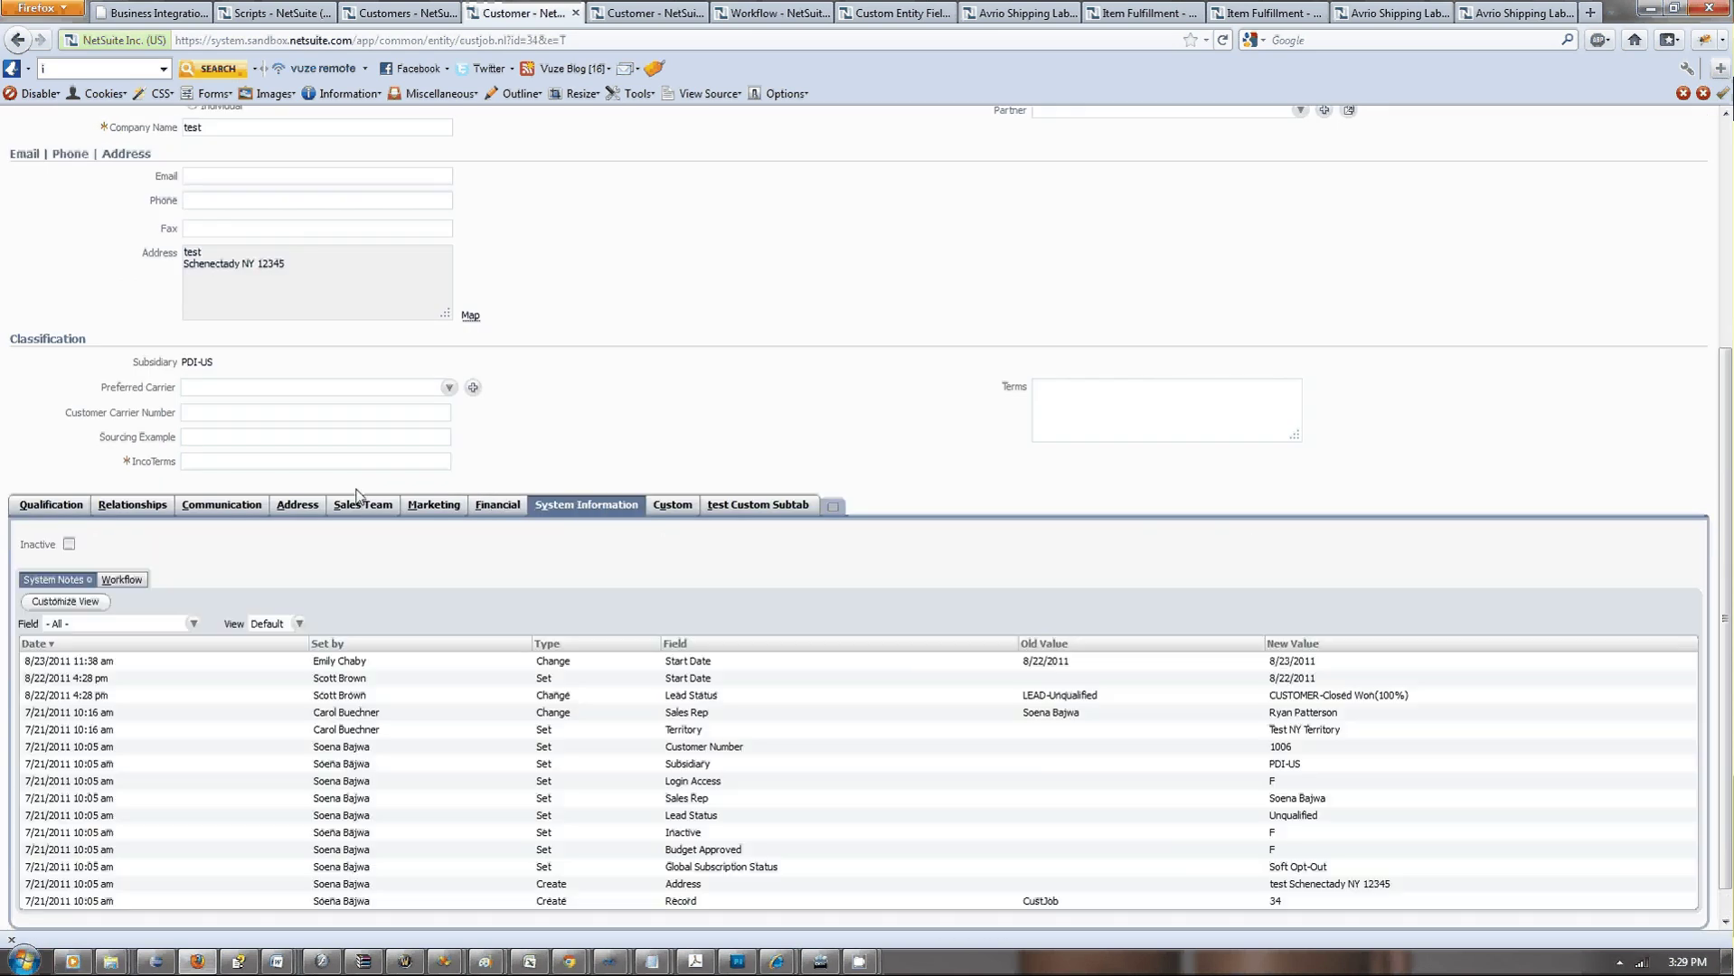
pyautogui.click(240, 506)
pyautogui.click(124, 748)
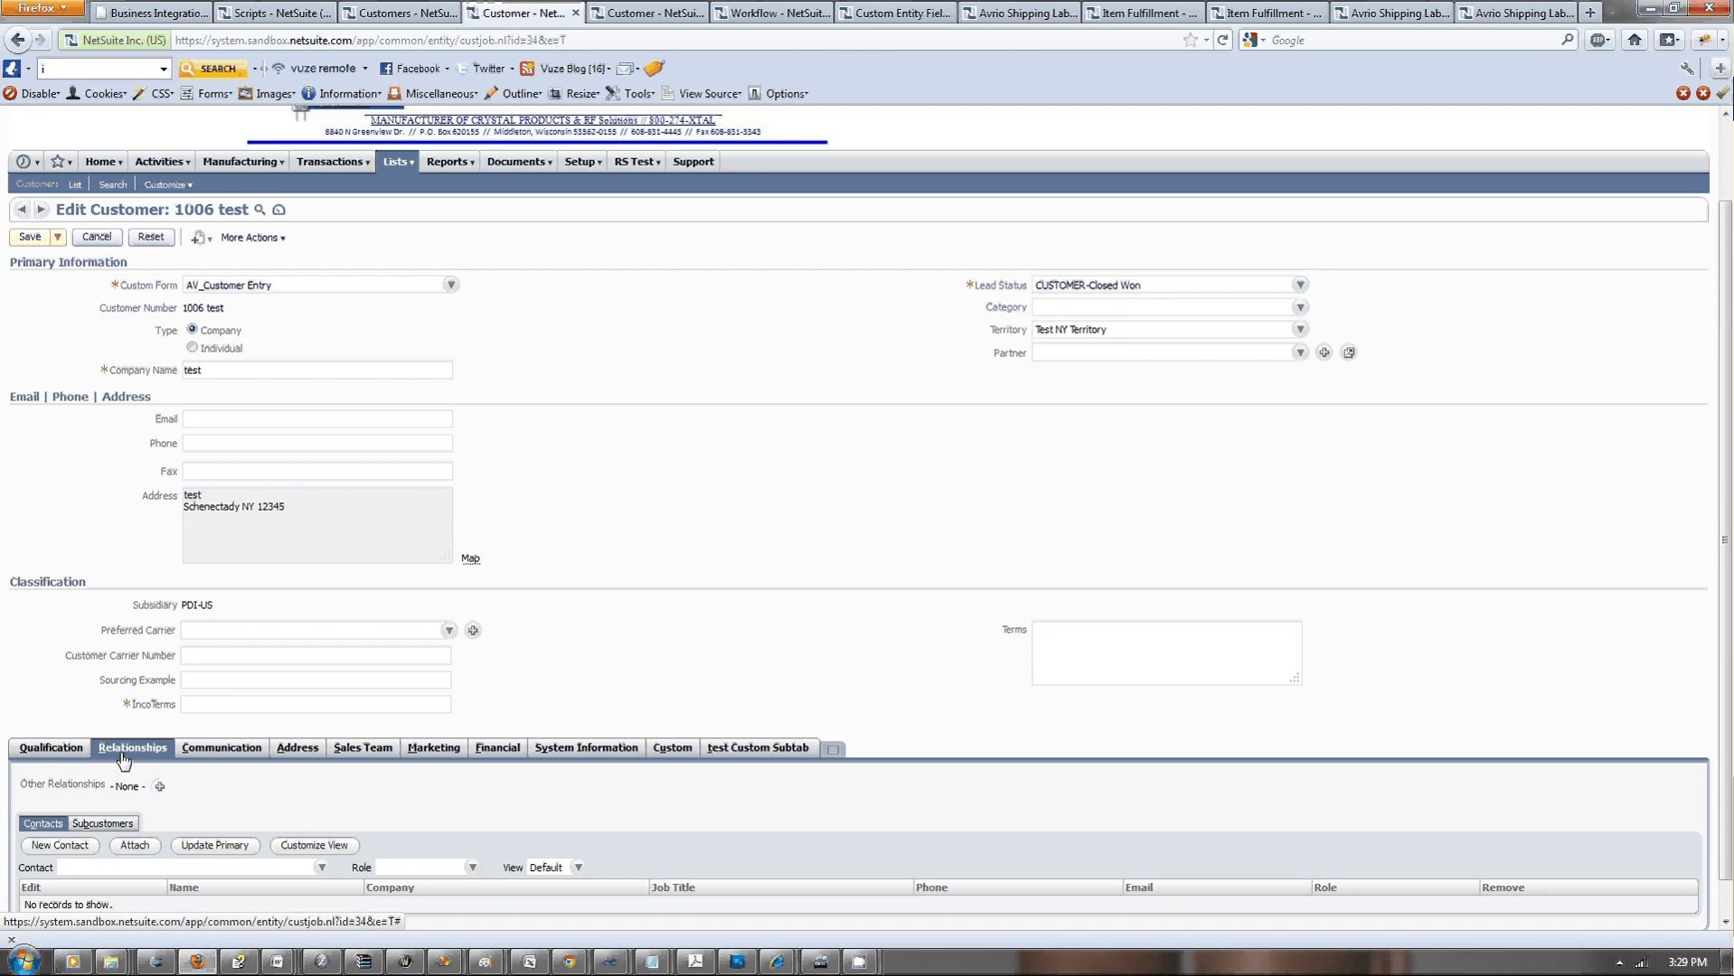
pyautogui.click(62, 702)
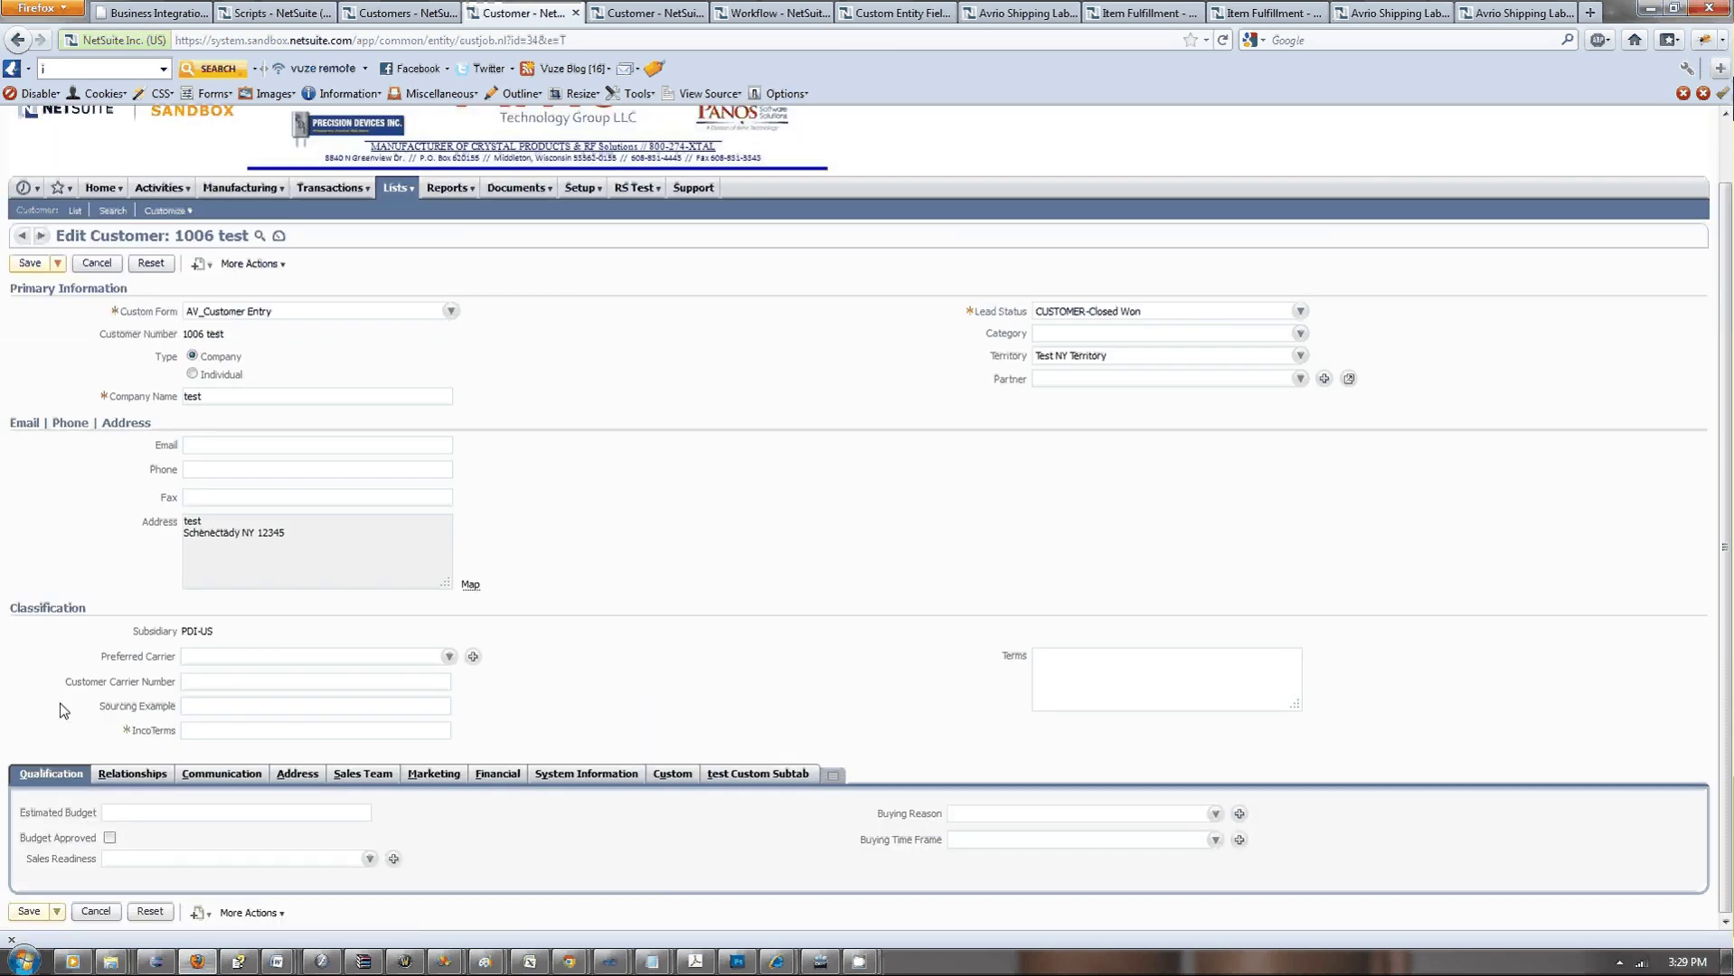
pyautogui.scroll(2, 704, 674)
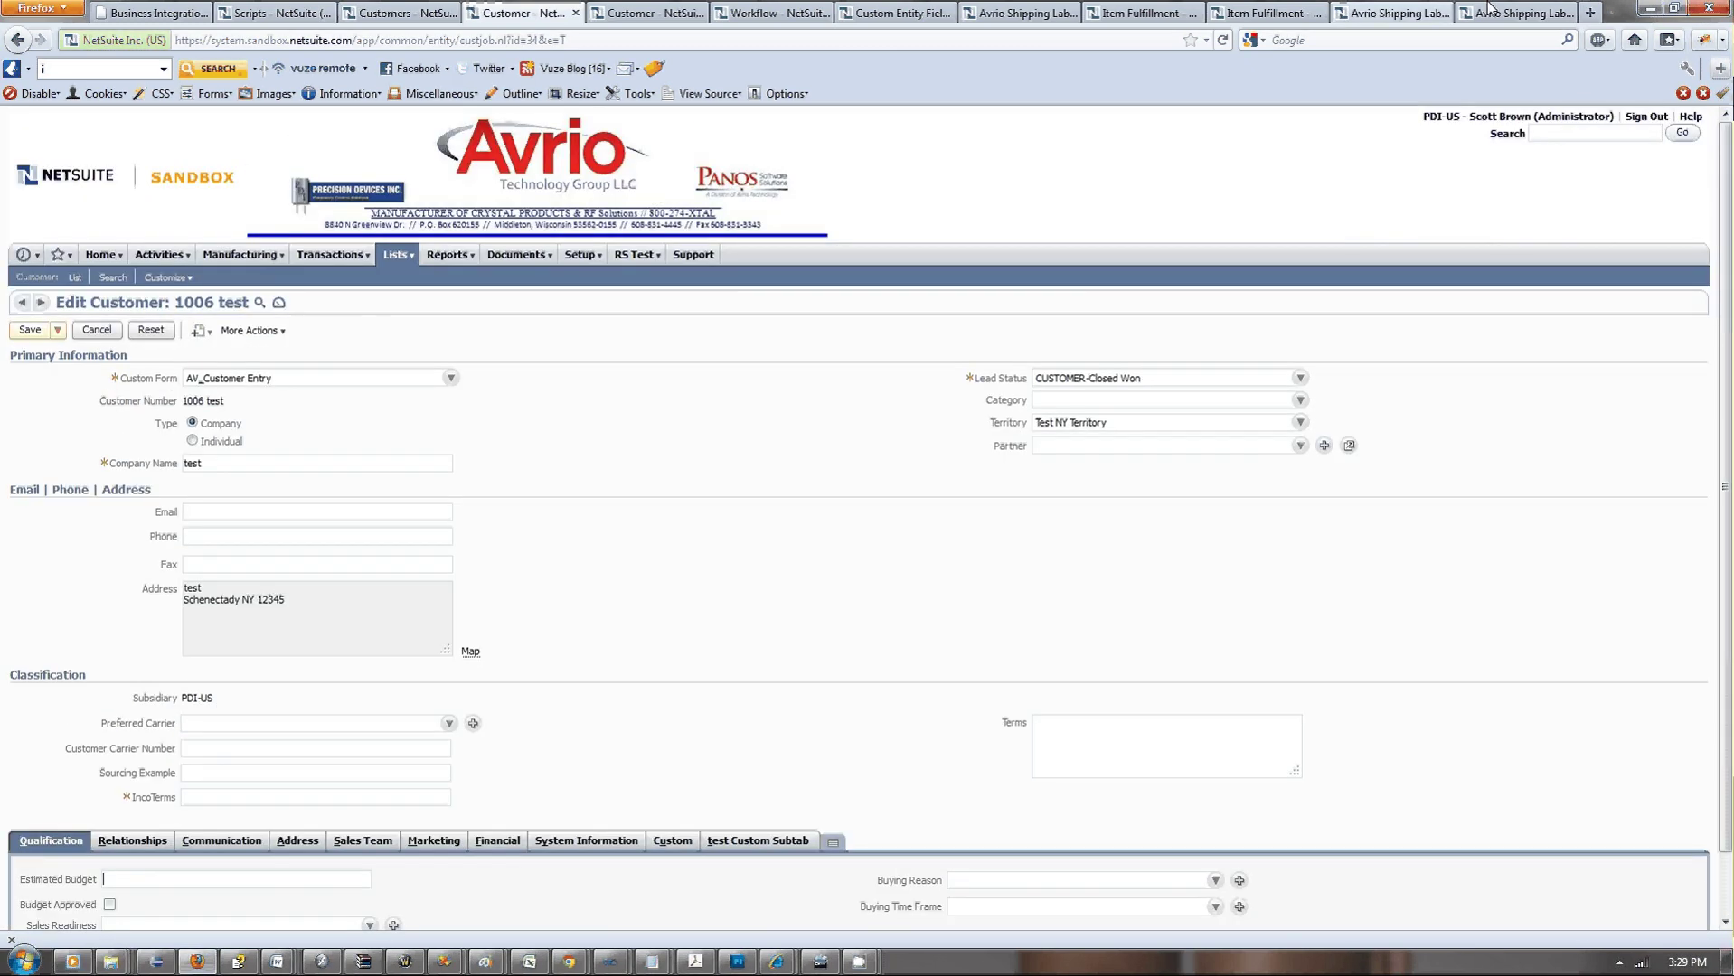
# Return to the workflow editor and open the Auto-Populate Terms workflow overview.
pyautogui.click(804, 7)
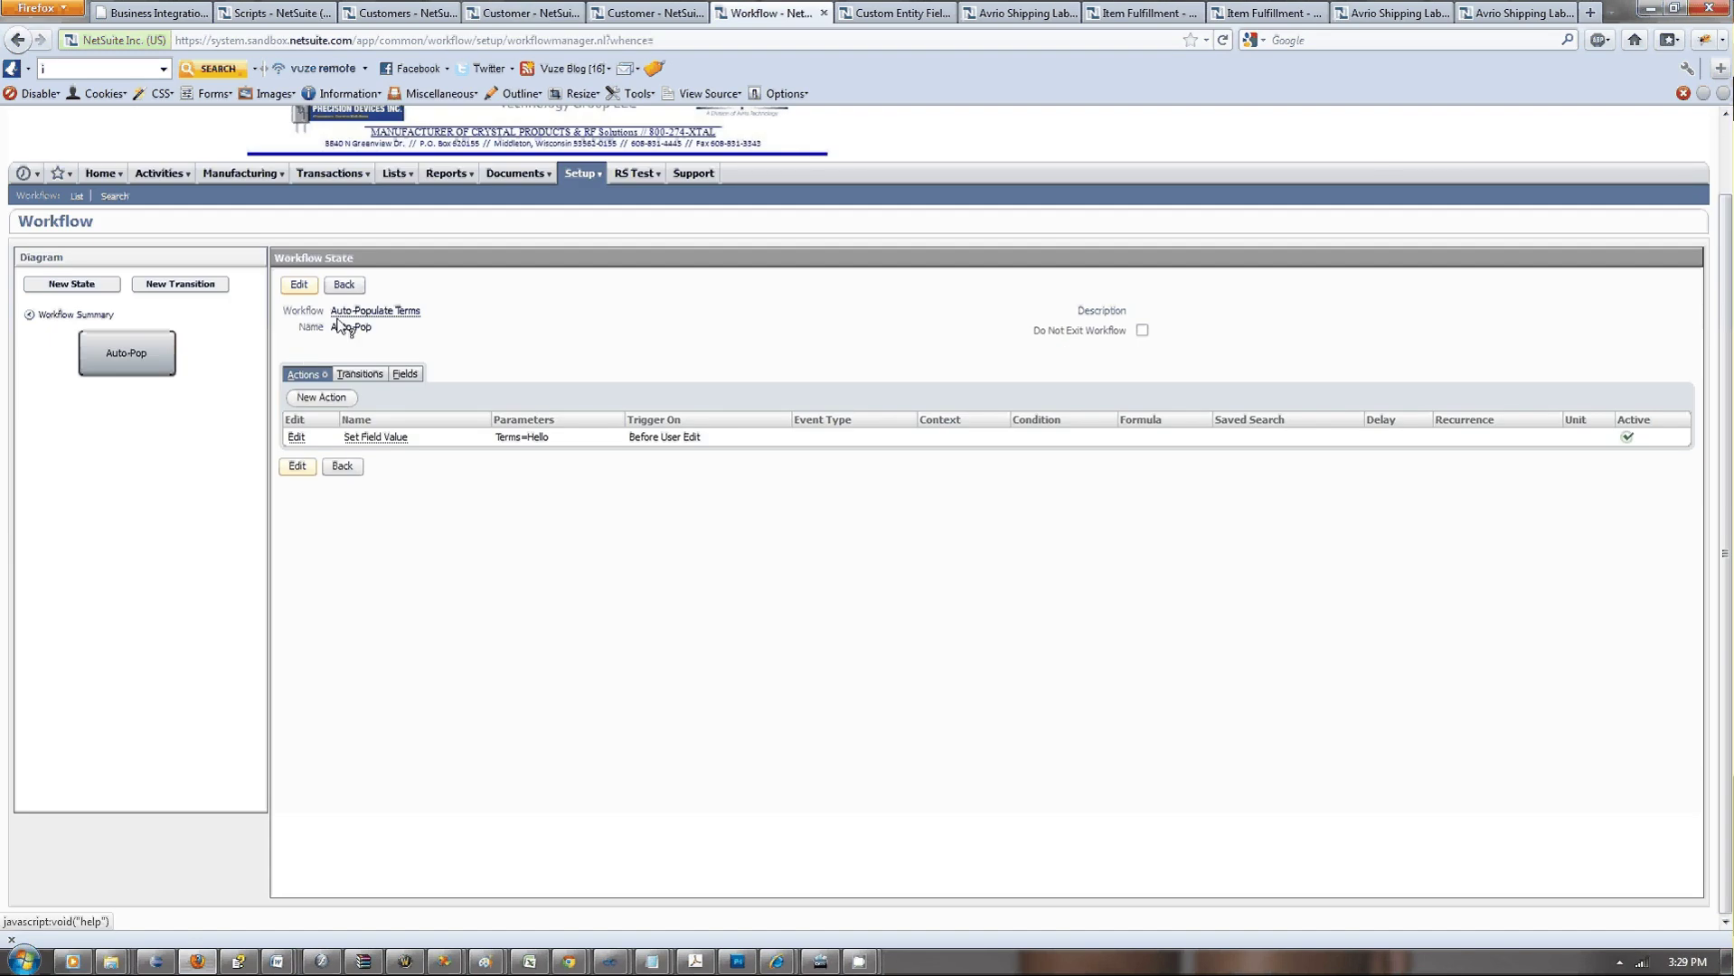
pyautogui.click(376, 312)
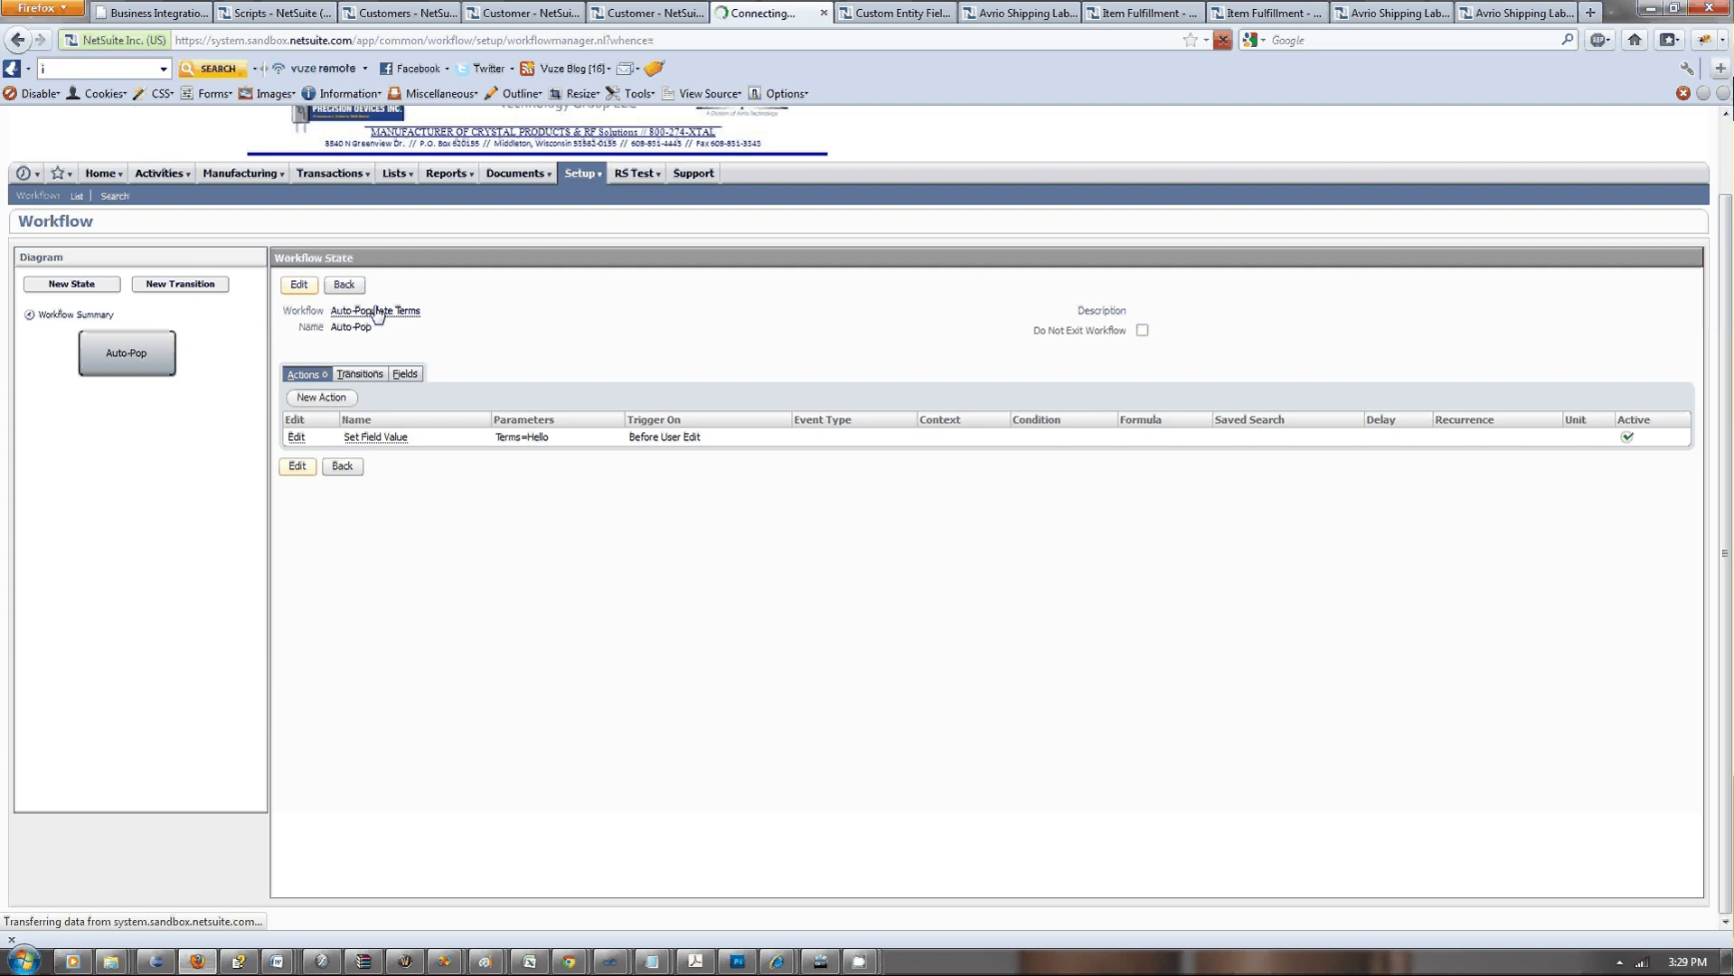